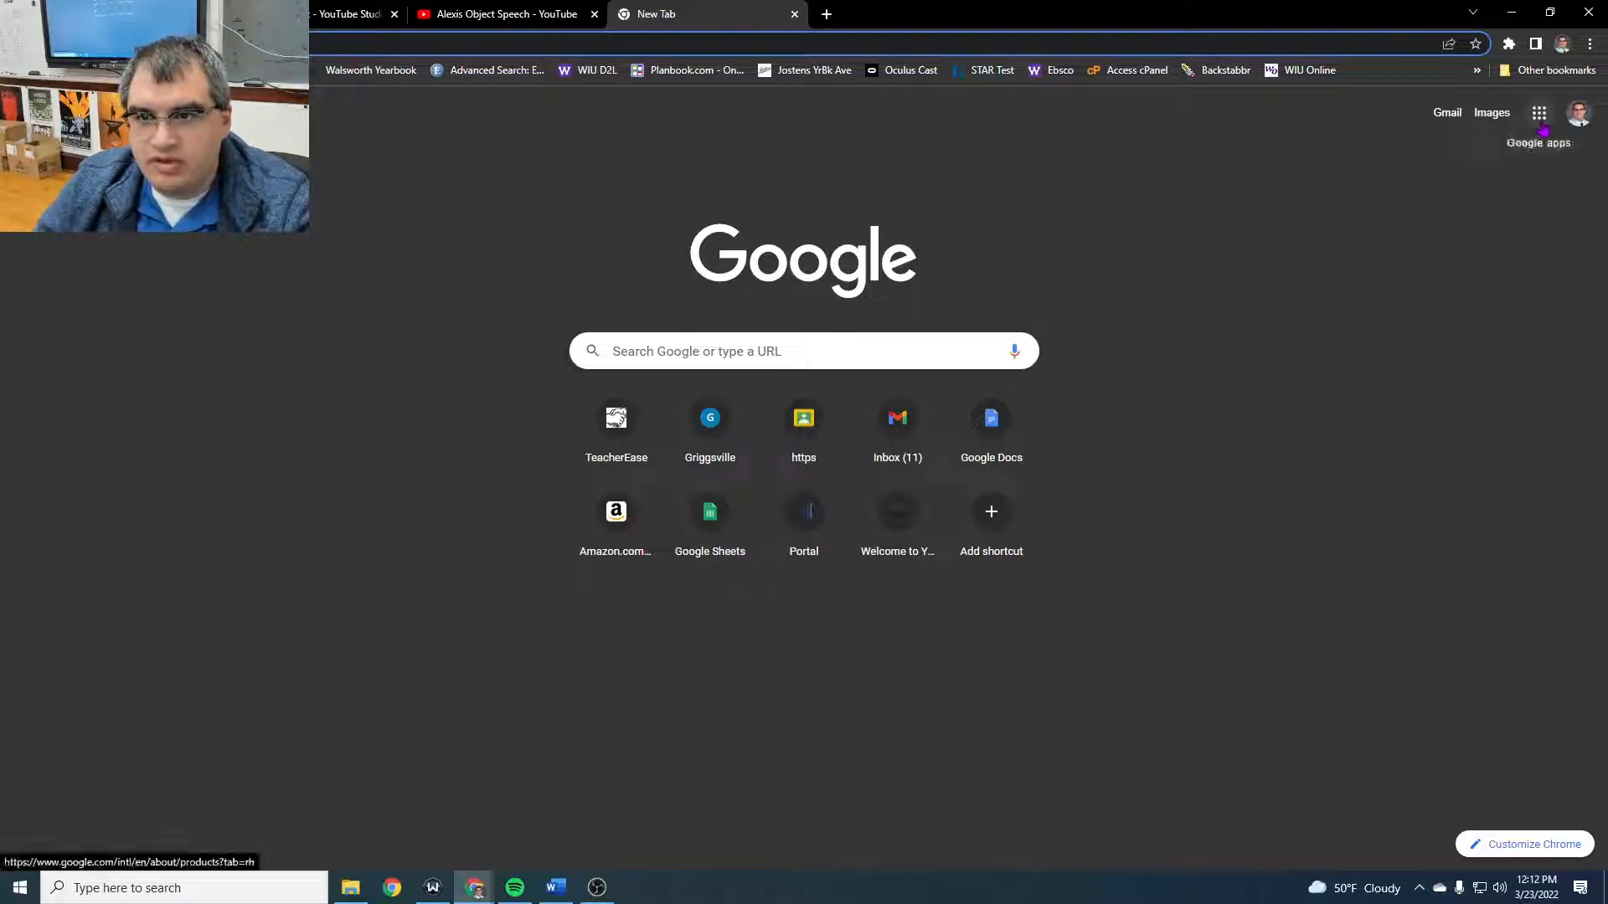
- Open Google Sites from the list of Google apps
click(1541, 114)
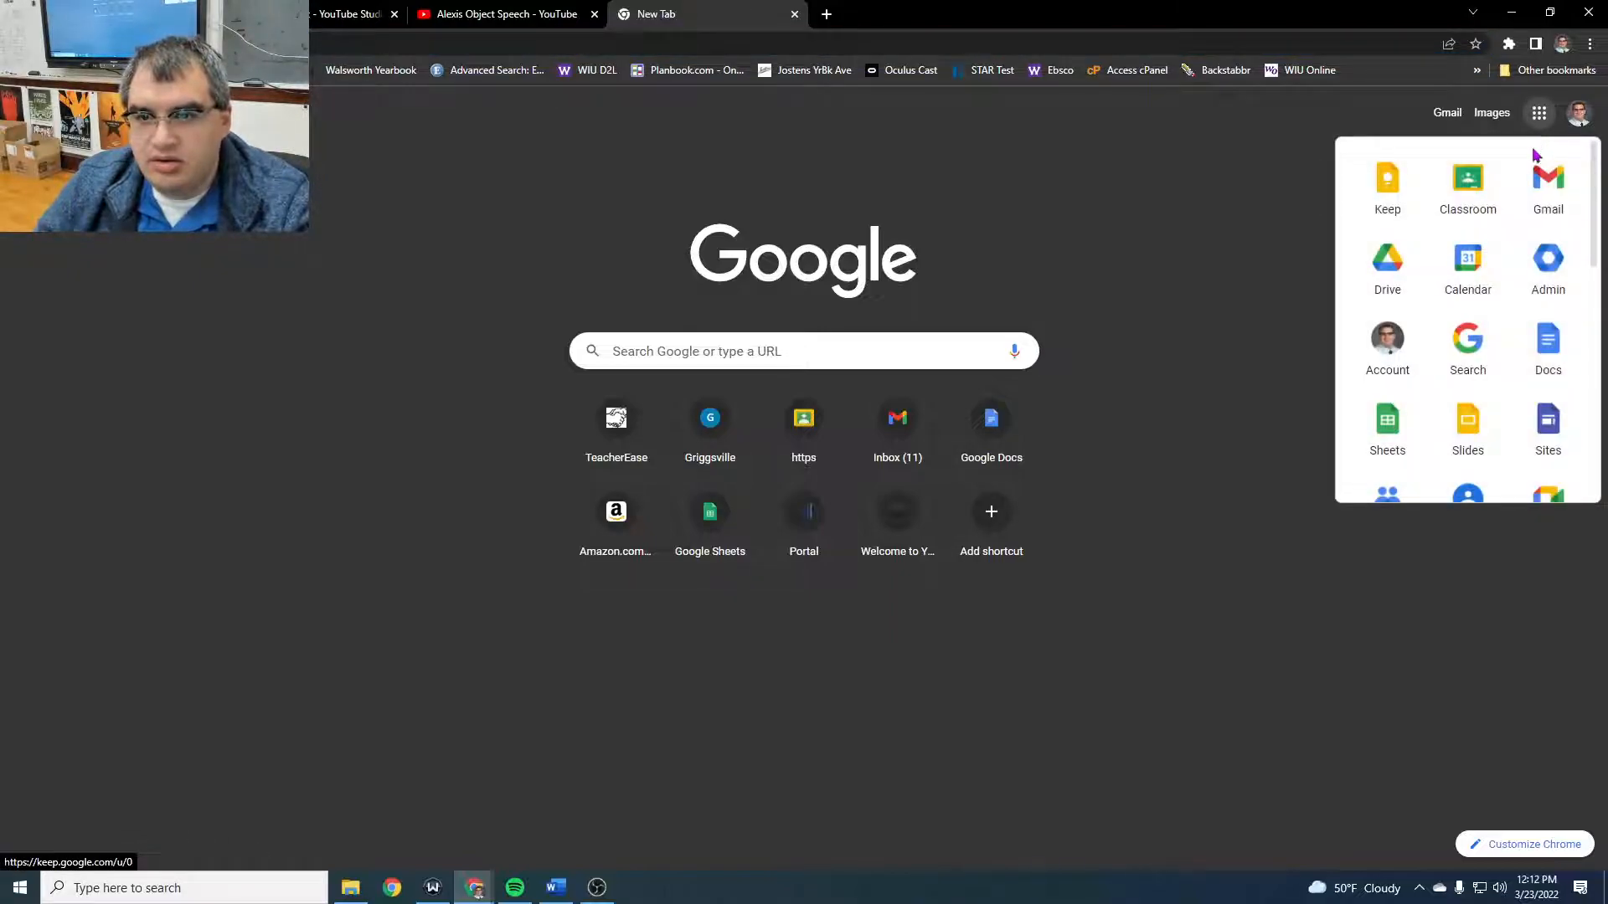
click(1549, 442)
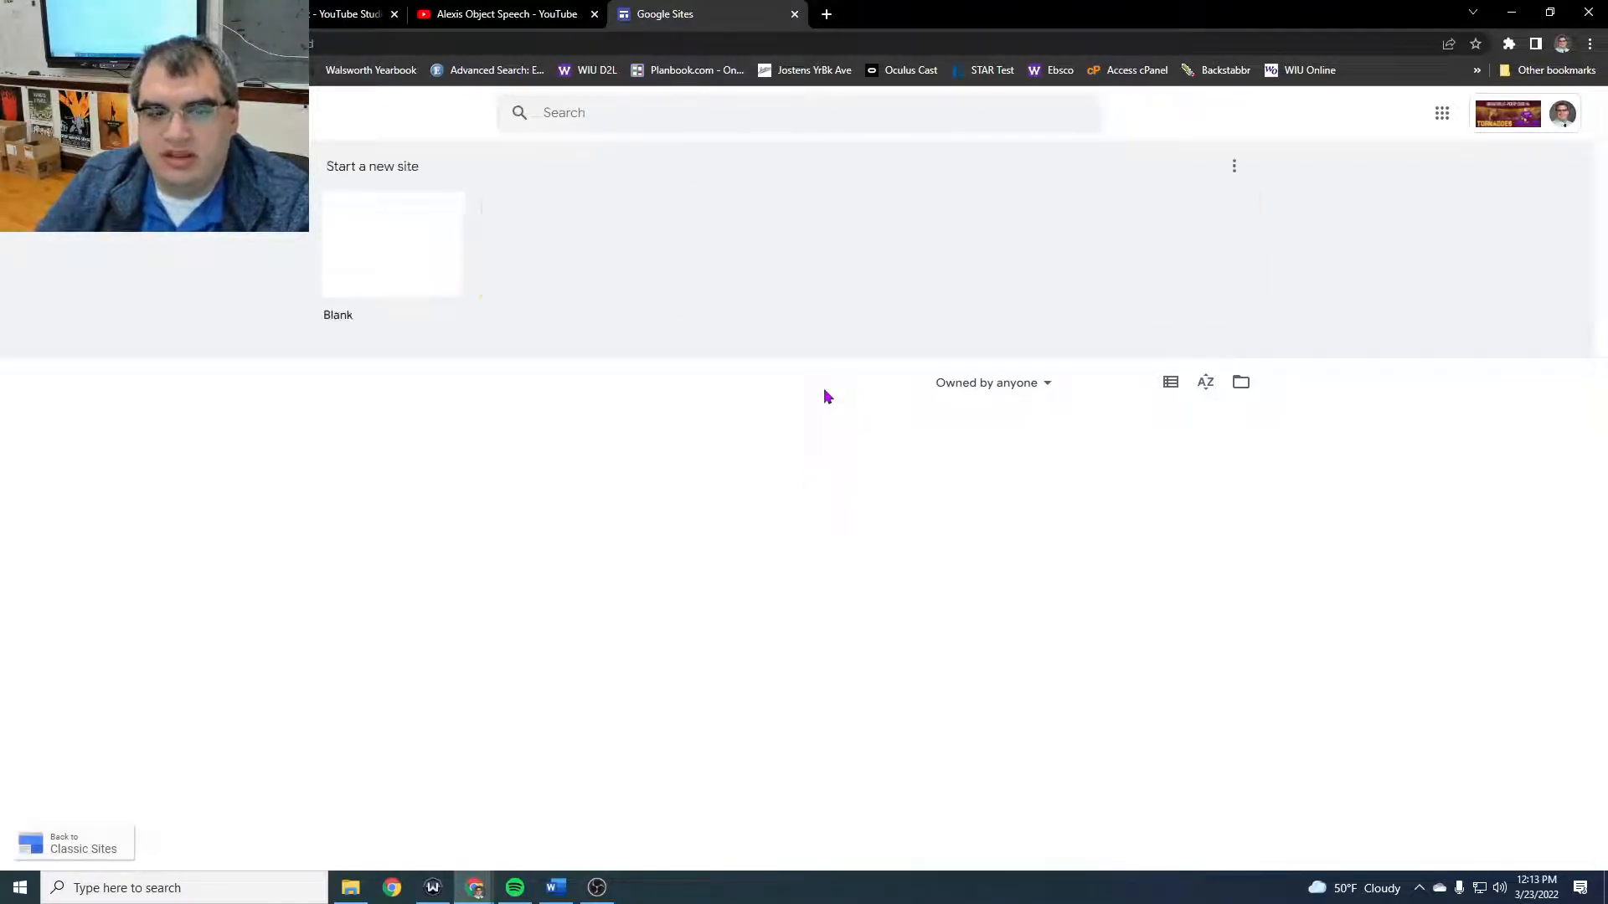
click(381, 198)
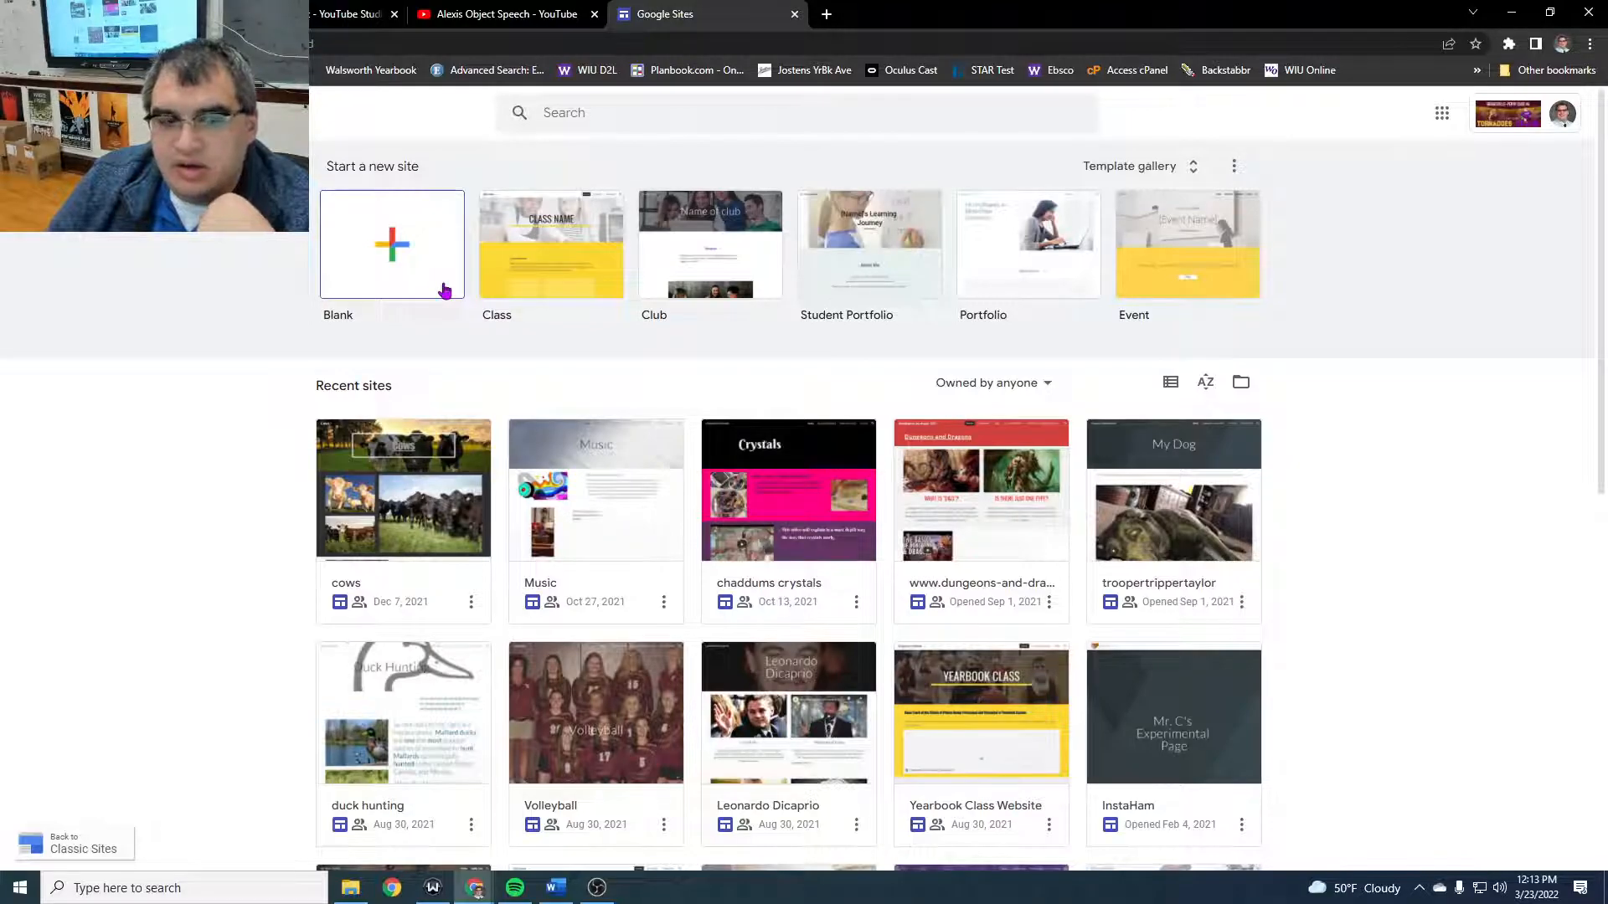
- Create a new blank site and name it with the owner's surname followed by "Test Website"
scroll(1021, 519, down, 5)
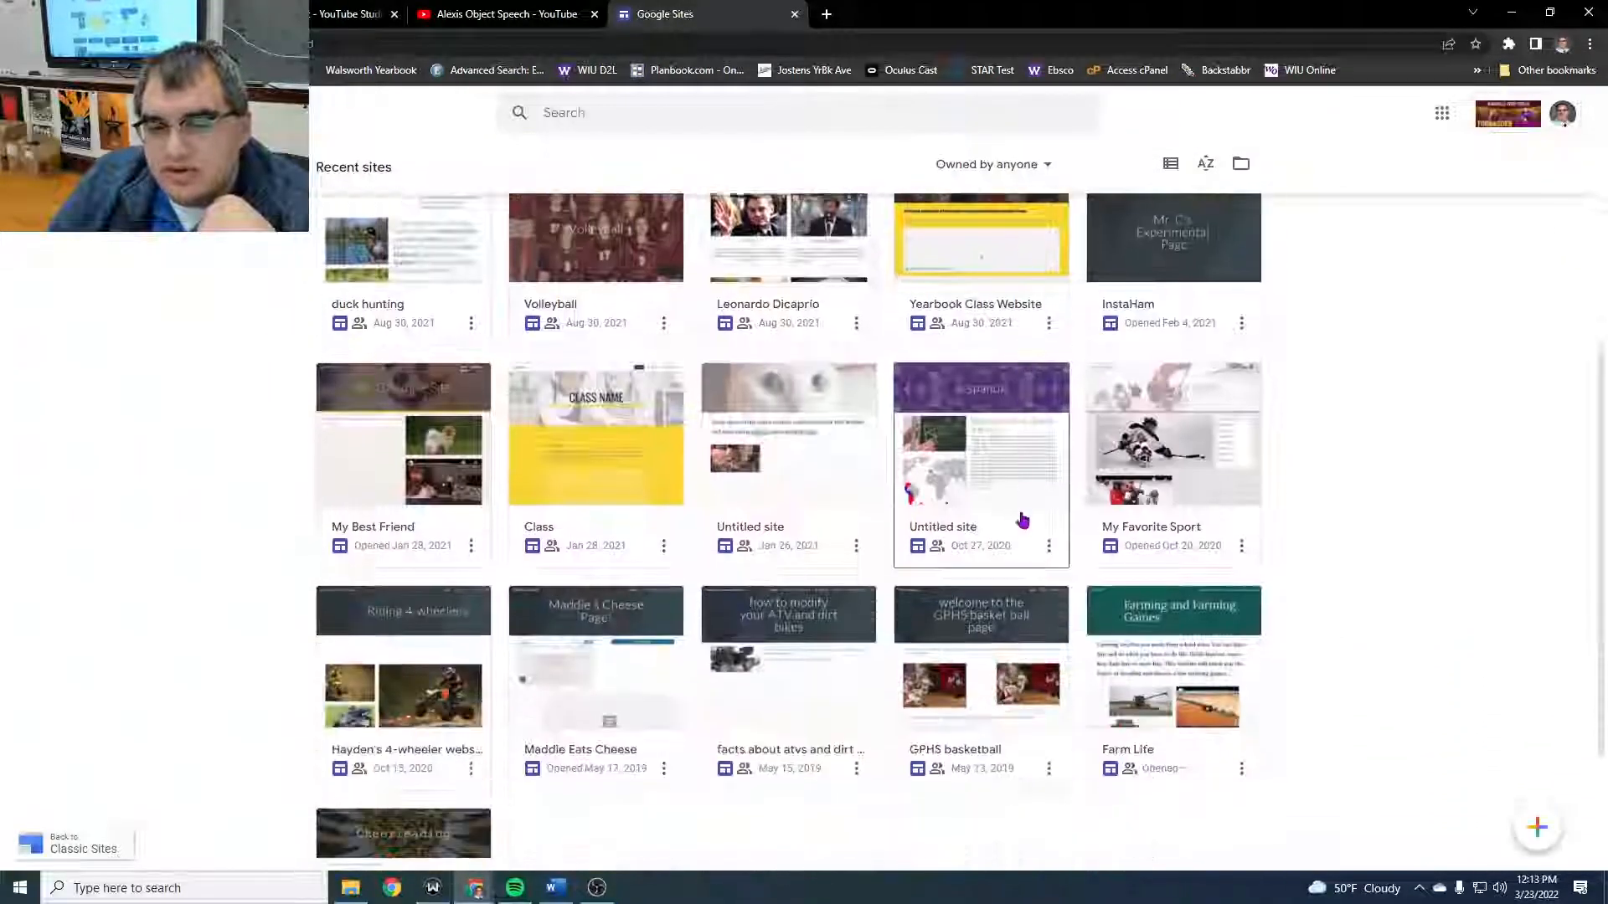
scroll(1022, 520, down, 3)
right_click(1021, 519)
click(1465, 514)
scroll(821, 485, up, 5)
scroll(821, 486, up, 3)
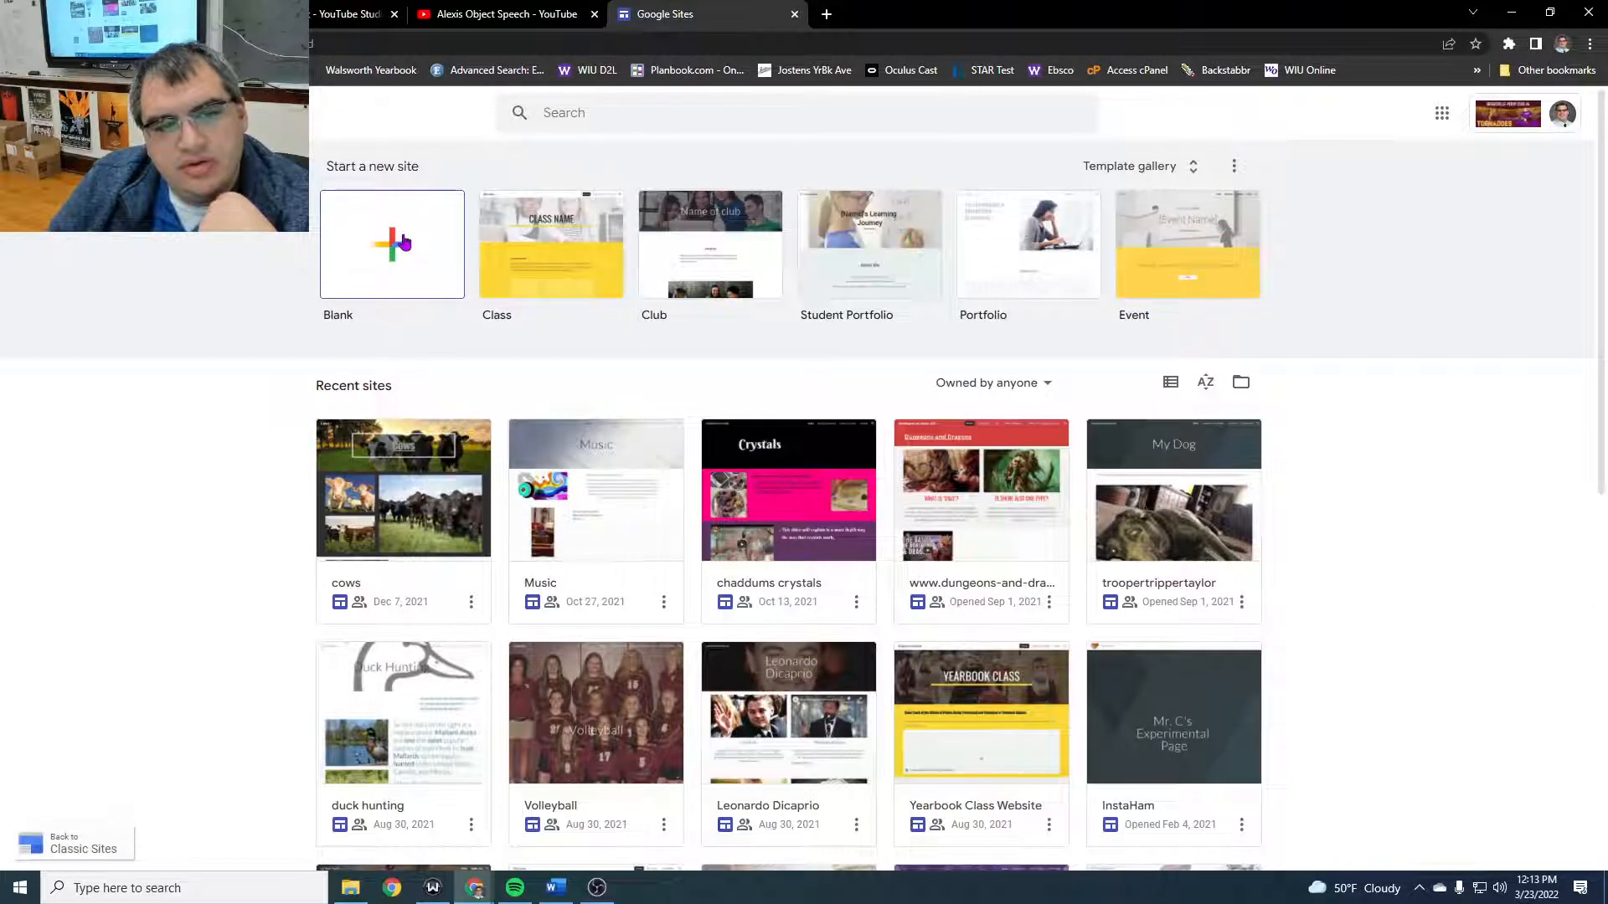
click(404, 242)
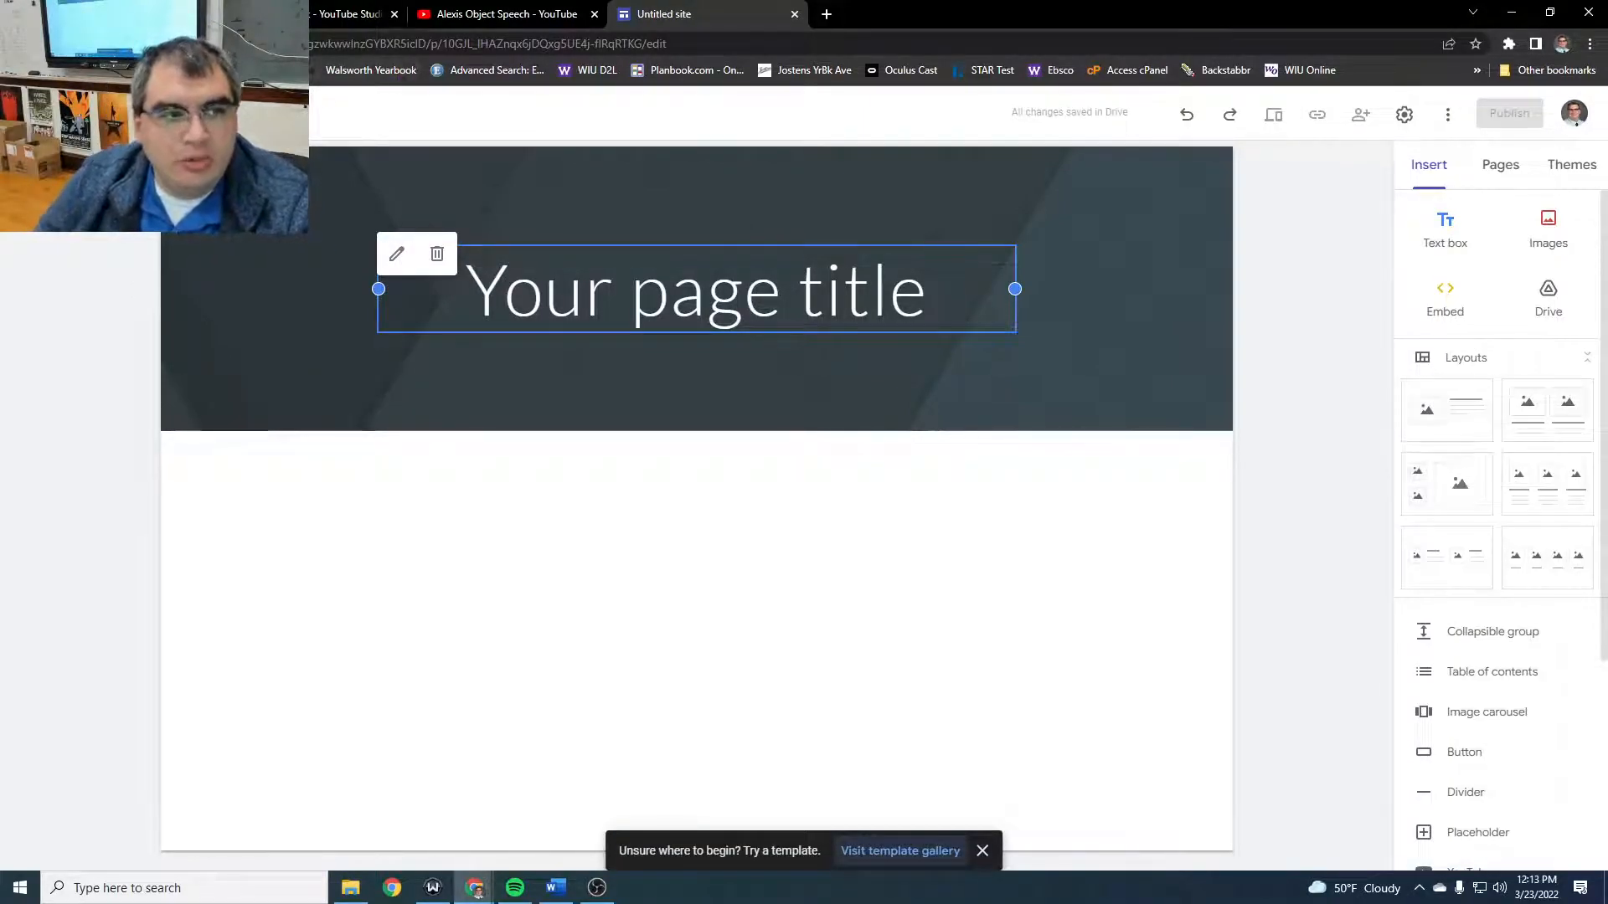
click(94, 113)
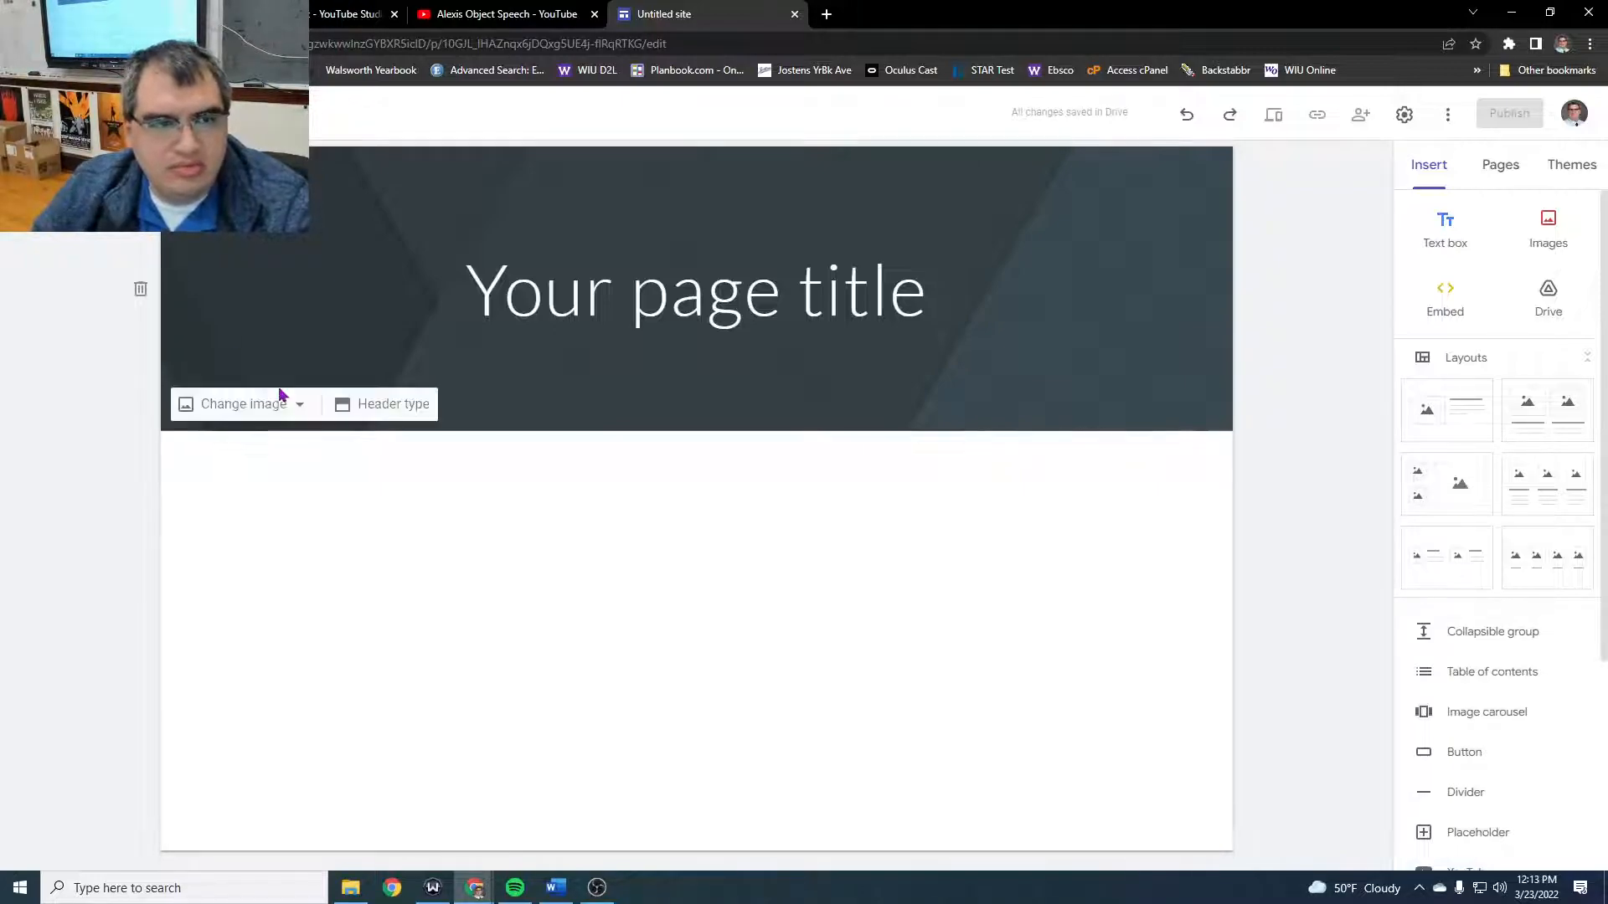
click(731, 600)
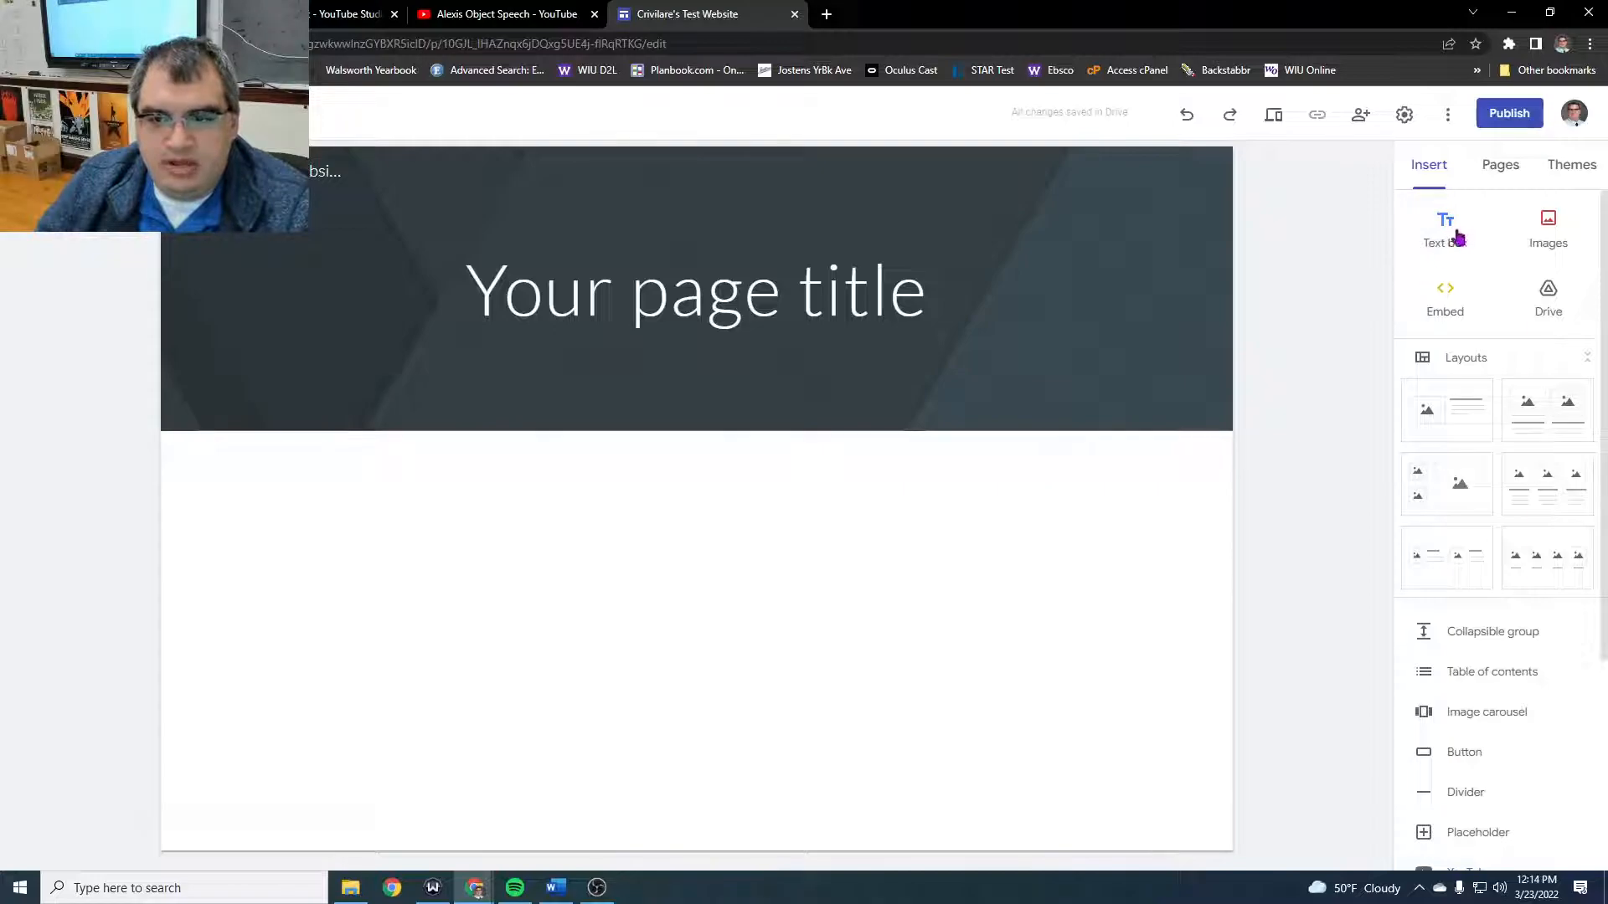
- Add a text box reading "Wow, a text box!" below the header and narrow it to about two thirds of its width
click(1457, 236)
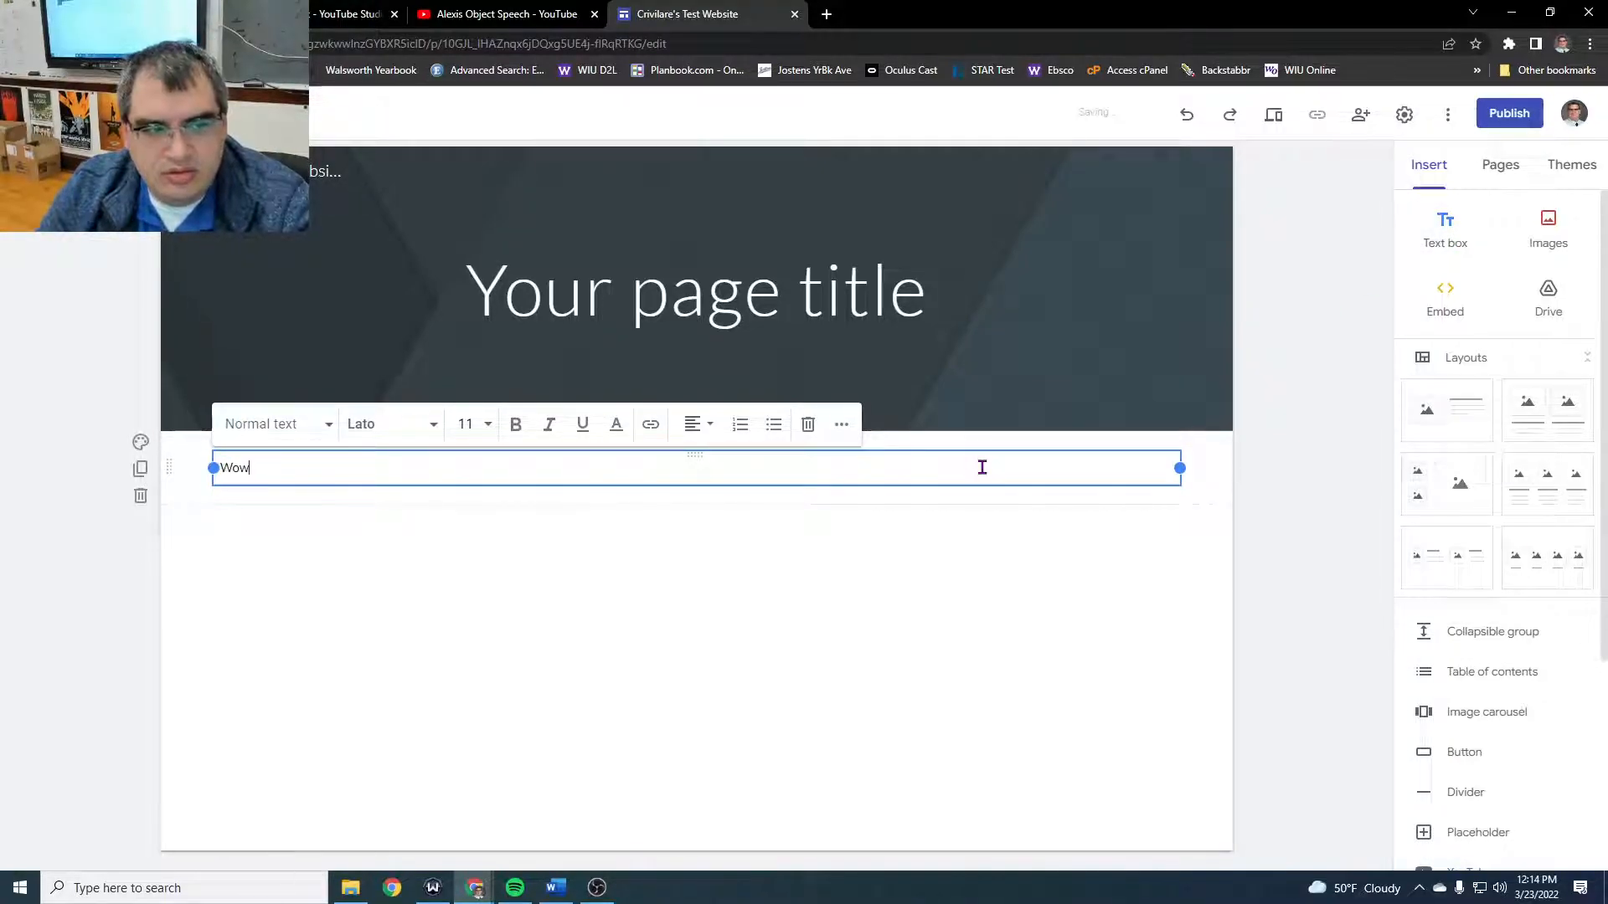
text(Wow, a text box!)
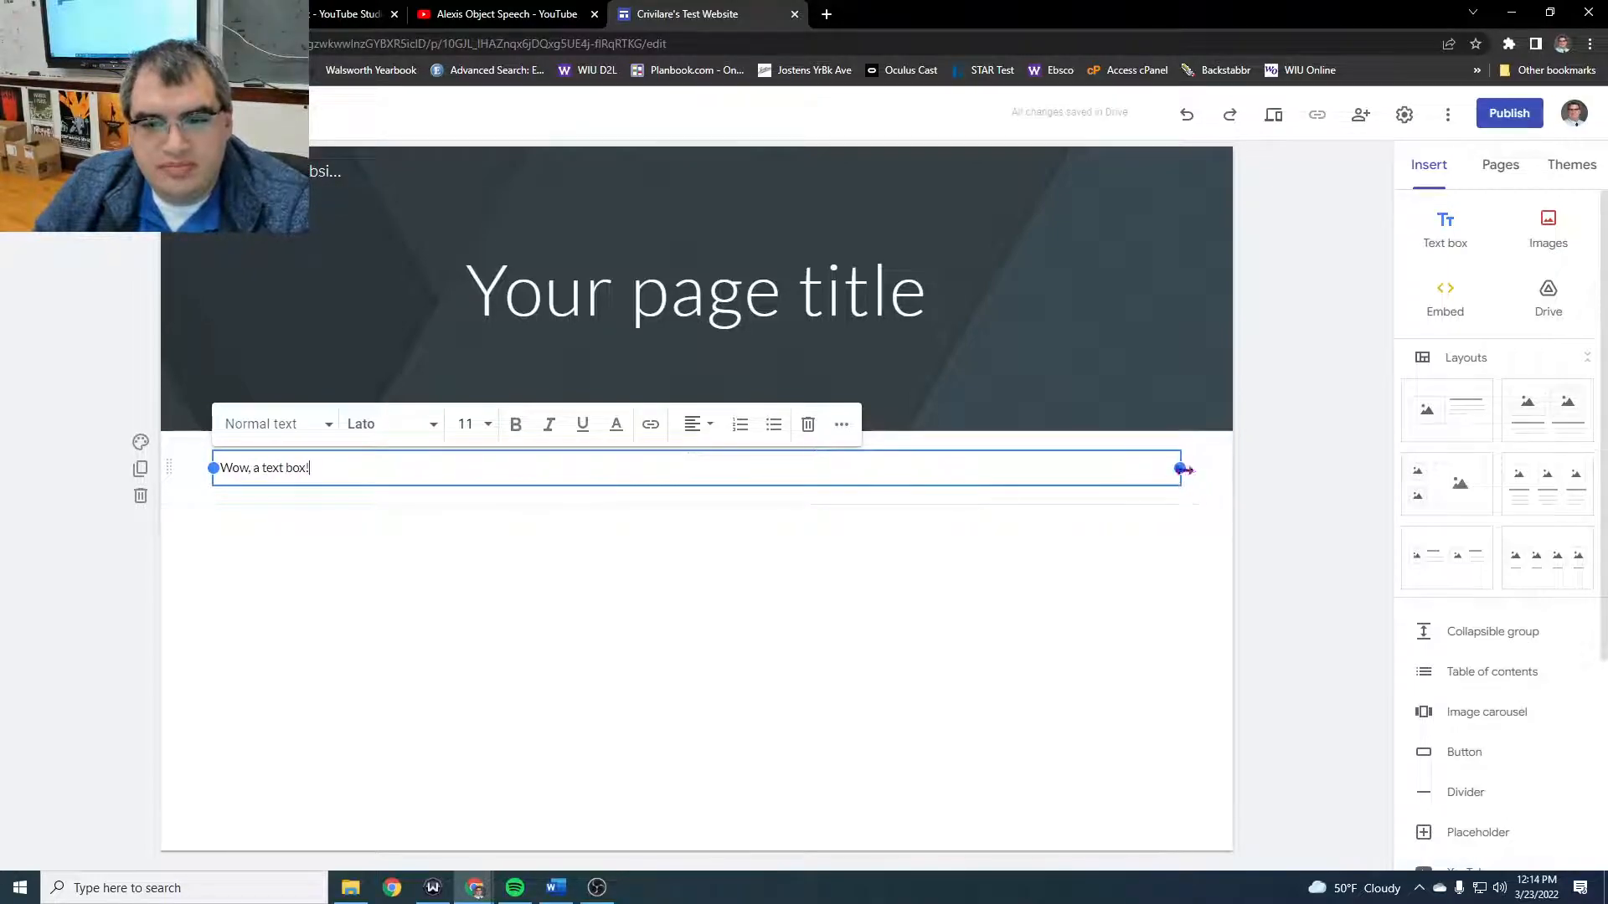
drag(1183, 470, 854, 494)
- Format the text "Wow, a text box!" as bold Bree Serif at size 30
drag(427, 474, 186, 469)
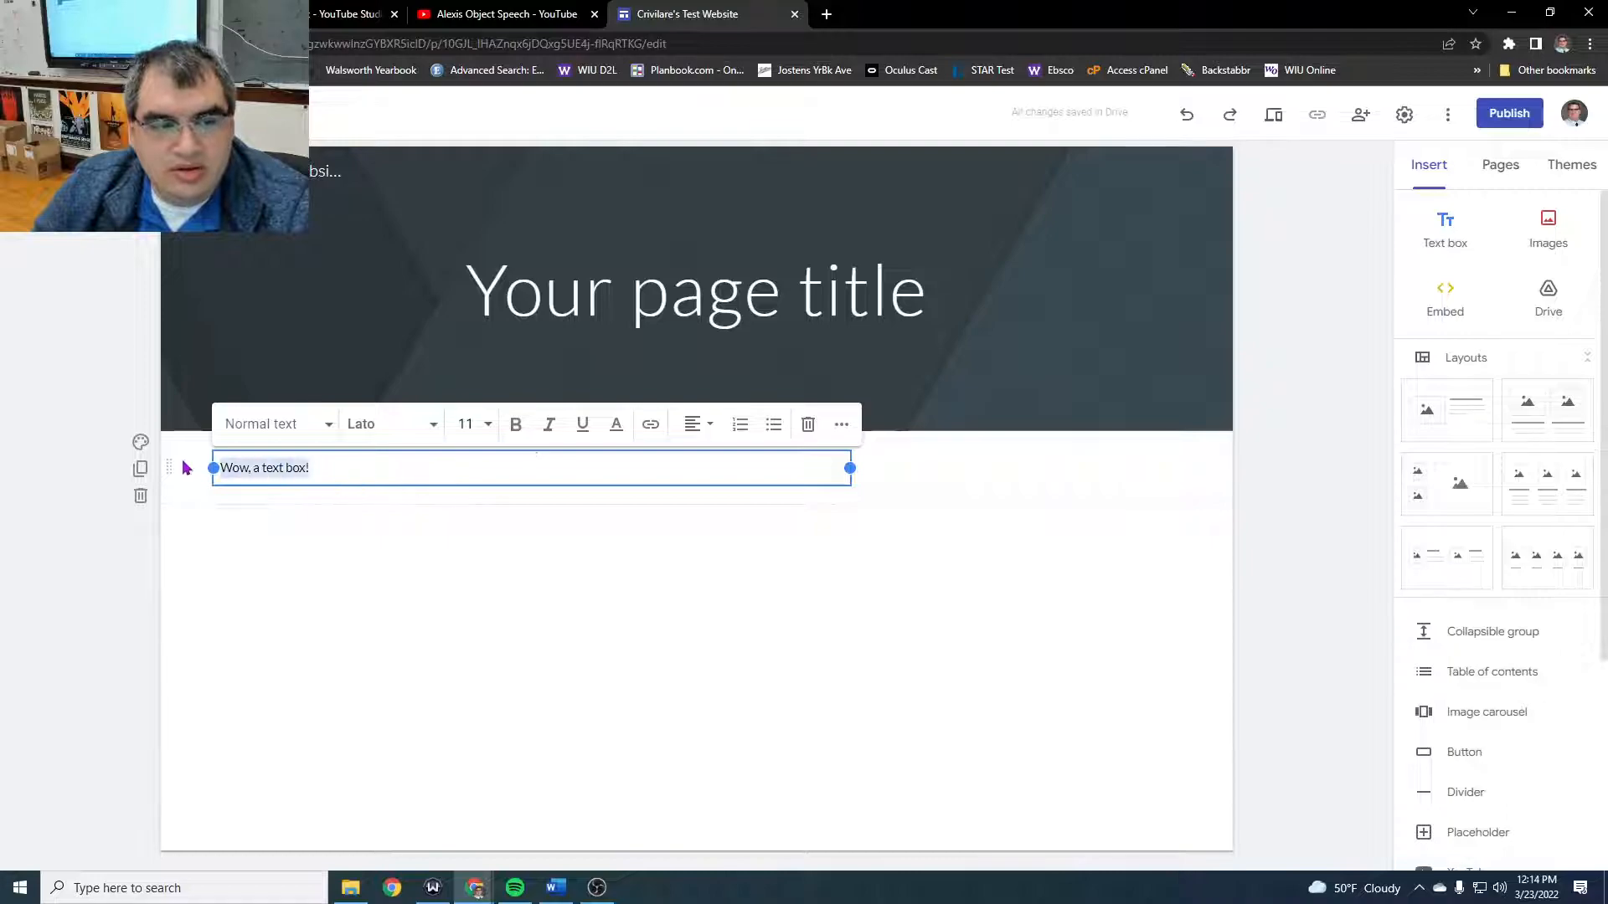
click(483, 427)
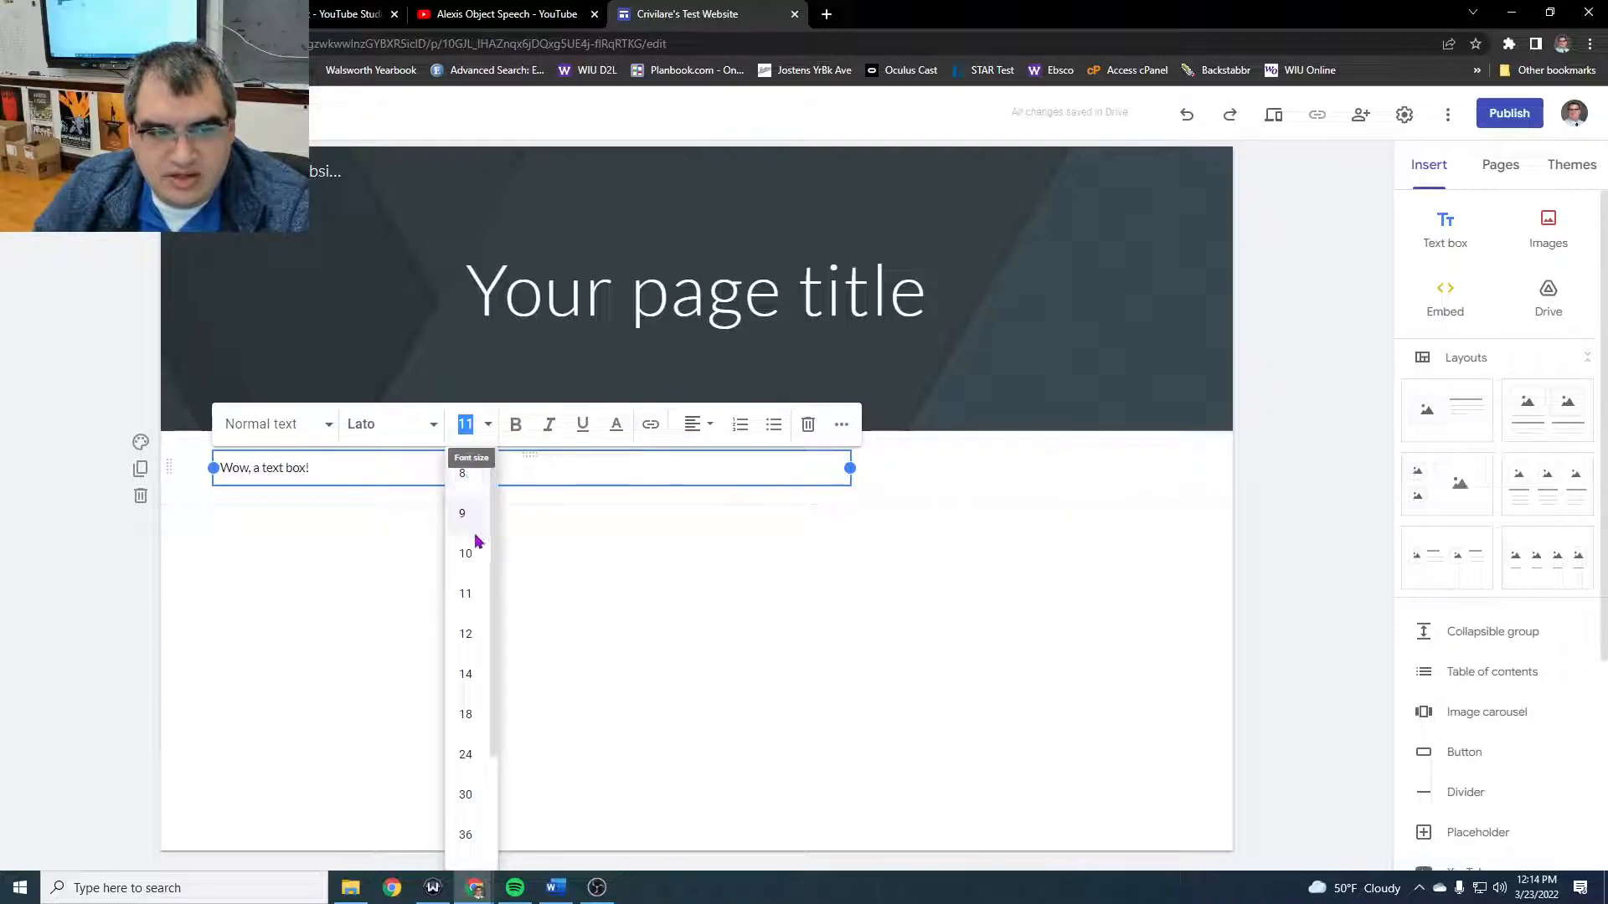
click(465, 804)
click(514, 421)
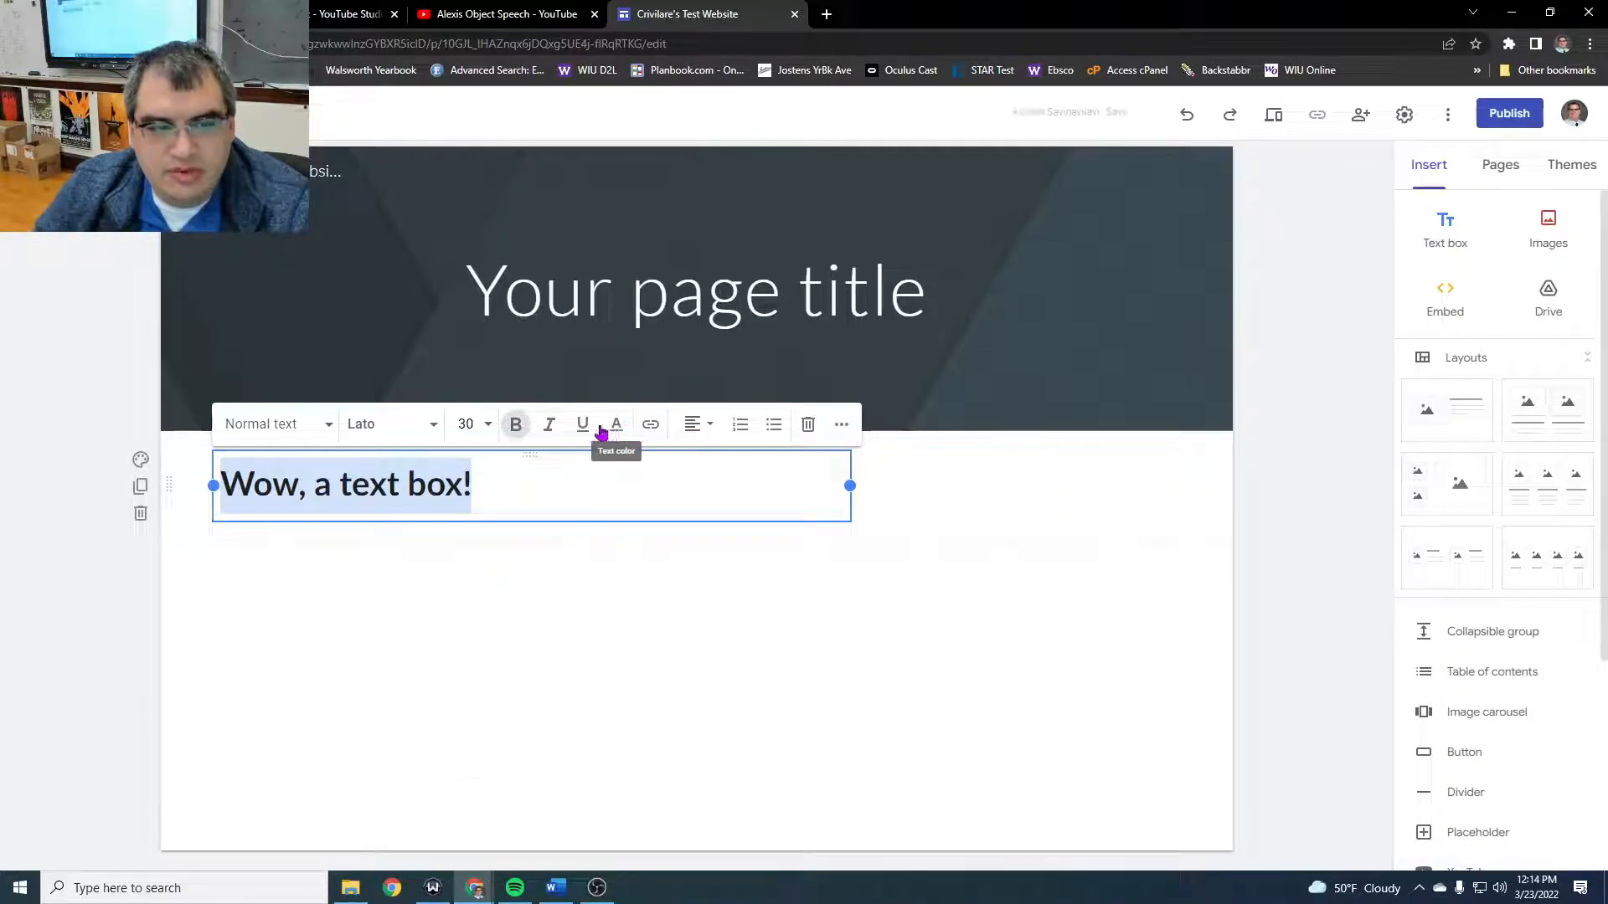
click(410, 424)
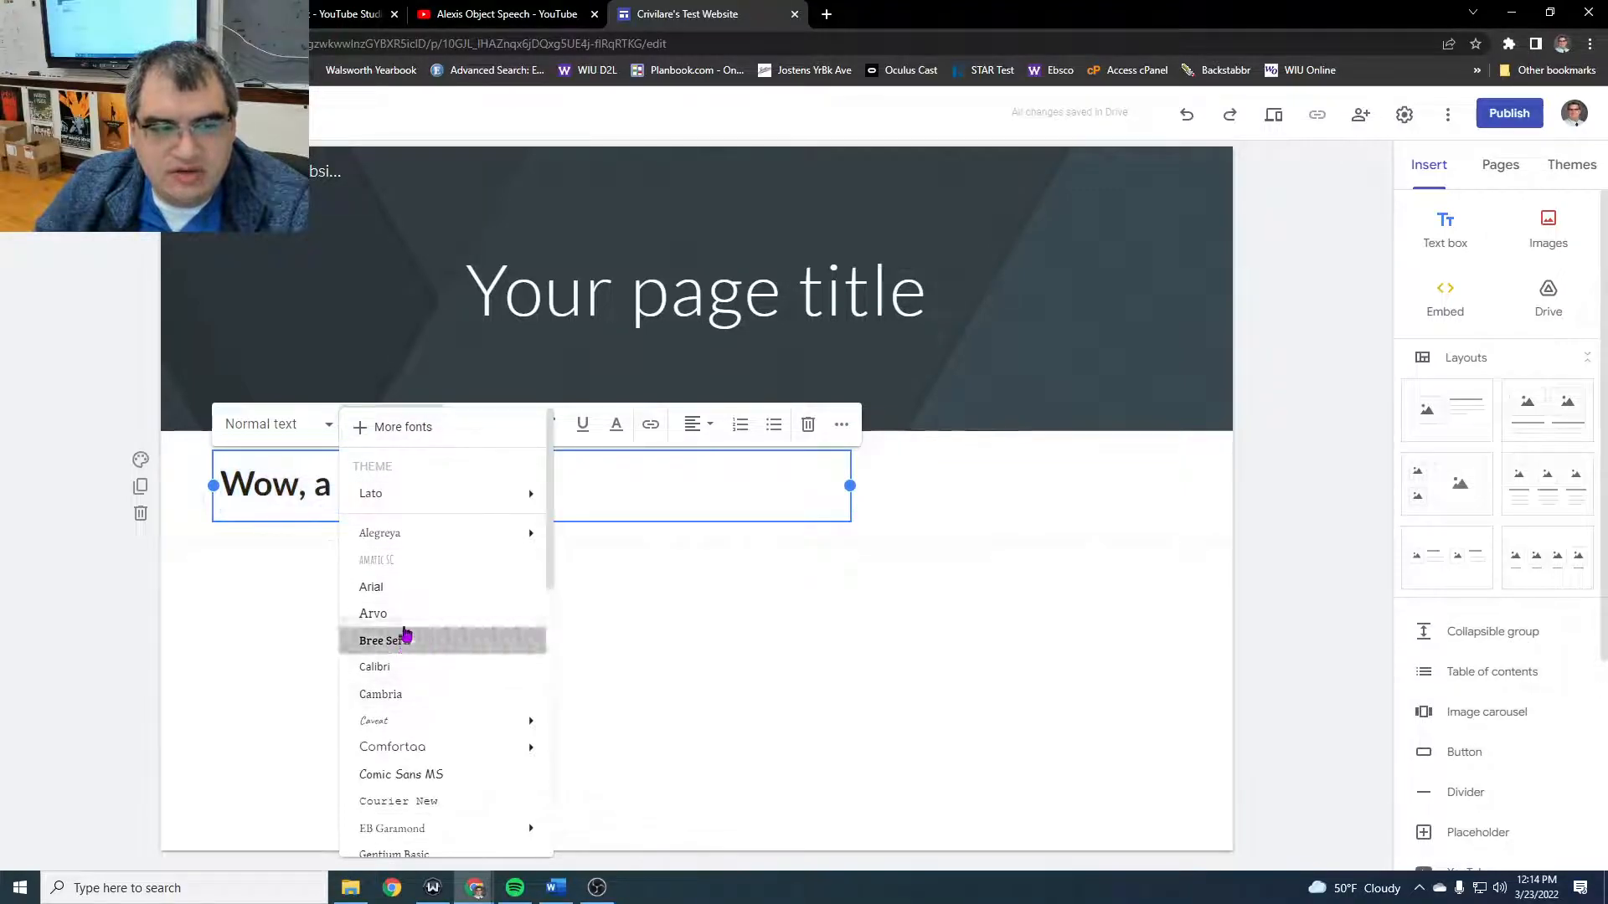
click(404, 639)
click(1149, 558)
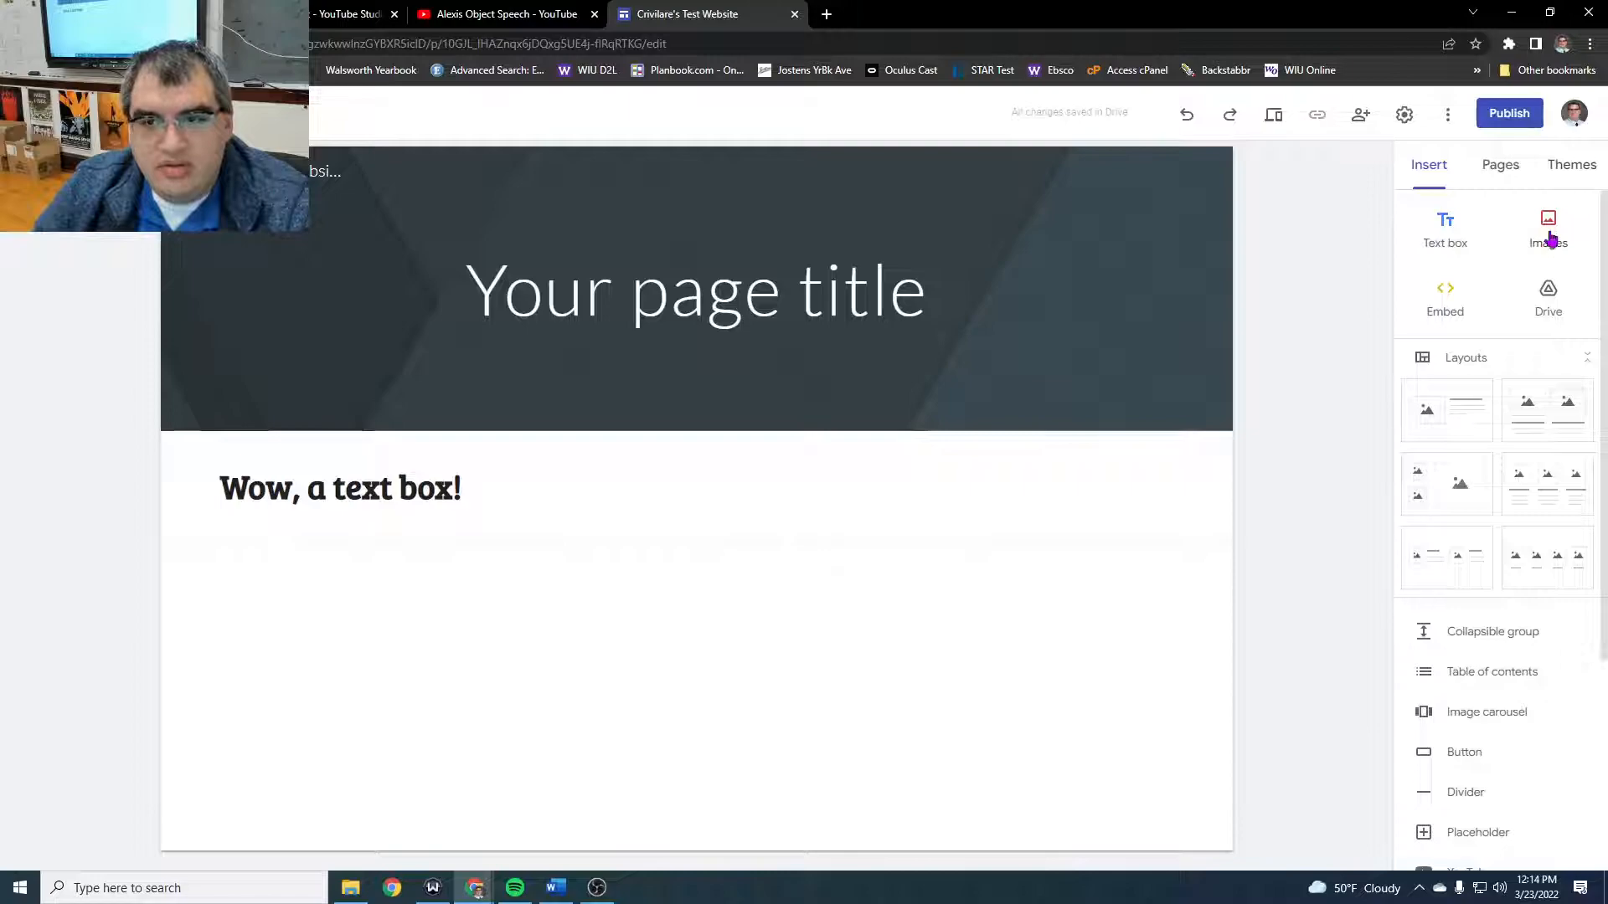
- Start selecting an image for the page and search Google Images for "cheese"
click(1551, 241)
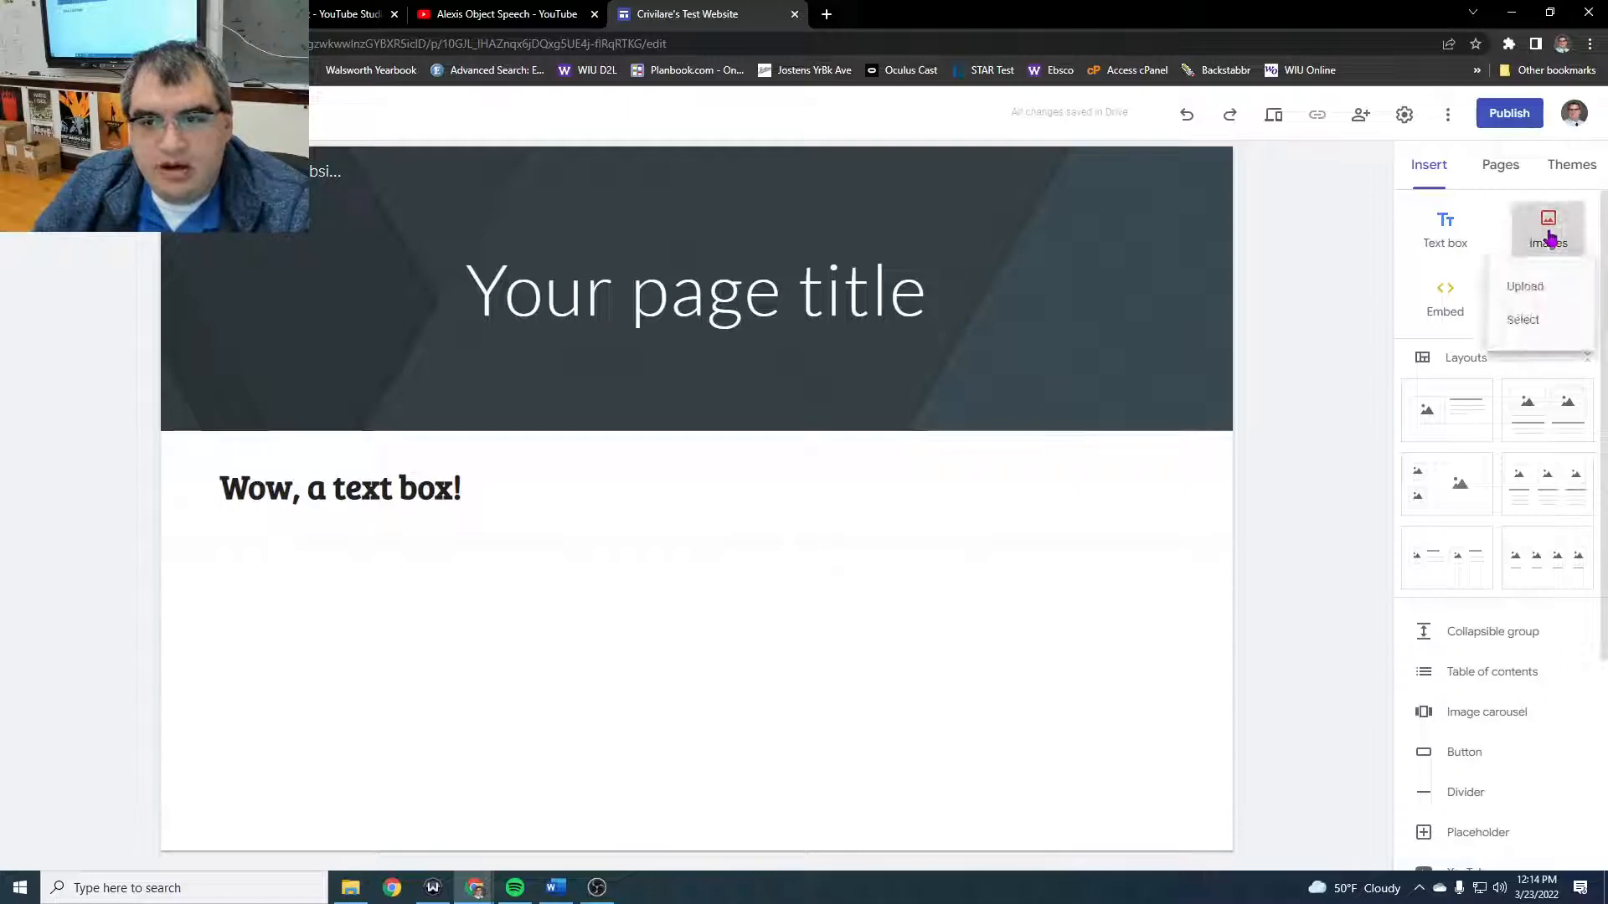
click(1529, 324)
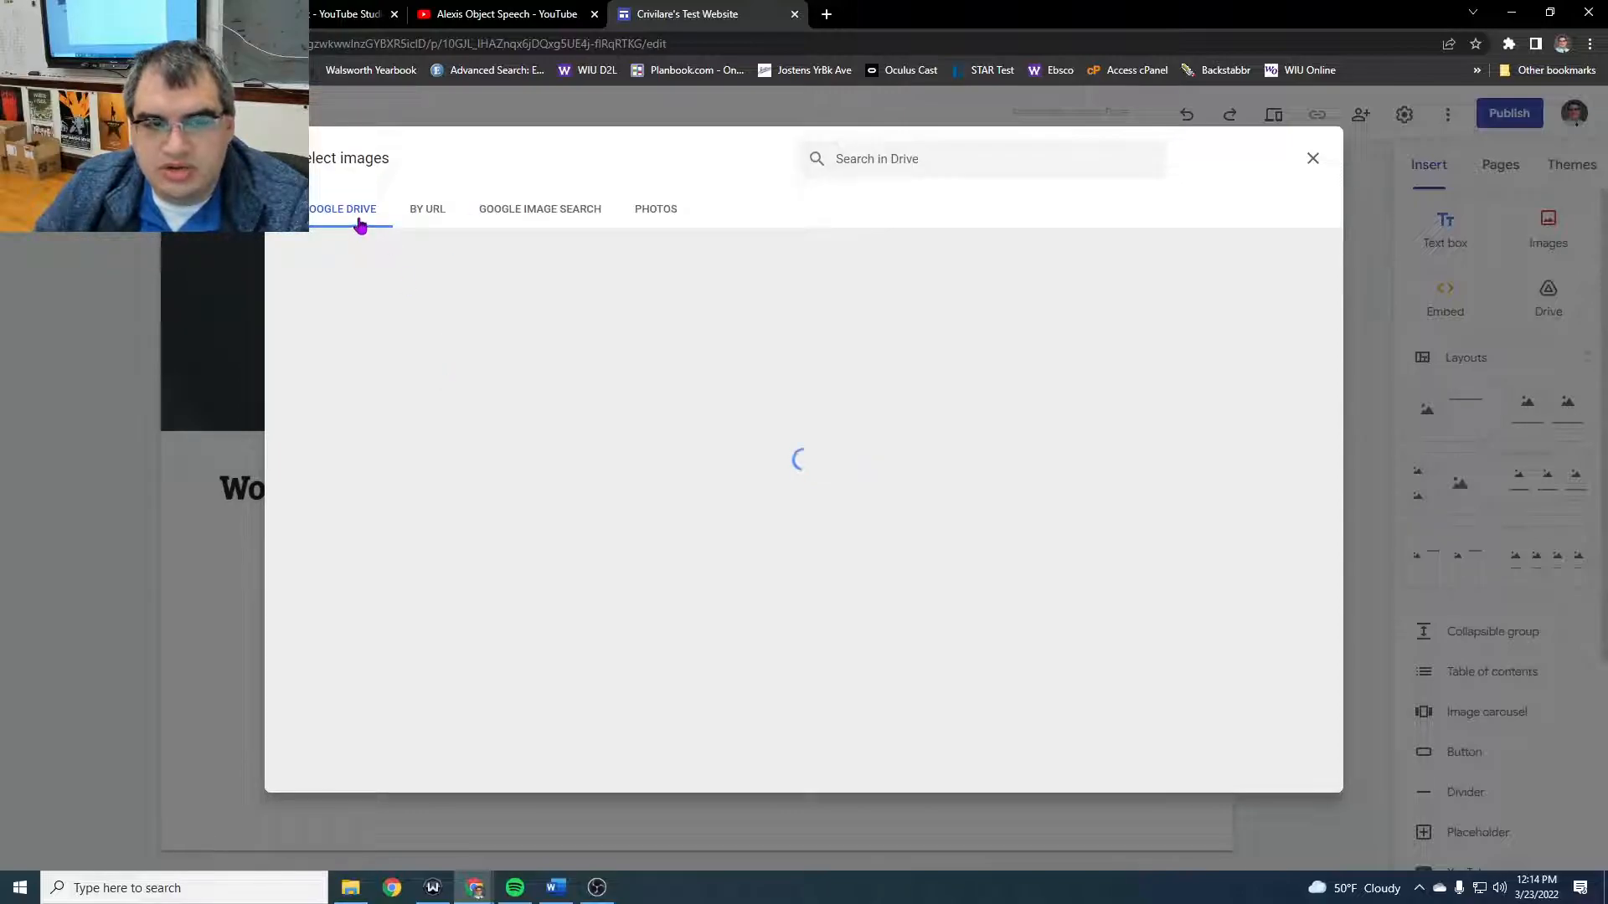
click(550, 223)
click(554, 220)
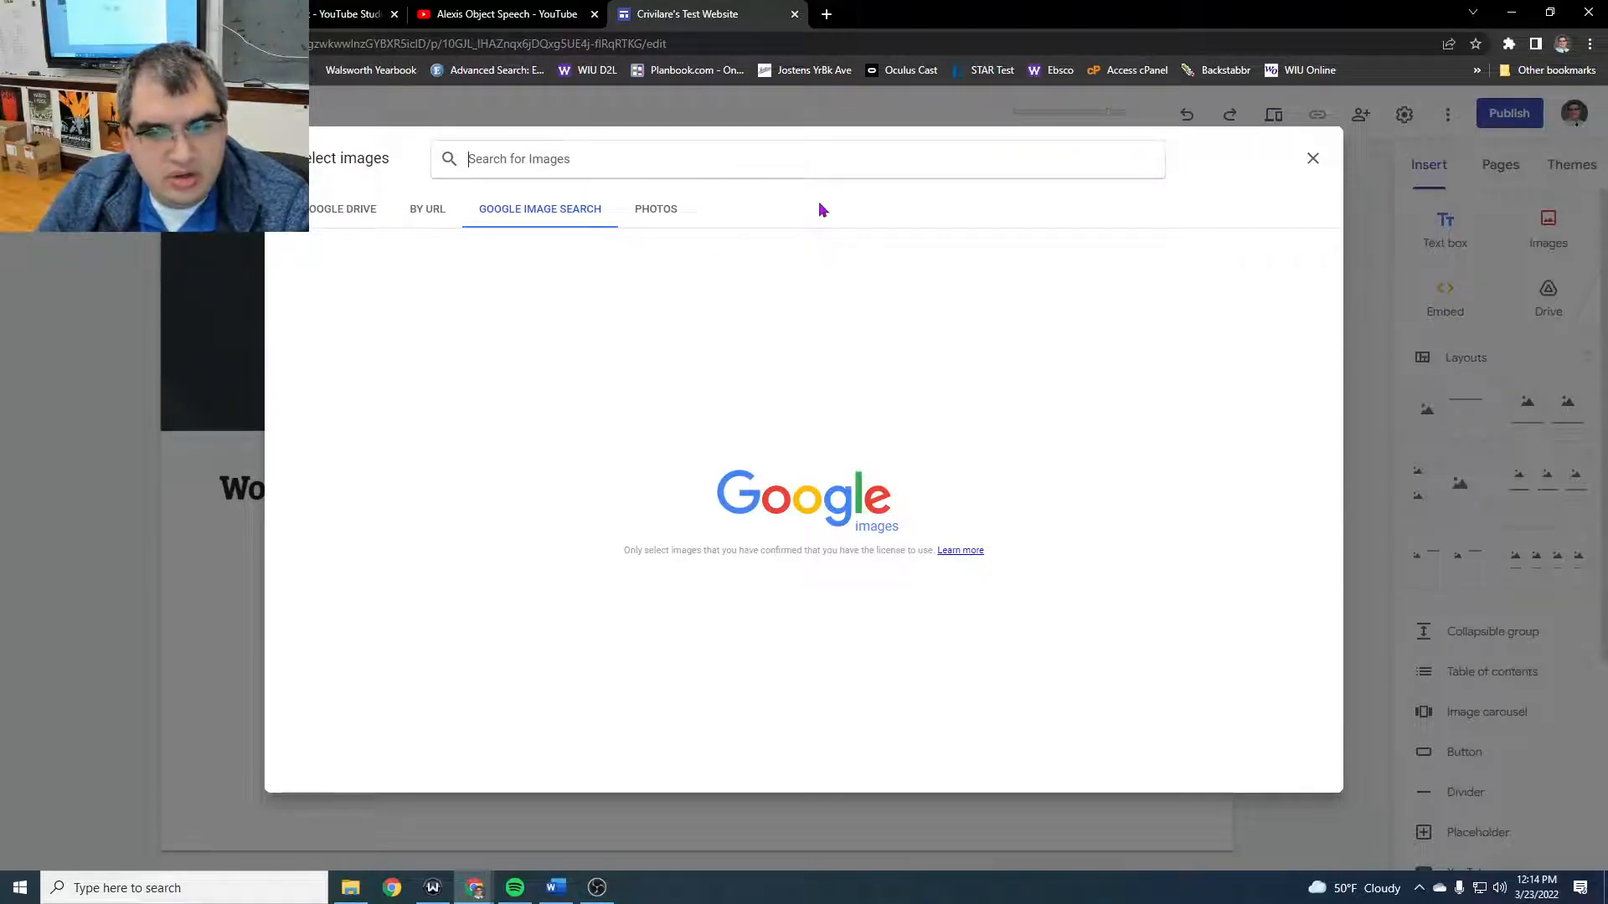
text(cheese)
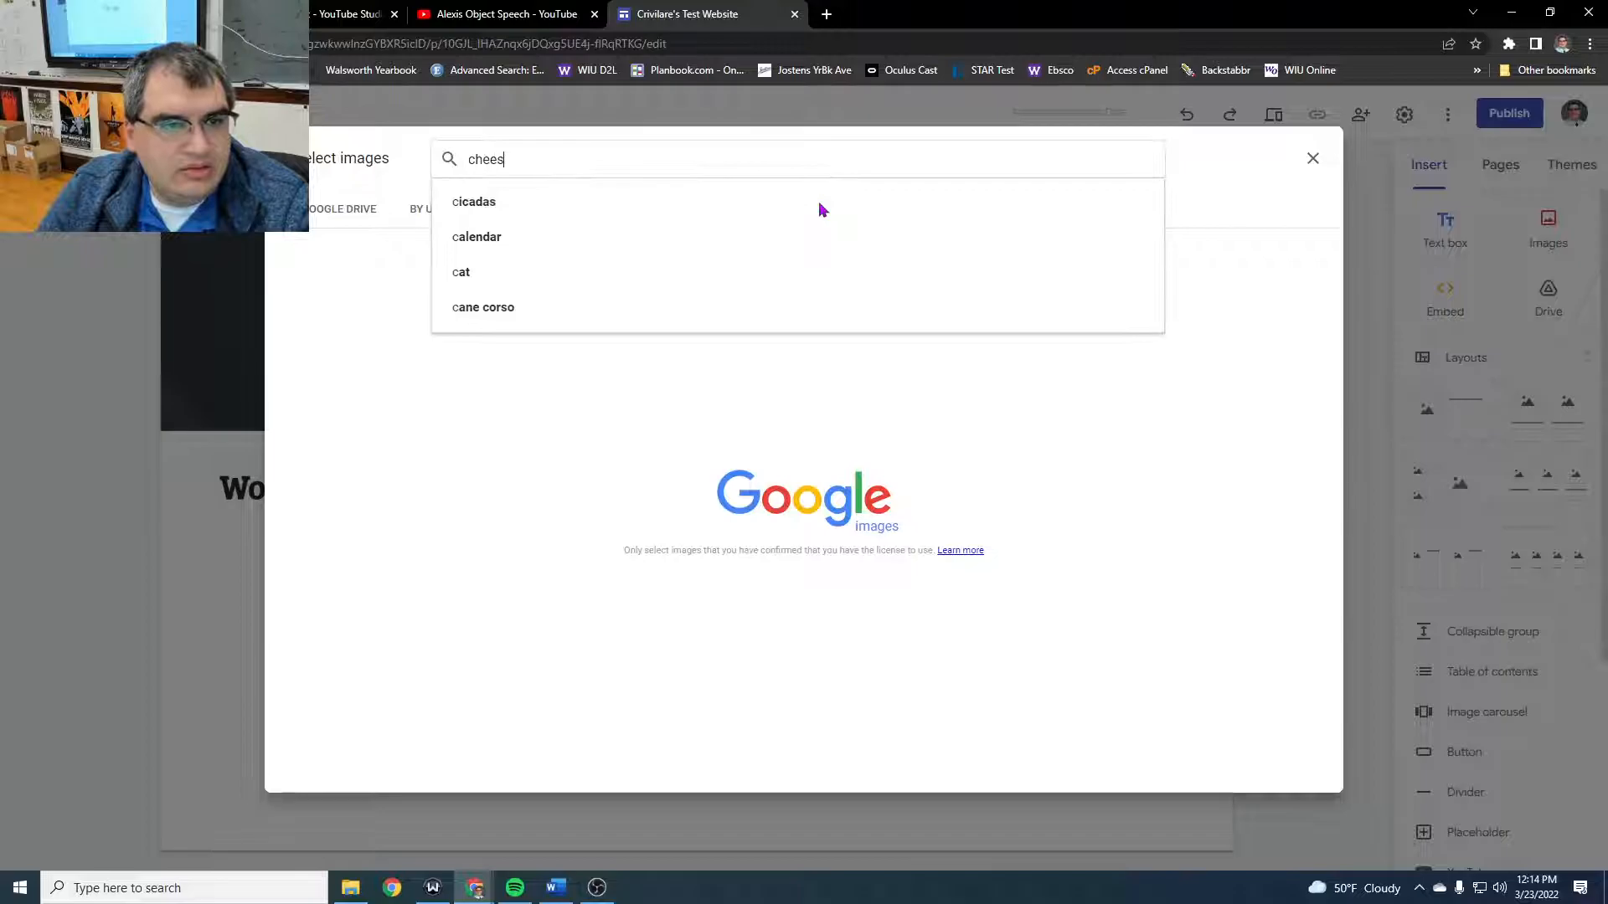
key(Return)
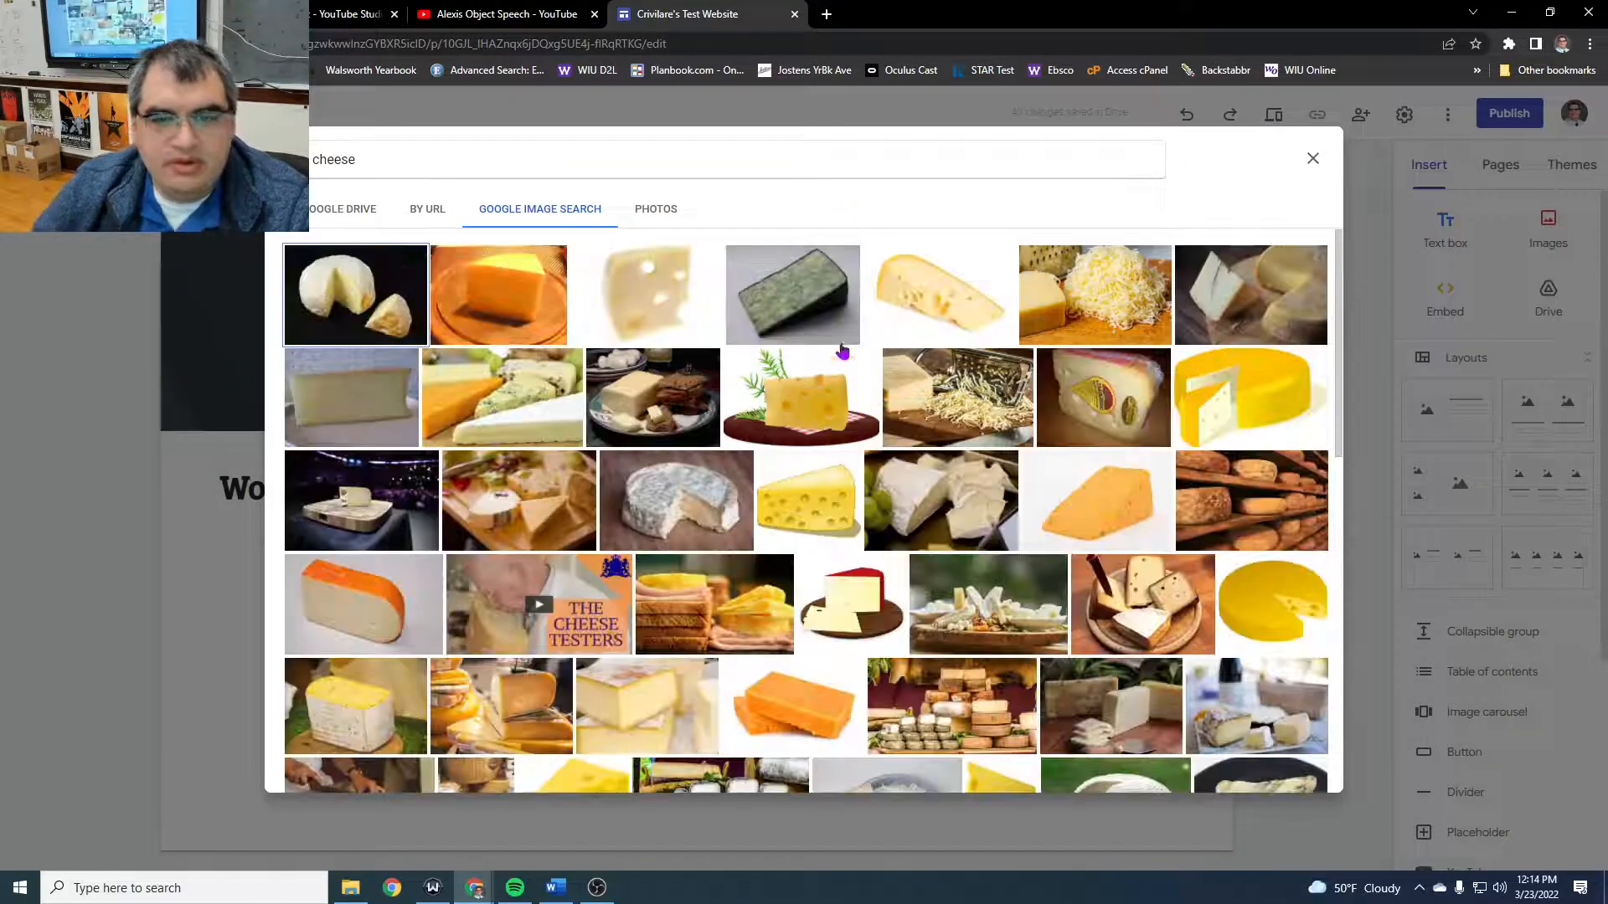
- Insert the photo of hands cutting a large white cheese wheel from the search results
scroll(816, 389, down, 1)
scroll(815, 390, down, 4)
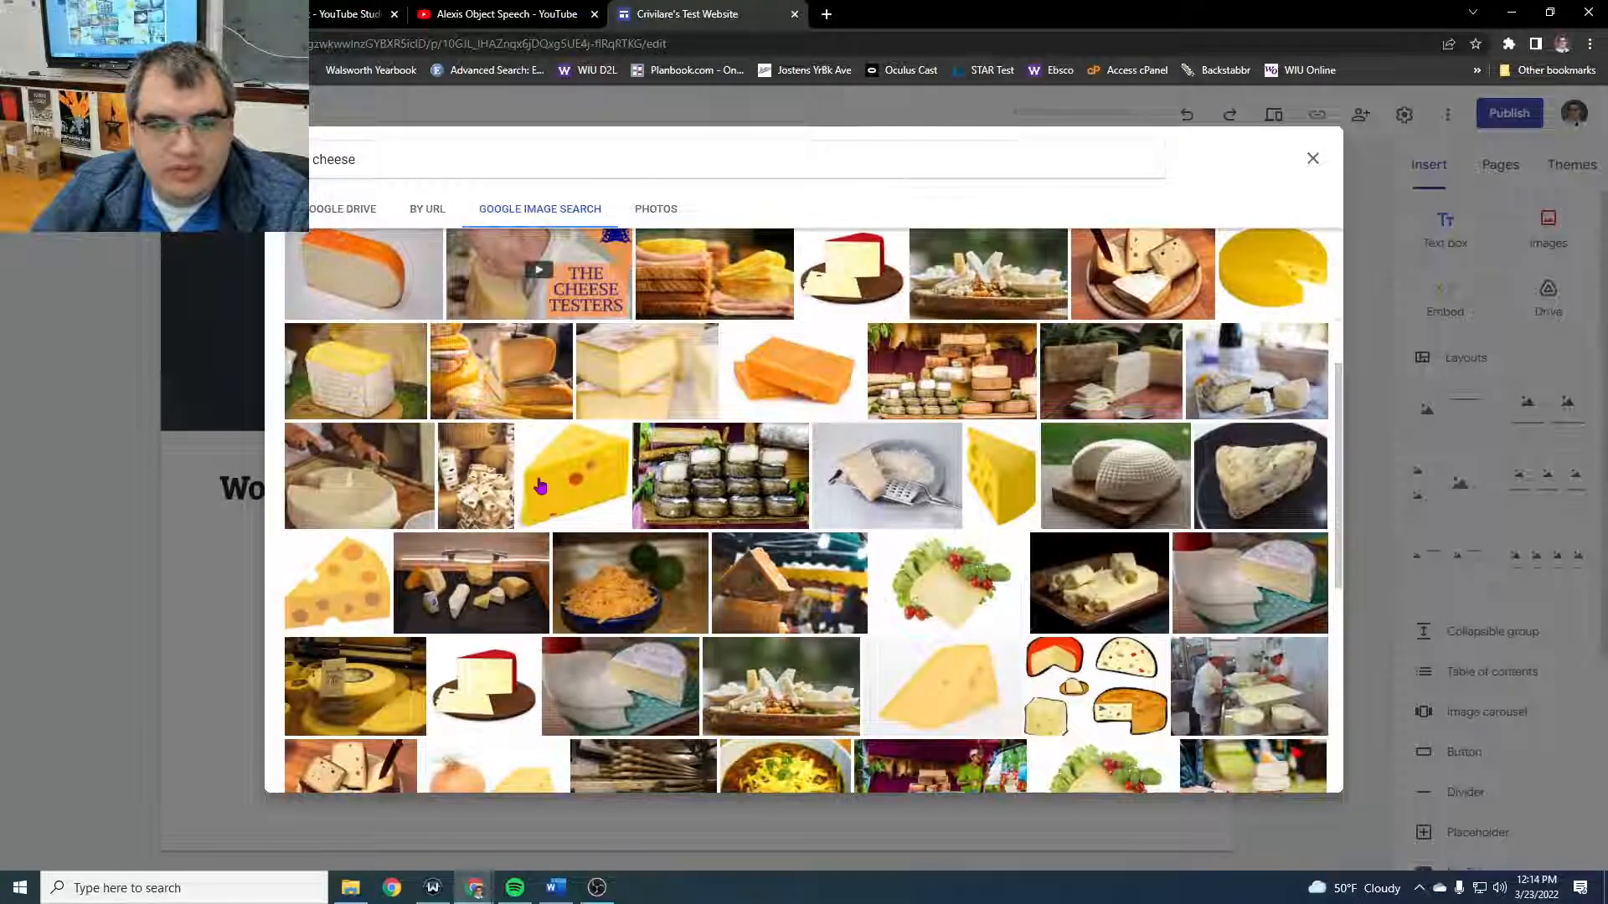
click(363, 501)
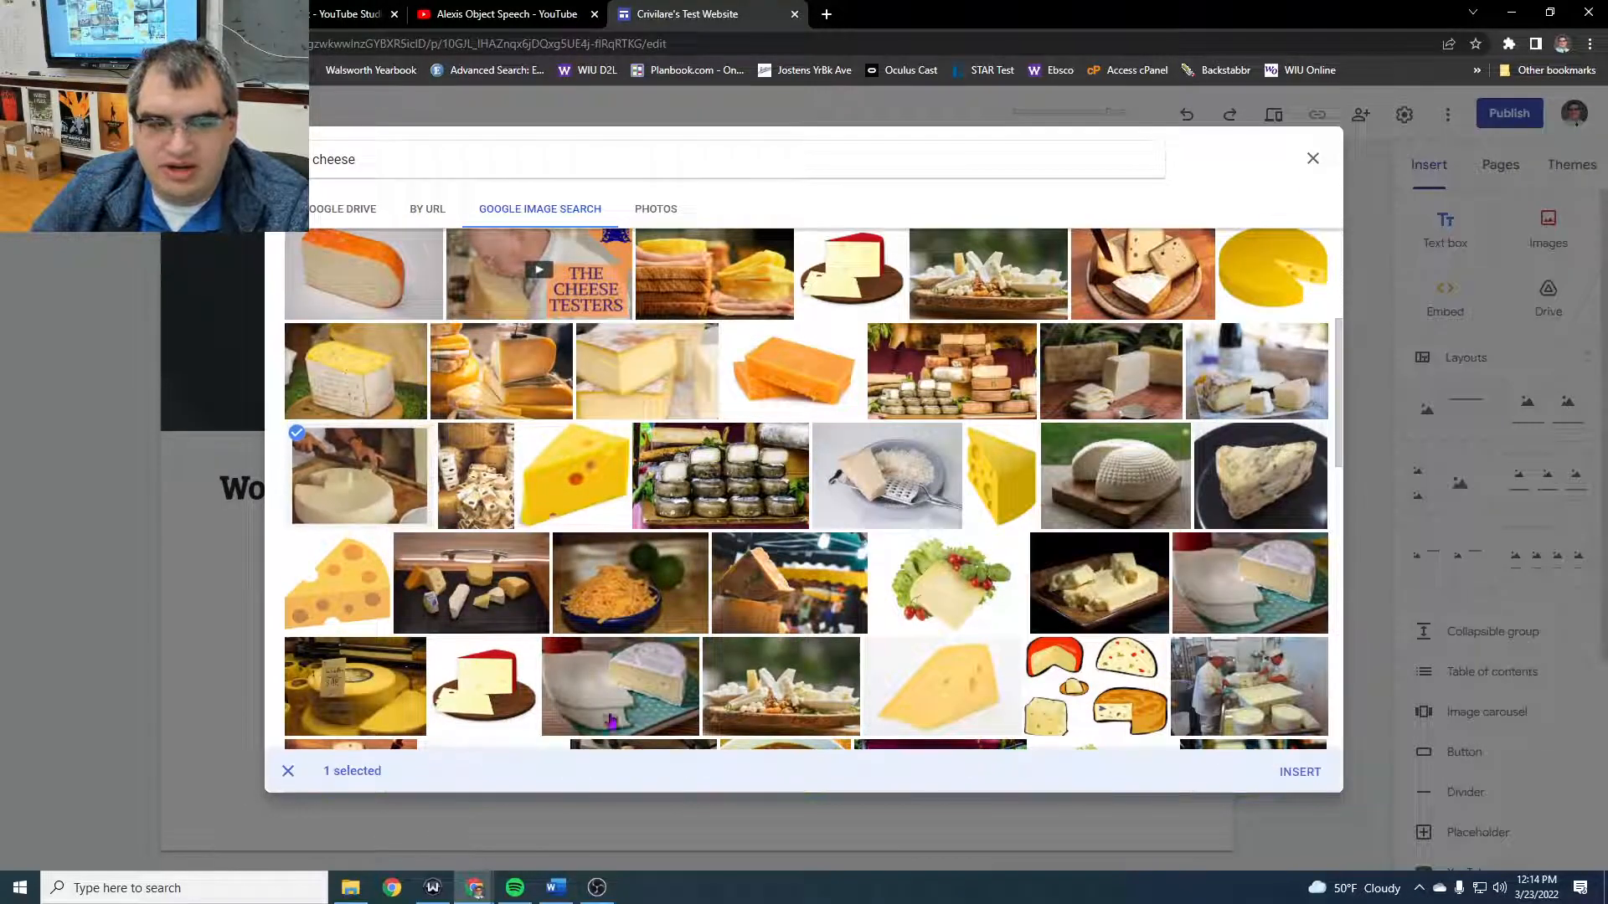
click(1294, 768)
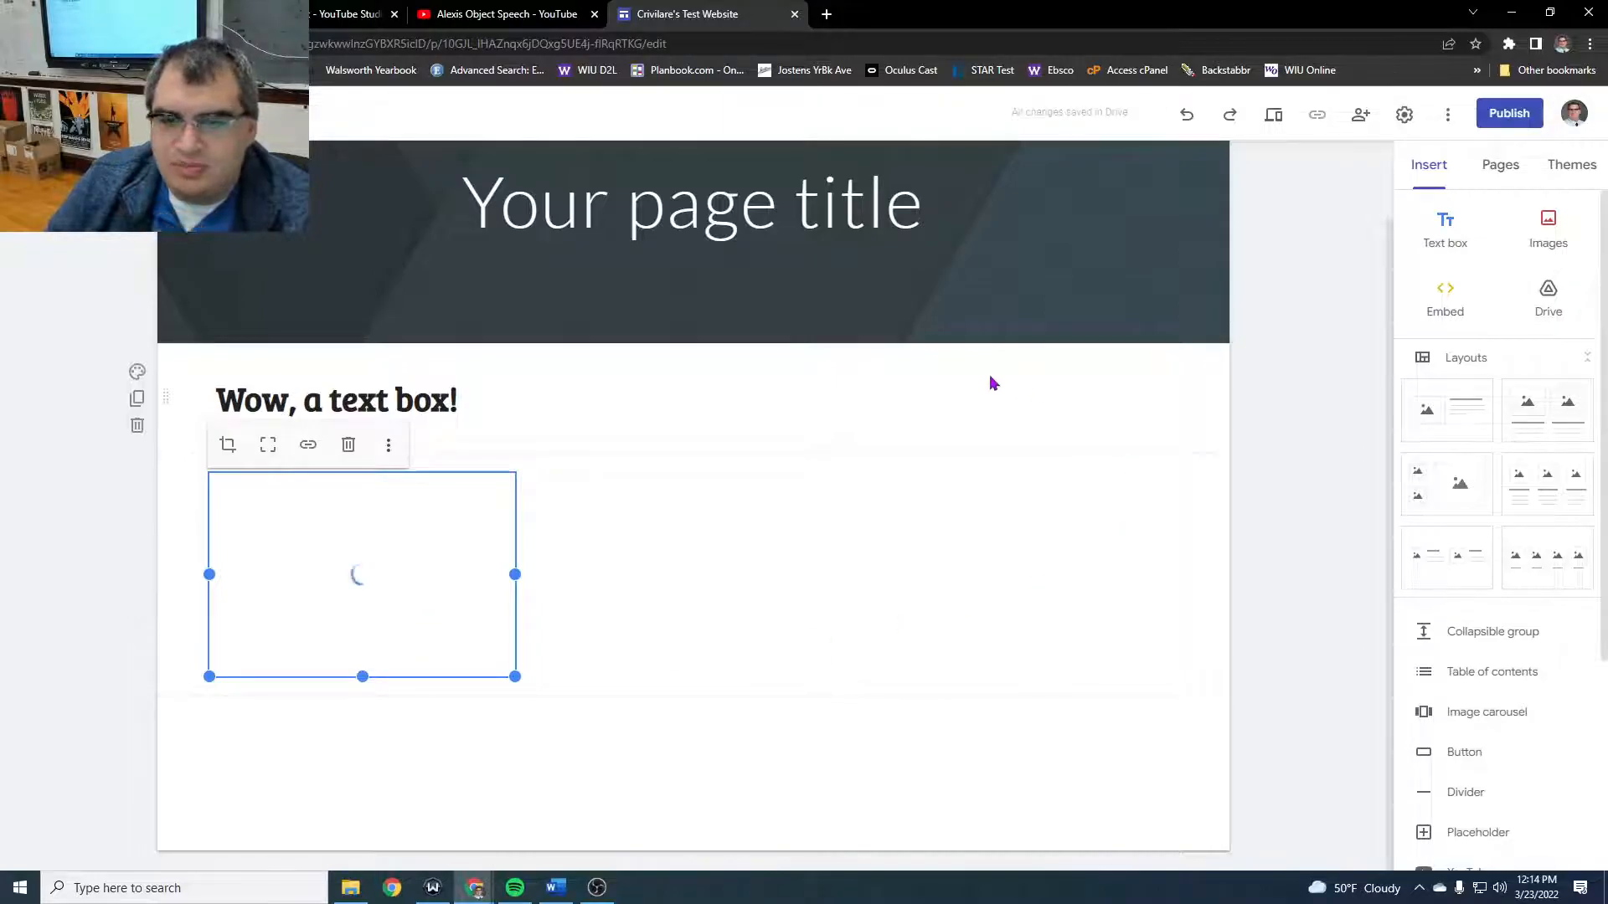
- Move the cheese photo to the right of the text box and enlarge it to fill the space beside the text
drag(348, 581, 1101, 404)
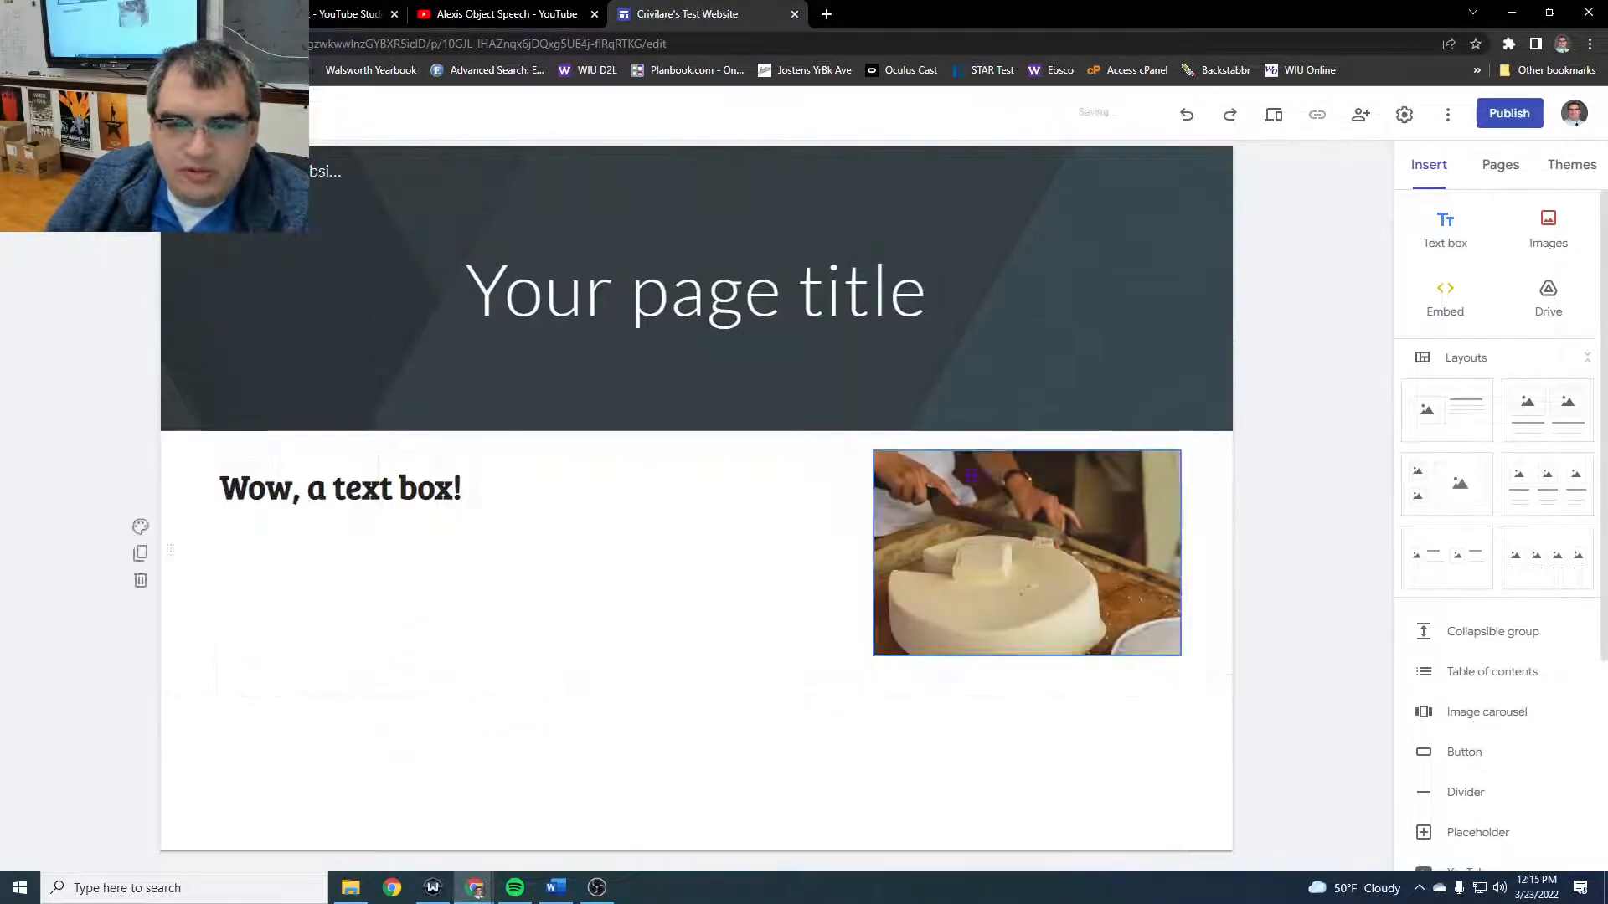
drag(873, 654, 620, 754)
- Try grouping the cheese photo with the text box, toggle the group's Collapsible option on and off, and move the group to the page's left side
drag(779, 653, 1017, 565)
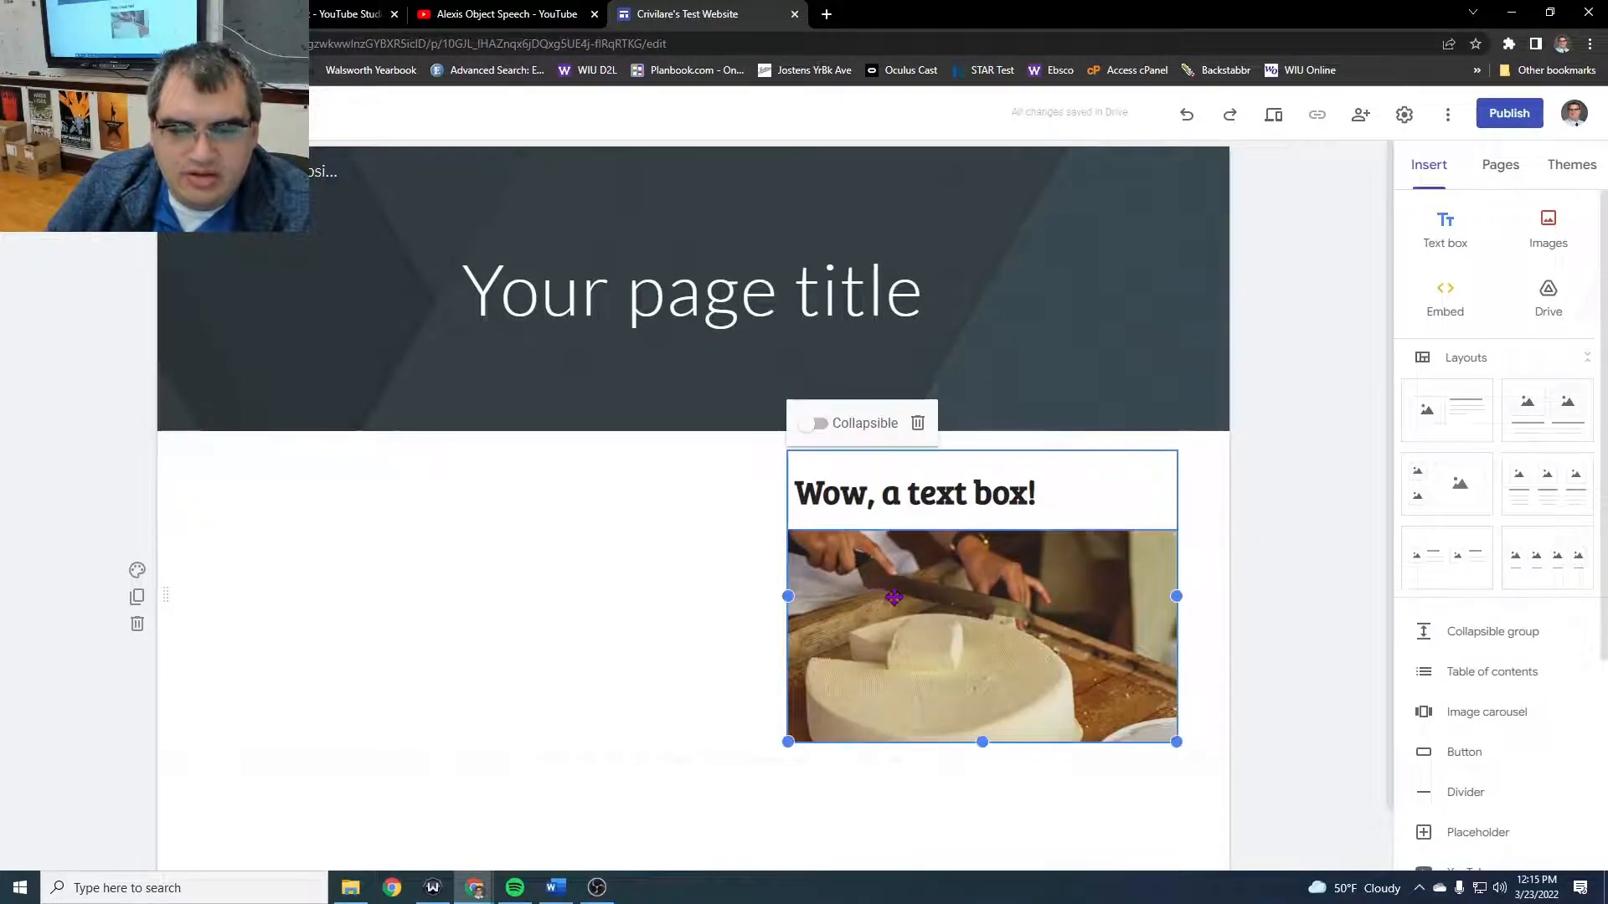
click(812, 425)
click(813, 426)
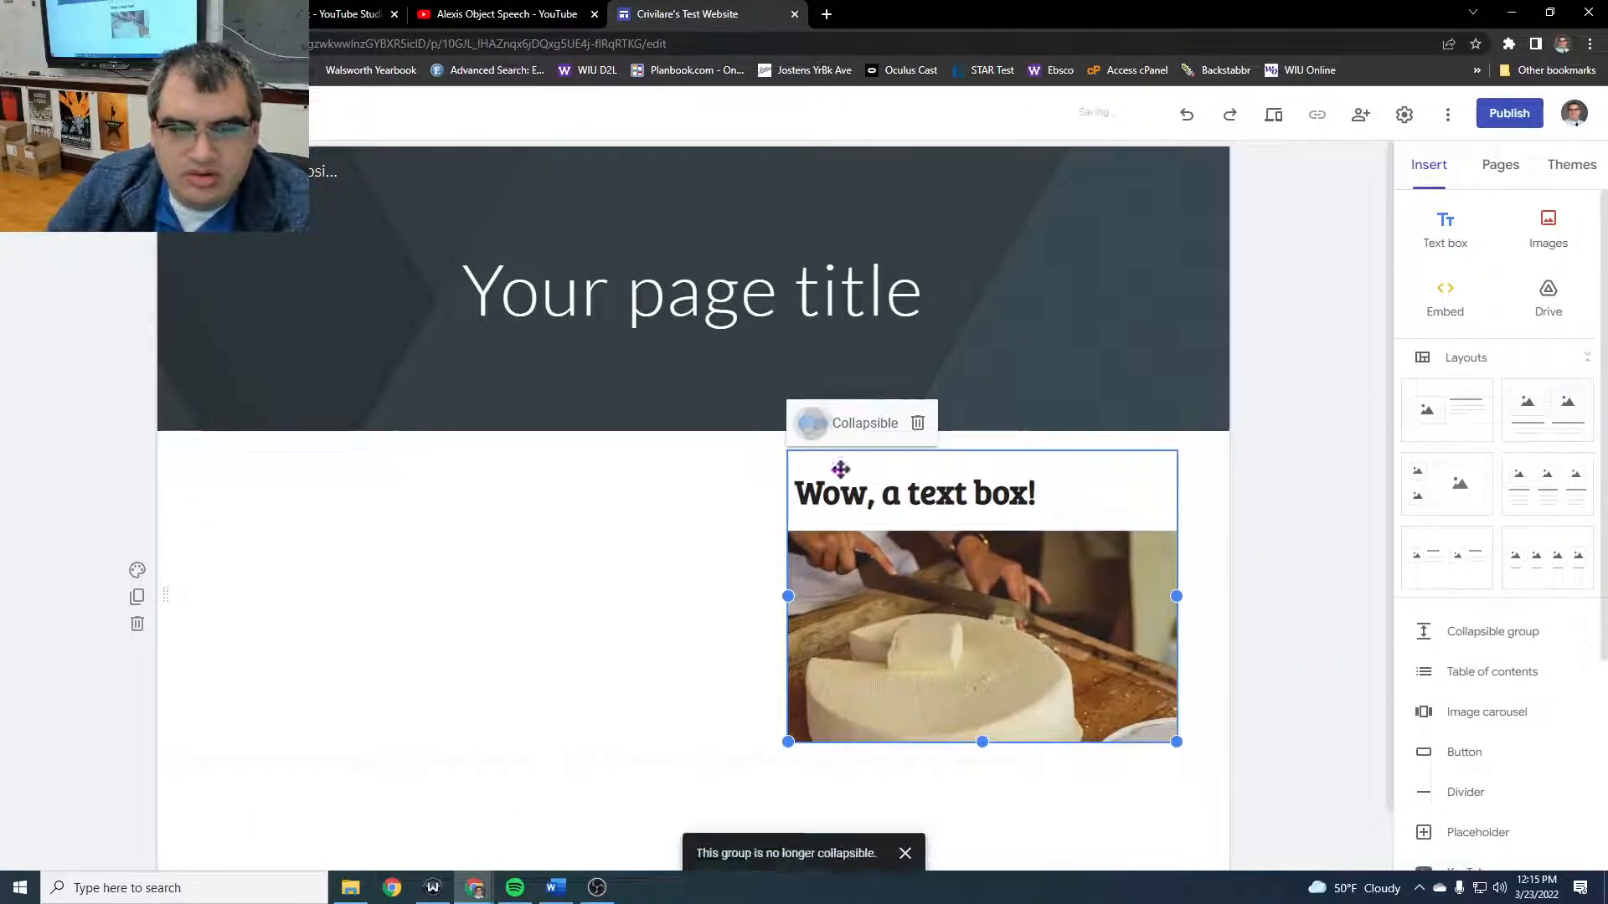
drag(1052, 727, 352, 671)
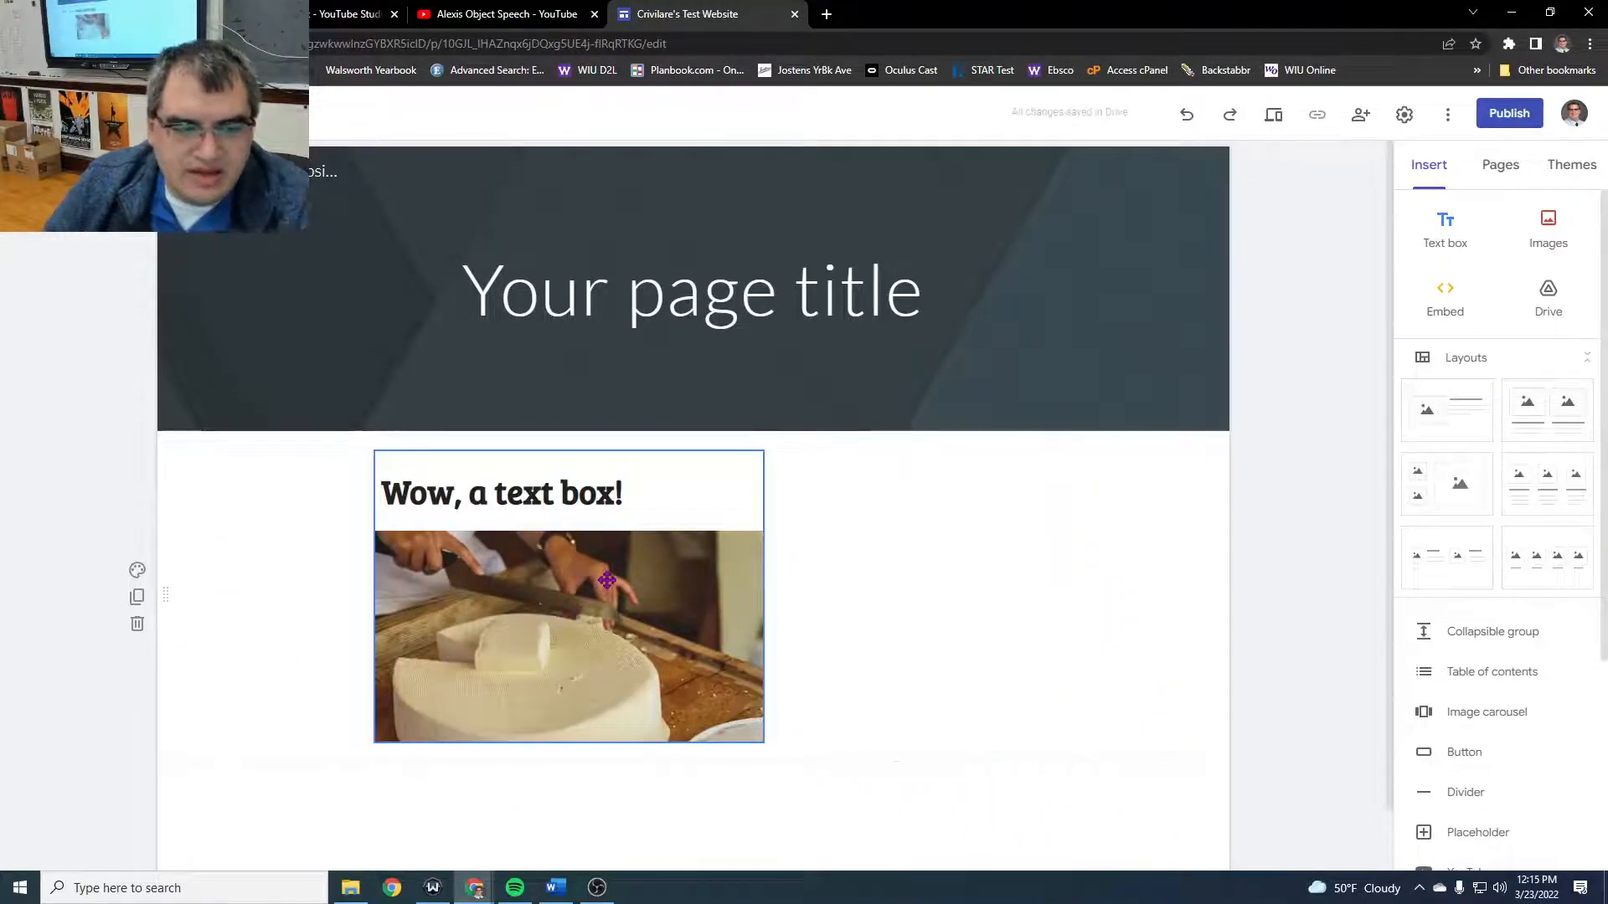
- Undo the group move, the Collapsible changes and the grouping of the photo with the text box
key(ctrl+z)
key(ctrl+z)
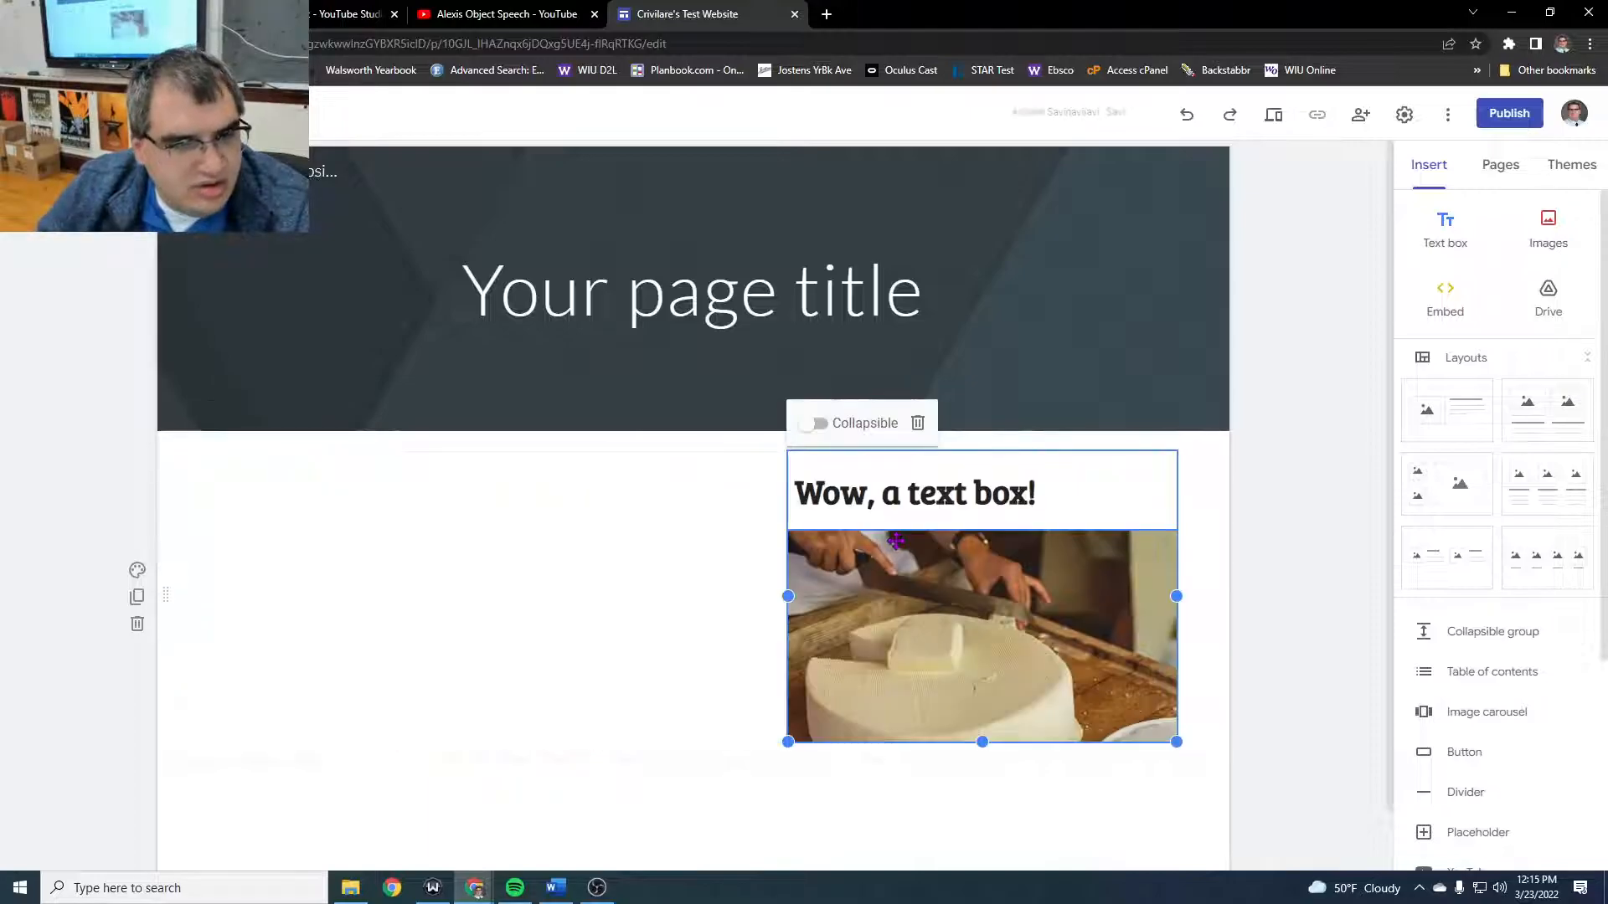
click(1186, 115)
click(1186, 115)
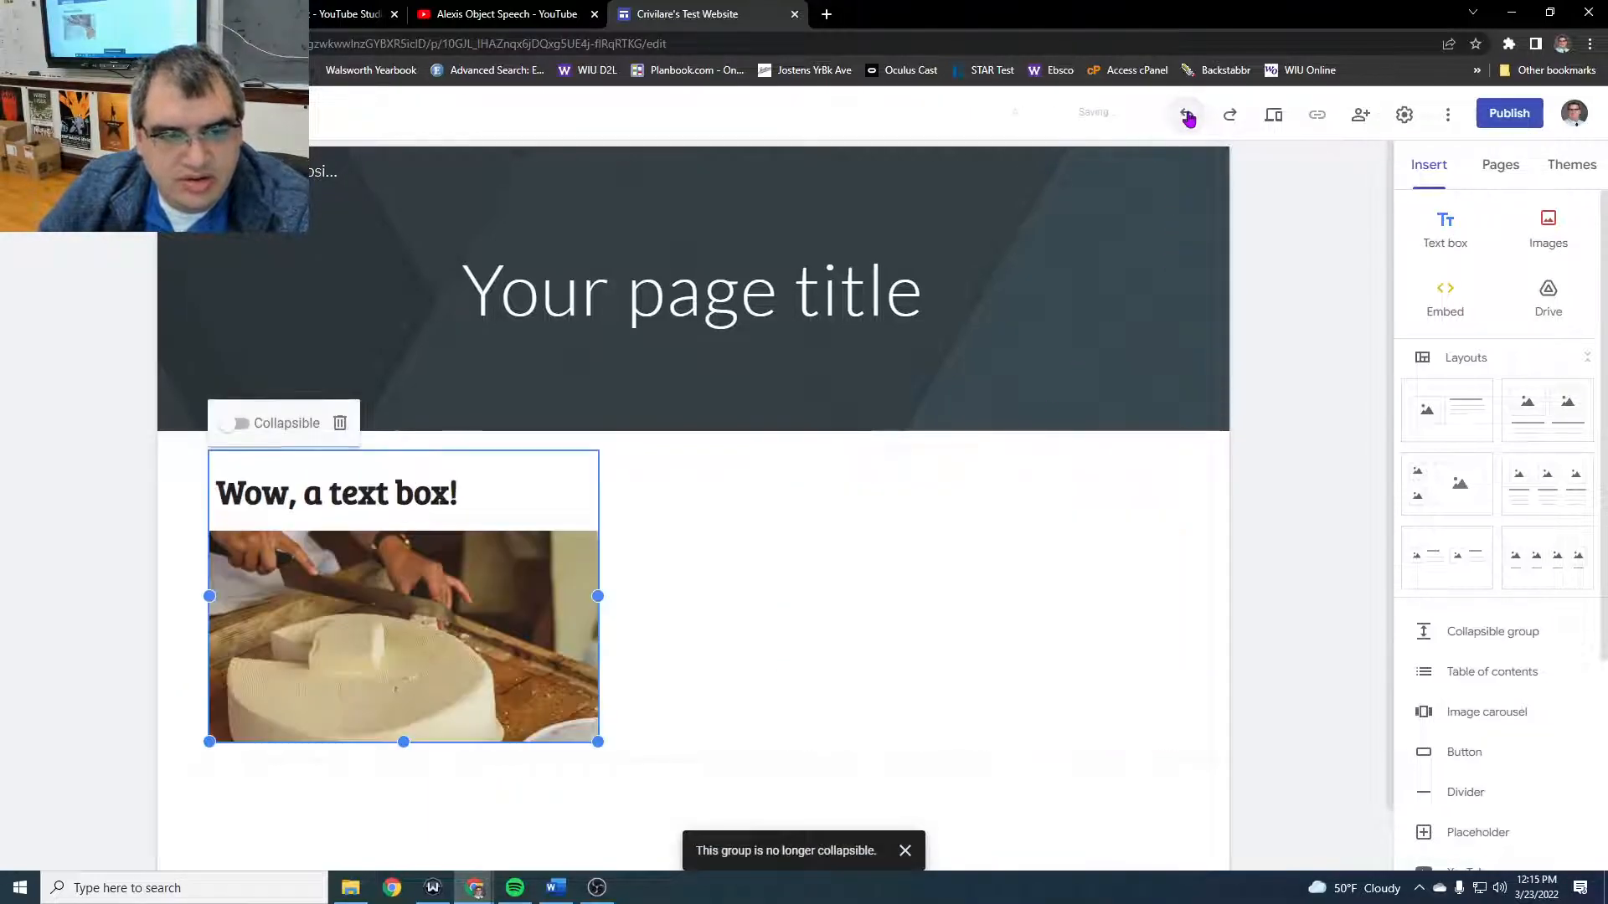
click(1187, 115)
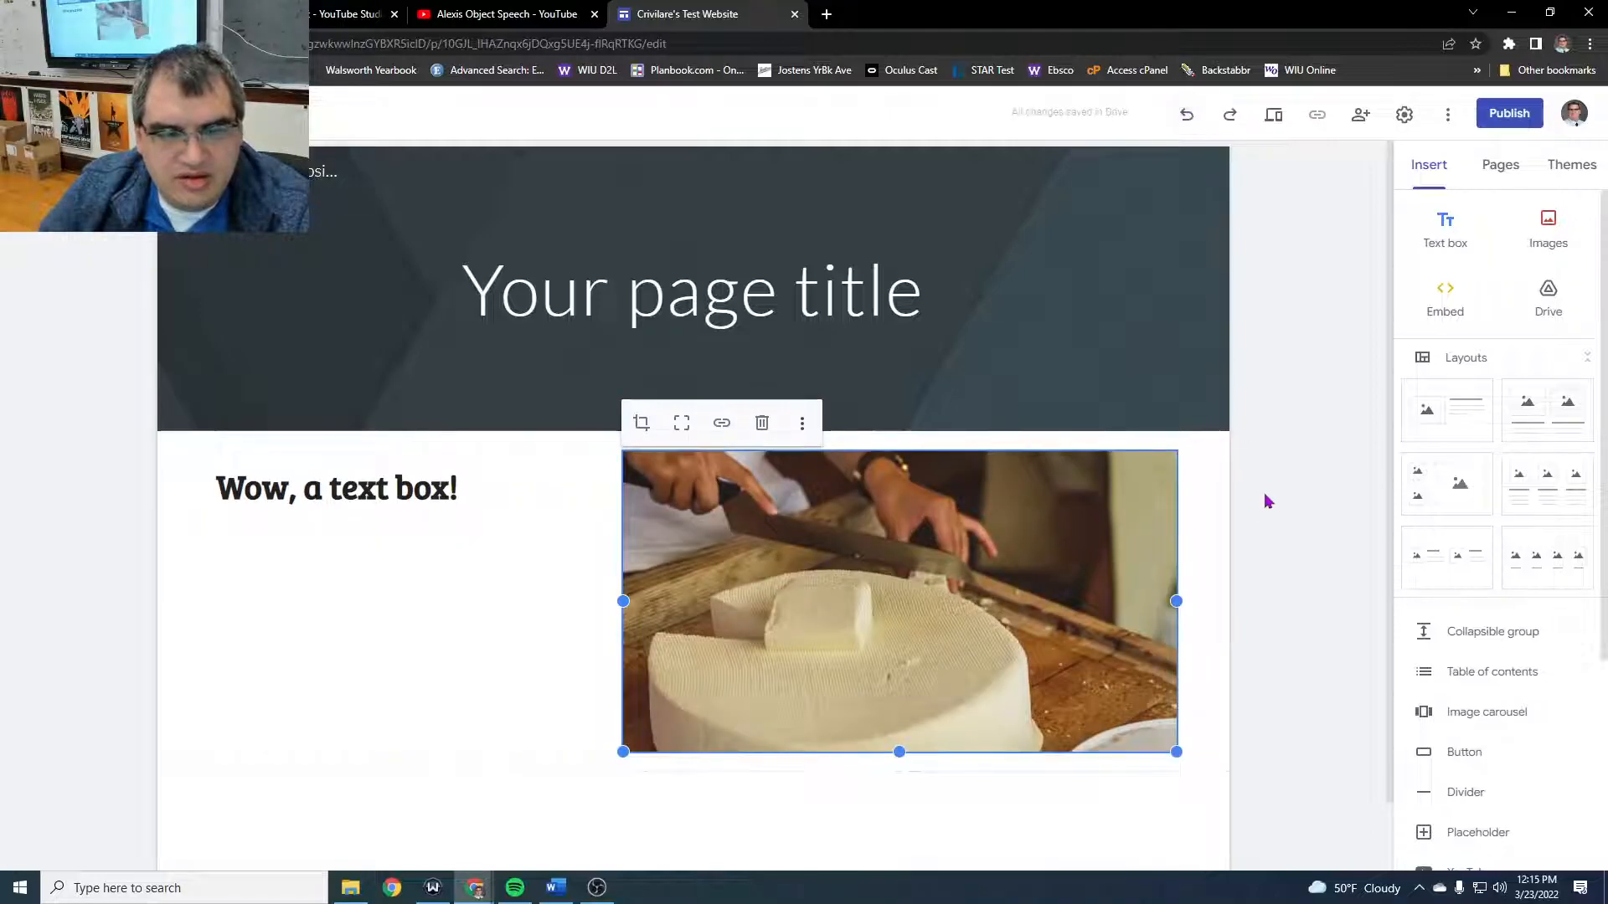
- Look over the page and the insert options, and open the Google Drive file browser
scroll(1017, 575, down, 1)
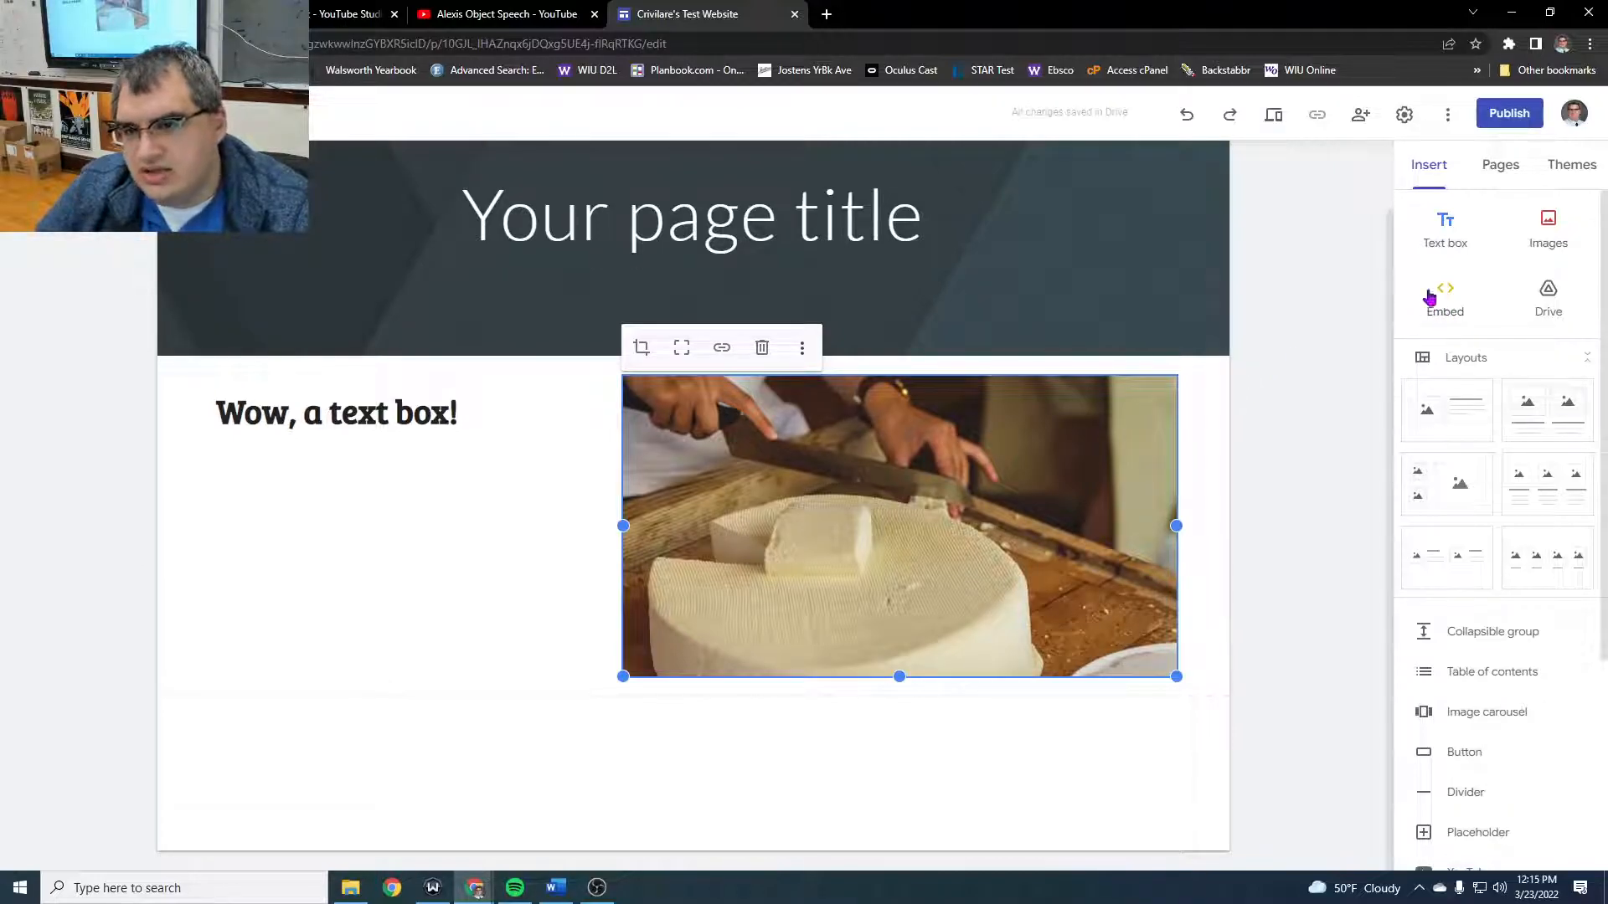
scroll(1559, 306, down, 1)
scroll(1559, 307, up, 1)
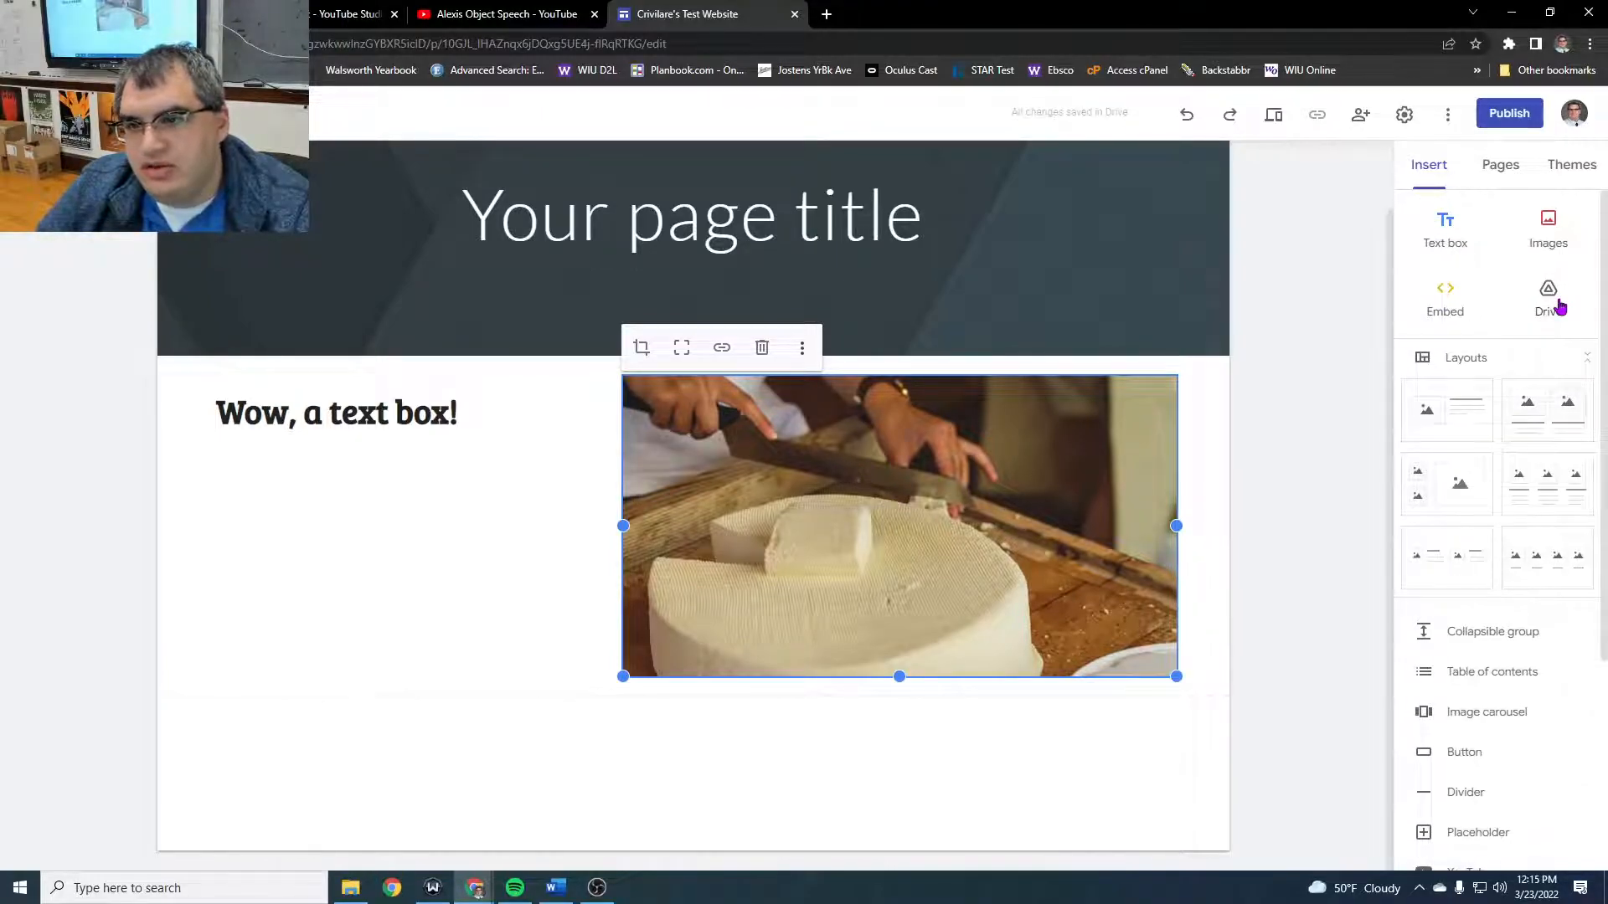
click(1559, 307)
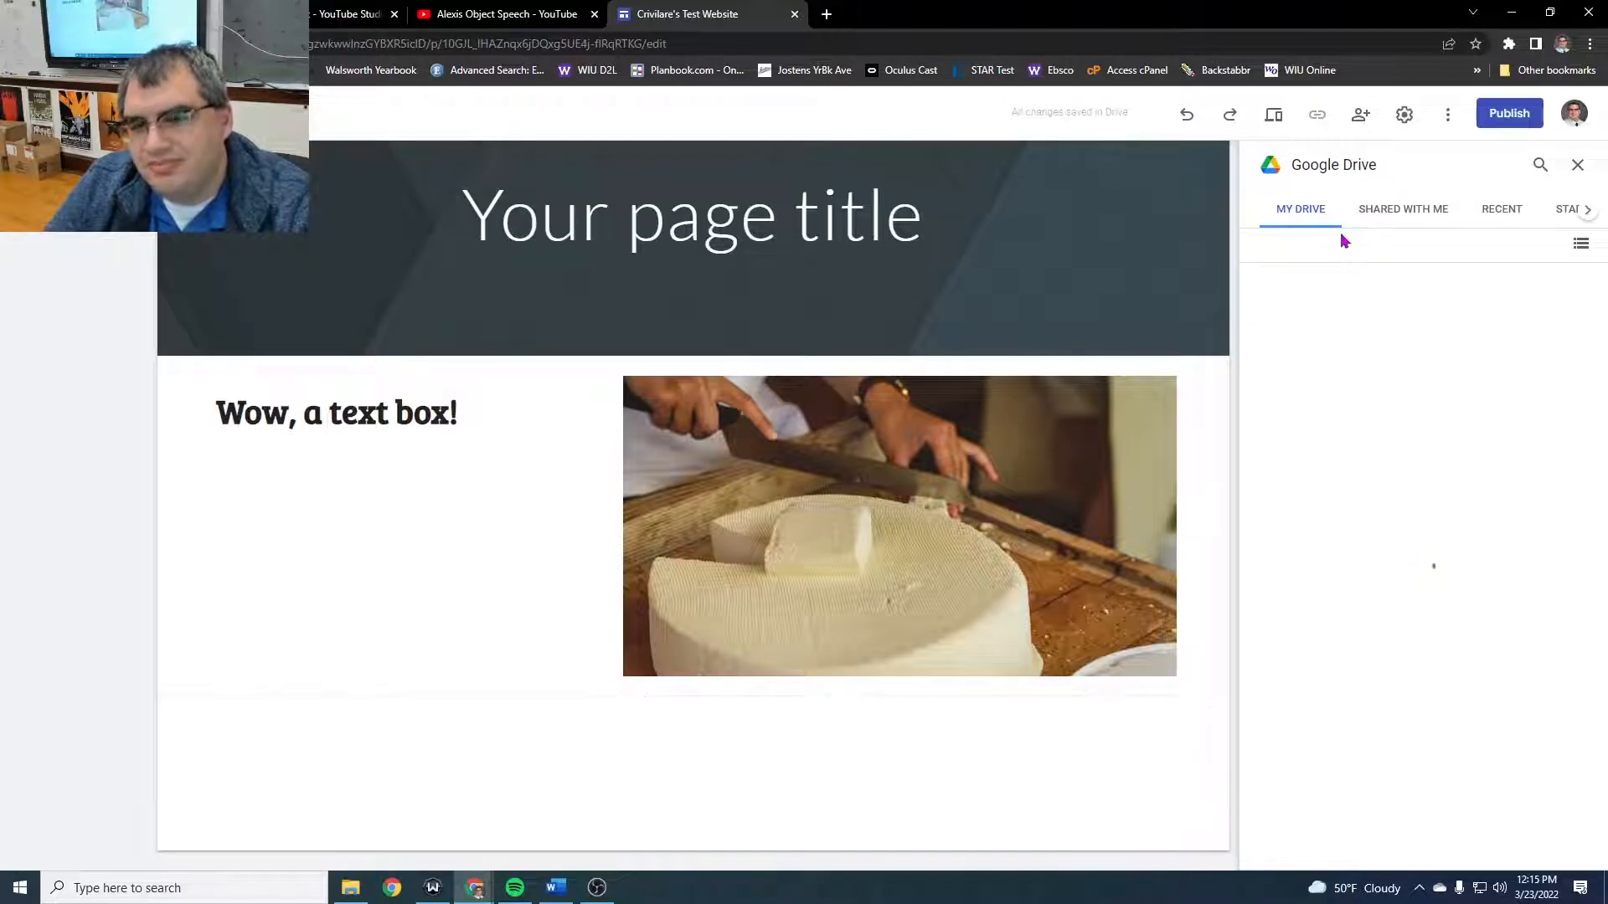
- Replace the placeholder page title in the header with "Cheeses of the World!"
click(866, 228)
triple_click(865, 231)
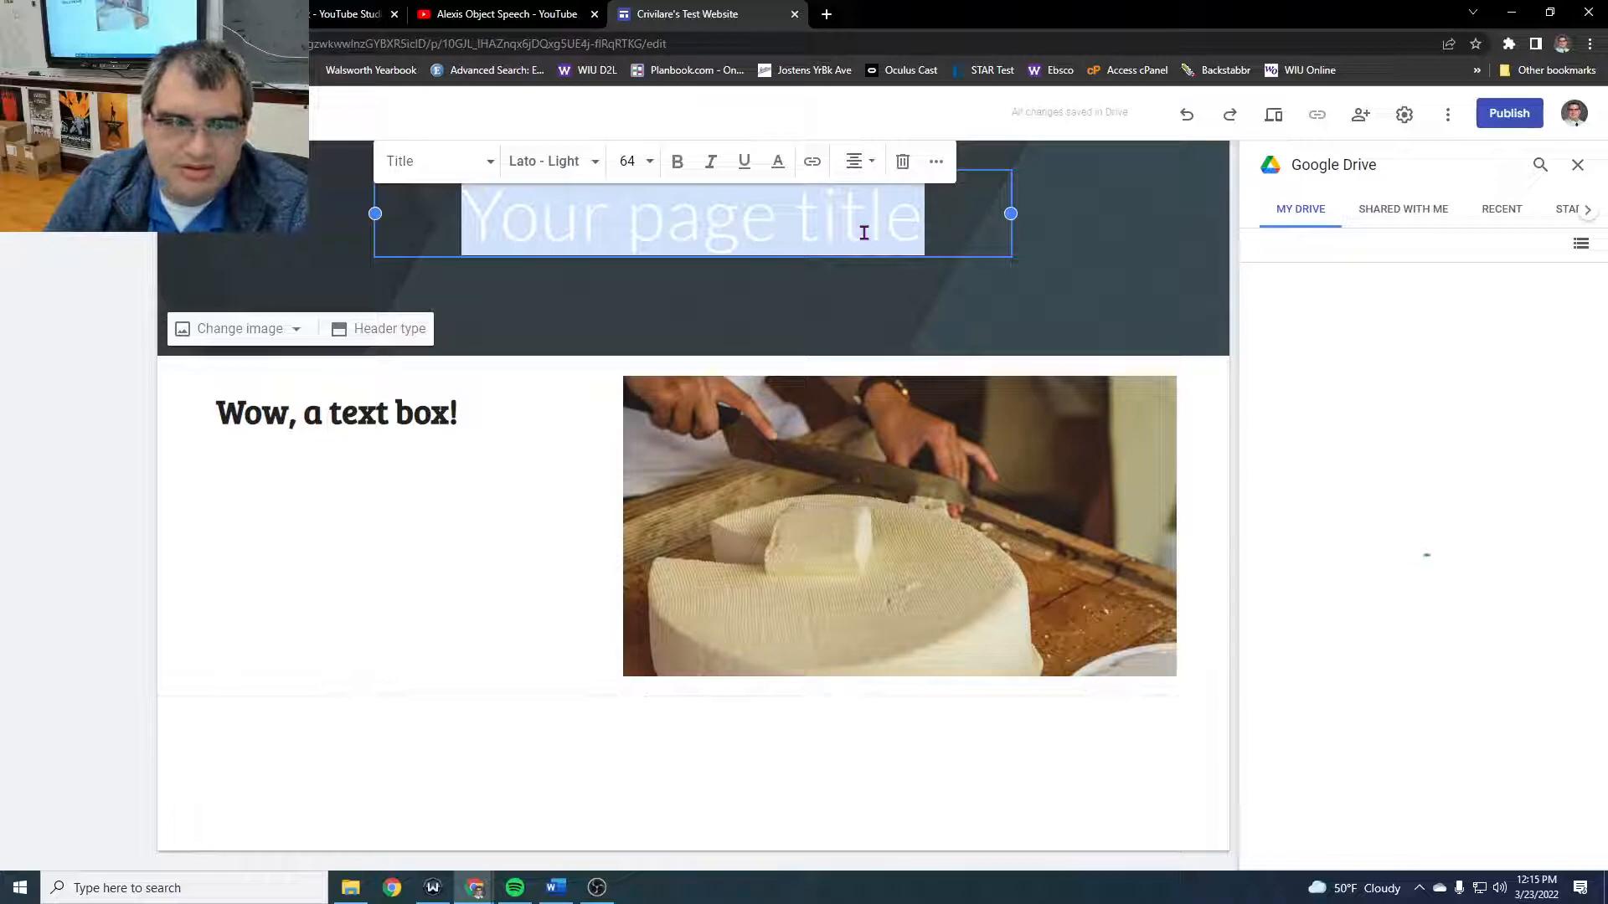
key(BackSpace)
text(Cheeses of the World!)
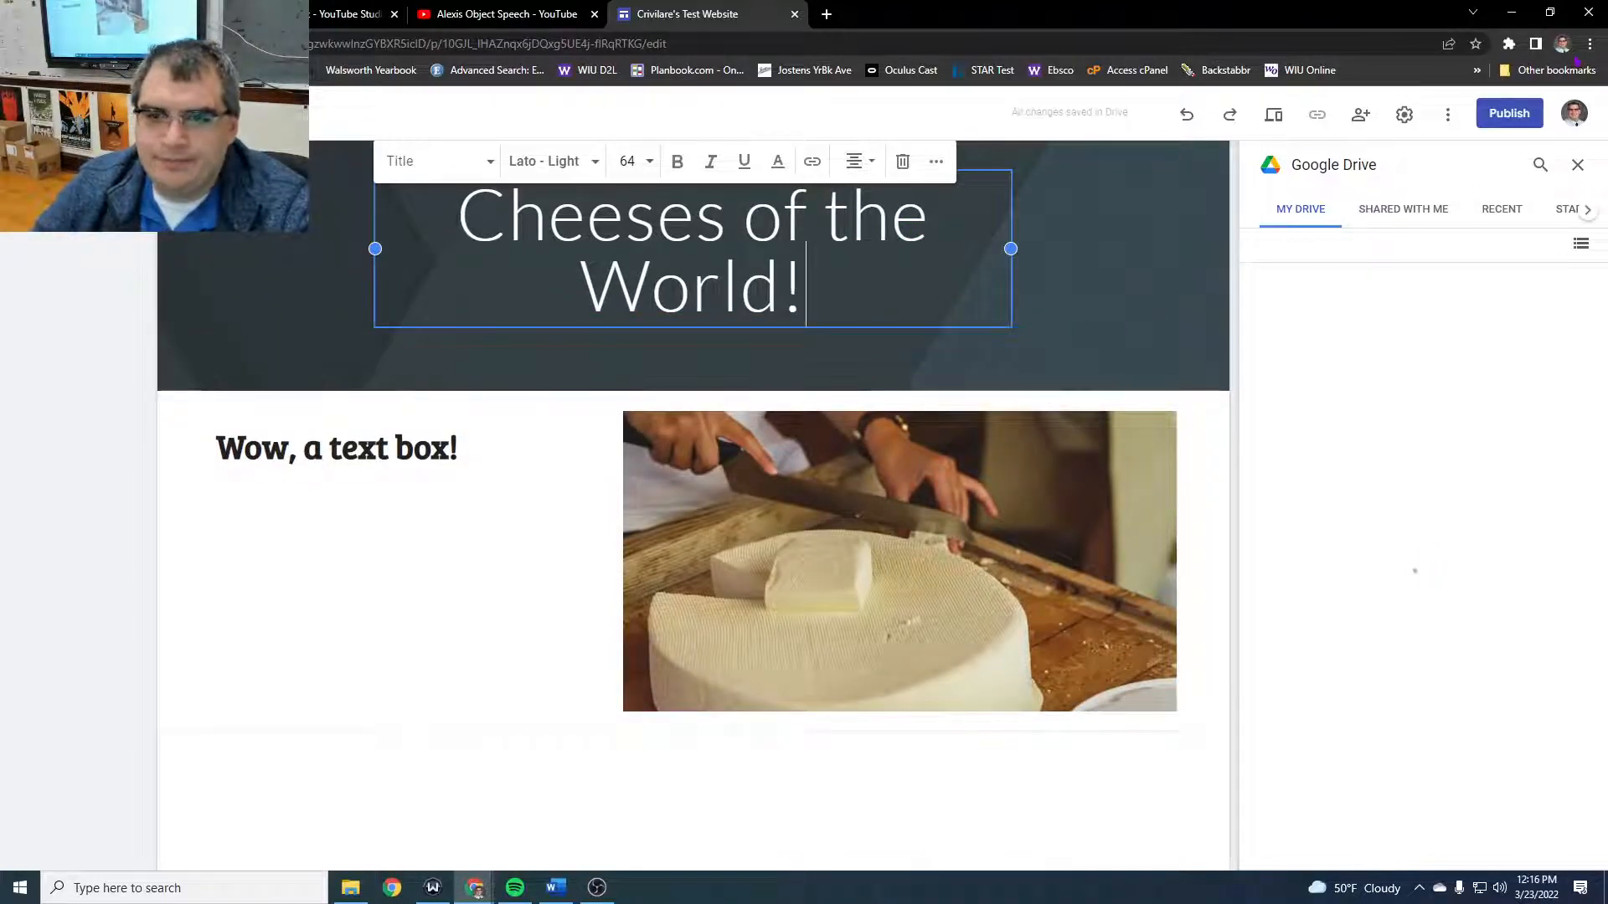
- Delete the cheese photo and the "Wow, a text box!" section, and insert the layout with one image beside text below the header
click(1577, 165)
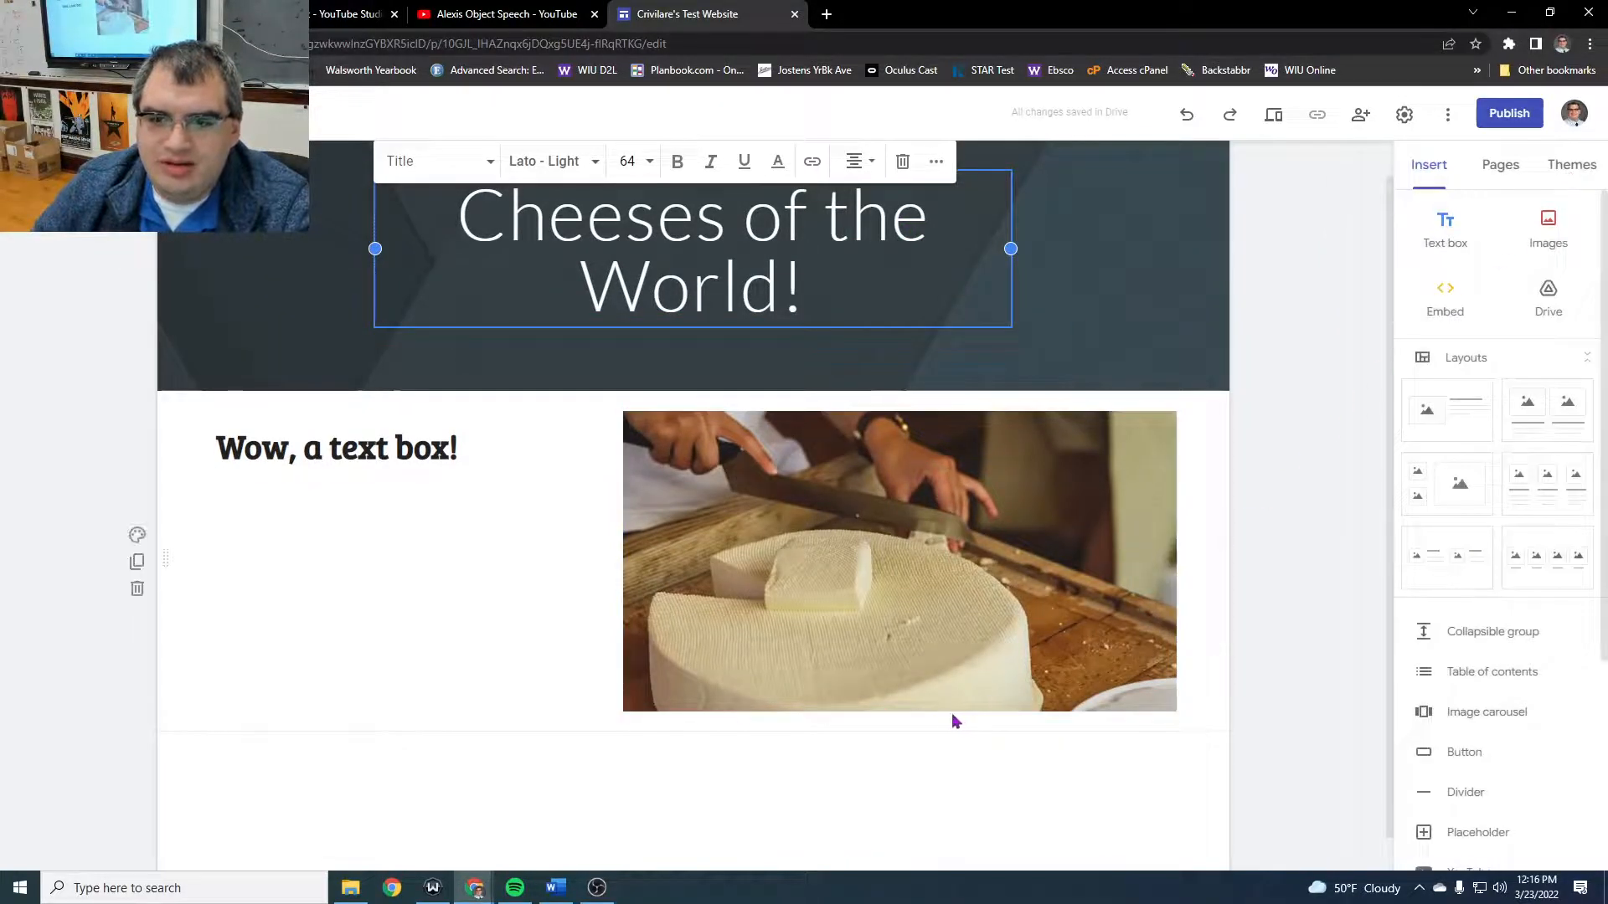
click(1049, 601)
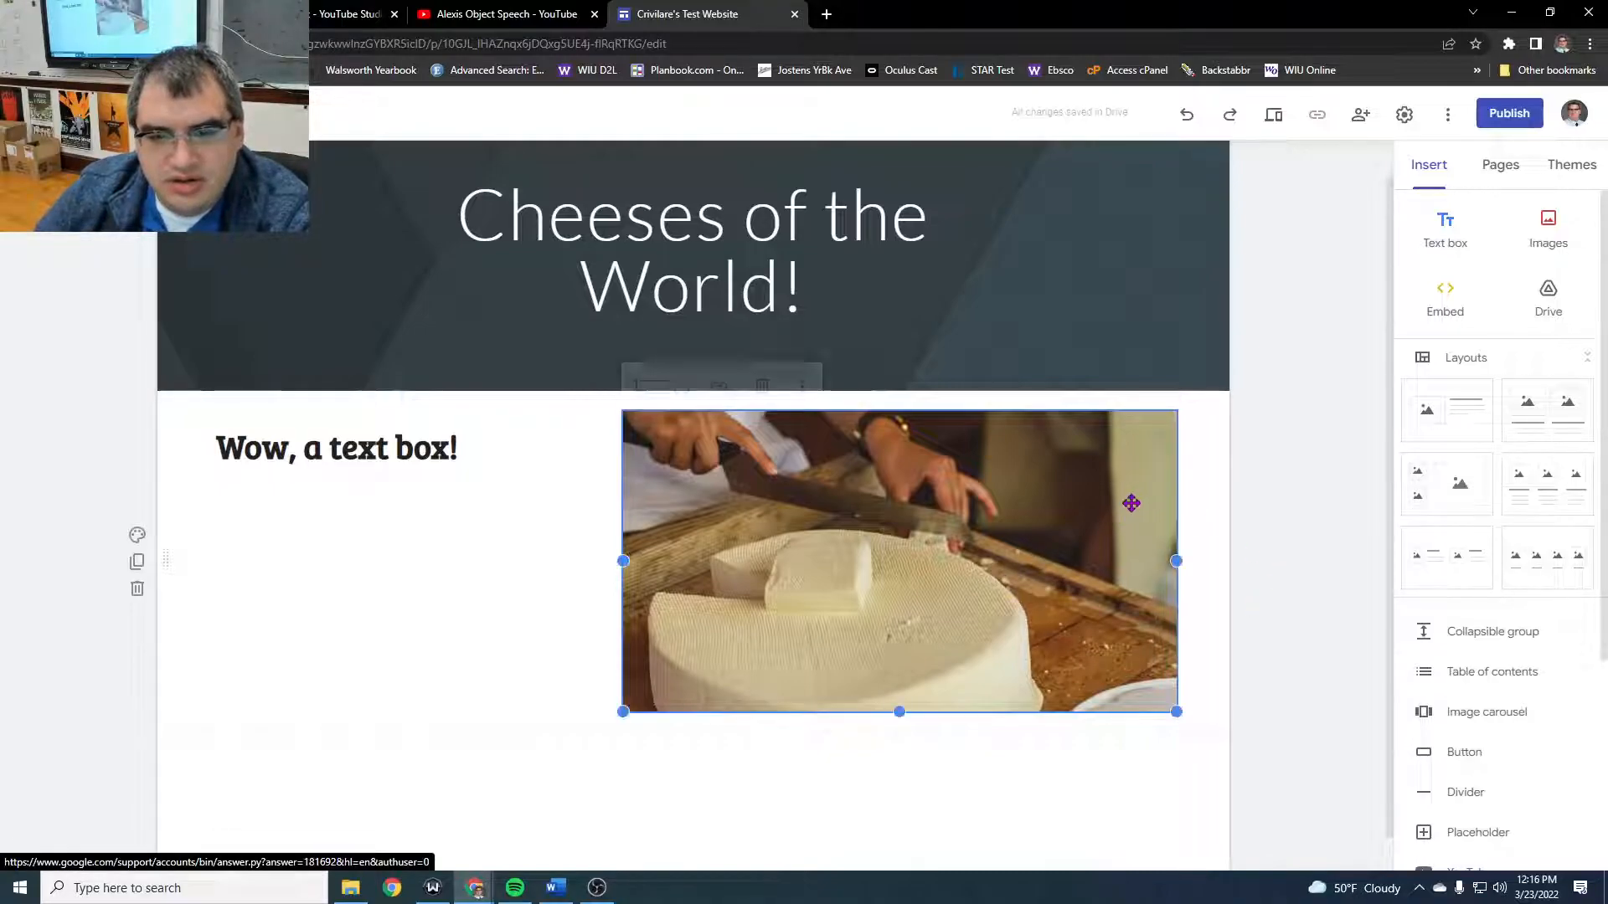
key(Delete)
click(502, 512)
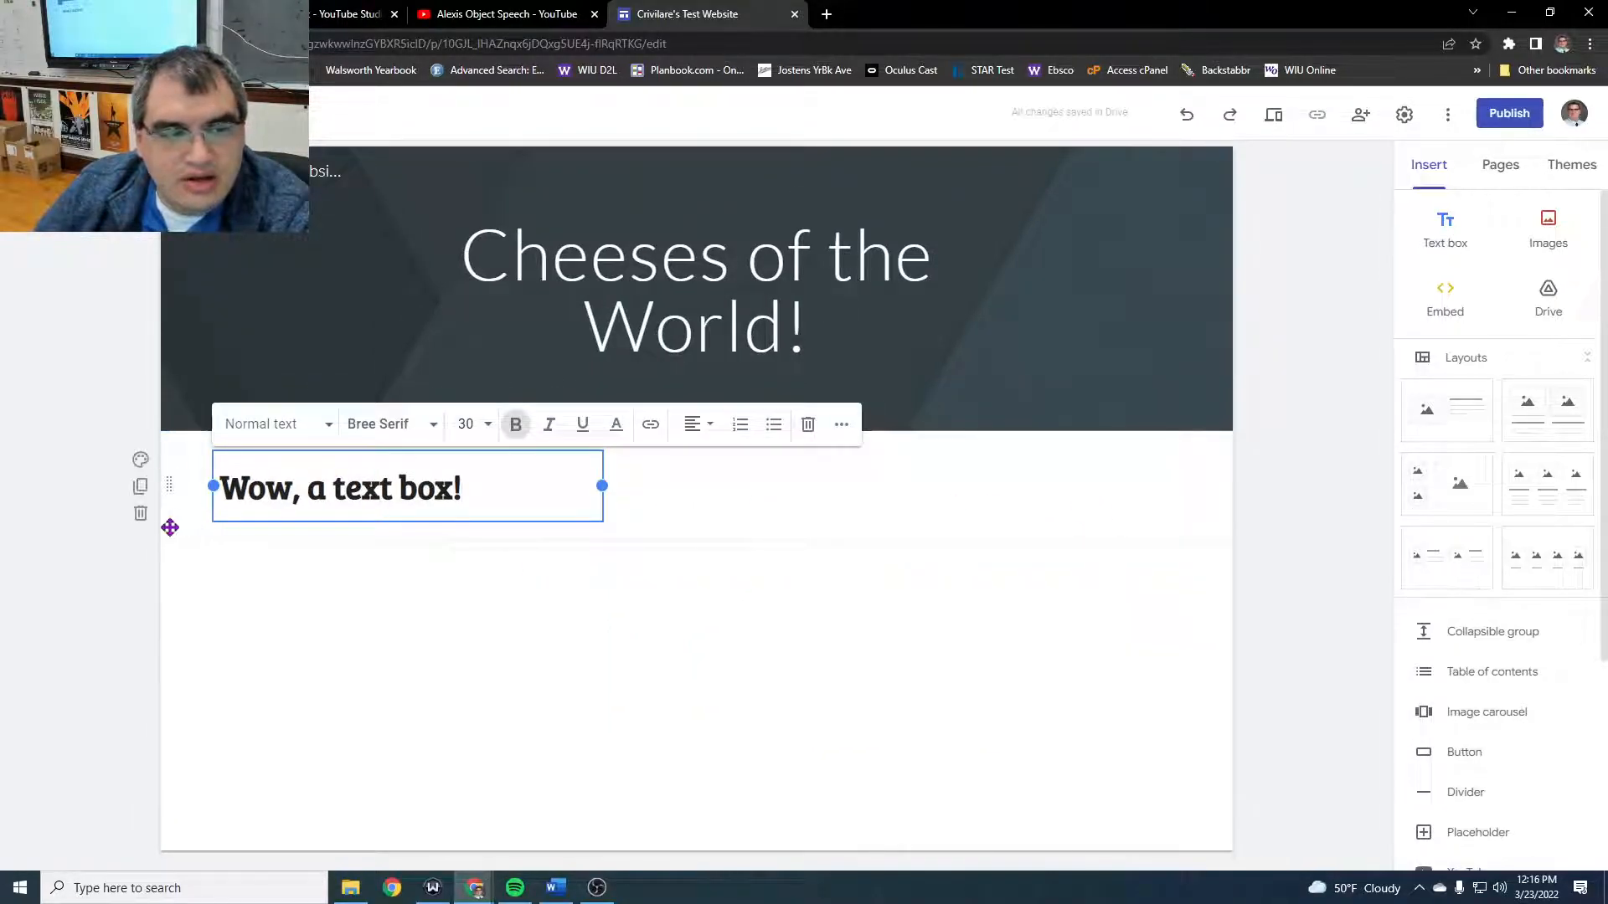
click(141, 514)
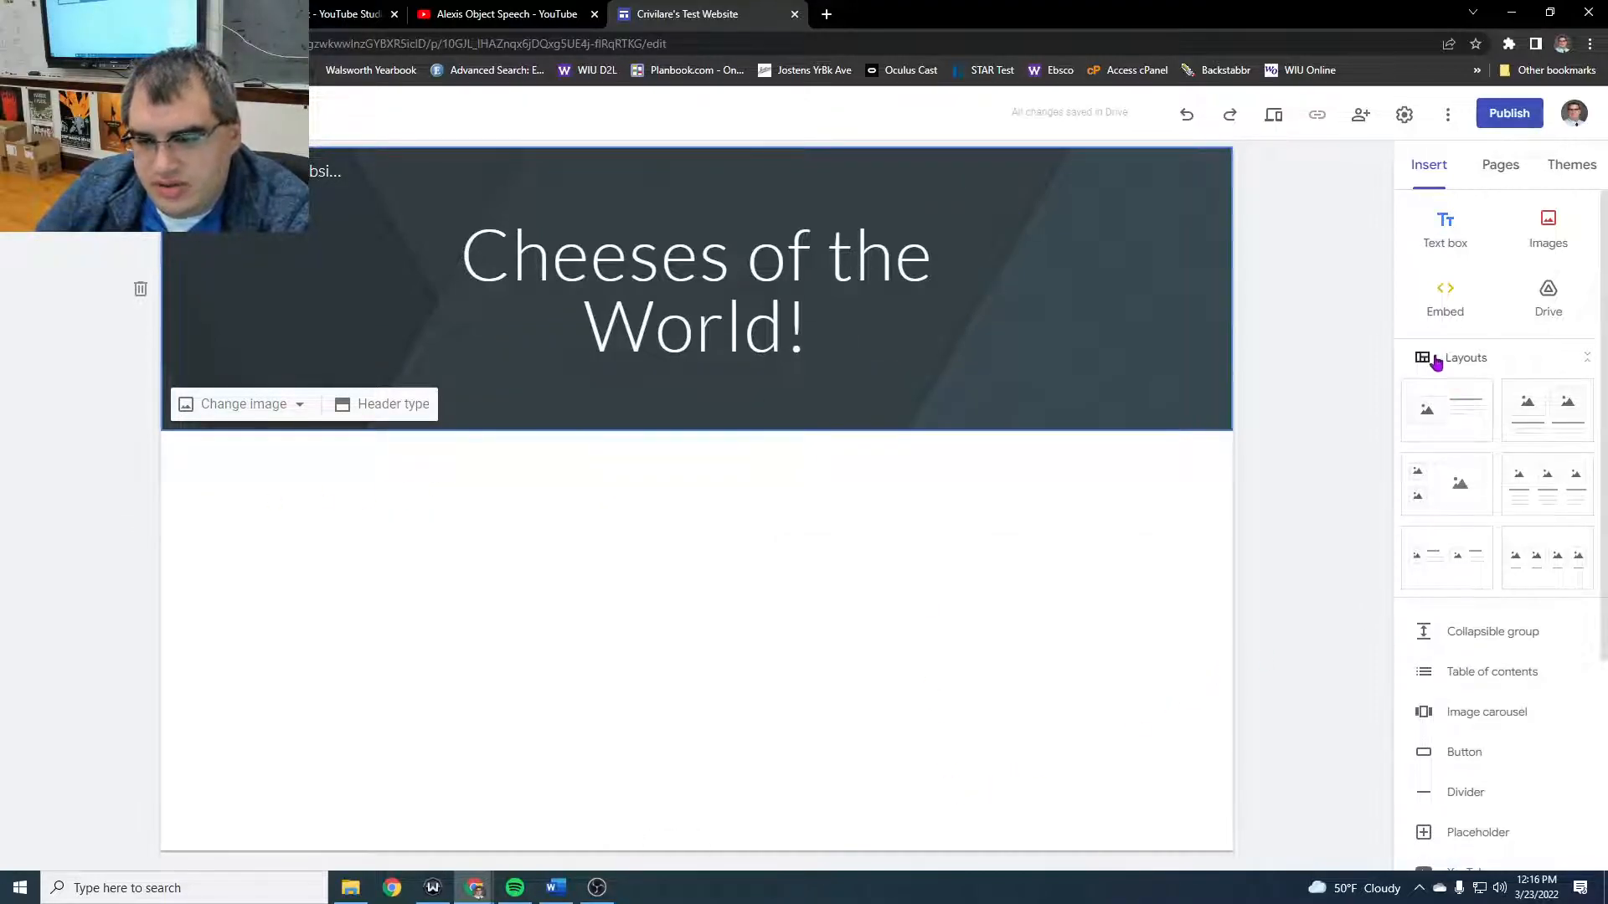
drag(1424, 418, 656, 545)
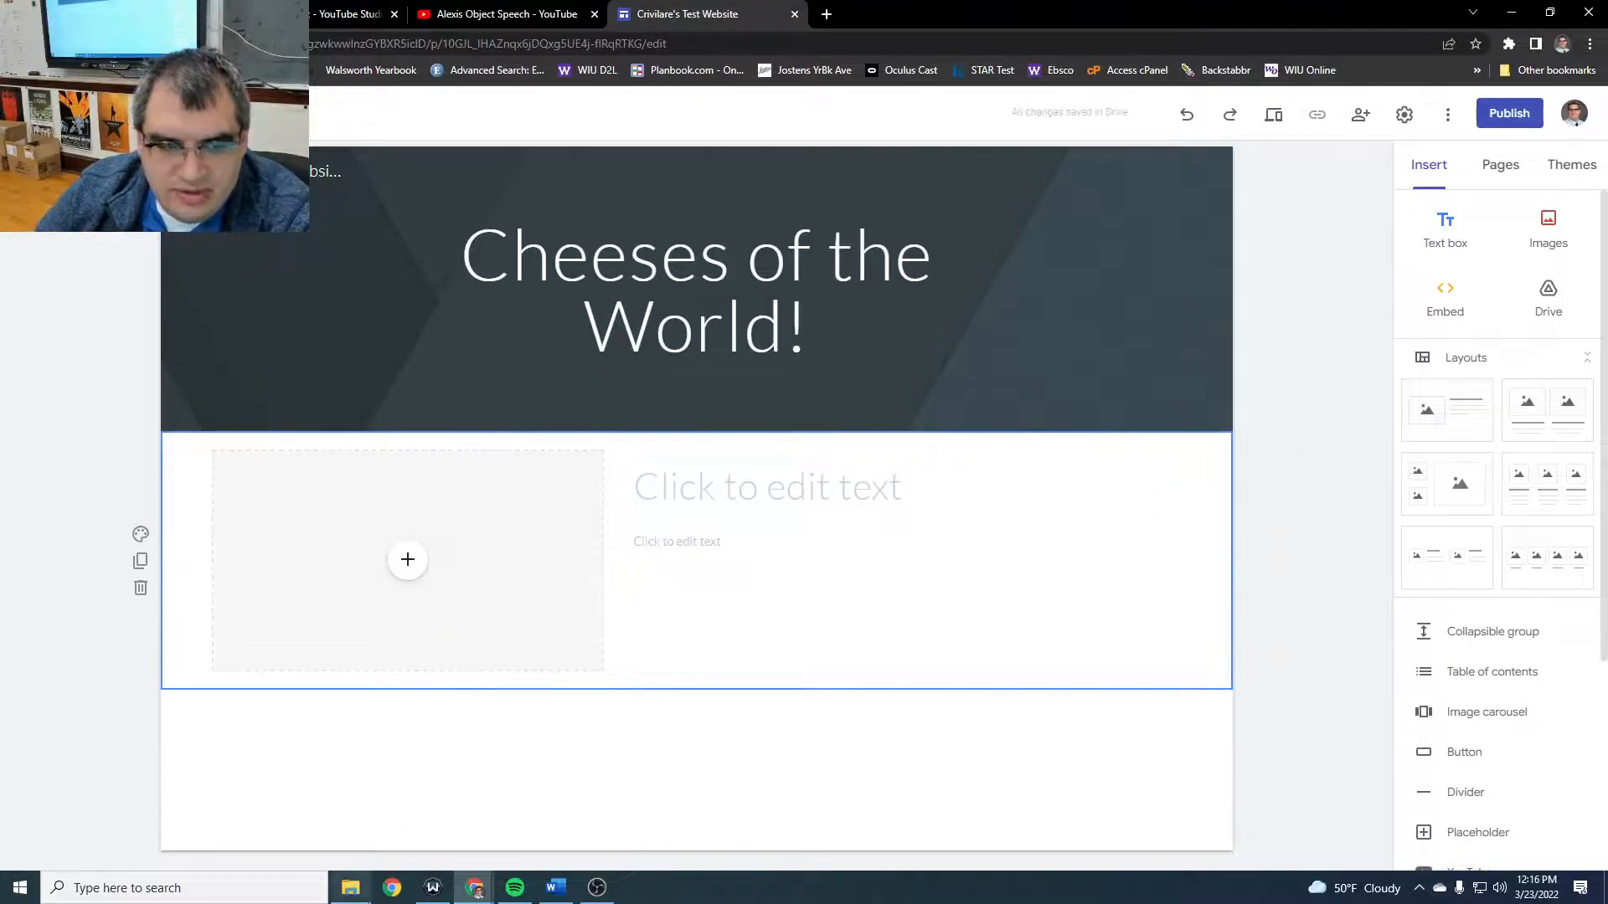
click(407, 563)
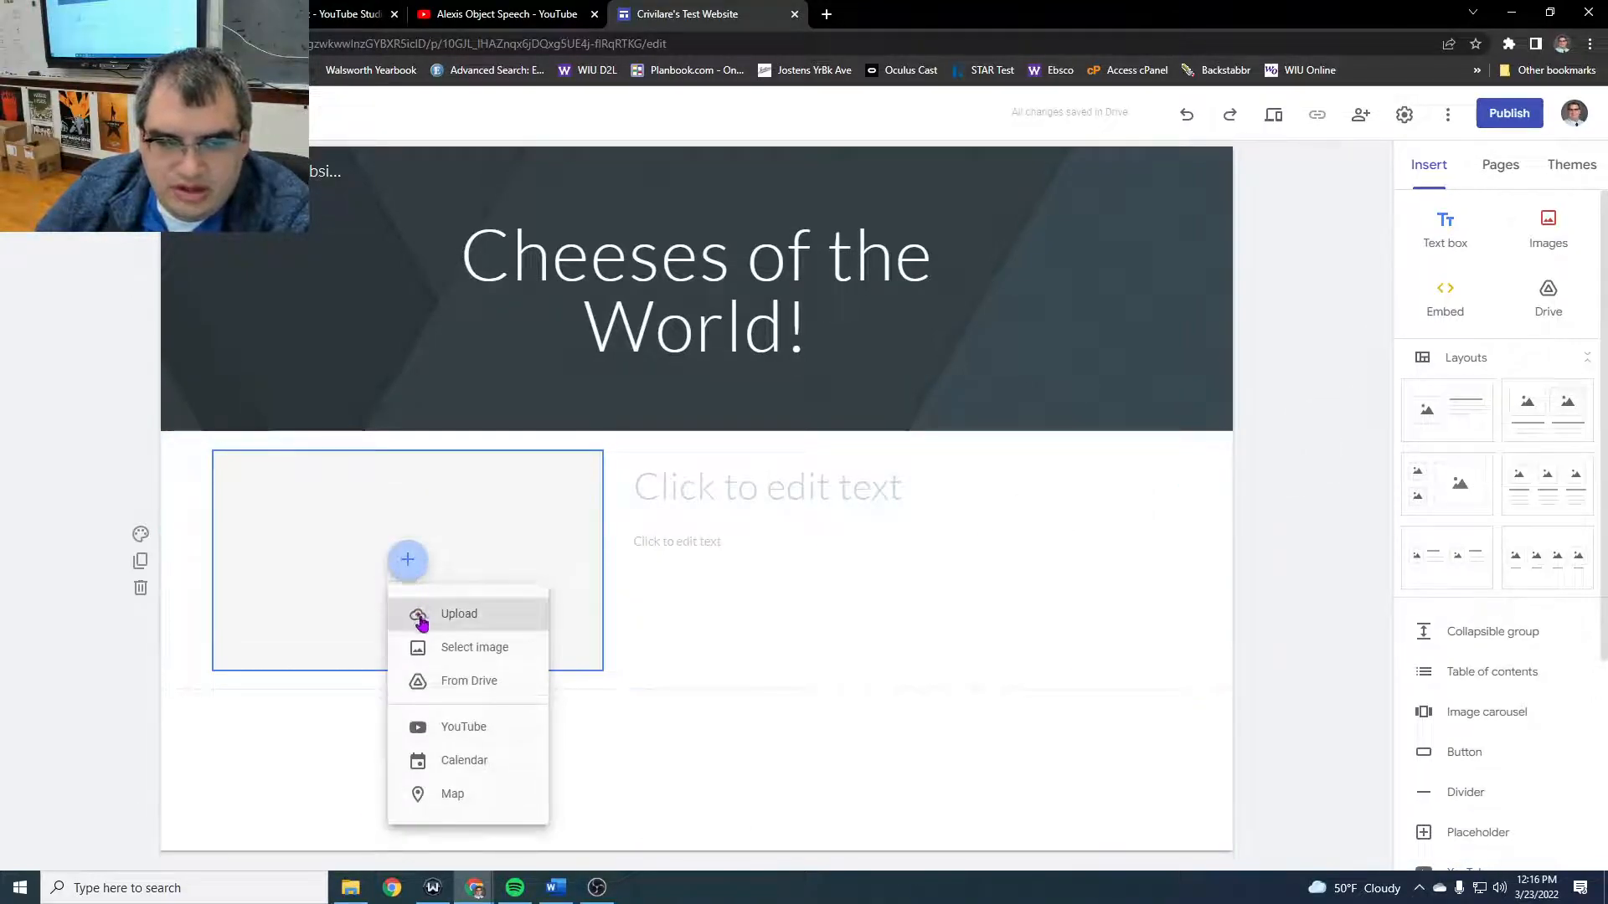
click(485, 649)
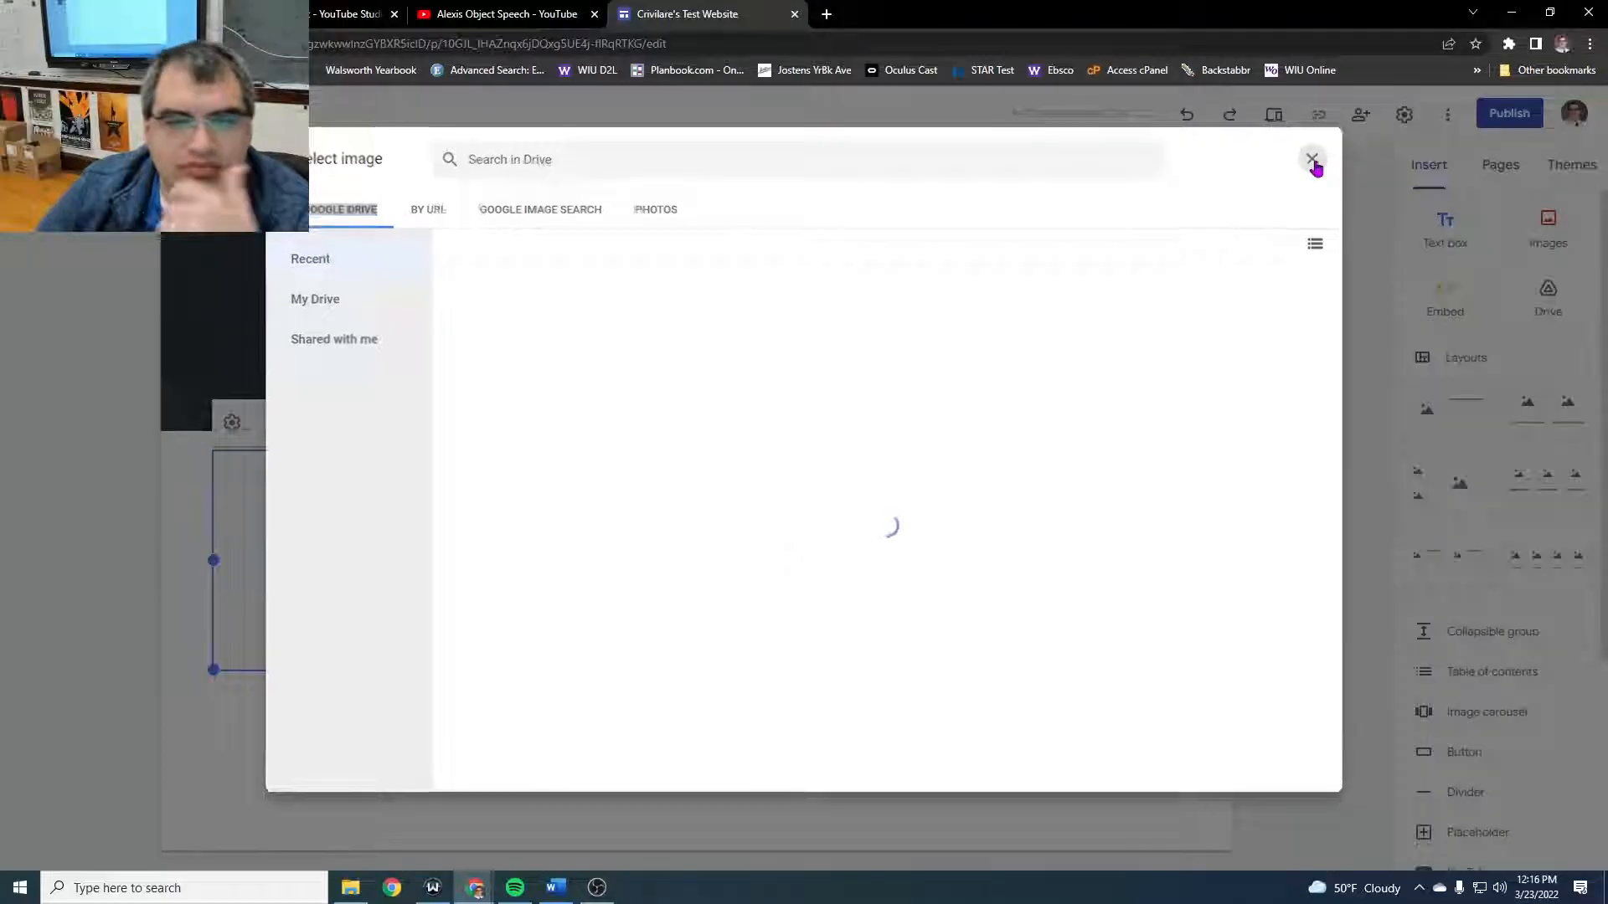
click(1313, 161)
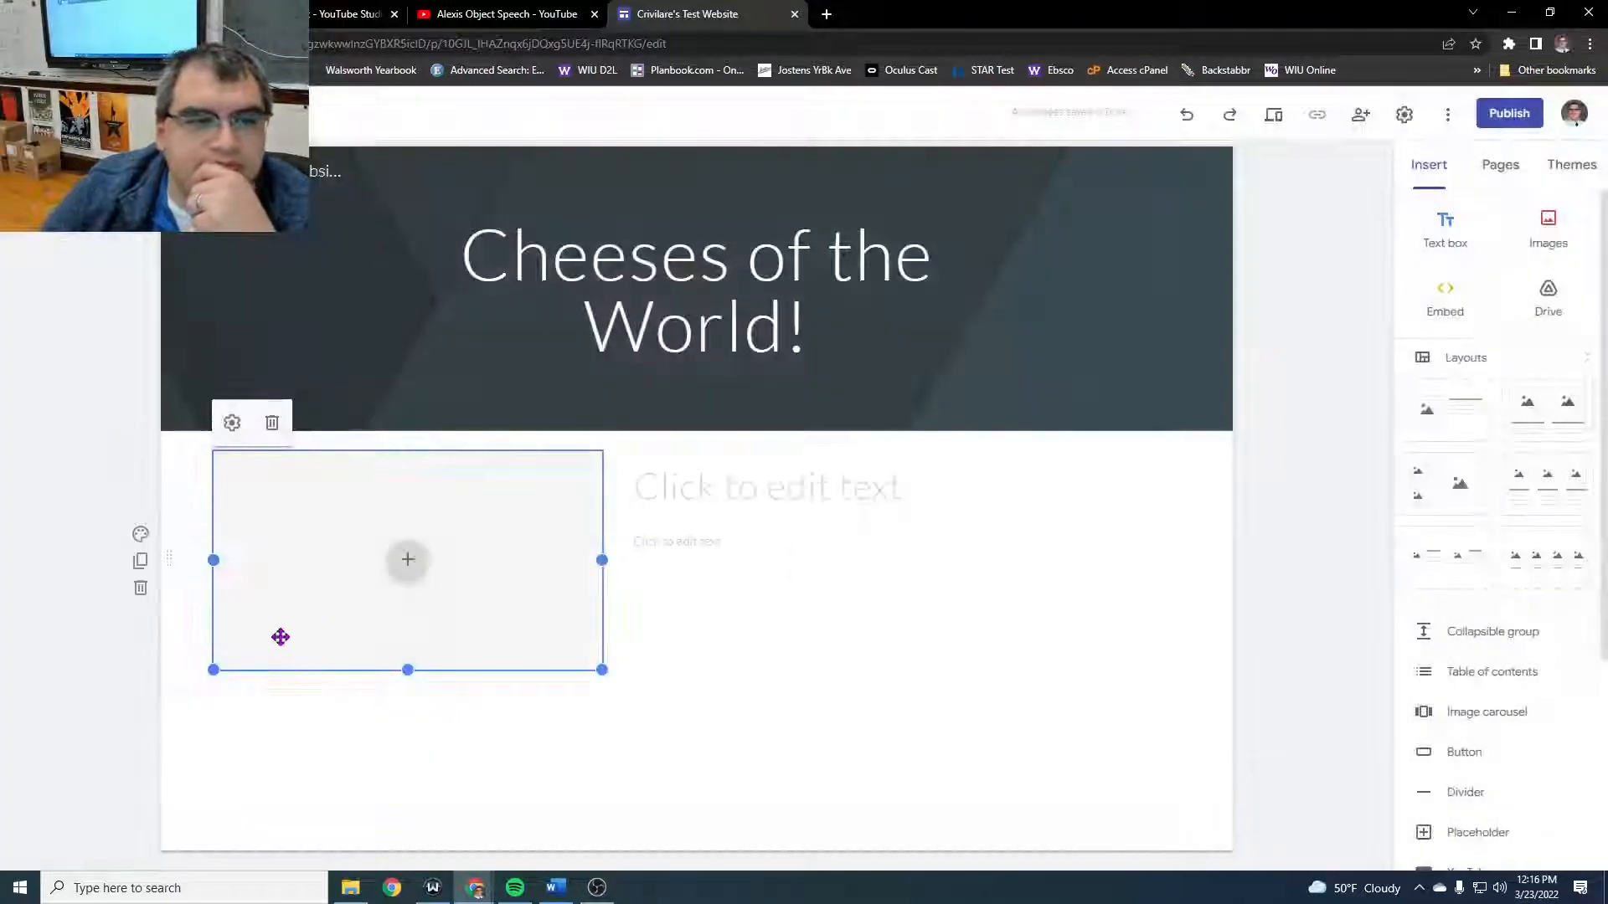
click(410, 561)
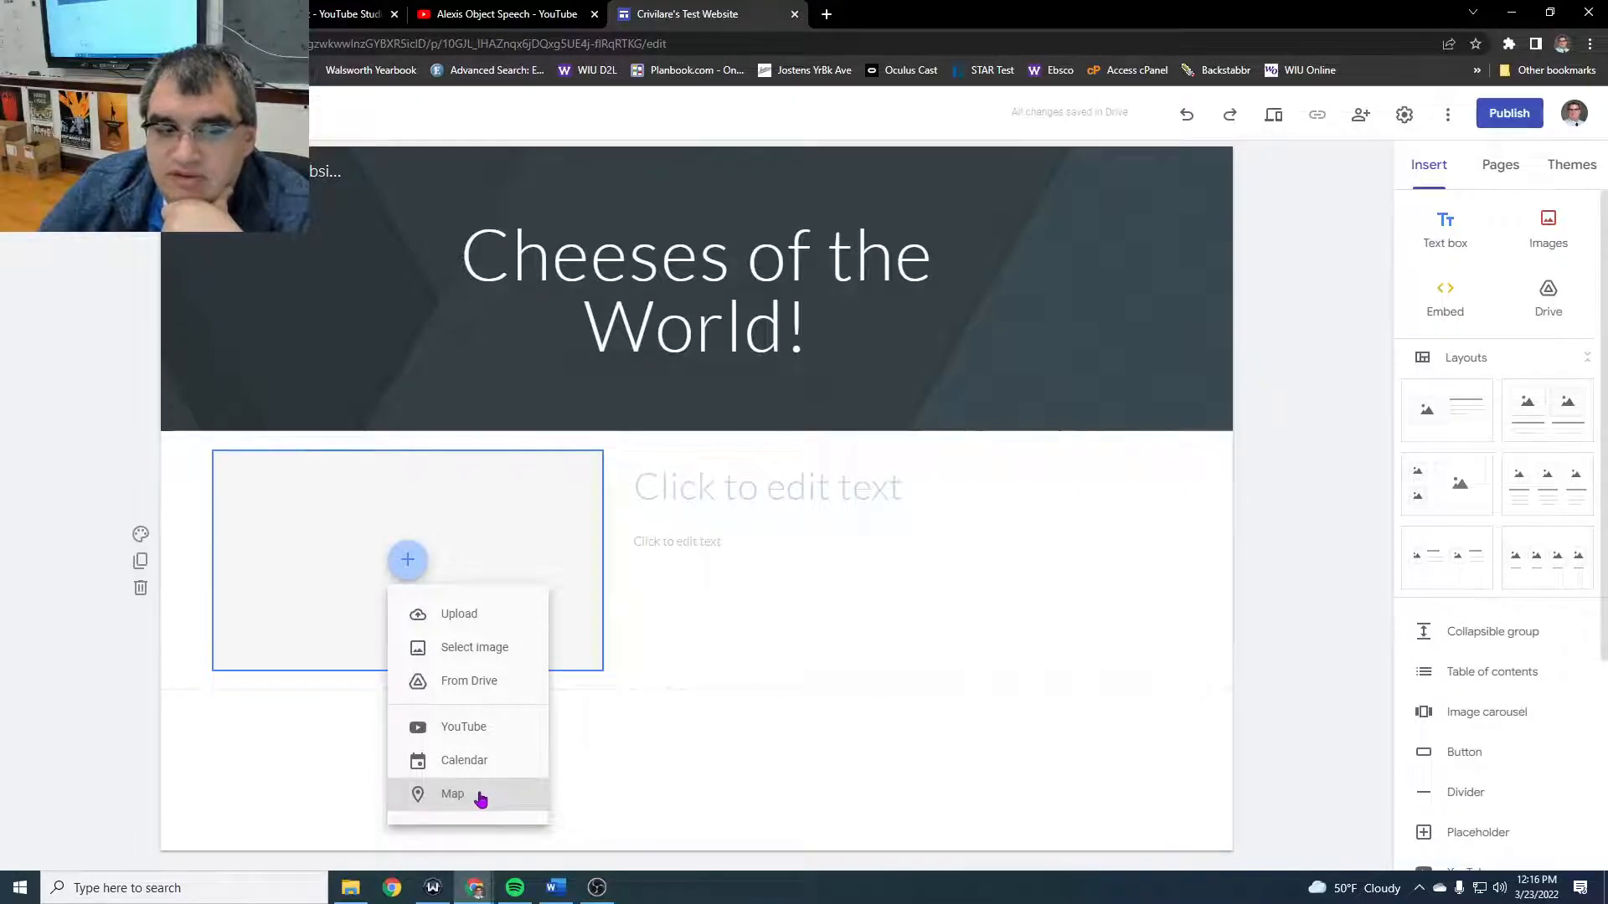
- Fill in the layout's title placeholder with "Welcome to my cheese website!"
click(743, 488)
click(746, 480)
text(Histo)
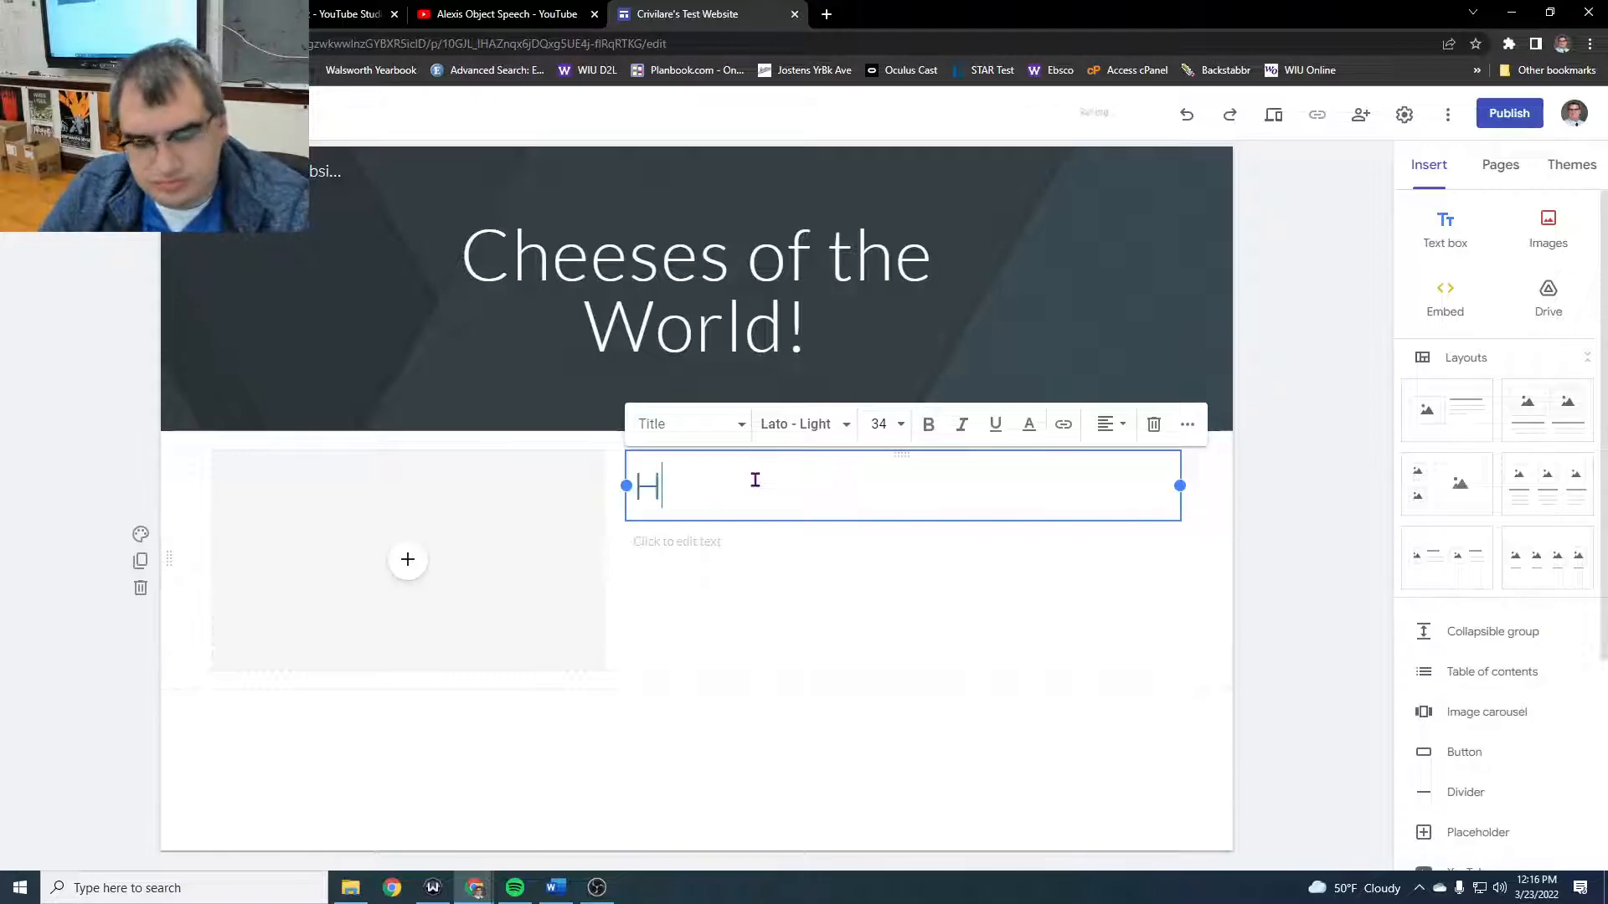
key(BackSpace)
key(BackSpace)
key(BackSpace)
key(BackSpace)
key(BackSpace)
text(W)
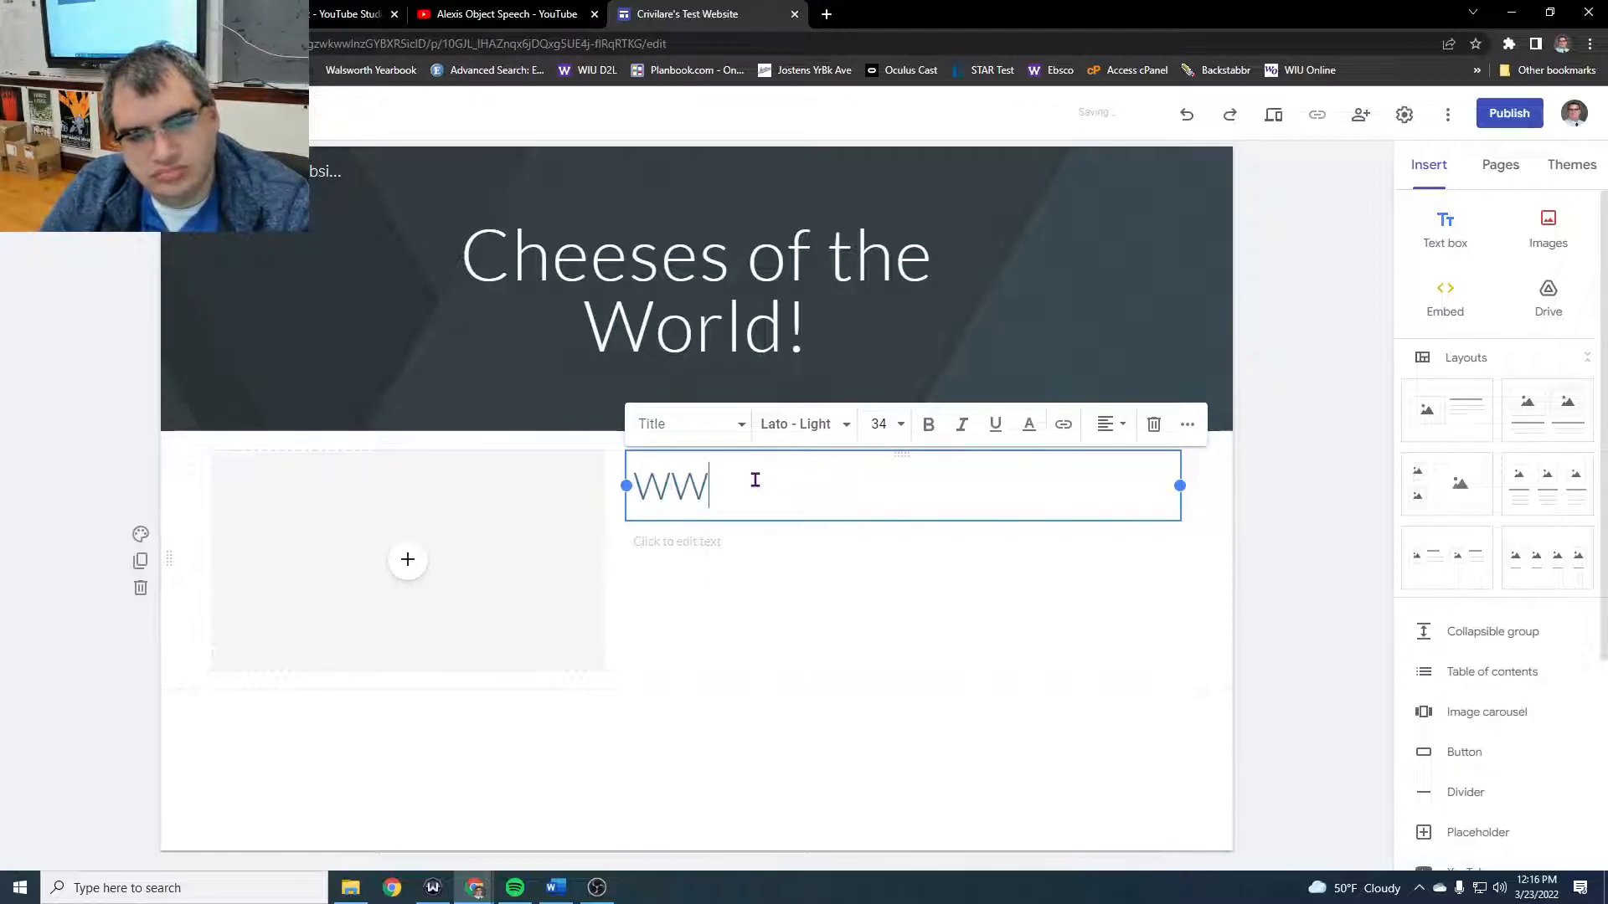
text(elcome to my )
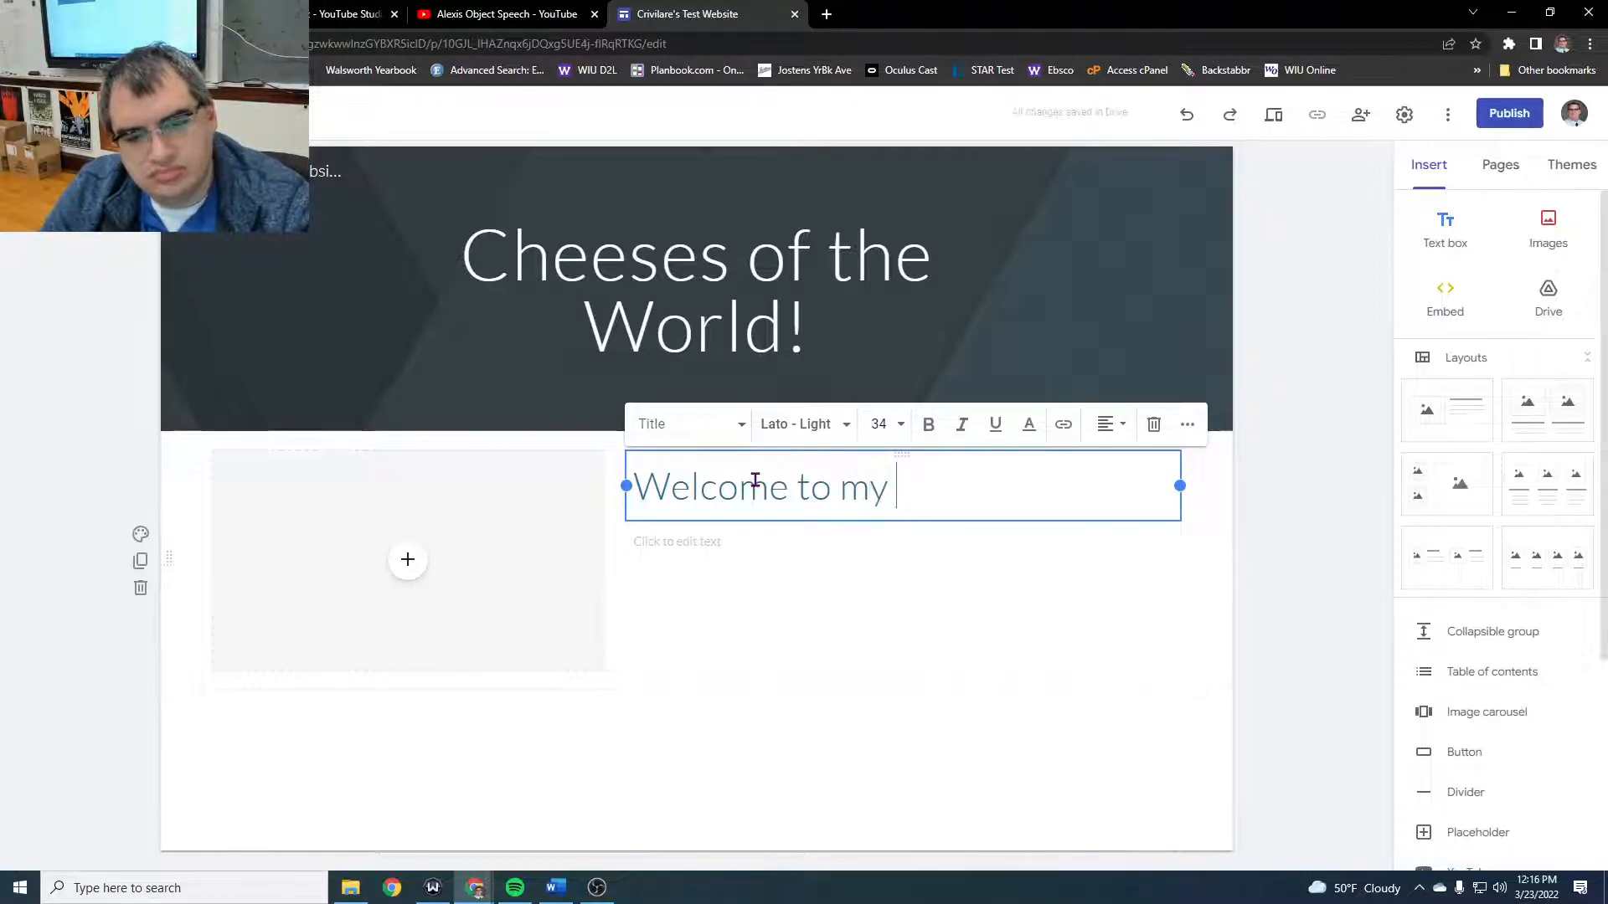
text(cheese website!)
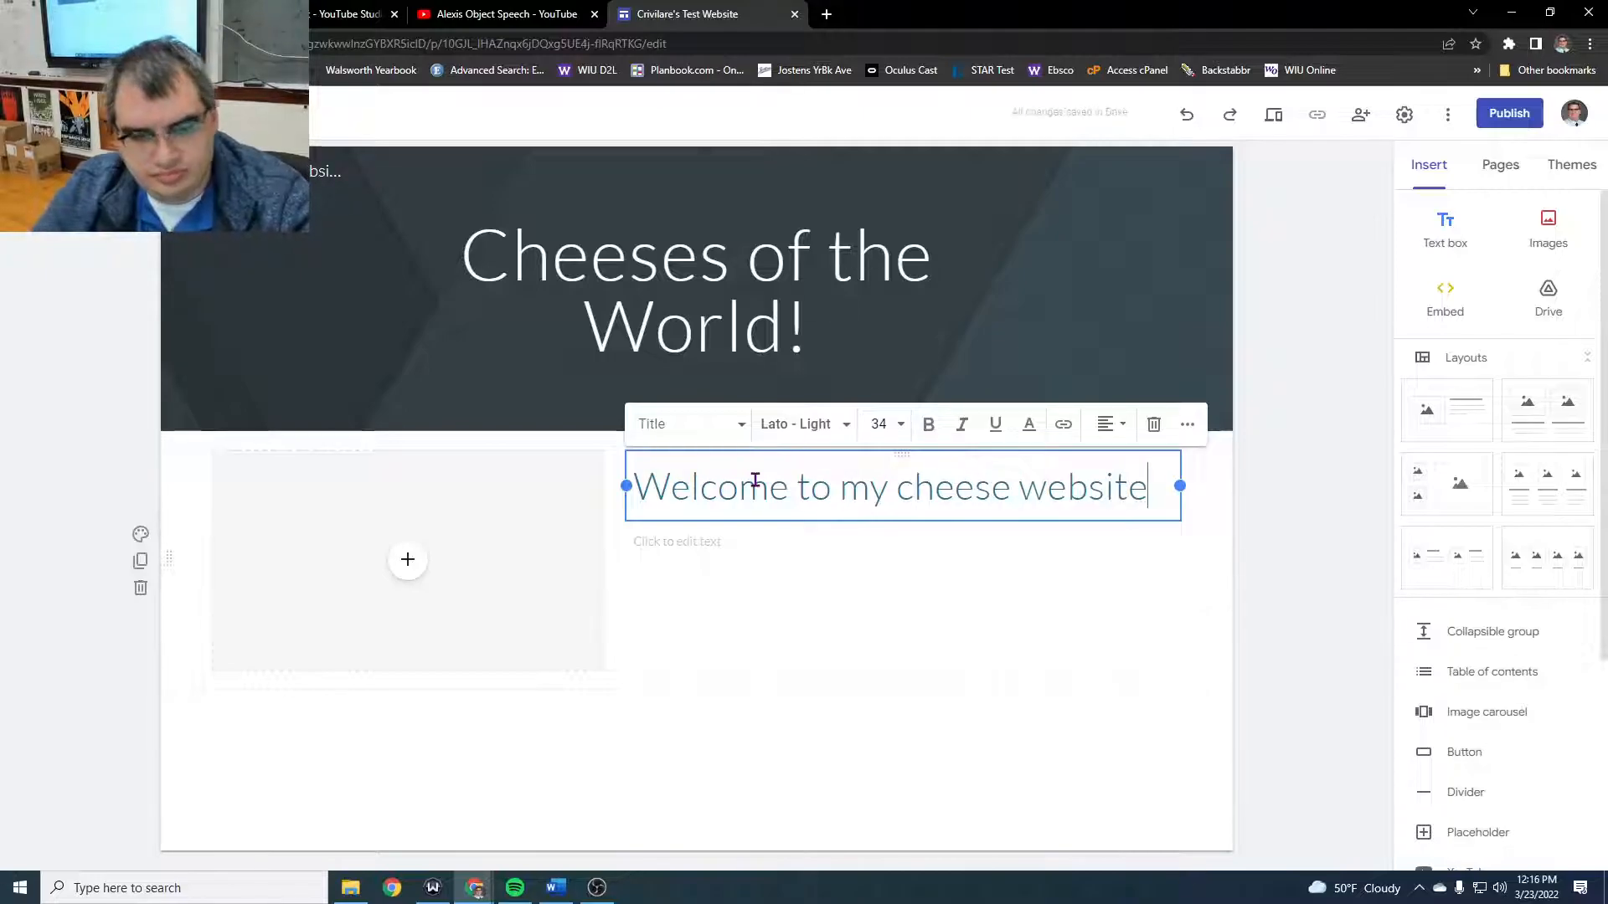
- Fill the layout's image placeholder with the white cheese block on a black plate from a Google image search for "cheese white"
click(432, 563)
click(410, 561)
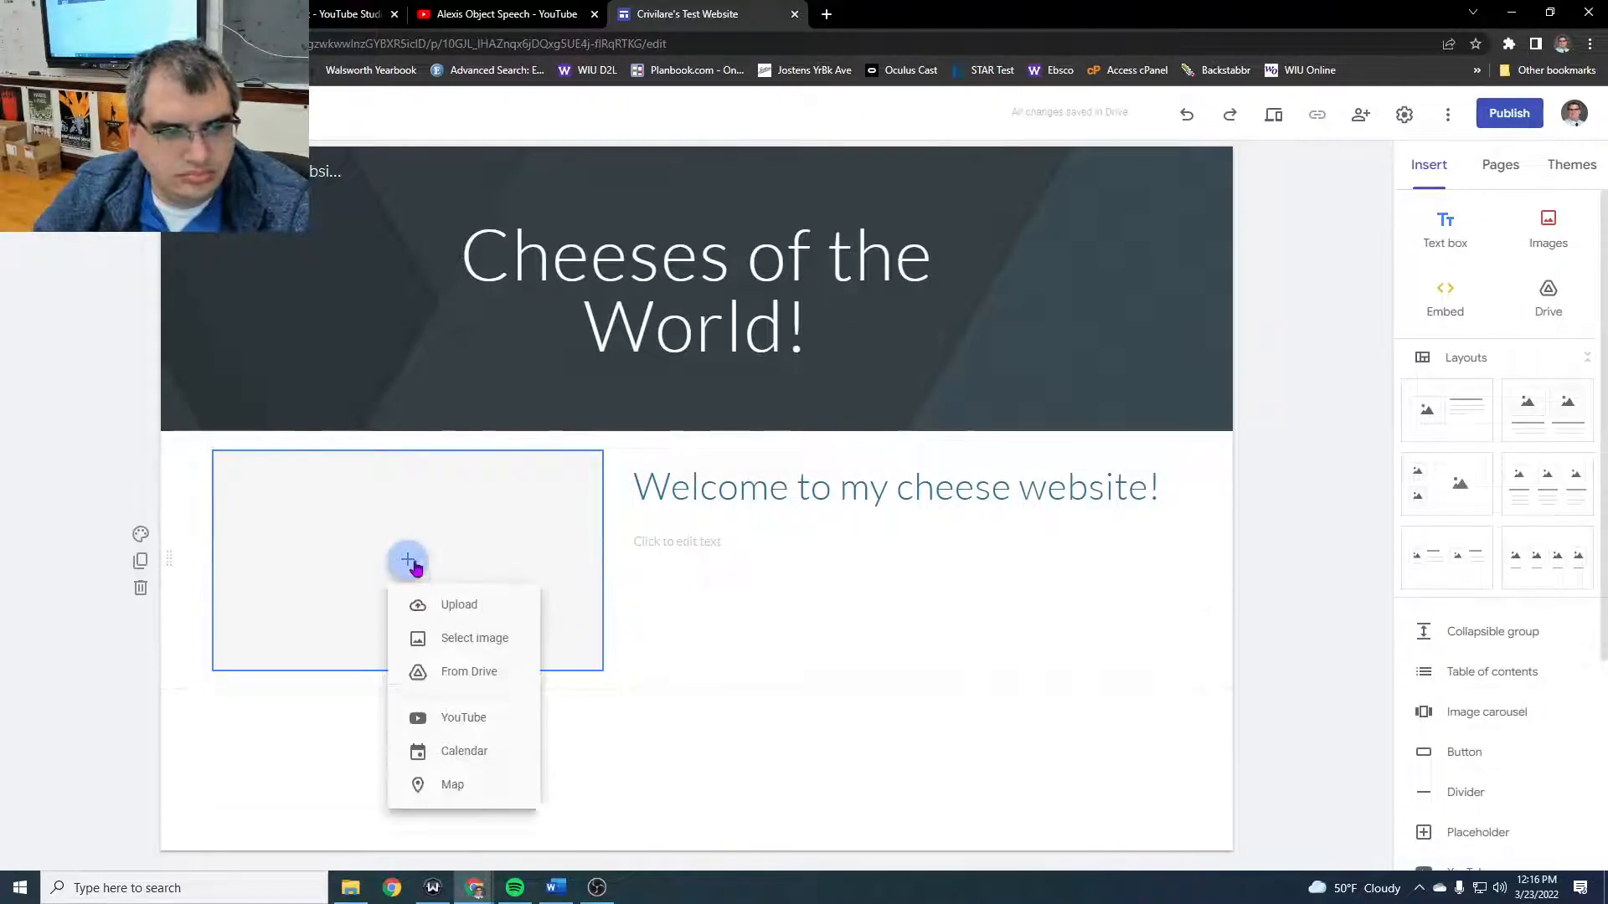
click(441, 651)
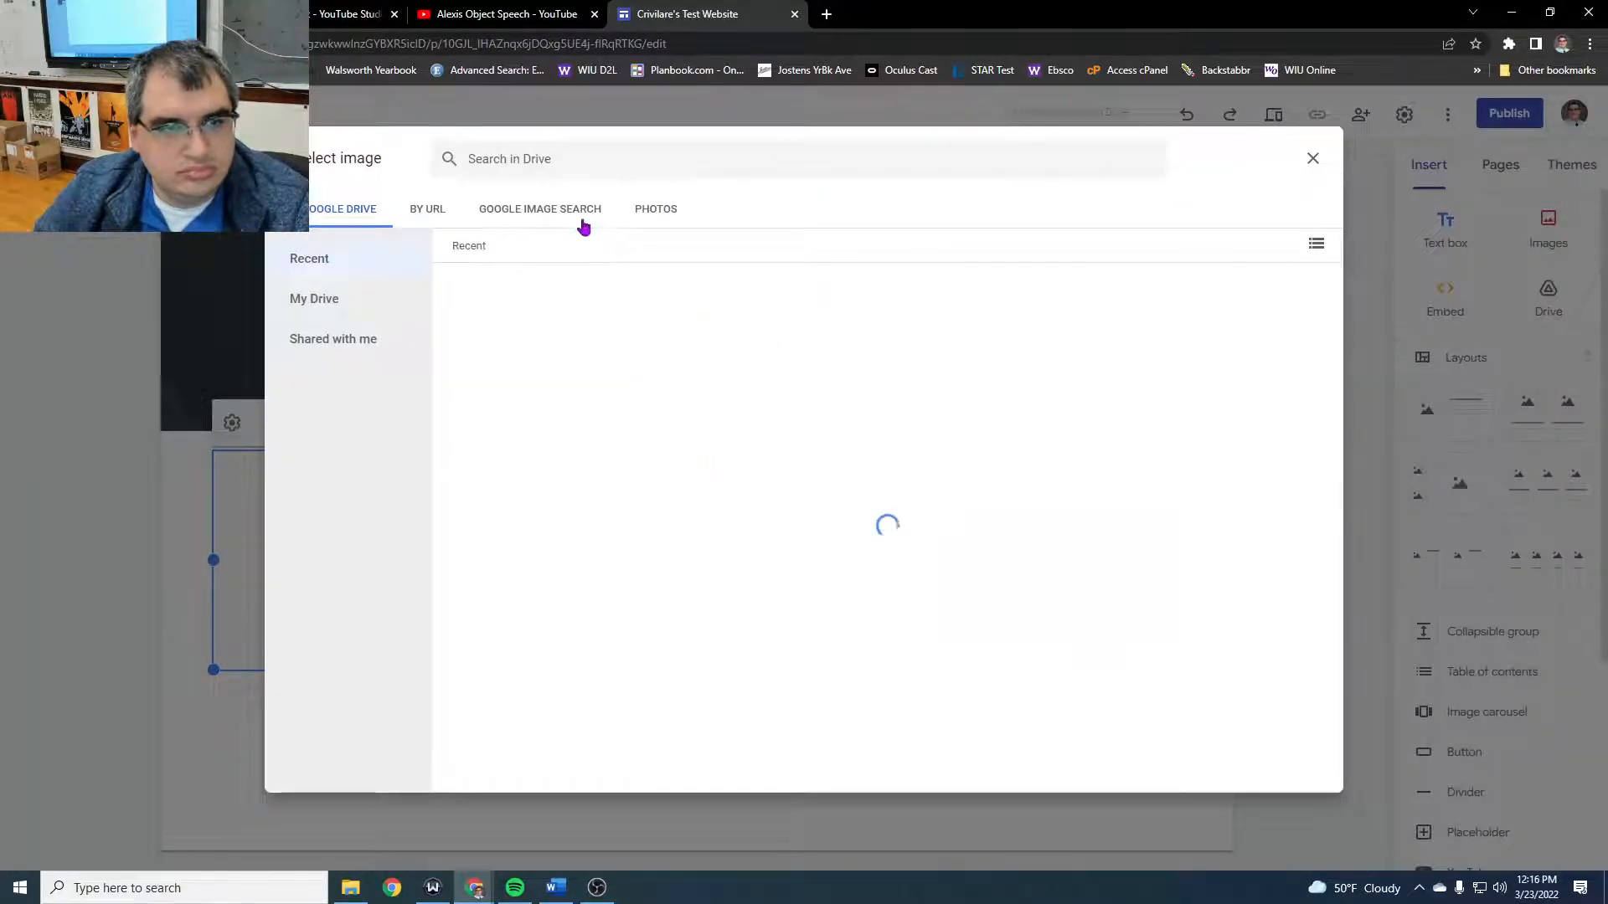
click(579, 211)
text(c)
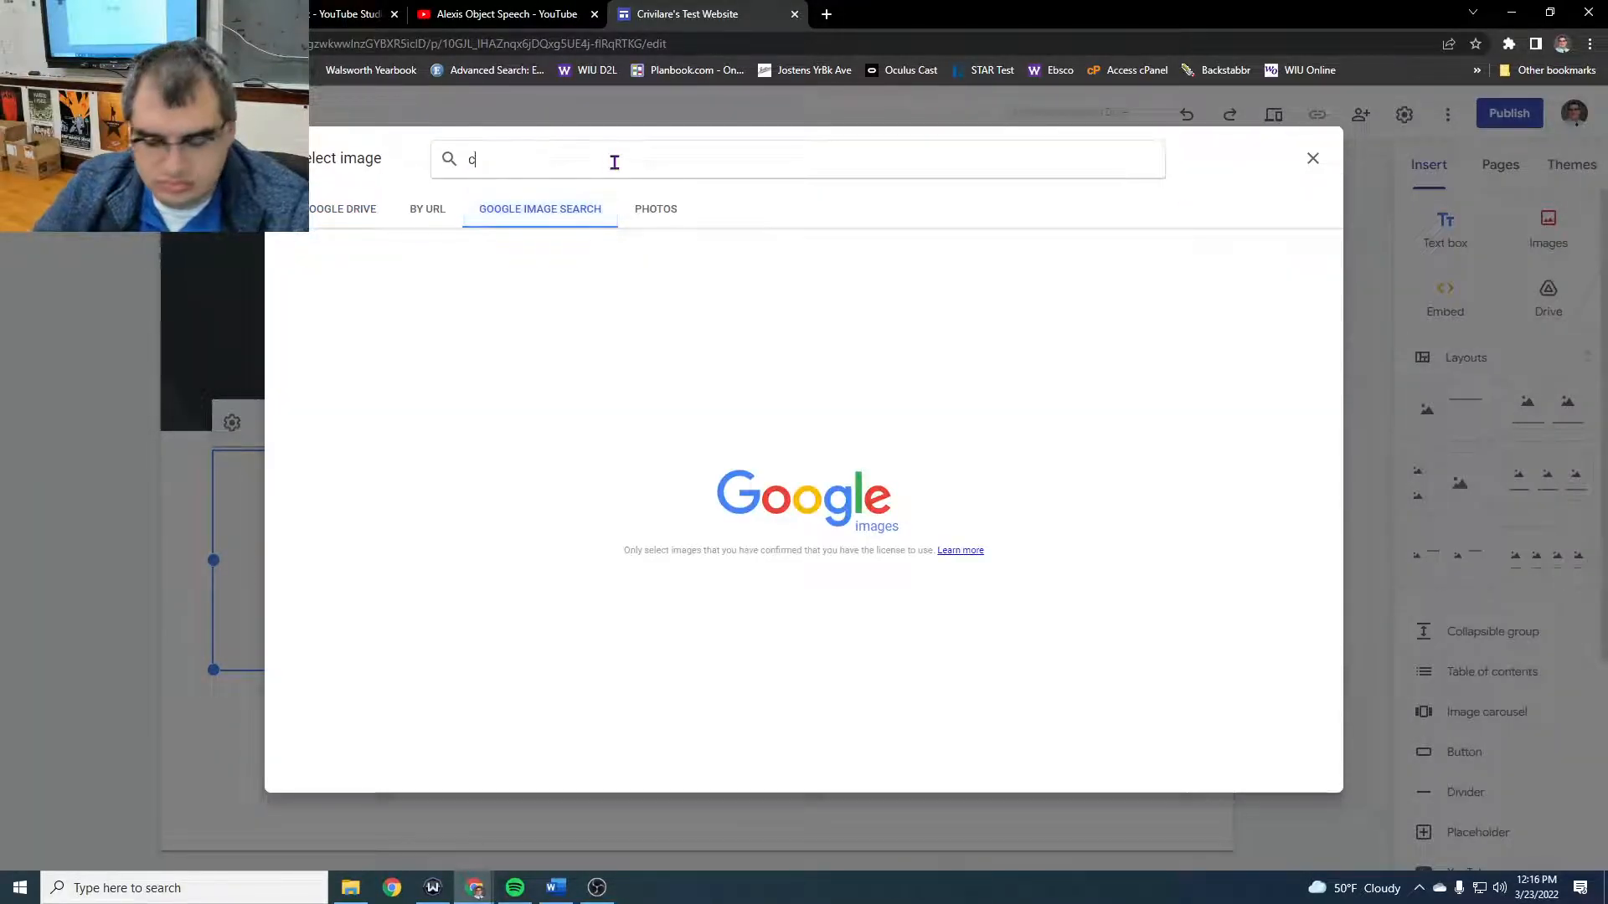
text(heese white)
key(Return)
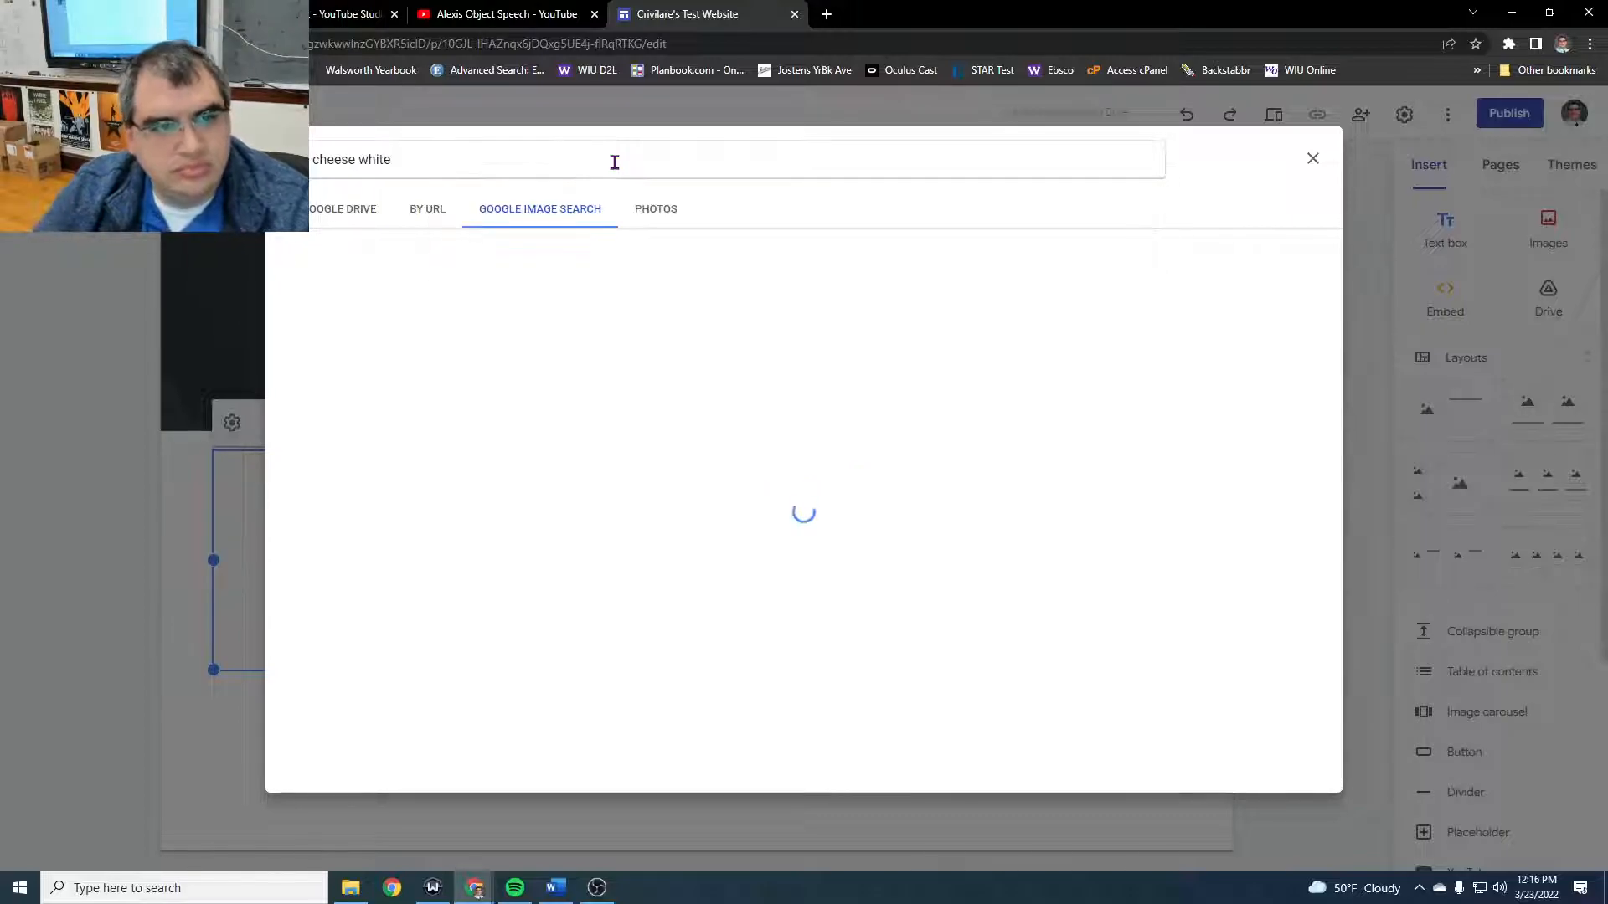
click(358, 308)
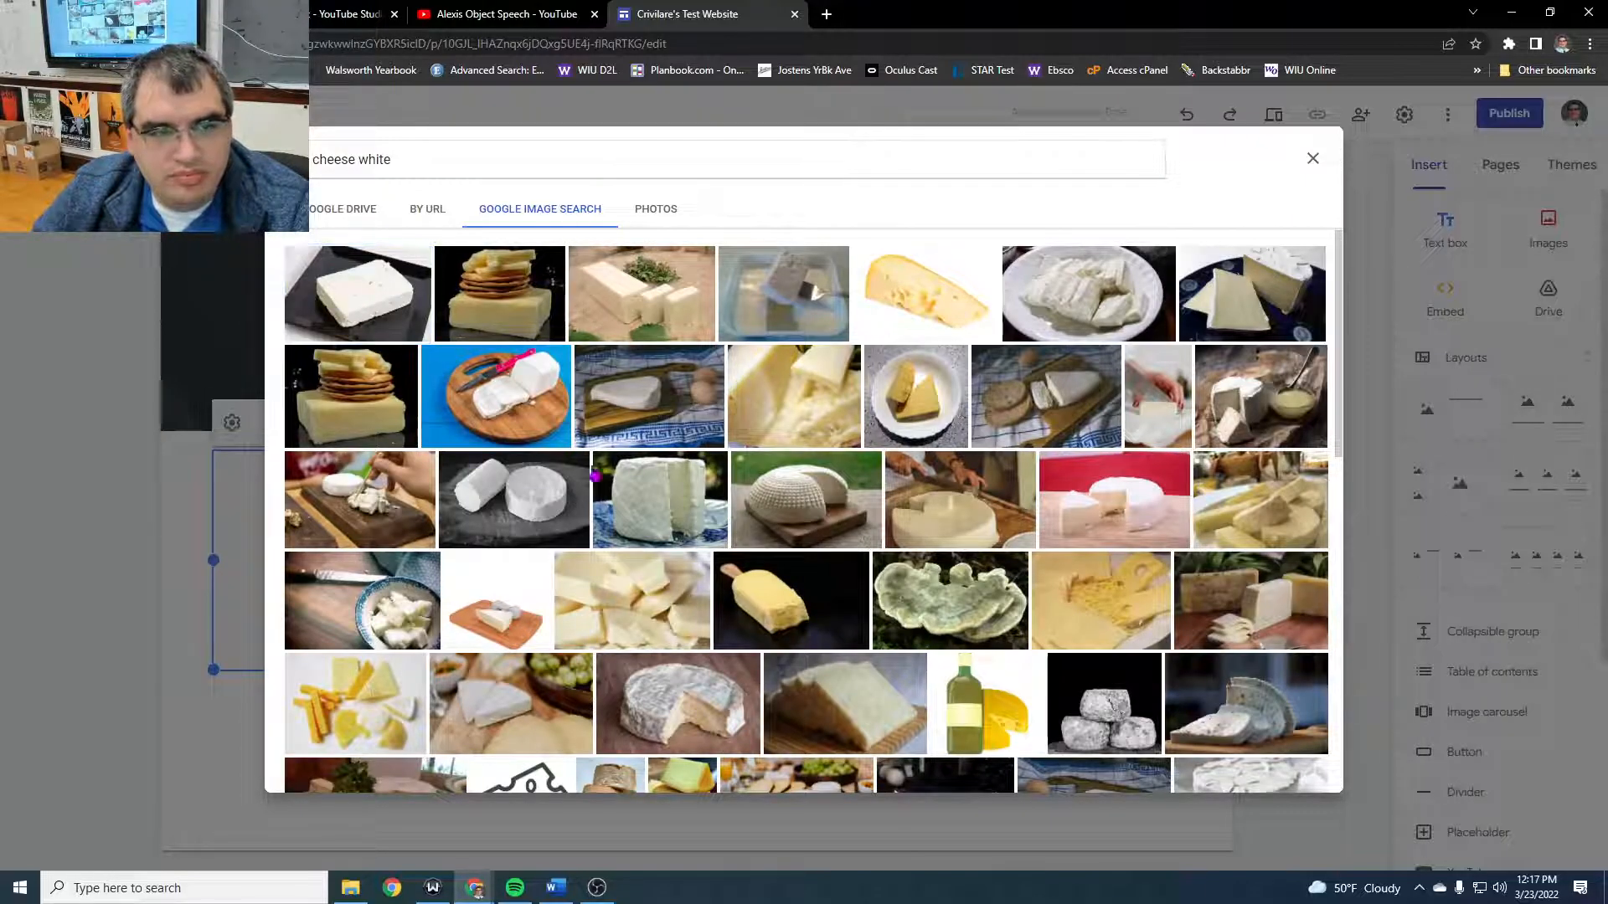
click(1303, 782)
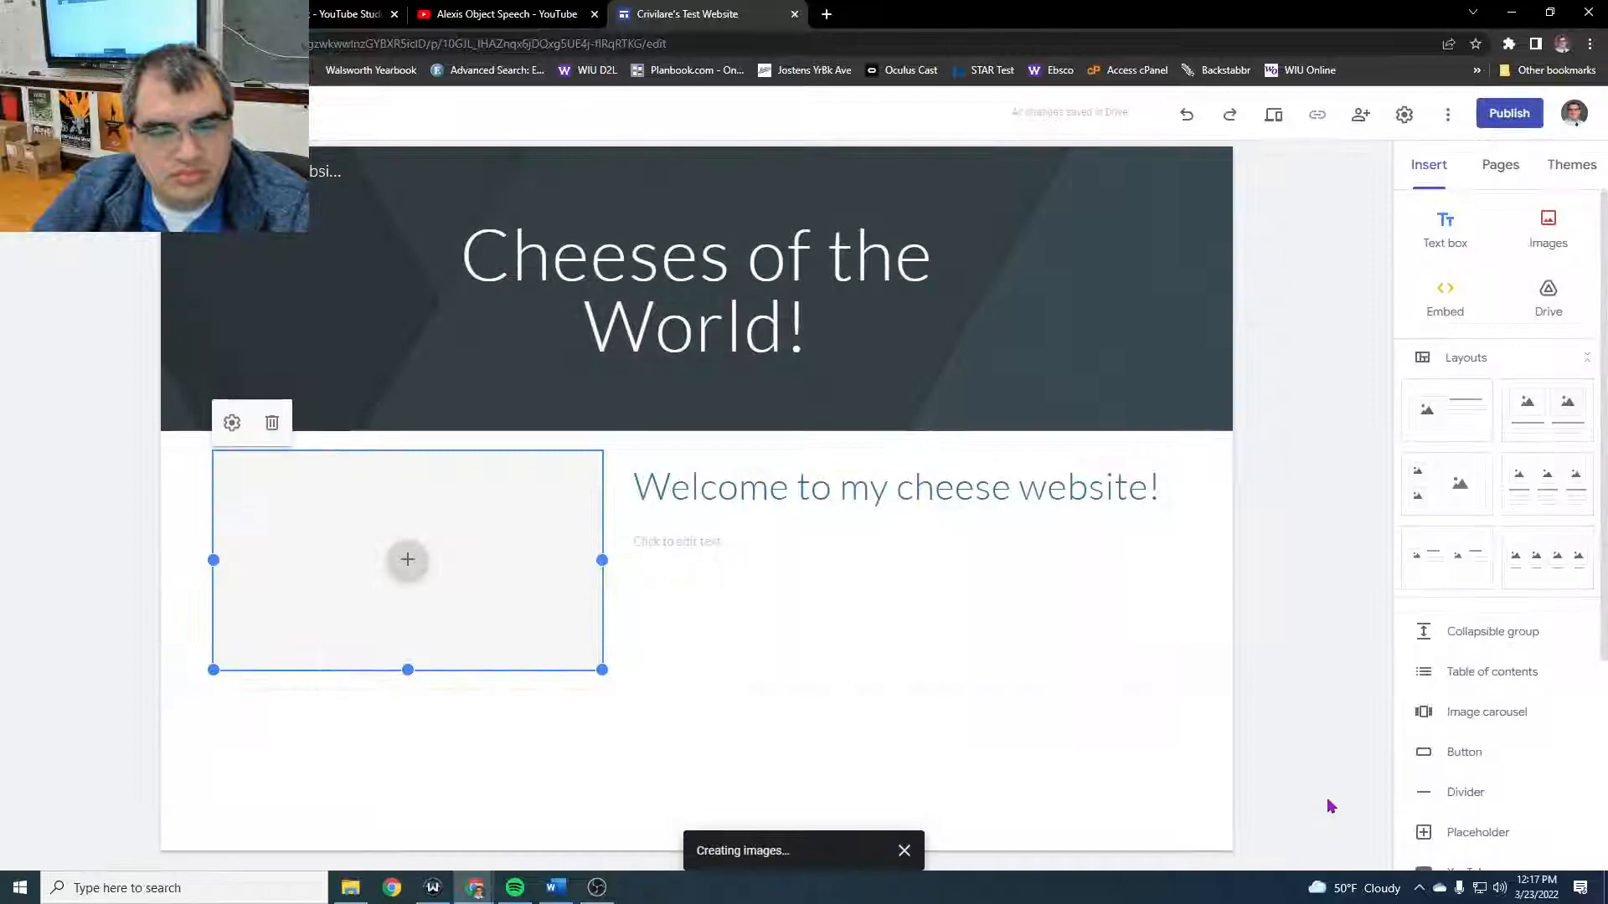
- Fill in the body text under the welcome heading with "This is a website dedicated to dairy products, specifically cheese!"
click(707, 539)
text(This is a website)
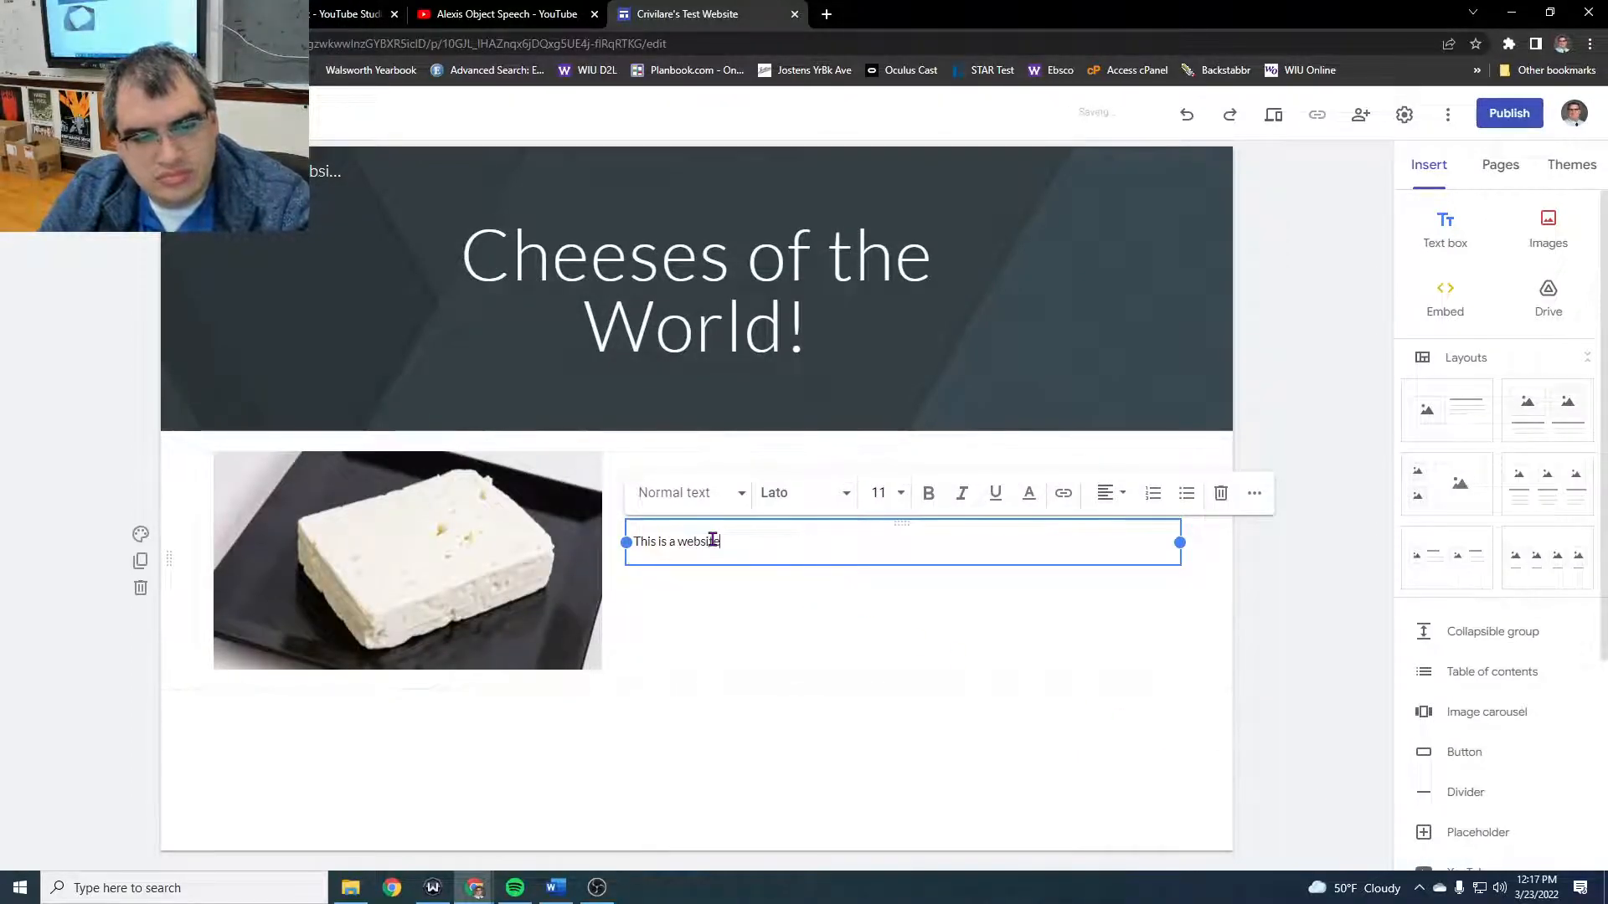
text( dedic)
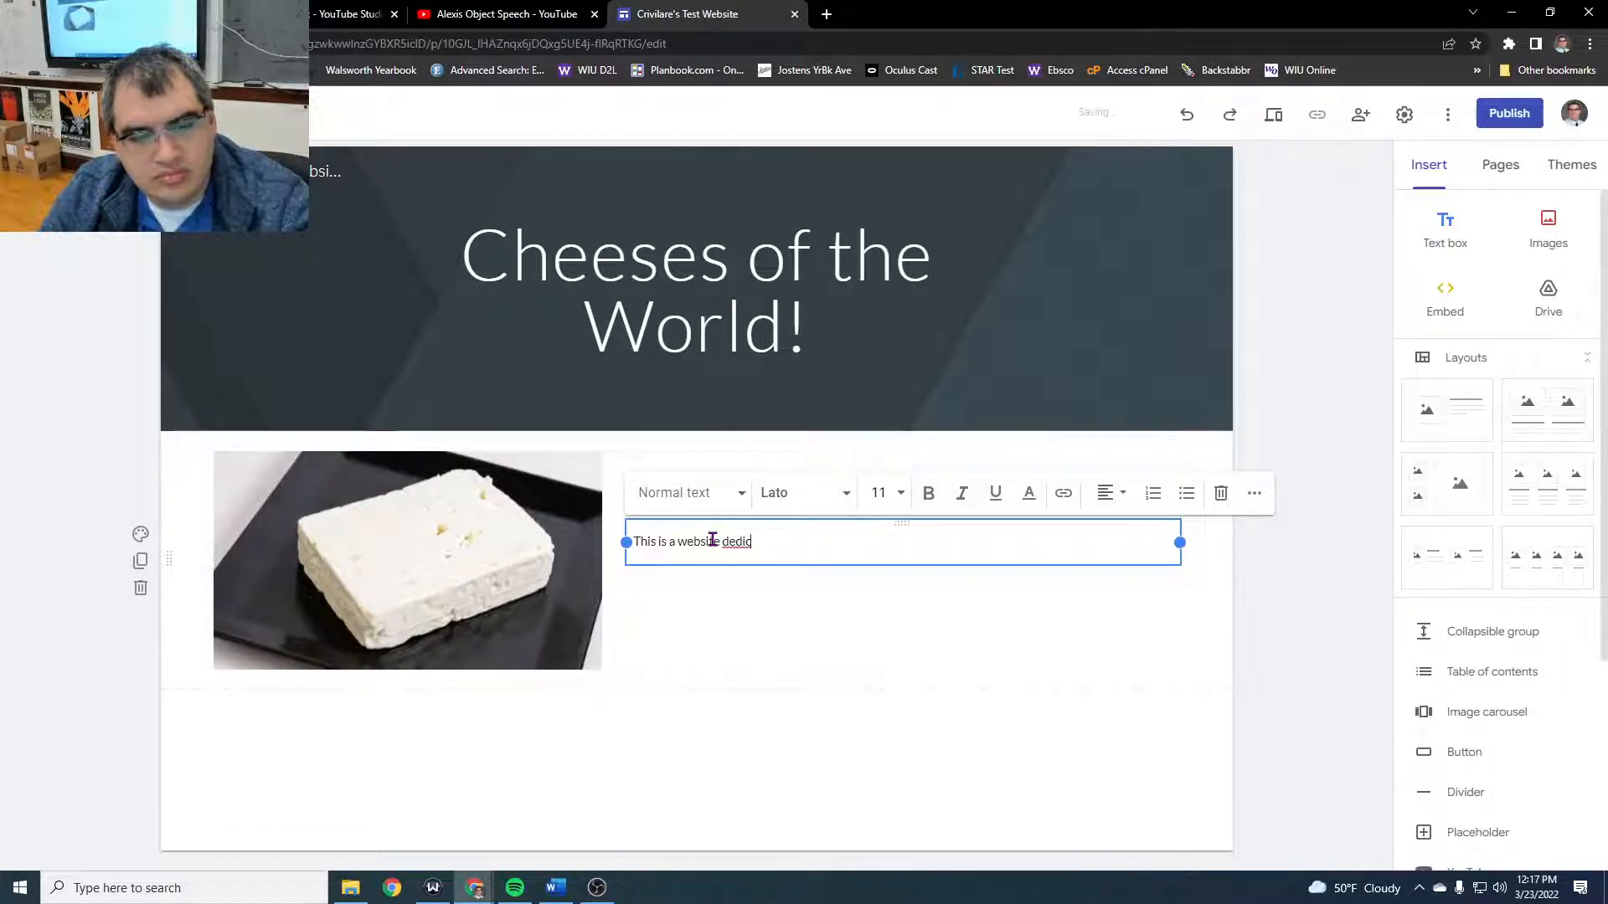
text(ated to dai)
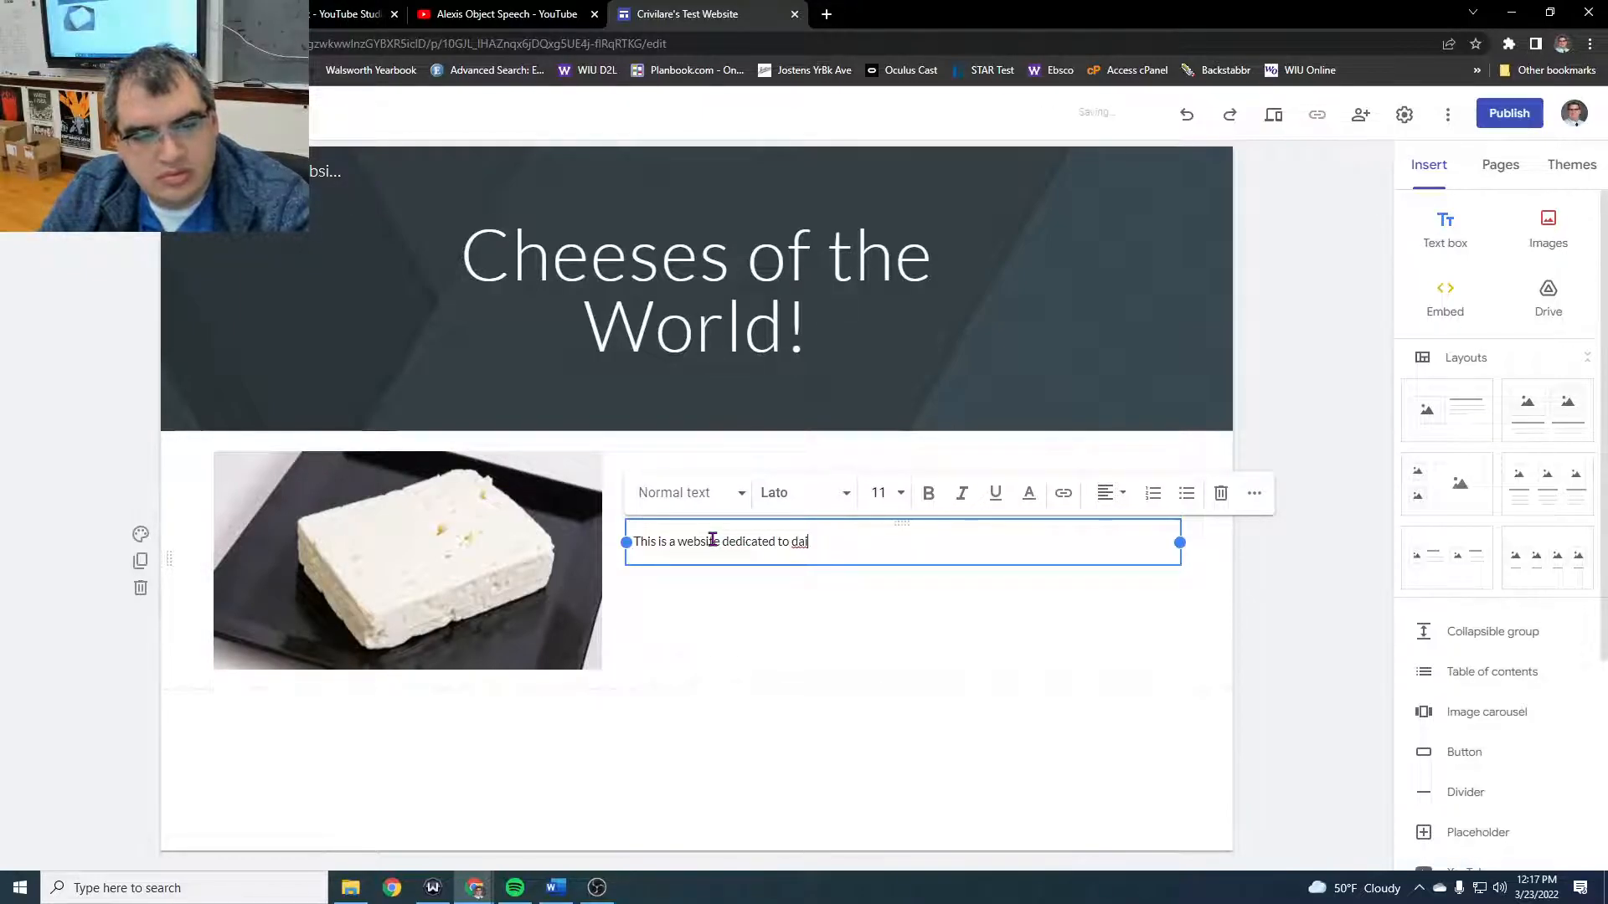
text(ry products, specifically c)
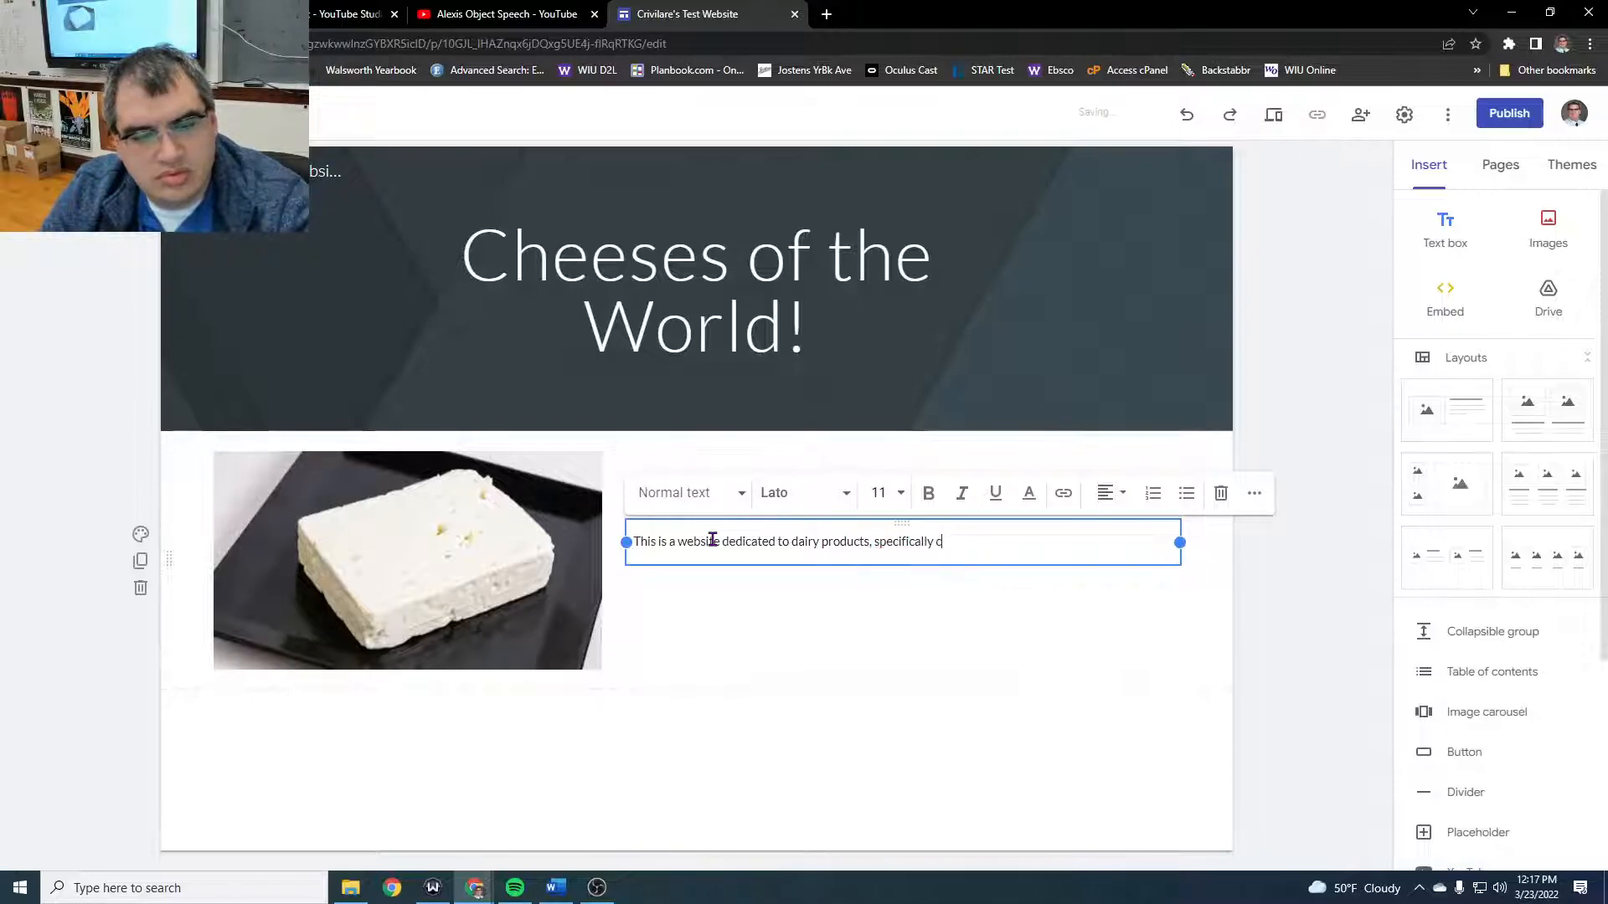
text(heese!)
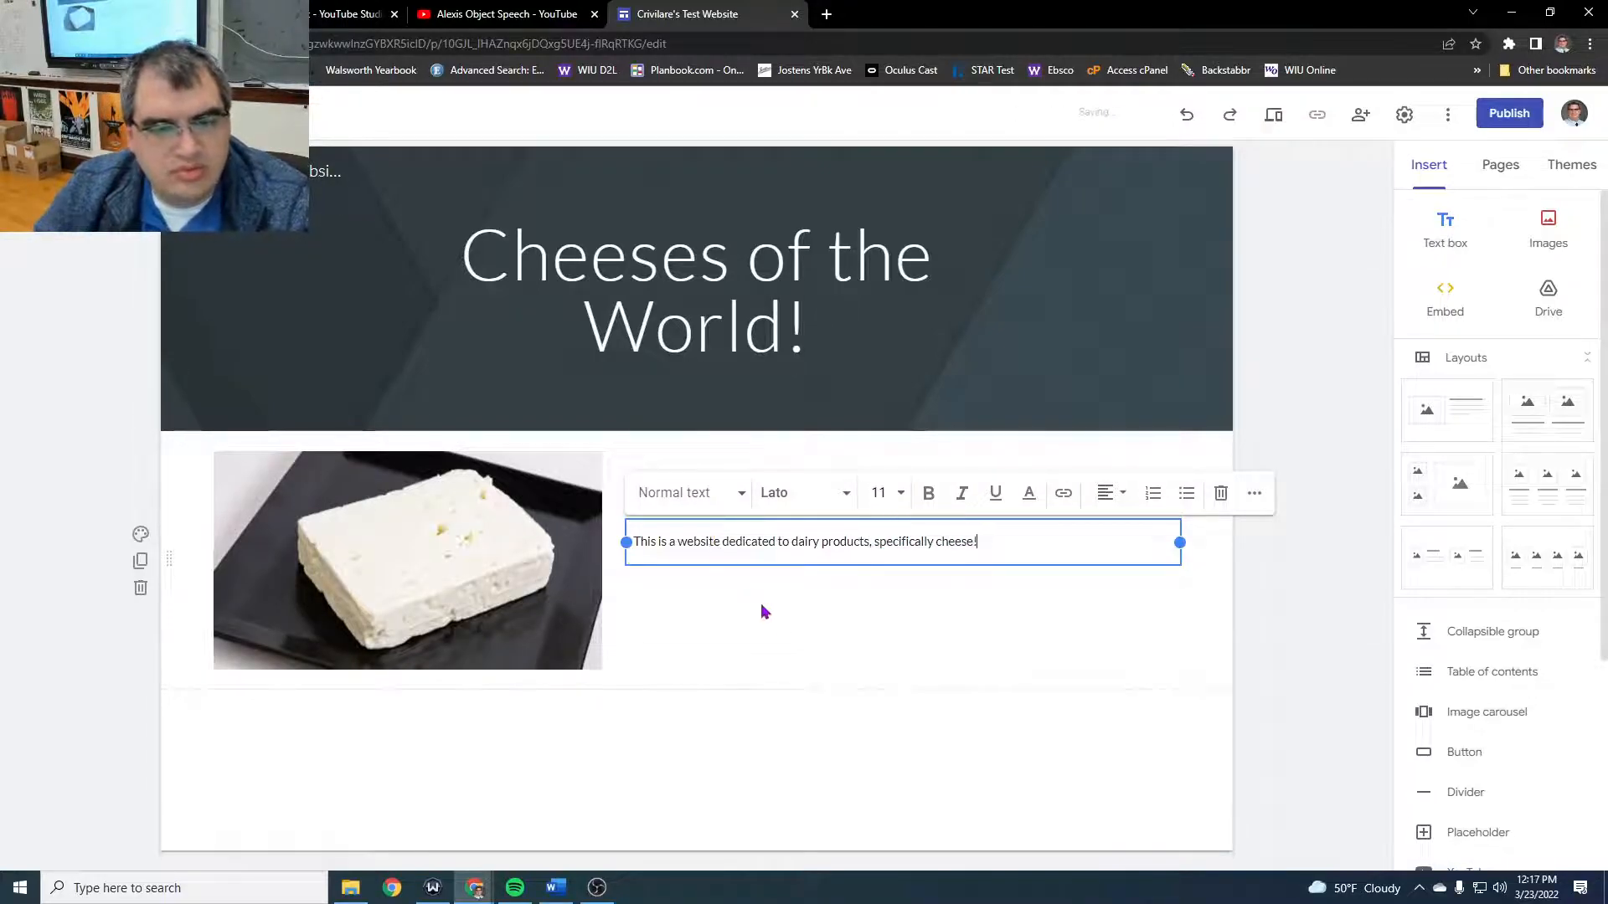
click(819, 664)
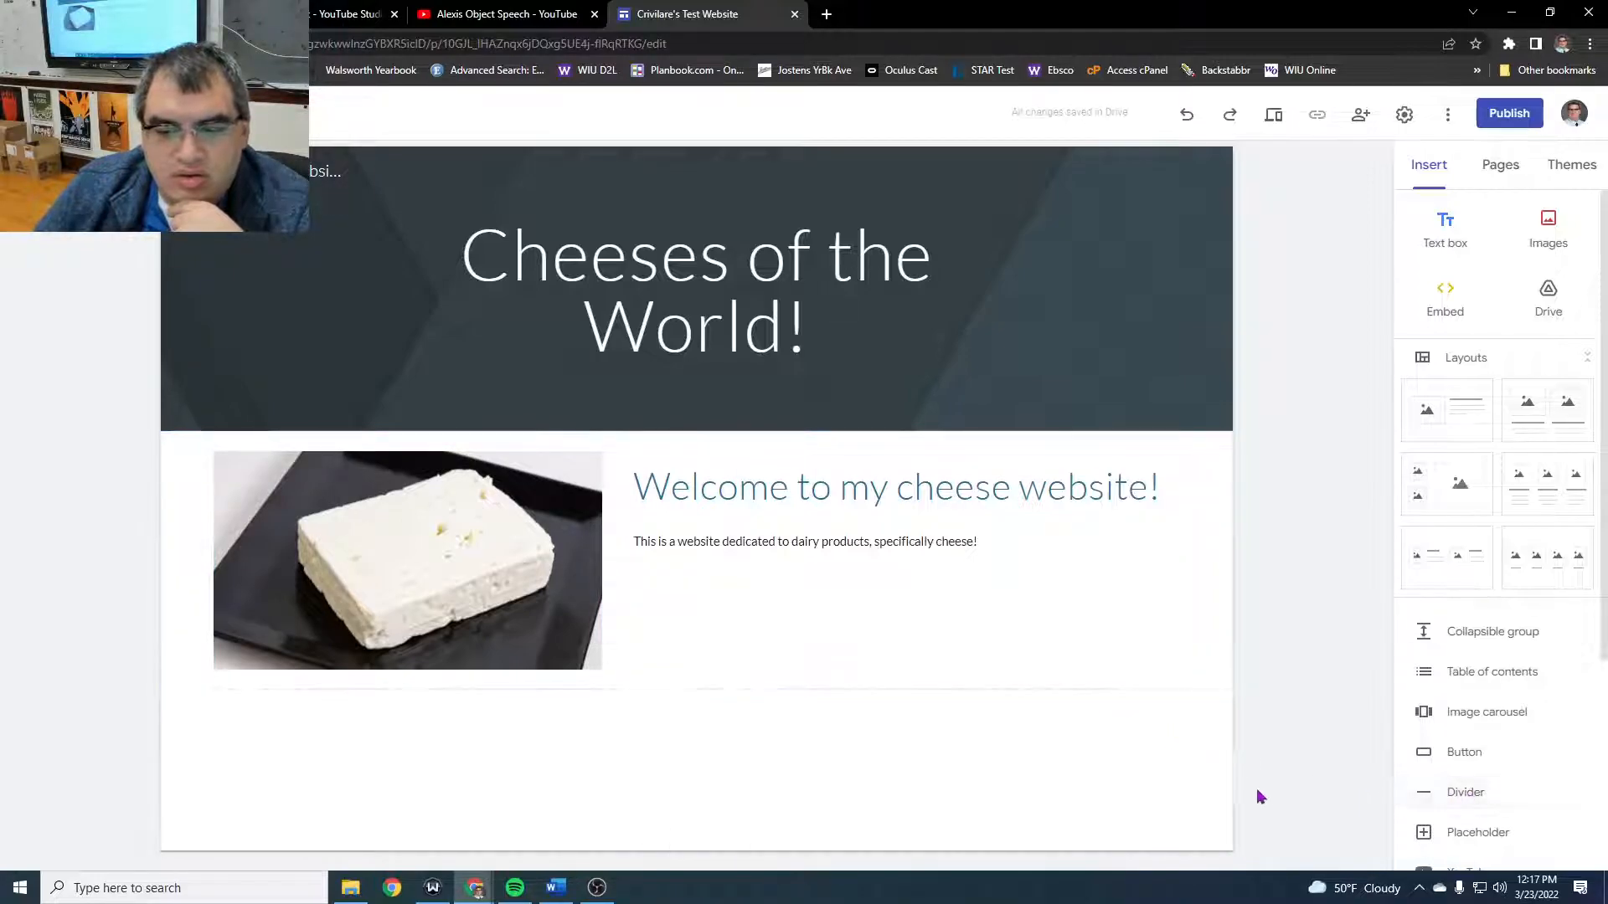
- Add a divider below the section with the cheese image and welcome text
click(1462, 796)
click(755, 751)
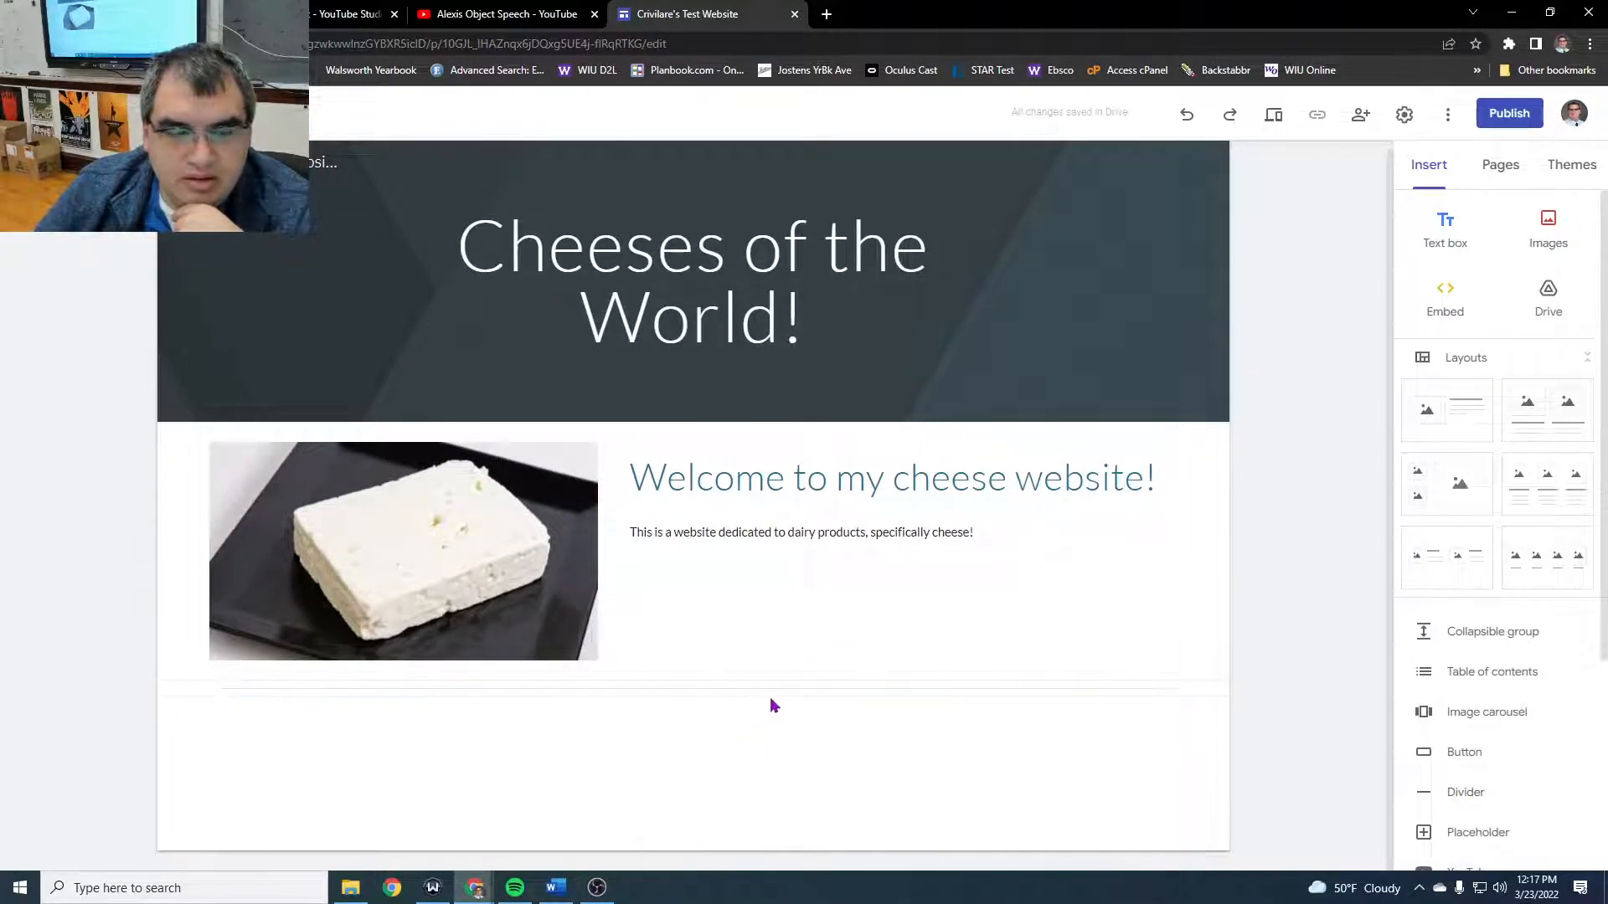
- Start inserting a YouTube video and search the video picker for "cheeses of the world"
scroll(1530, 822, down, 2)
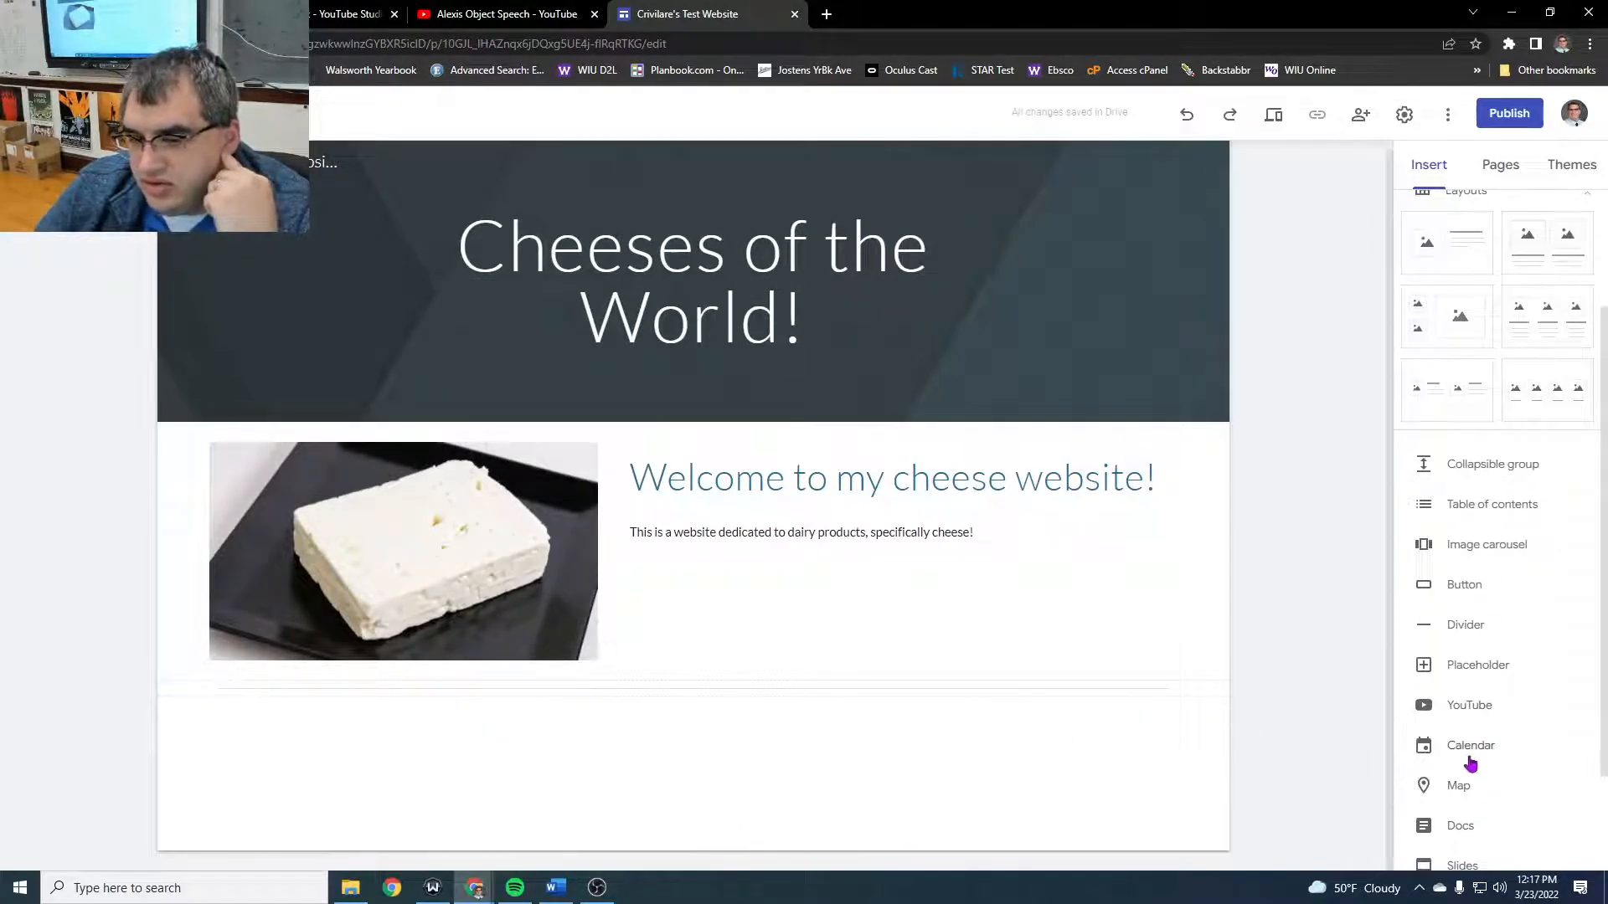
click(1465, 710)
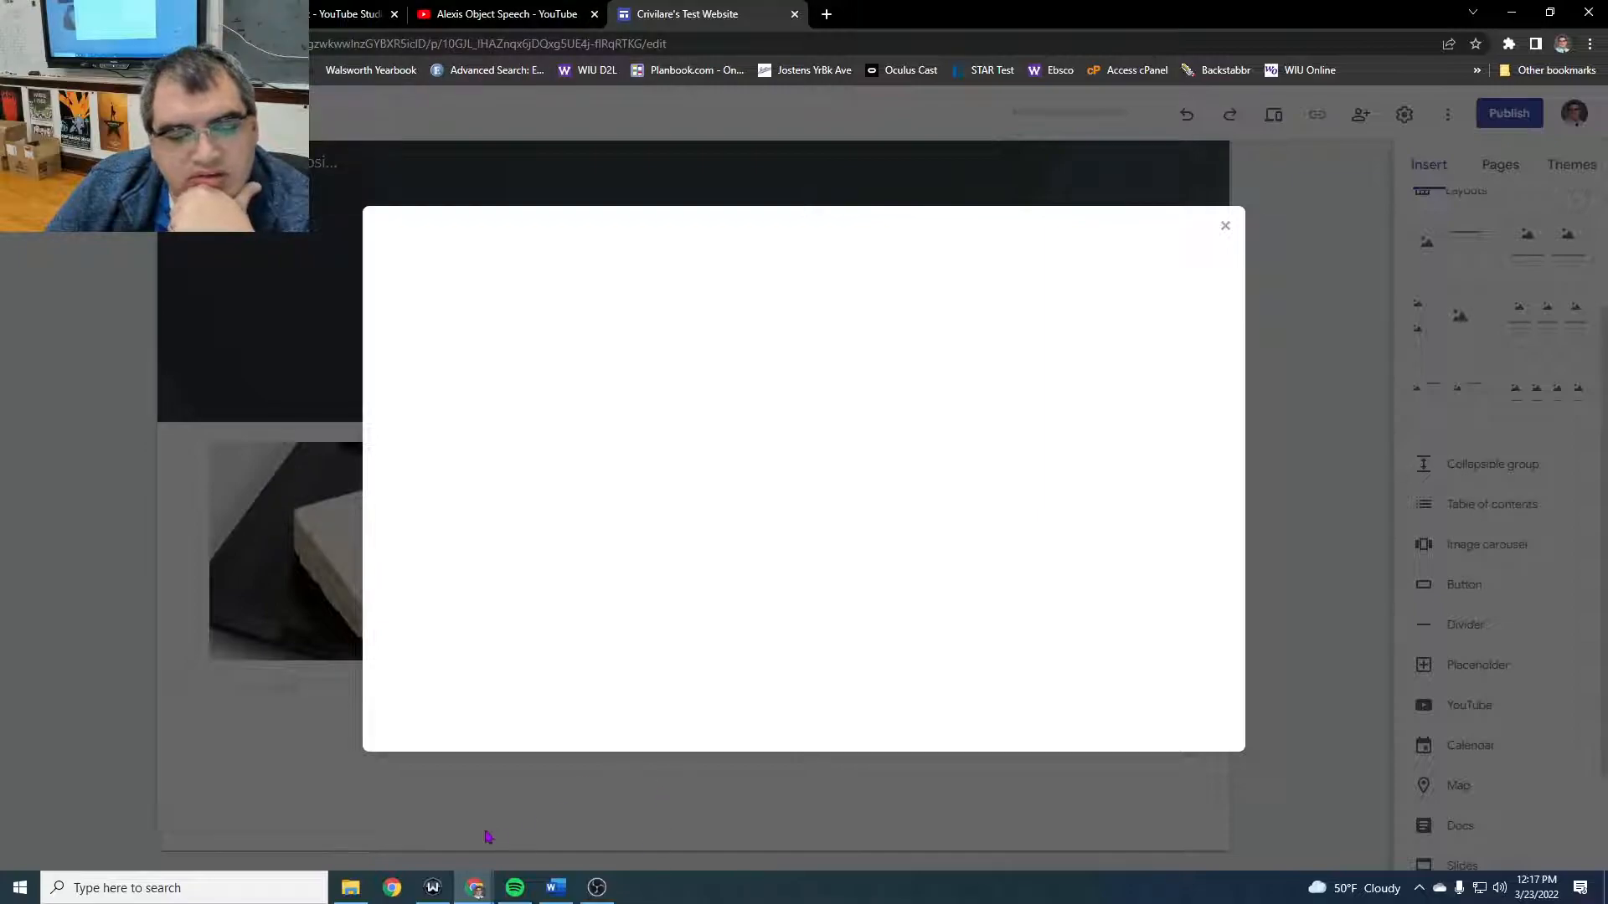
click(435, 888)
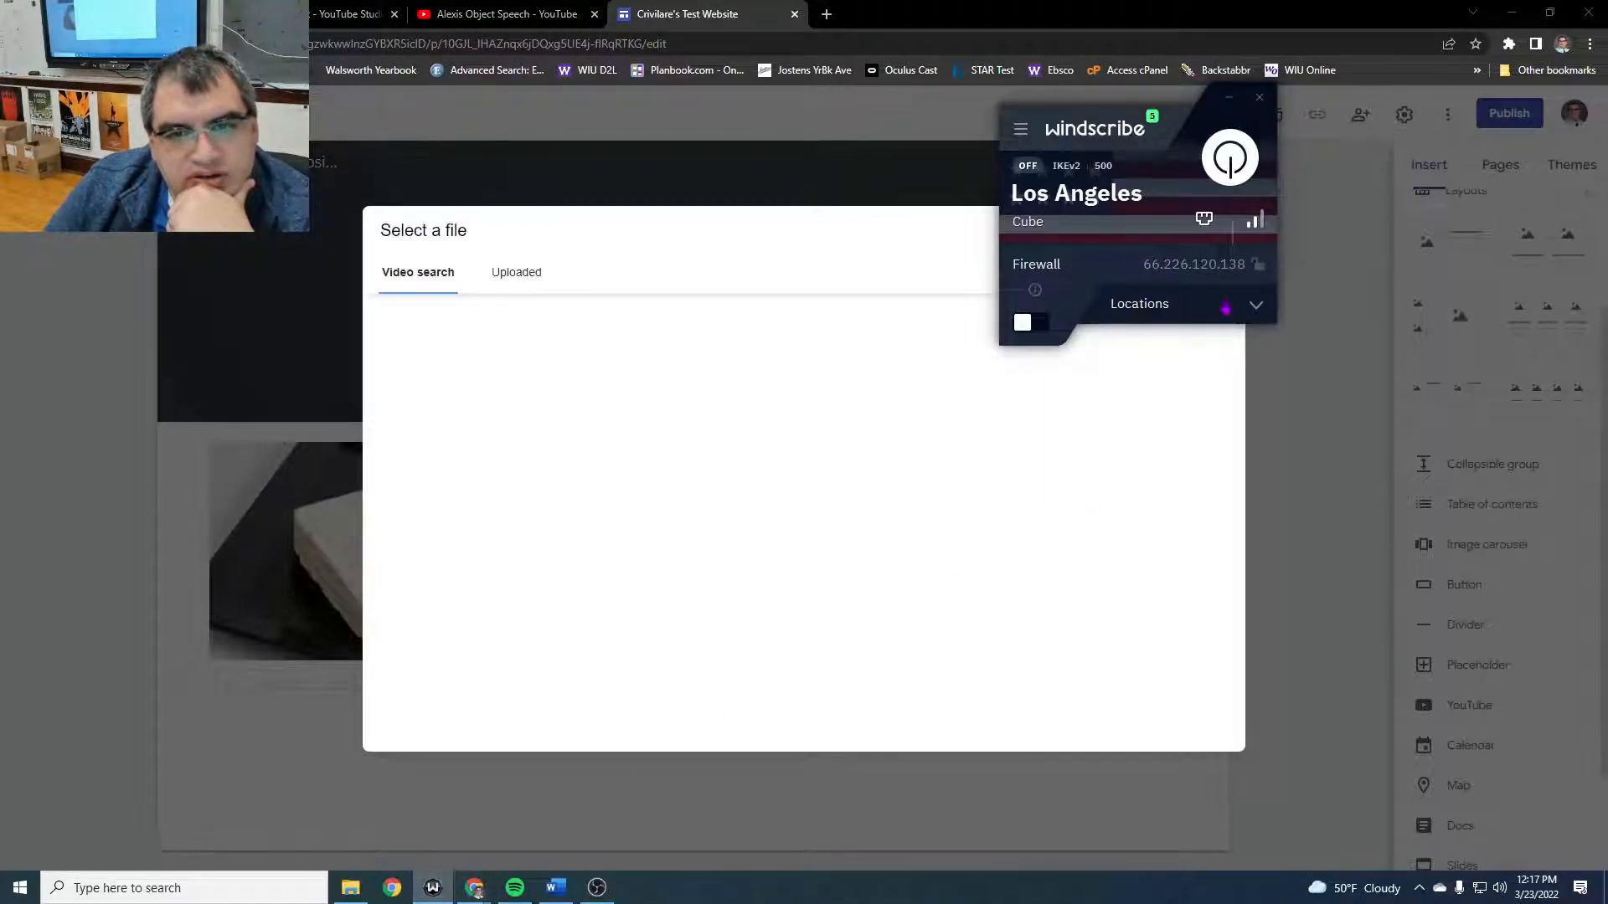
click(1043, 474)
click(686, 322)
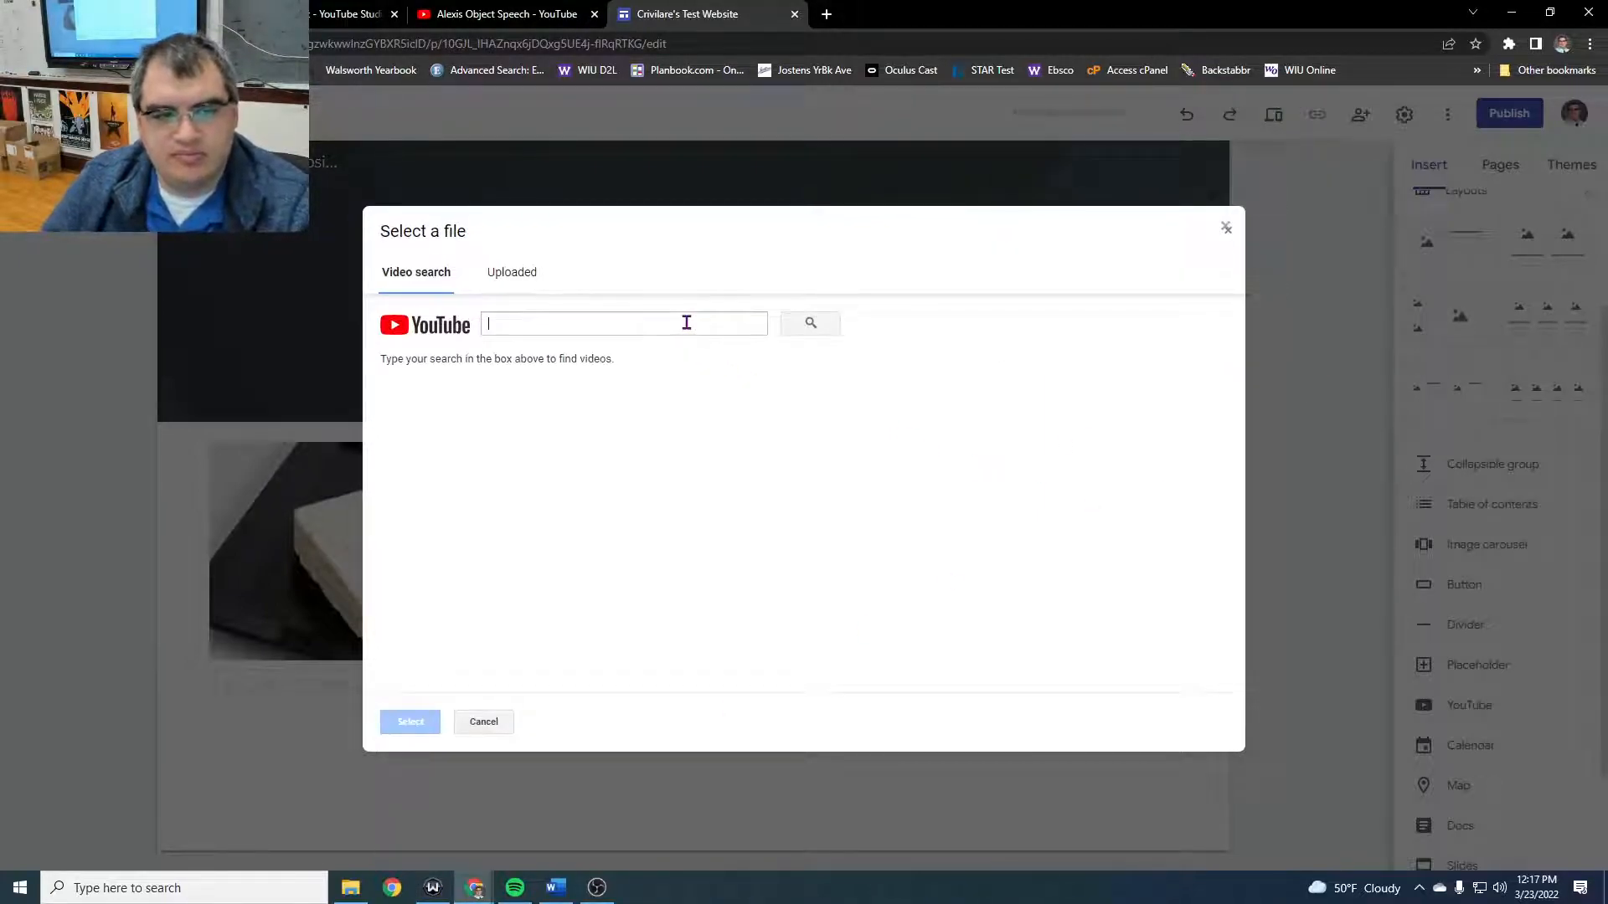
text(white cheeses)
key(ctrl+a)
text(c)
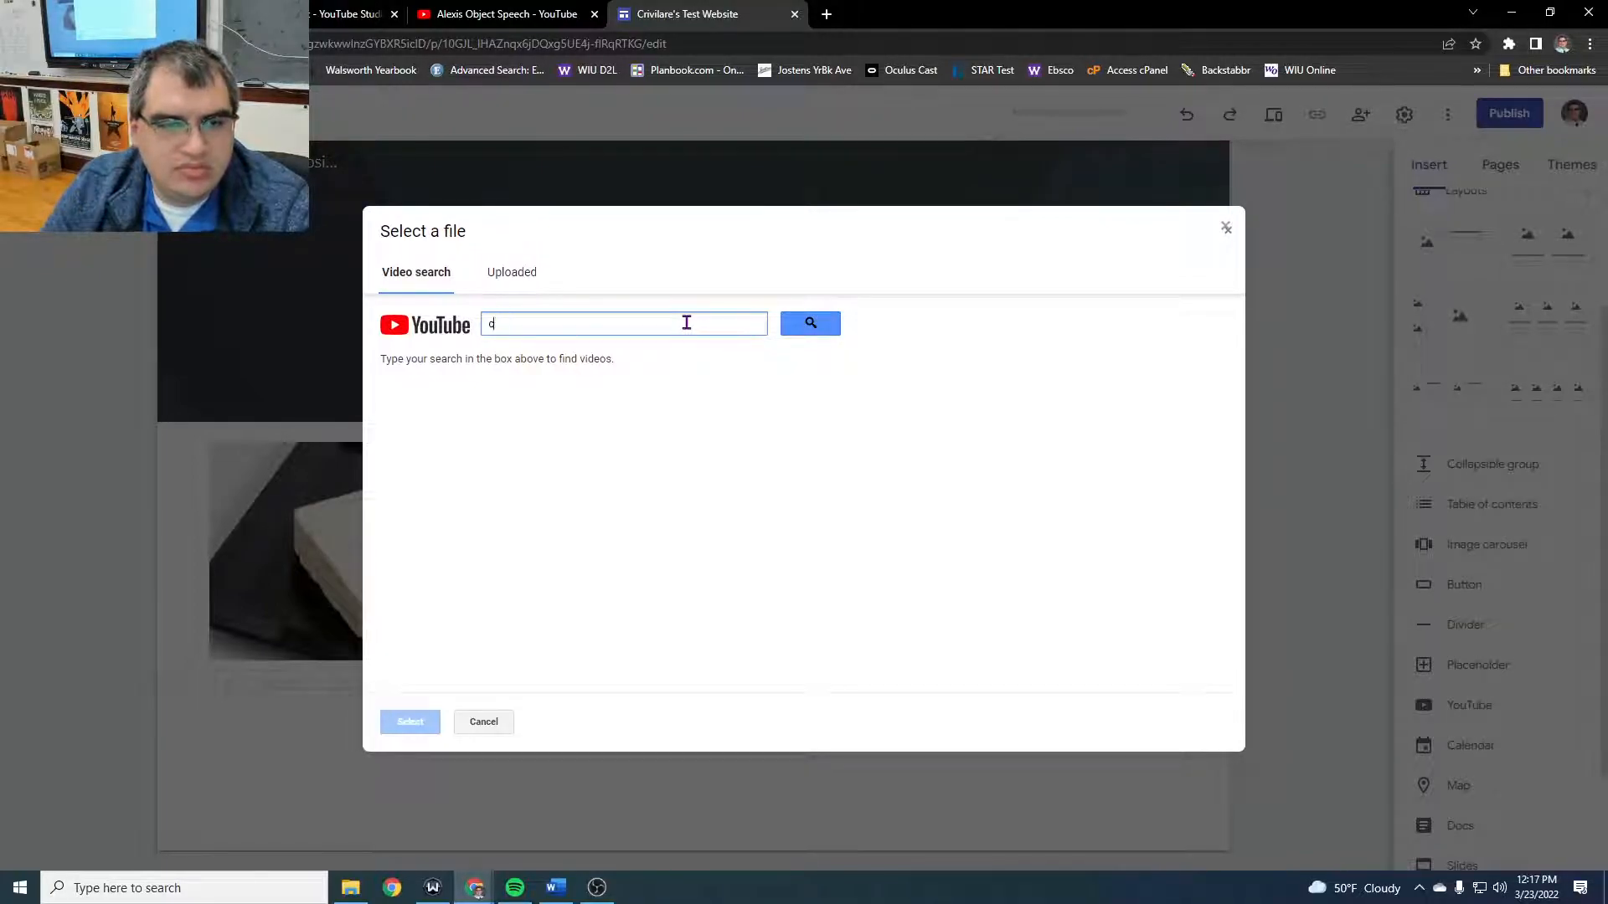
text(heeses of the wor)
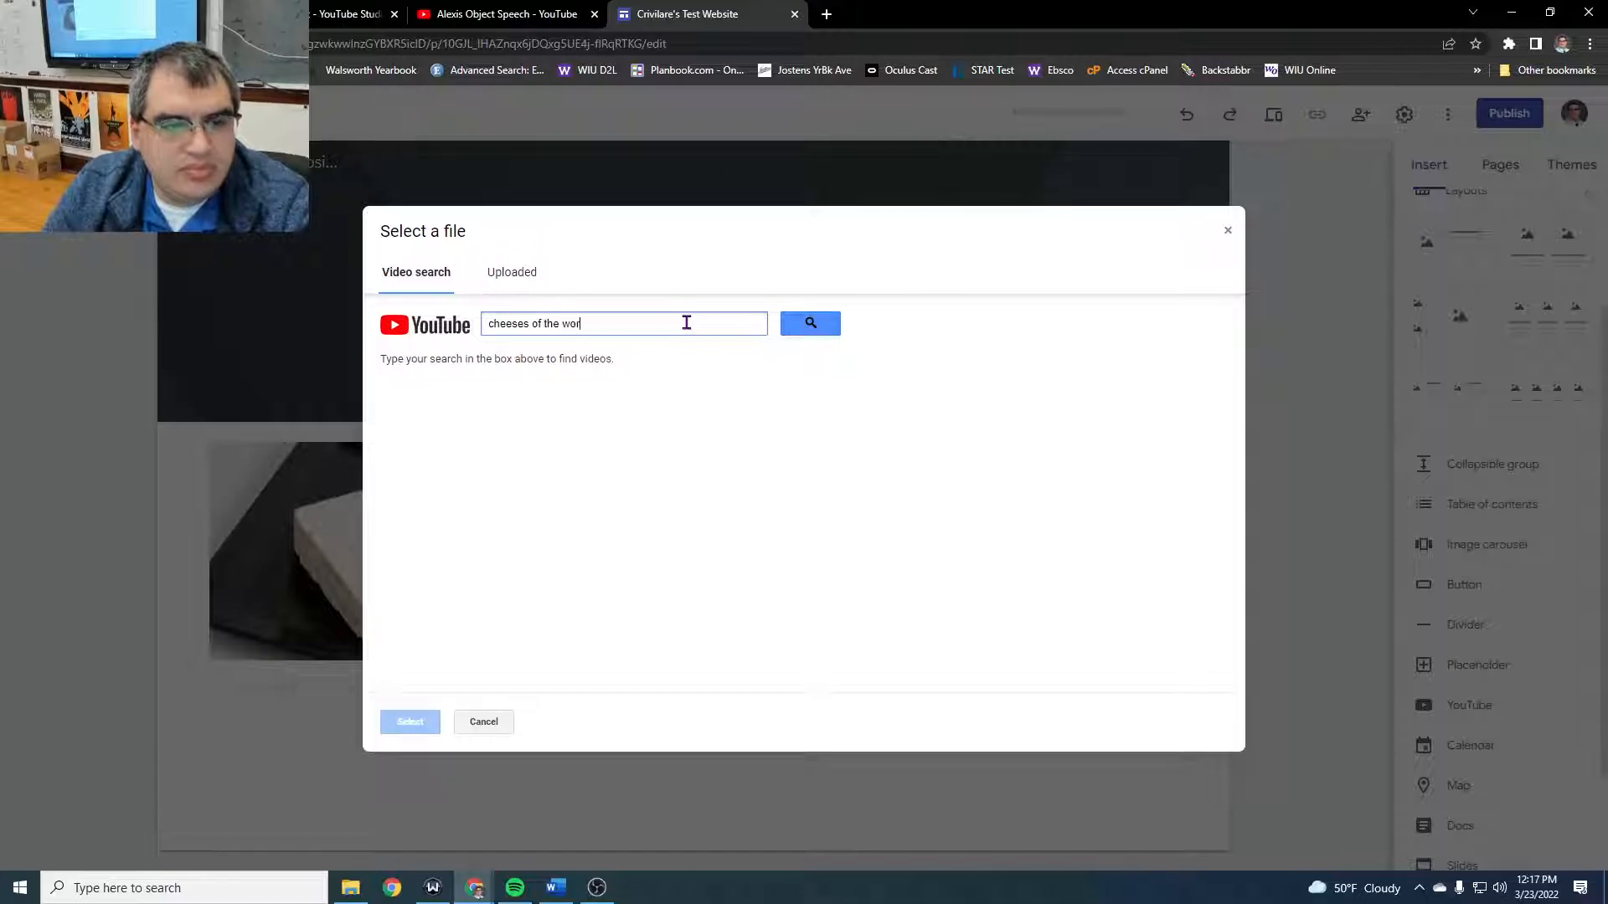
text(ld)
key(Return)
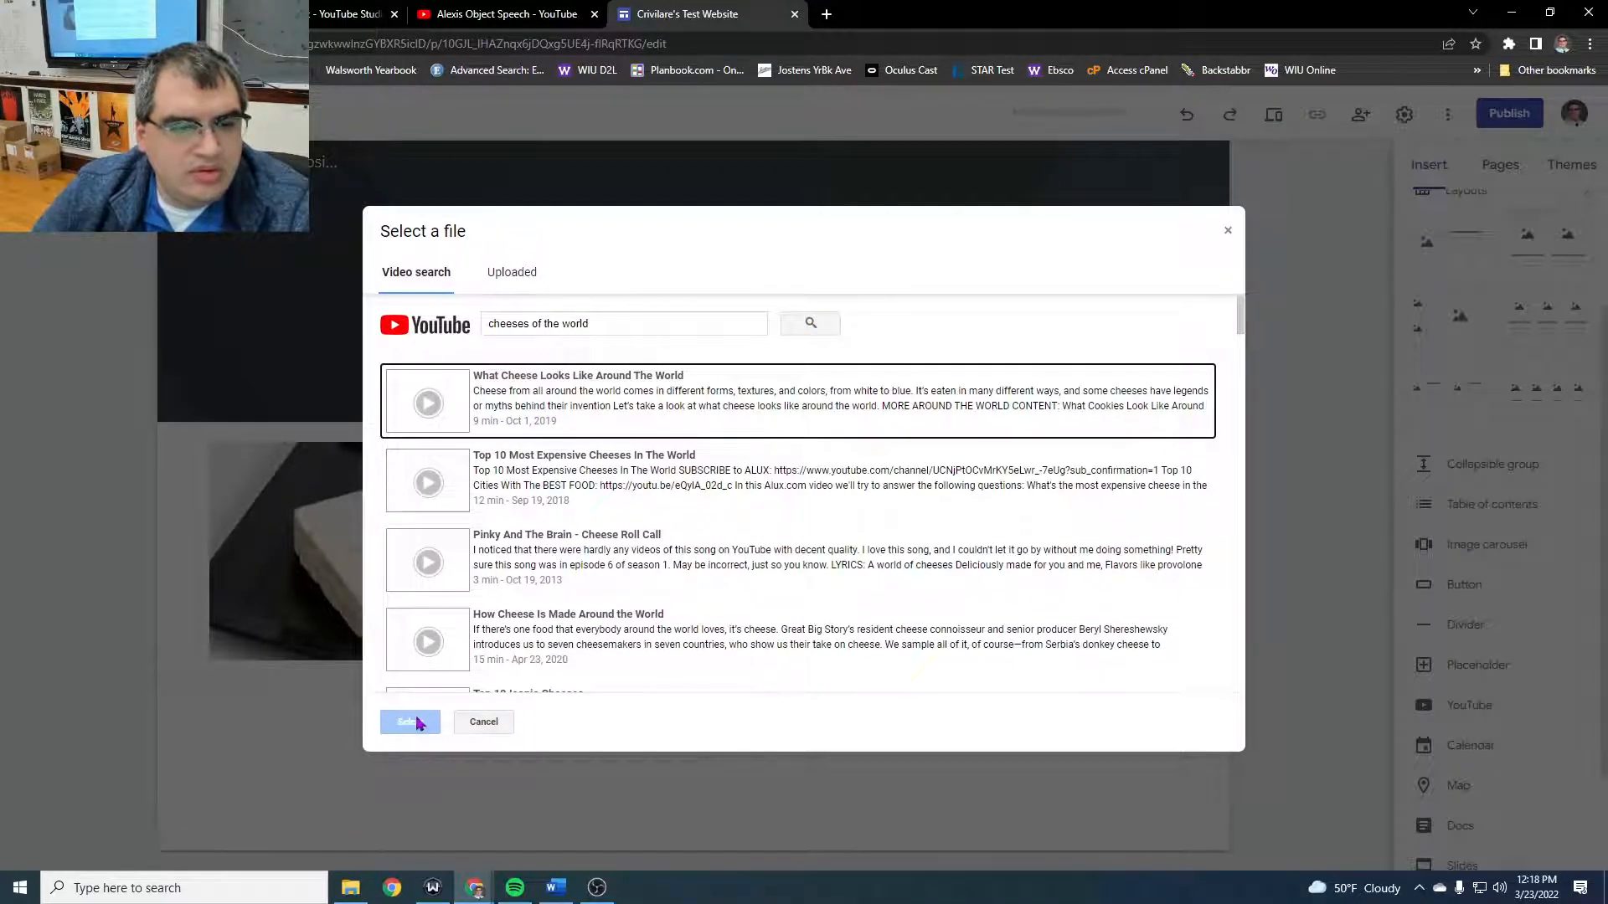
- Insert the video "What Cheese Looks Like Around The World" below the divider
click(572, 413)
click(407, 722)
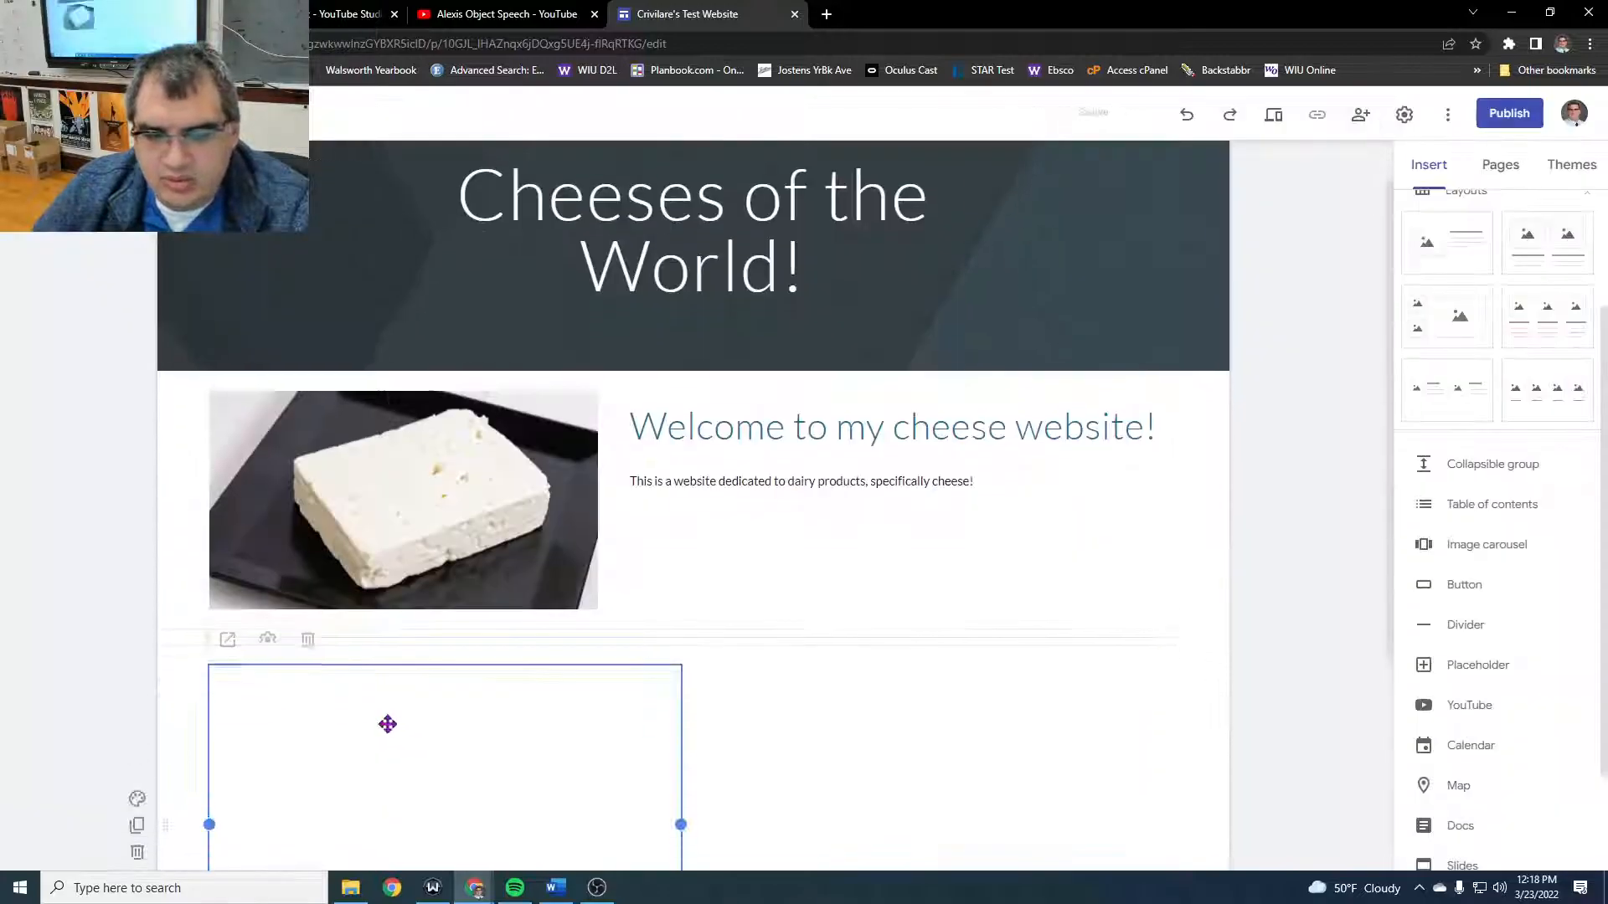
scroll(502, 636, down, 3)
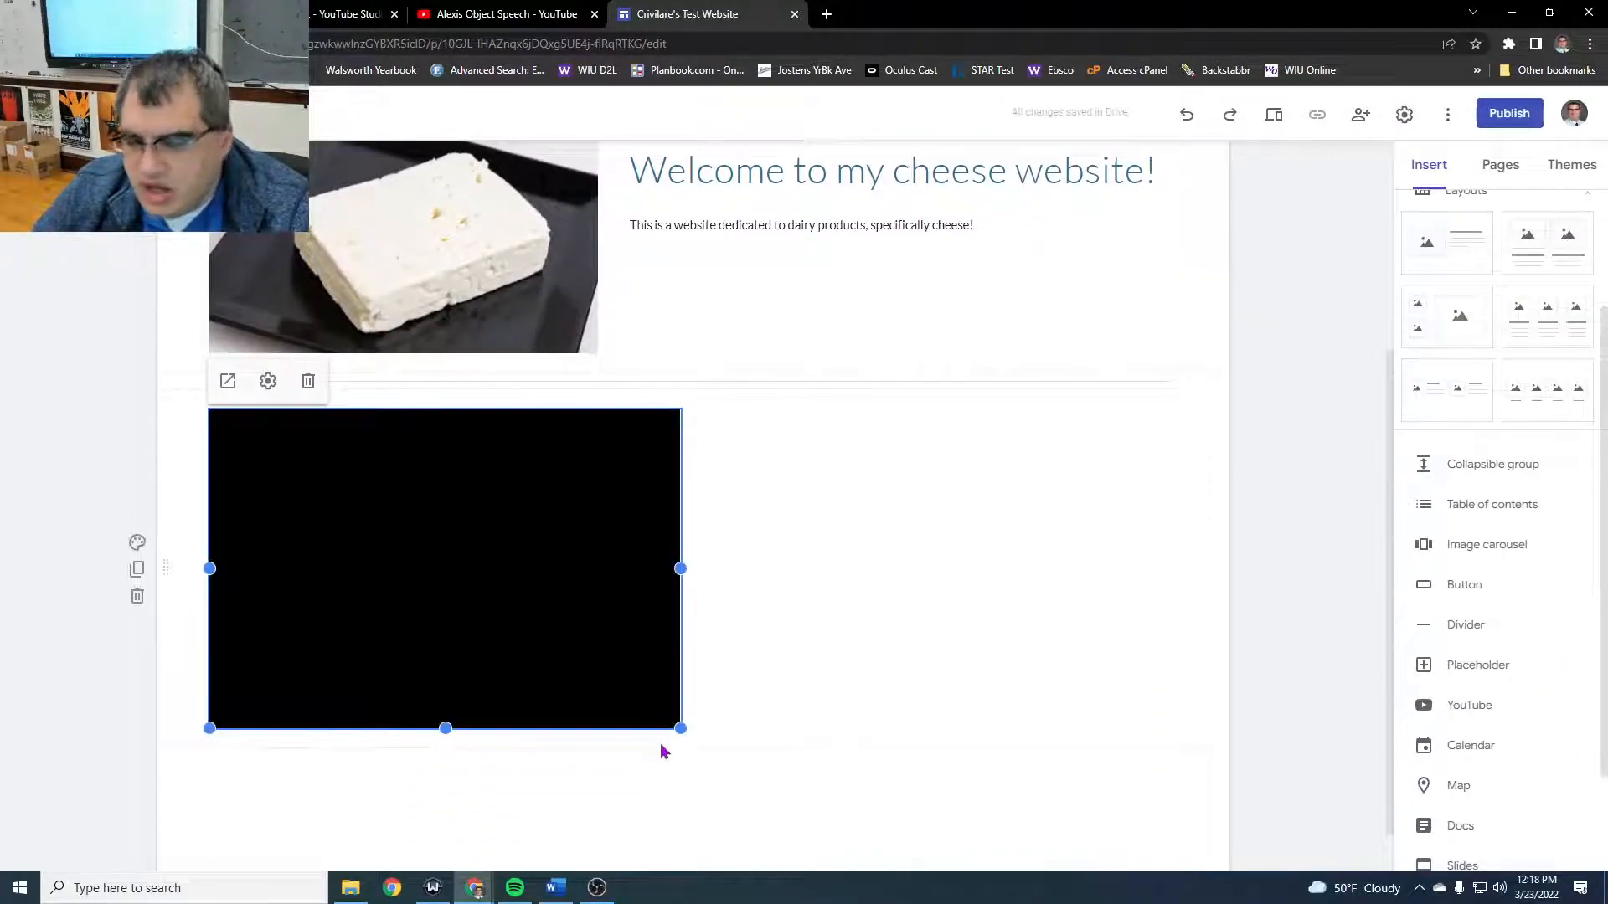
- Enlarge the embedded cheese video slightly in height and look through the remaining insertable elements
mouse_move(682, 730)
mouse_down()
mouse_move(779, 787)
mouse_move(513, 670)
mouse_move(457, 613)
mouse_move(636, 761)
mouse_move(822, 736)
mouse_move(518, 710)
mouse_move(682, 750)
mouse_up()
scroll(1030, 678, up, 3)
scroll(1495, 515, down, 2)
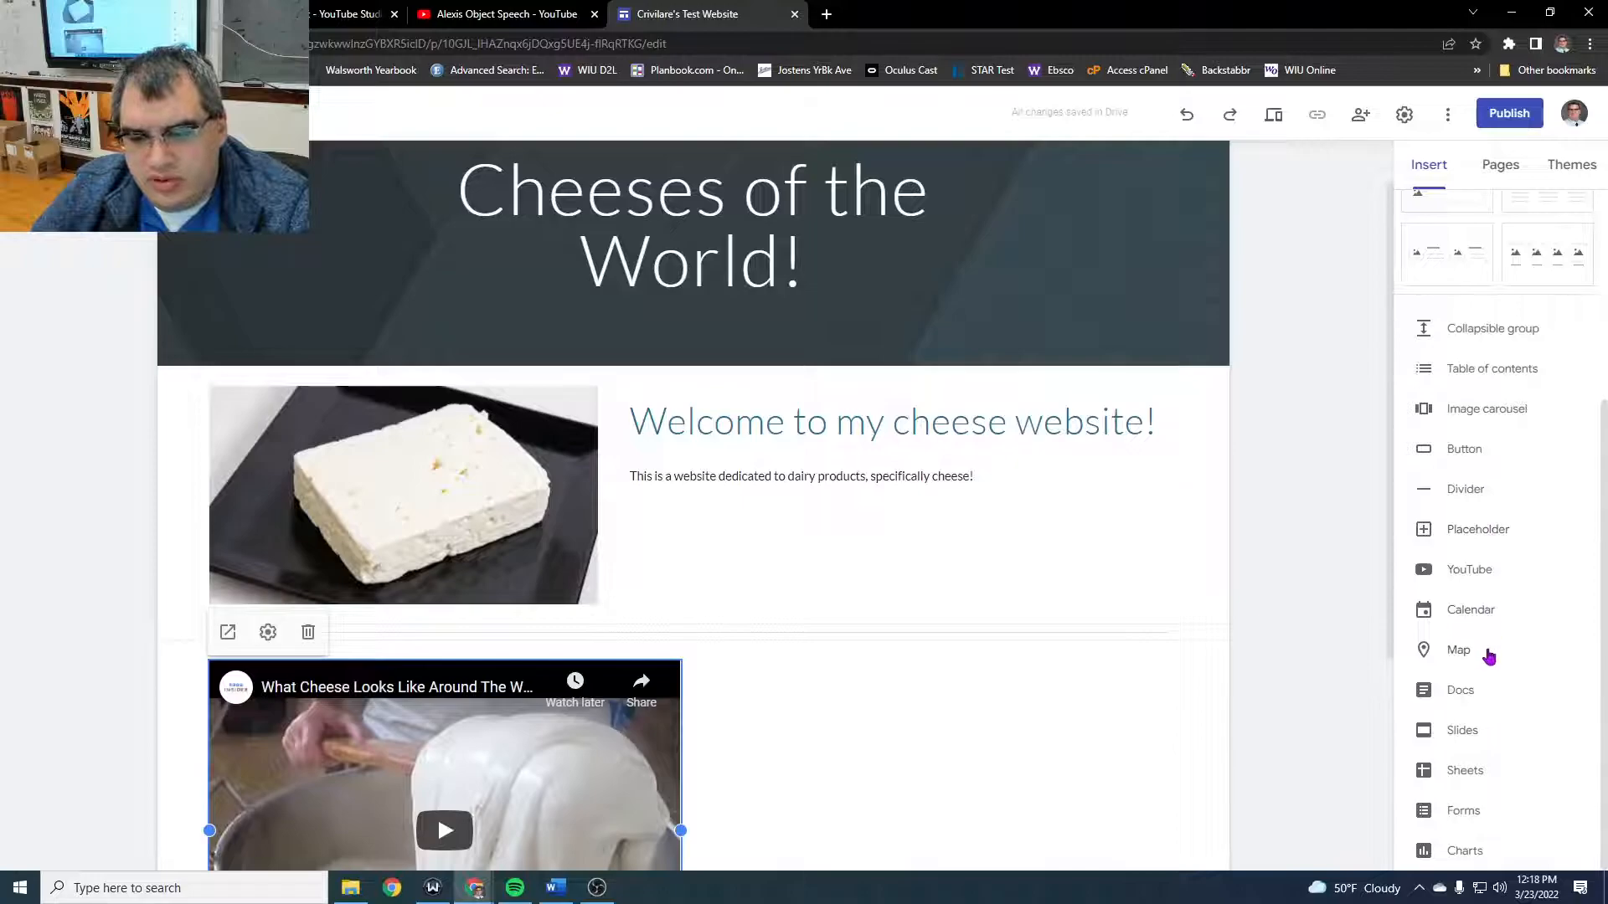
scroll(1491, 661, up, 4)
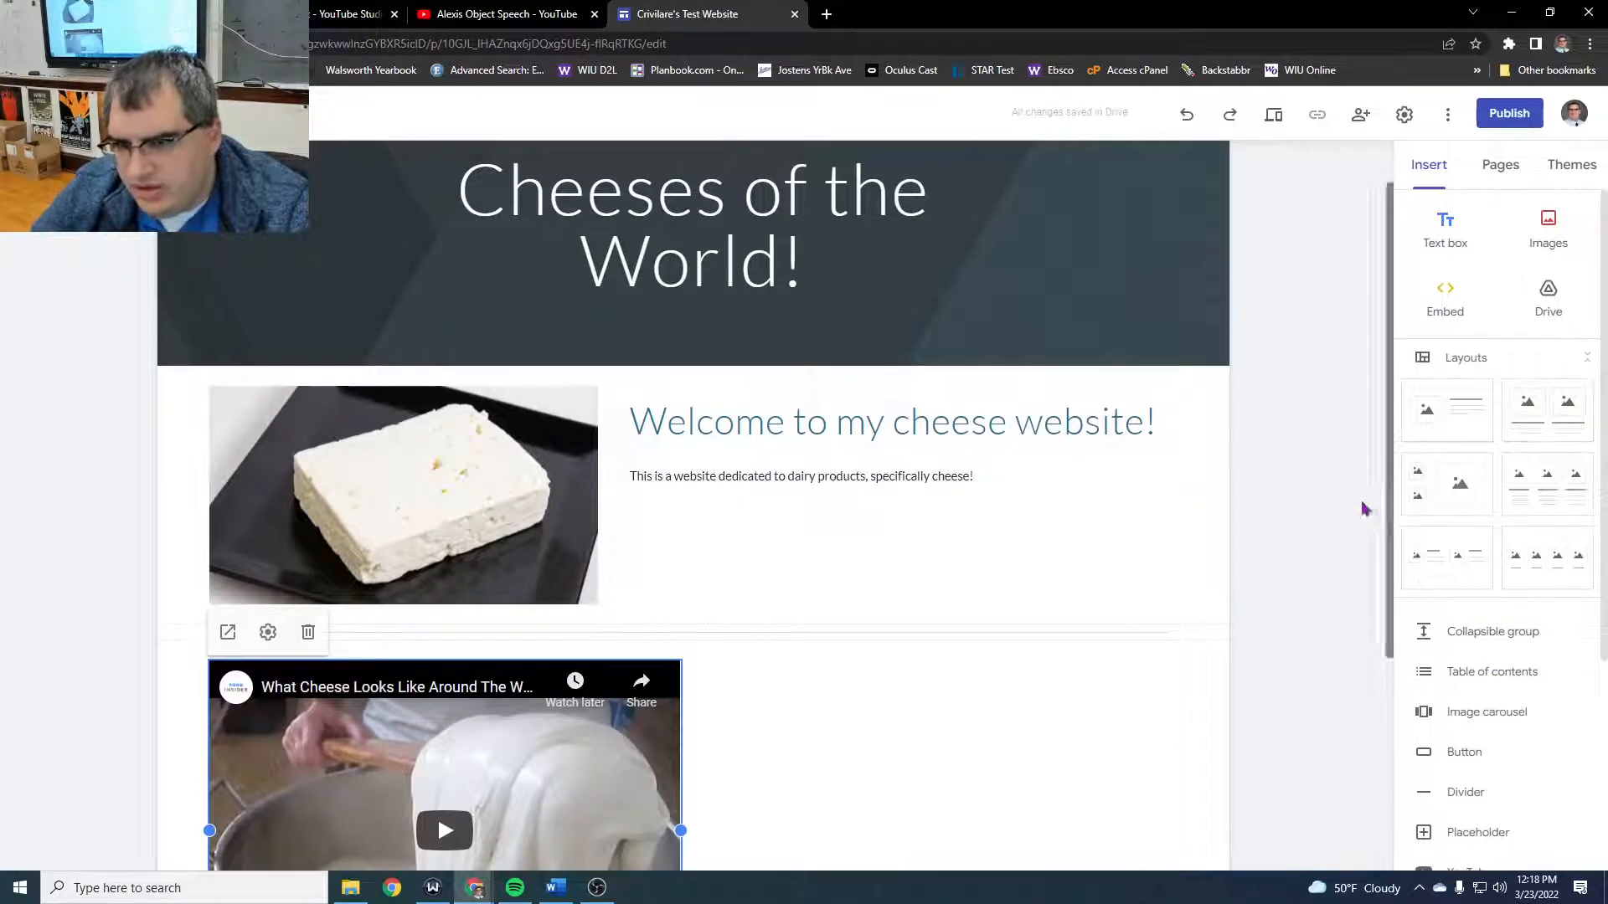
- Replace the home page's header image with the picture of grated cheese and a grater, found by an image search for "cheese"
scroll(1245, 553, up, 2)
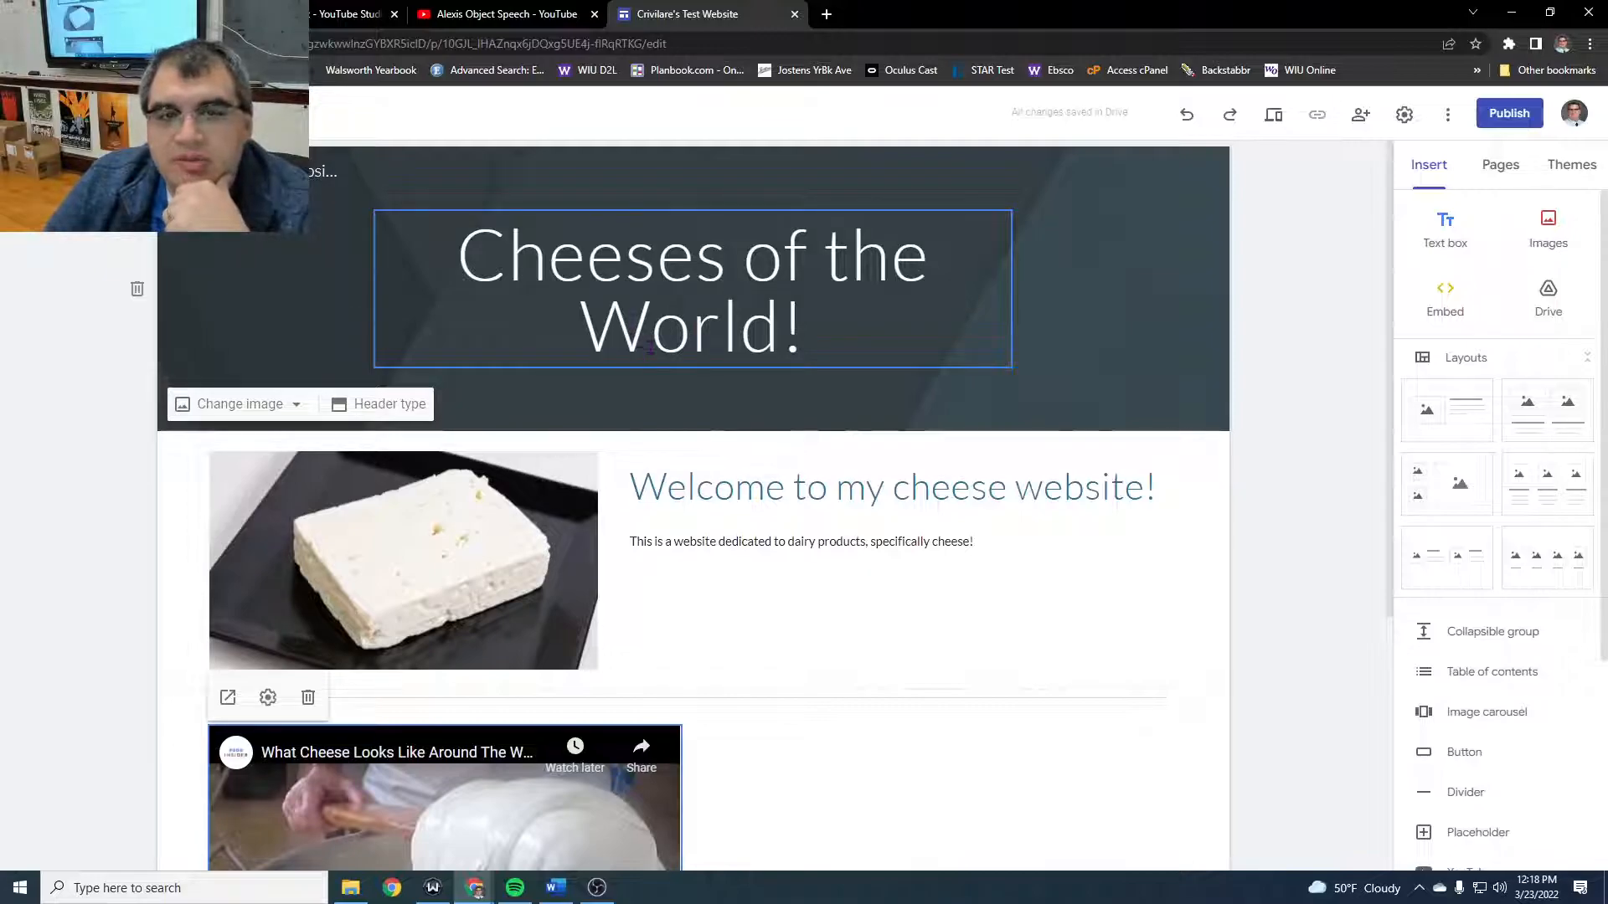
click(278, 410)
click(270, 488)
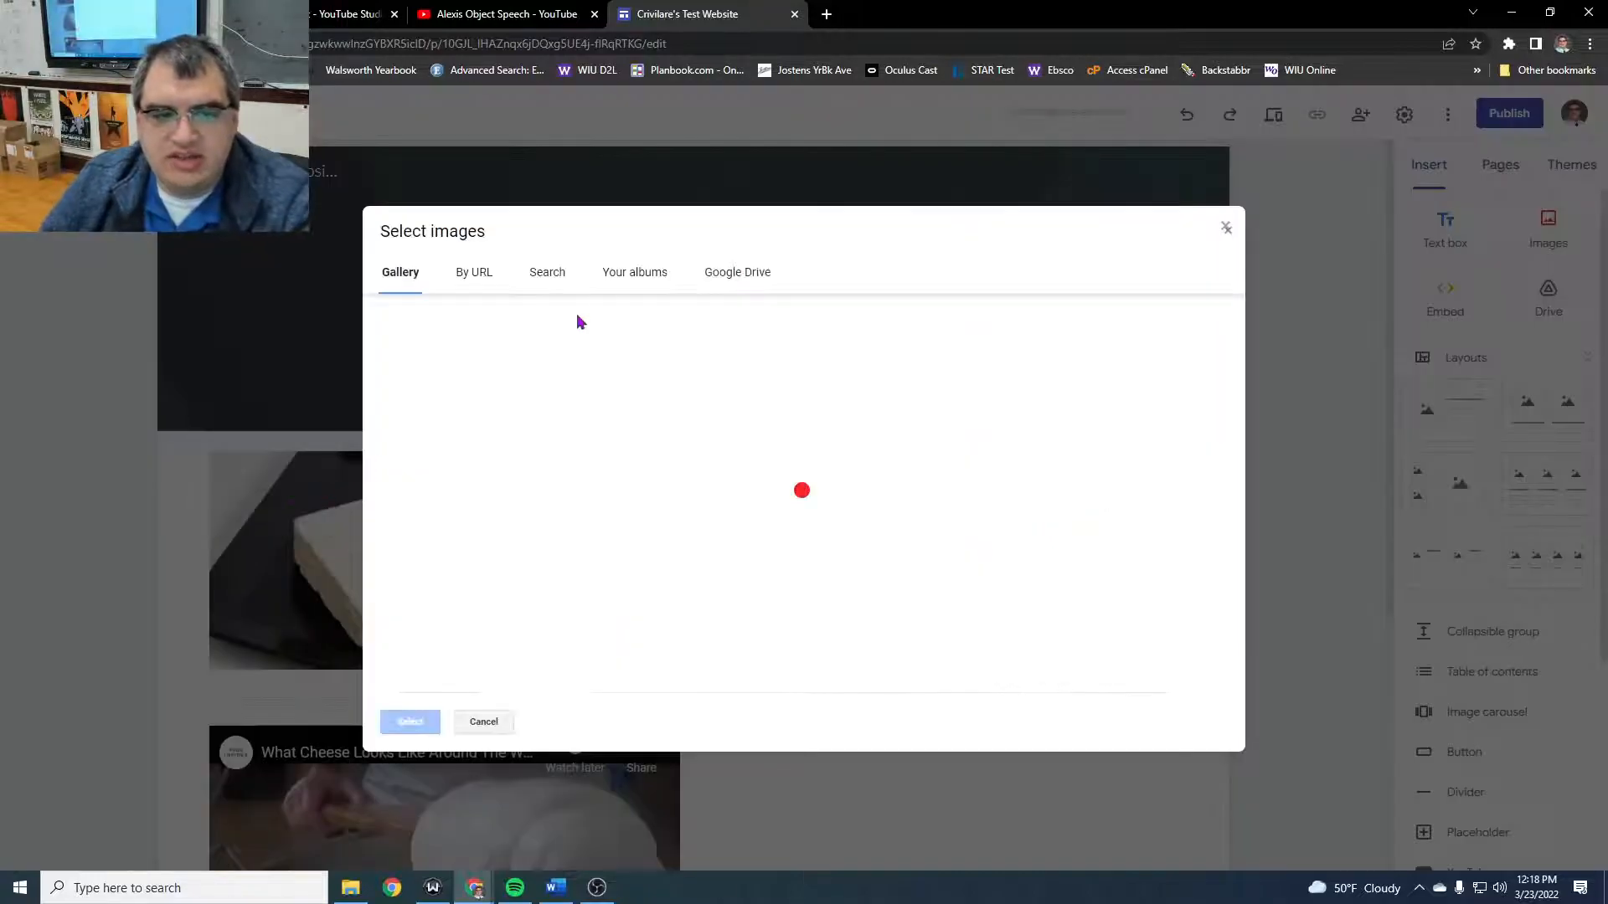
click(546, 275)
text(cheese)
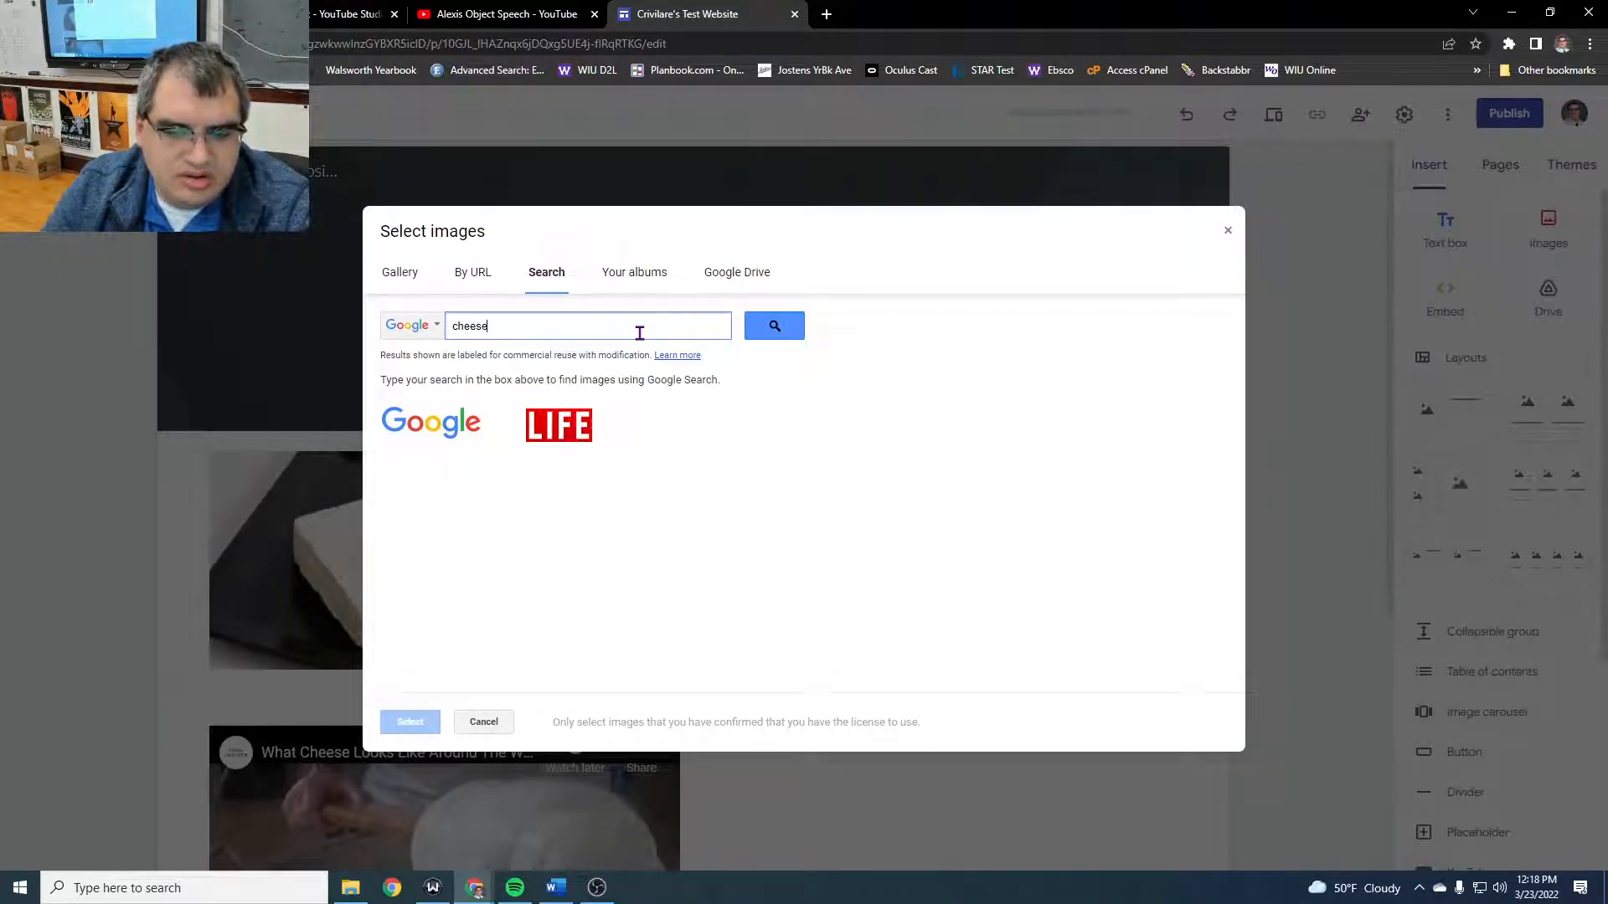
key(Return)
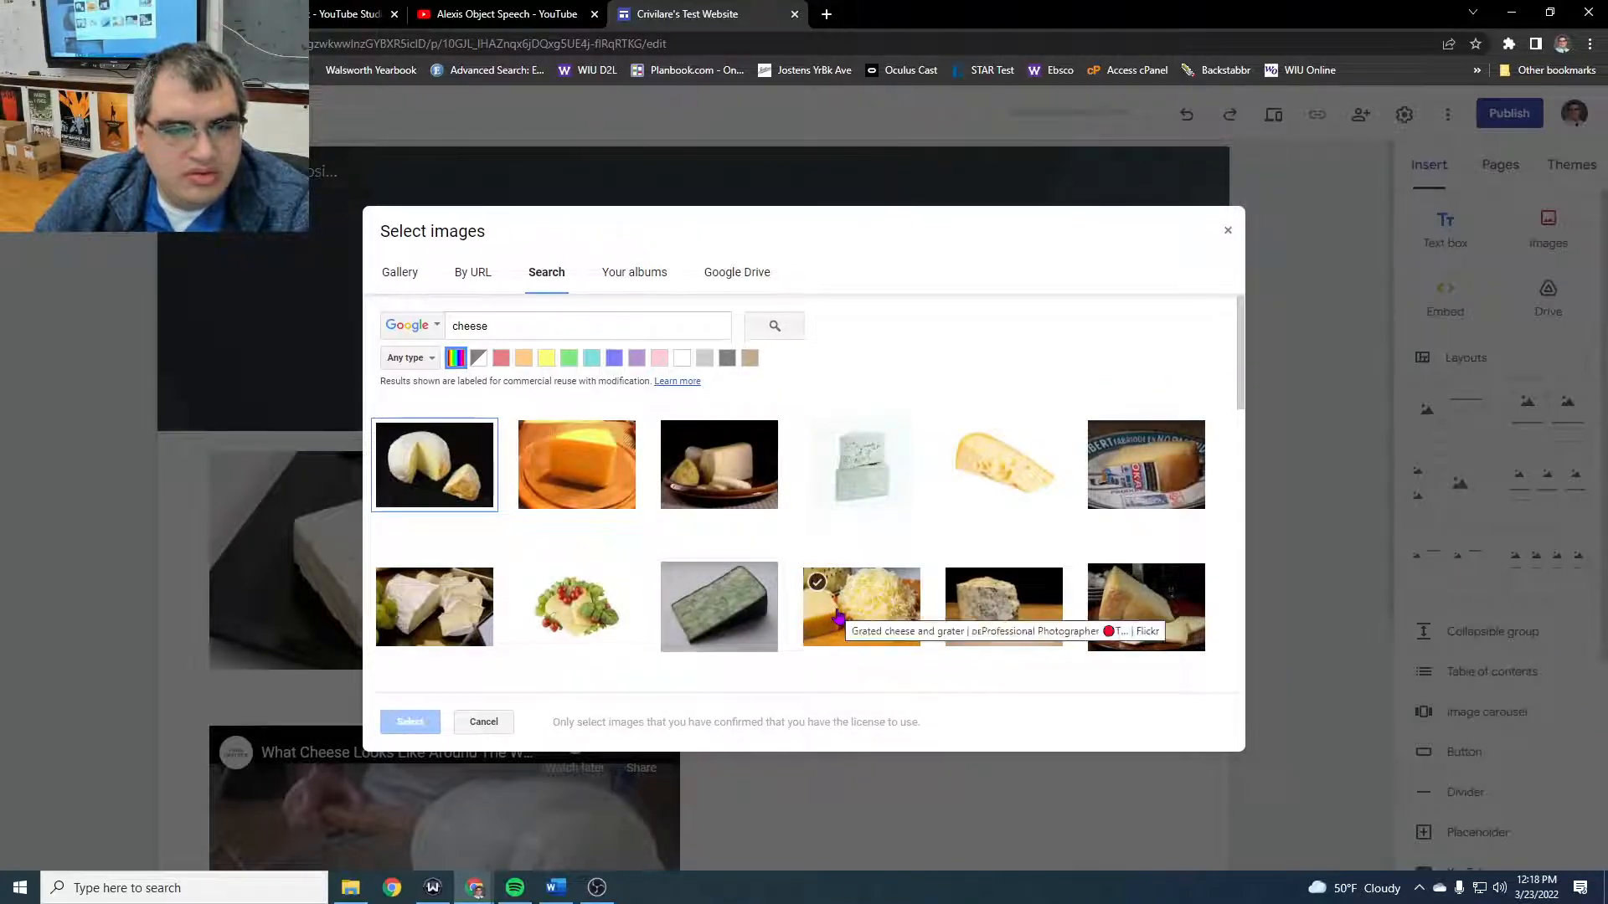
click(839, 618)
click(437, 722)
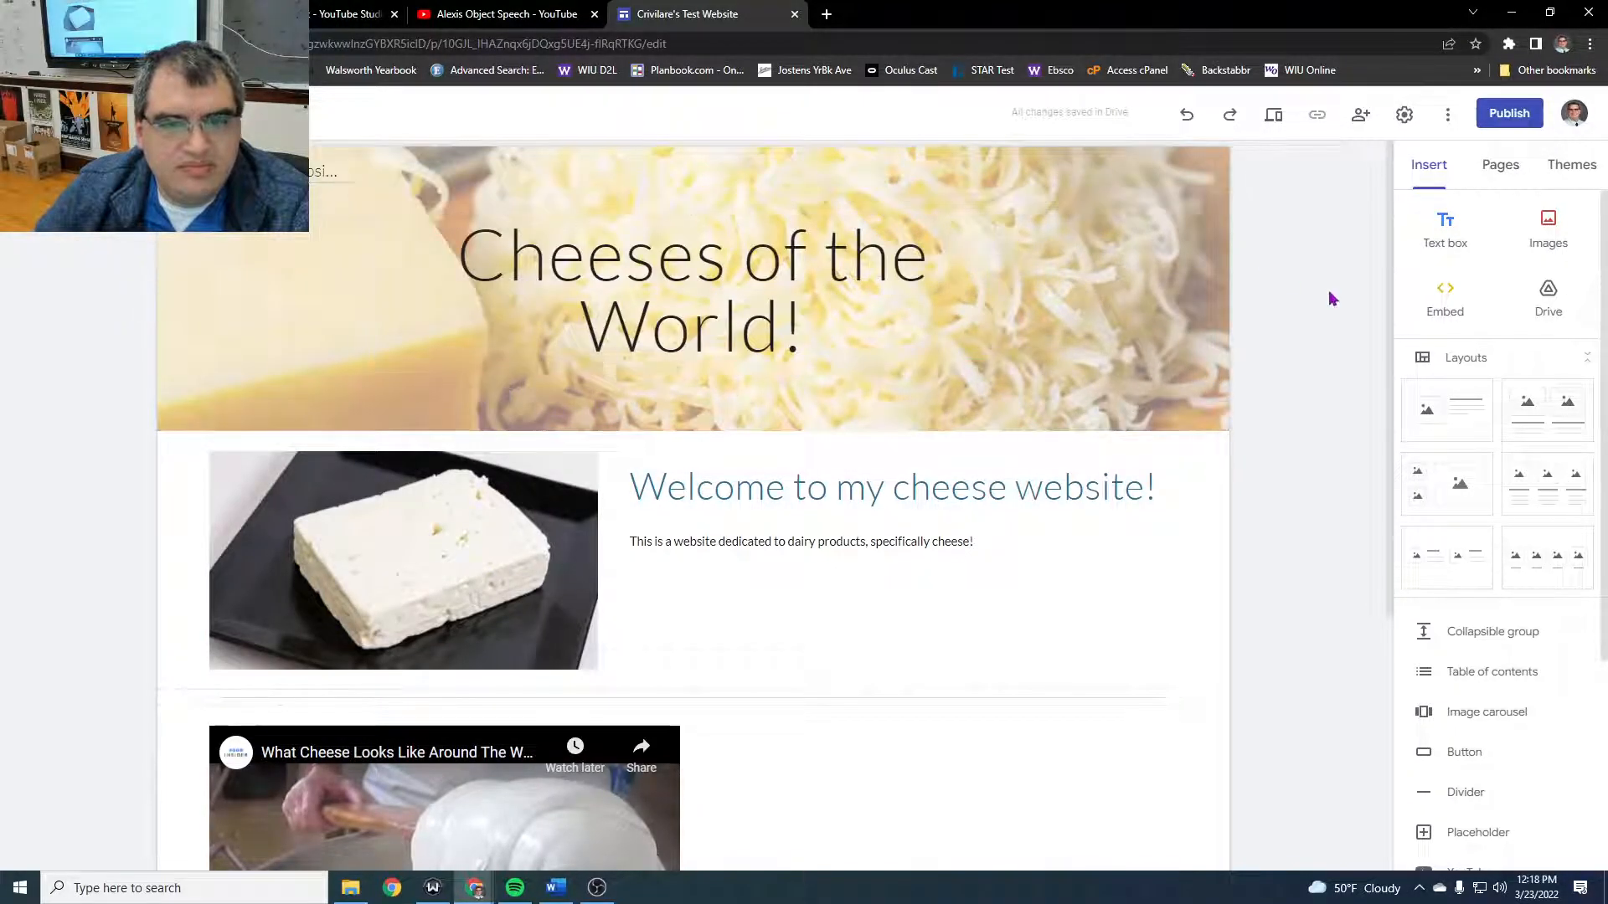
- Add a new page named "Goat Cheese" and test the site navigation between it and Home
click(1517, 180)
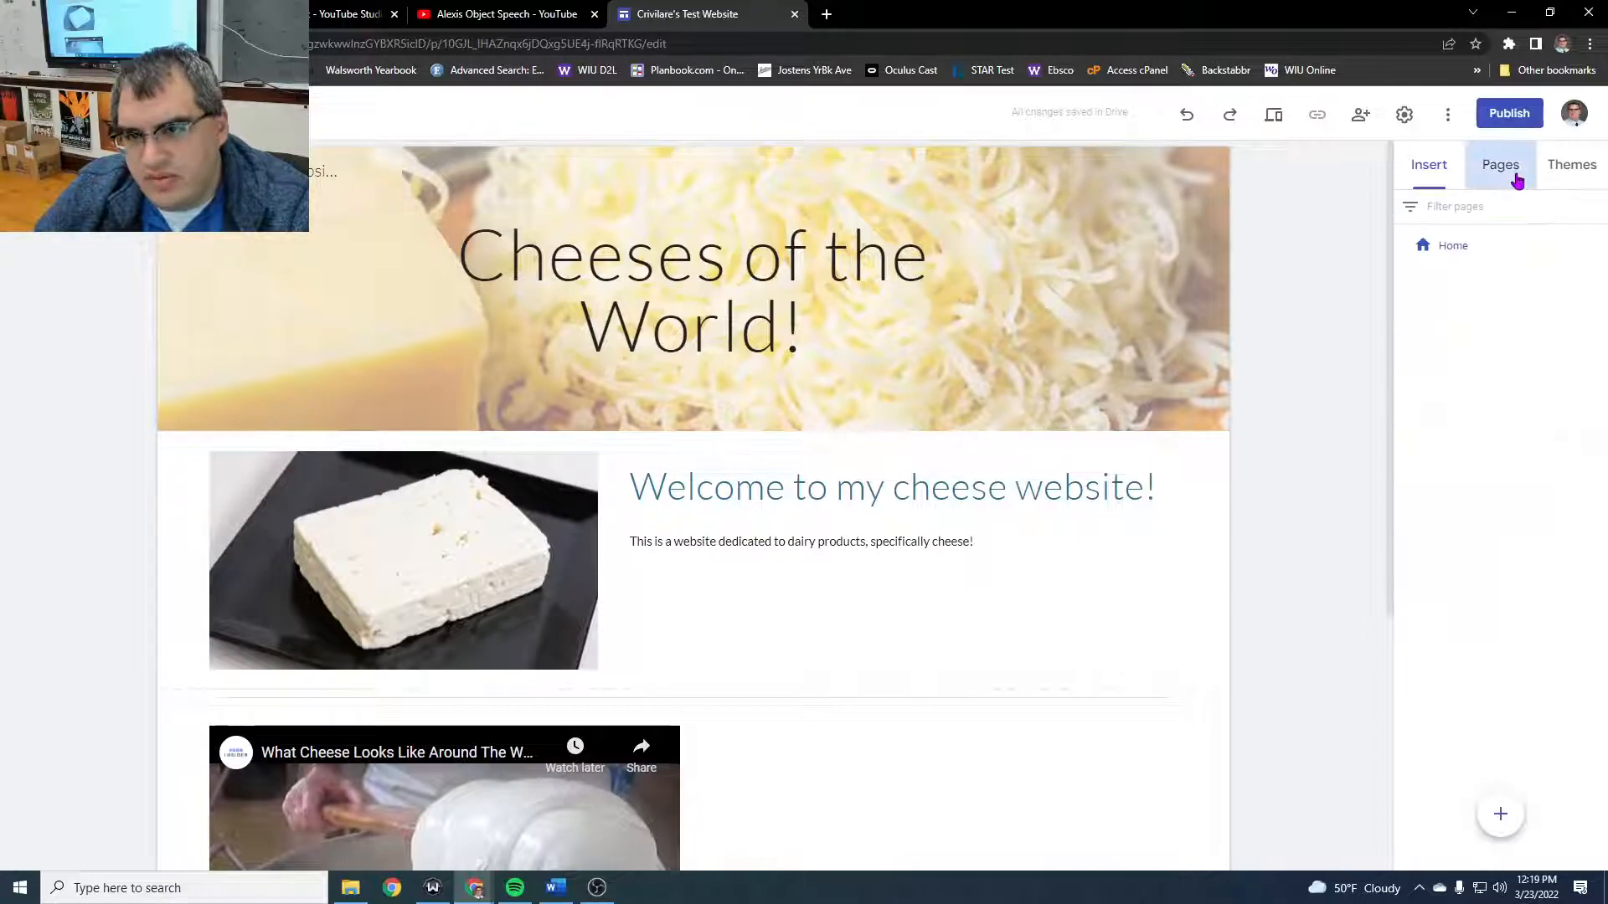
click(1459, 251)
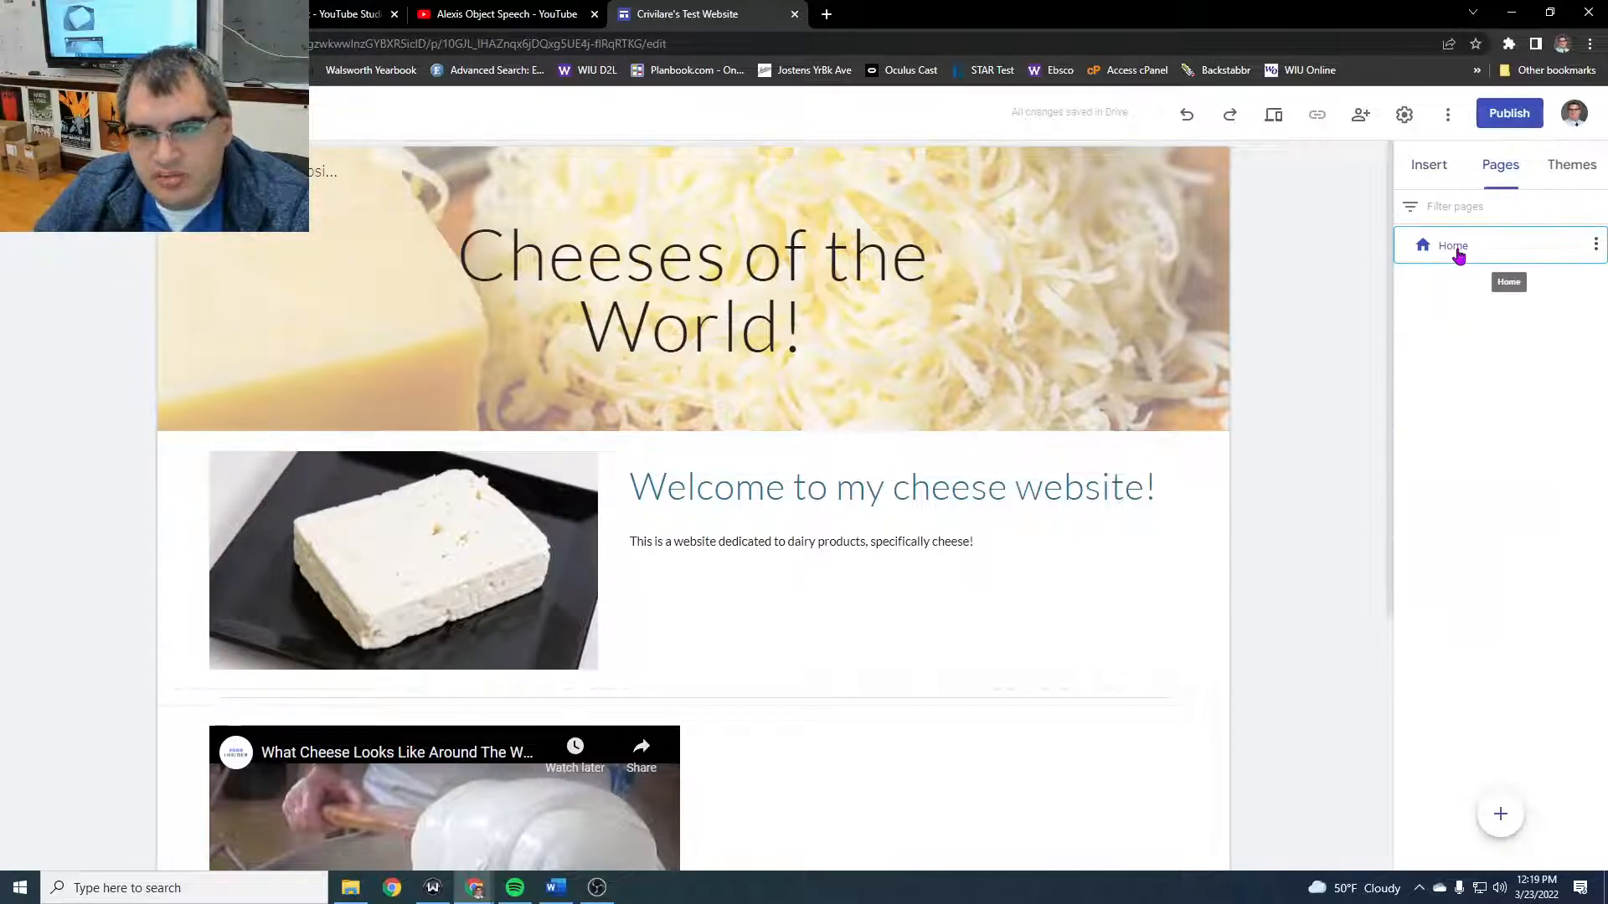
click(1597, 244)
click(1491, 631)
click(1501, 838)
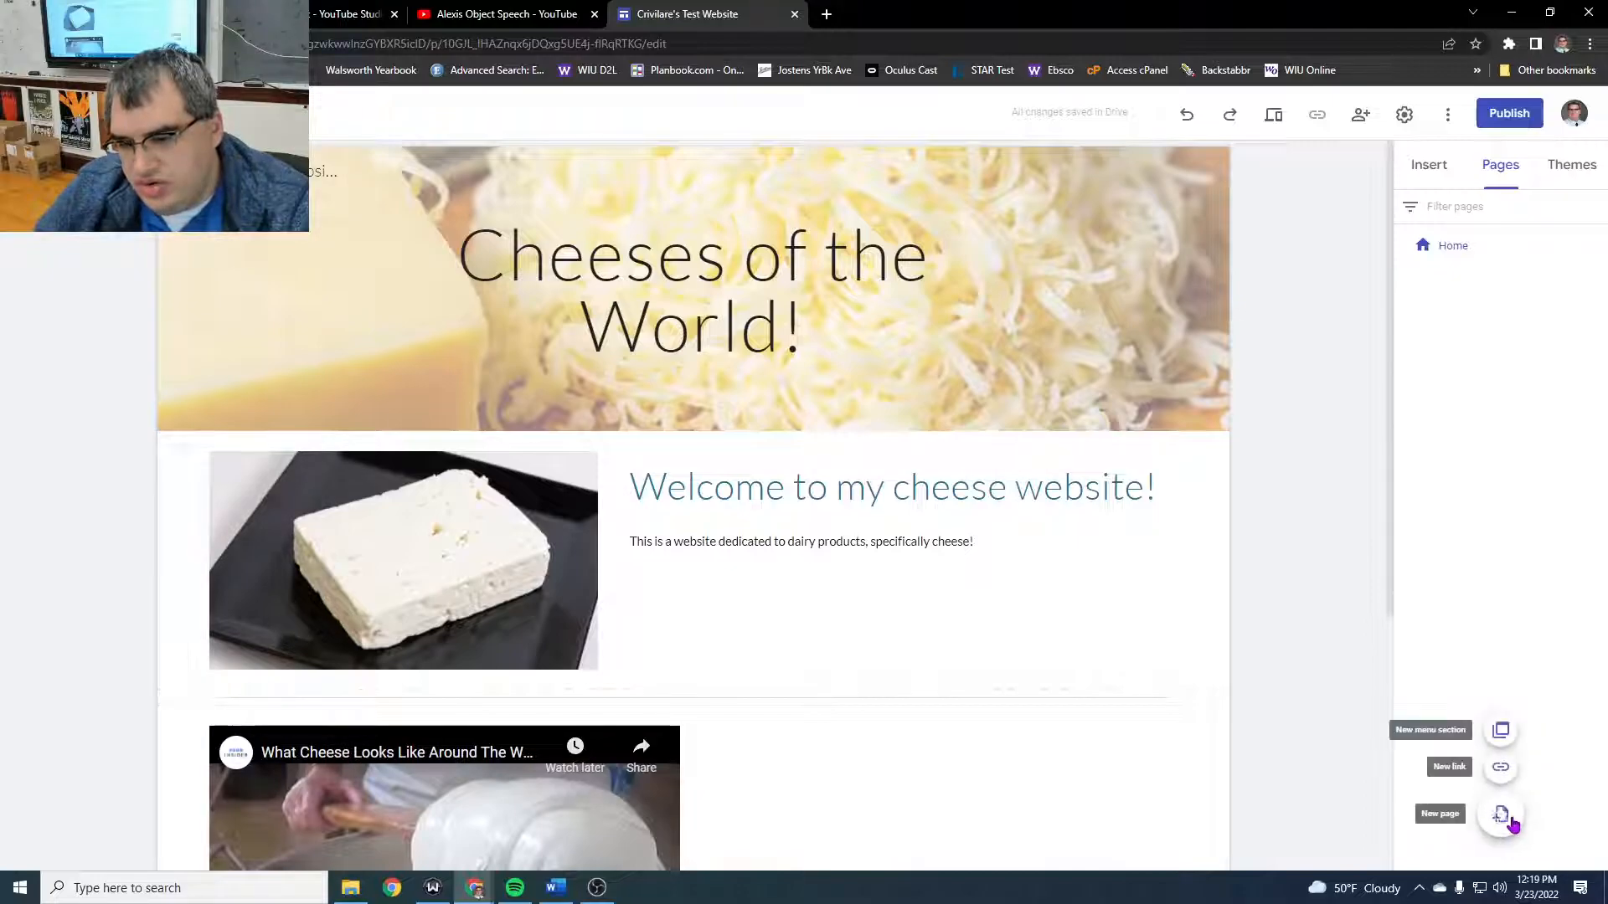
click(1506, 819)
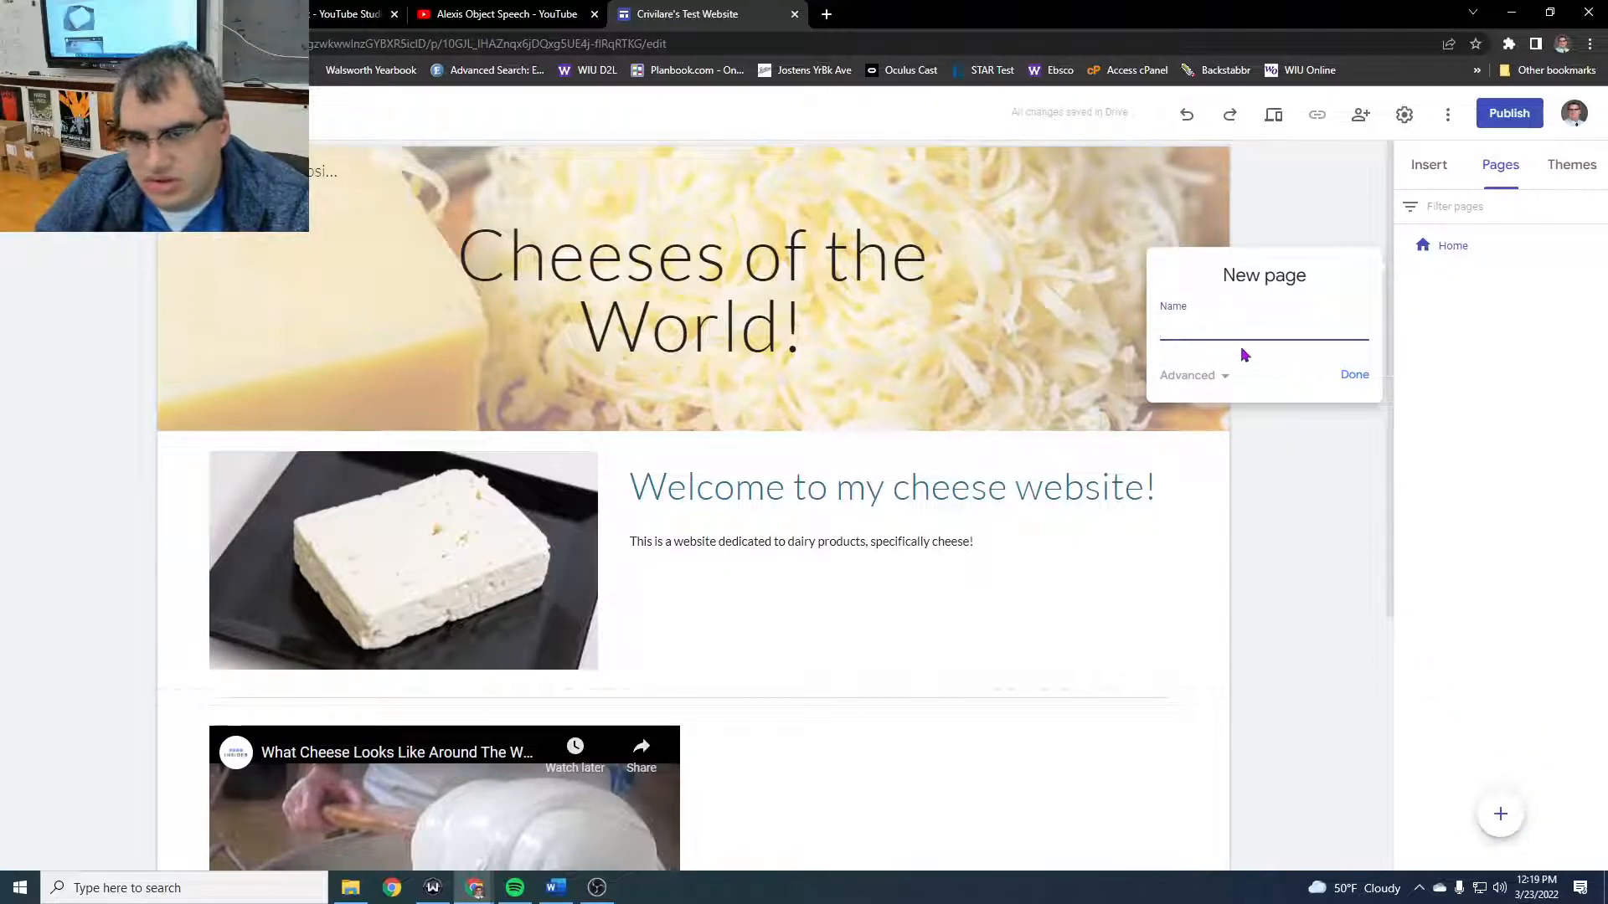
click(1349, 376)
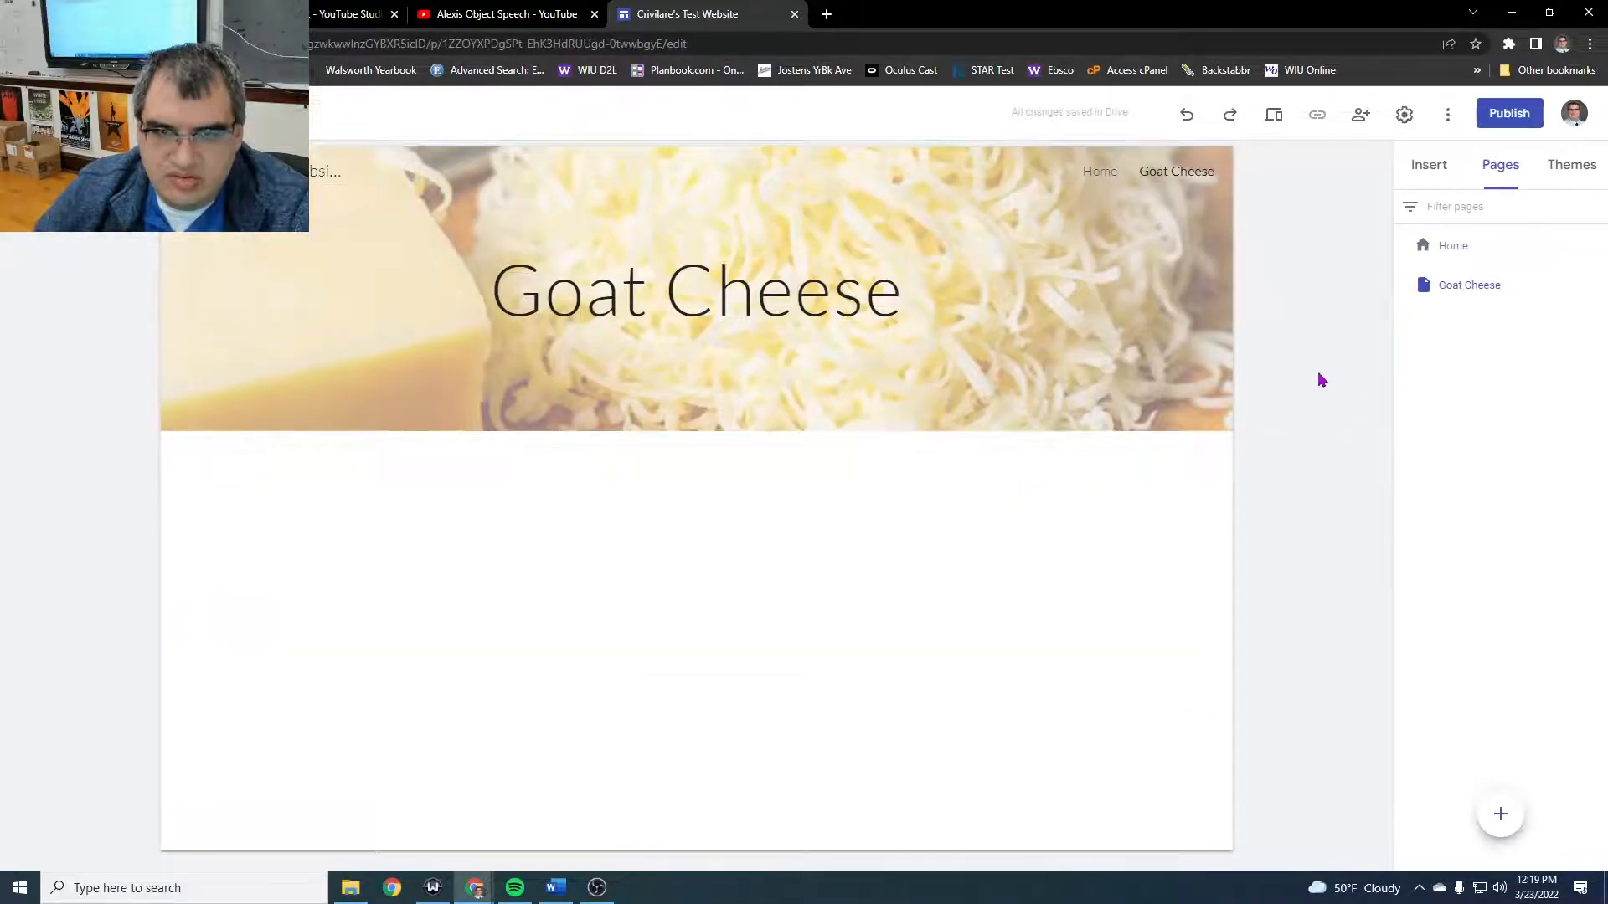
click(1099, 173)
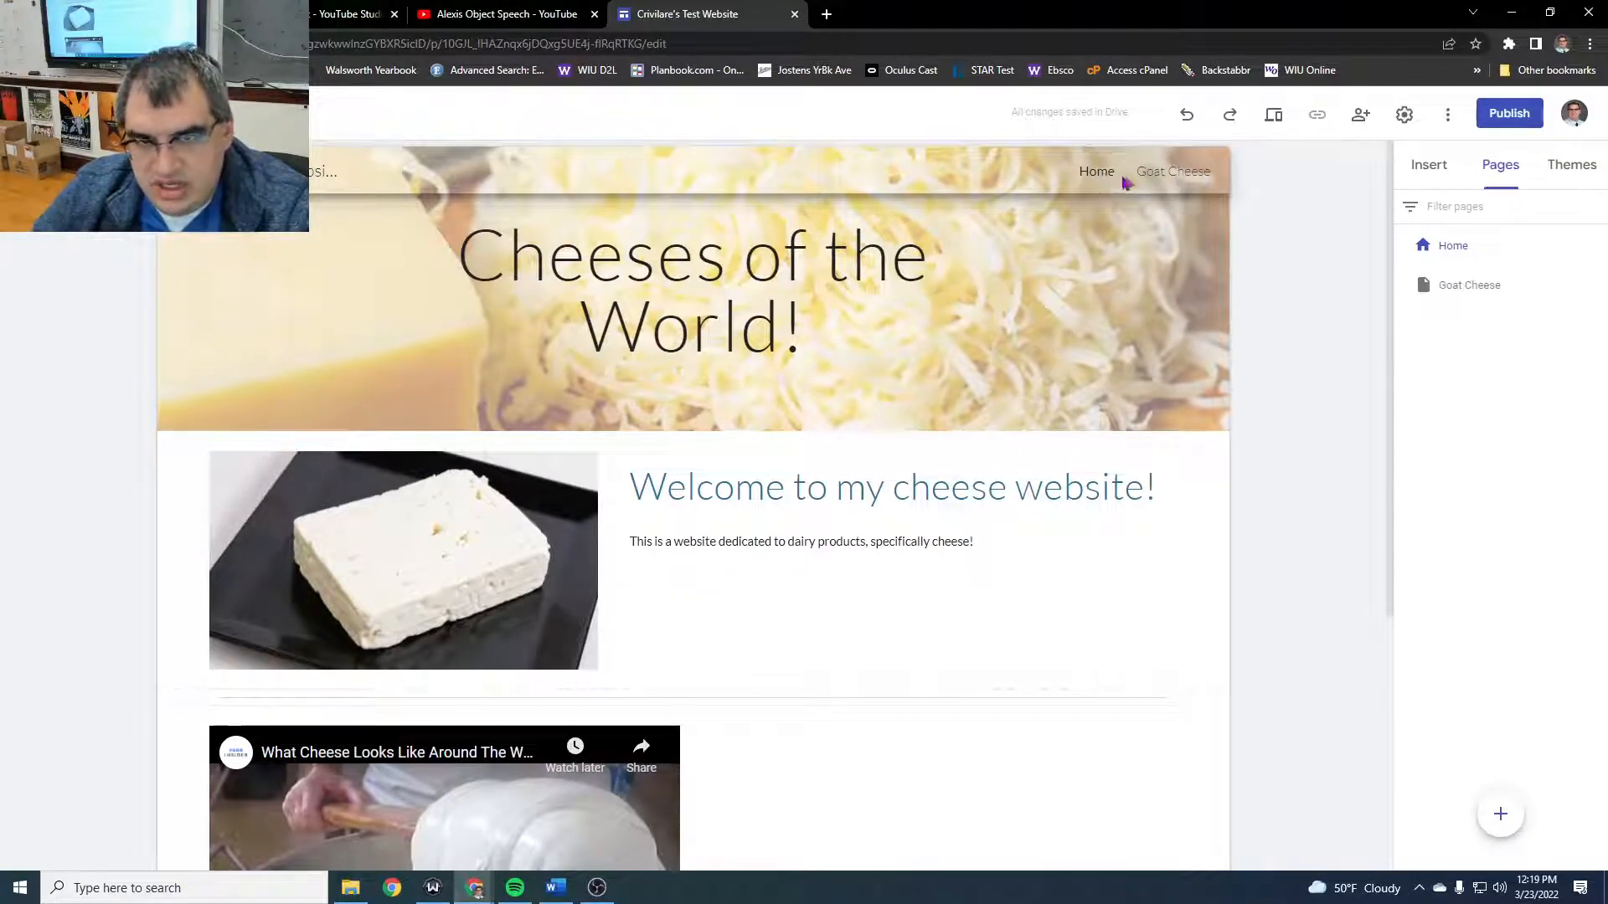
click(1150, 174)
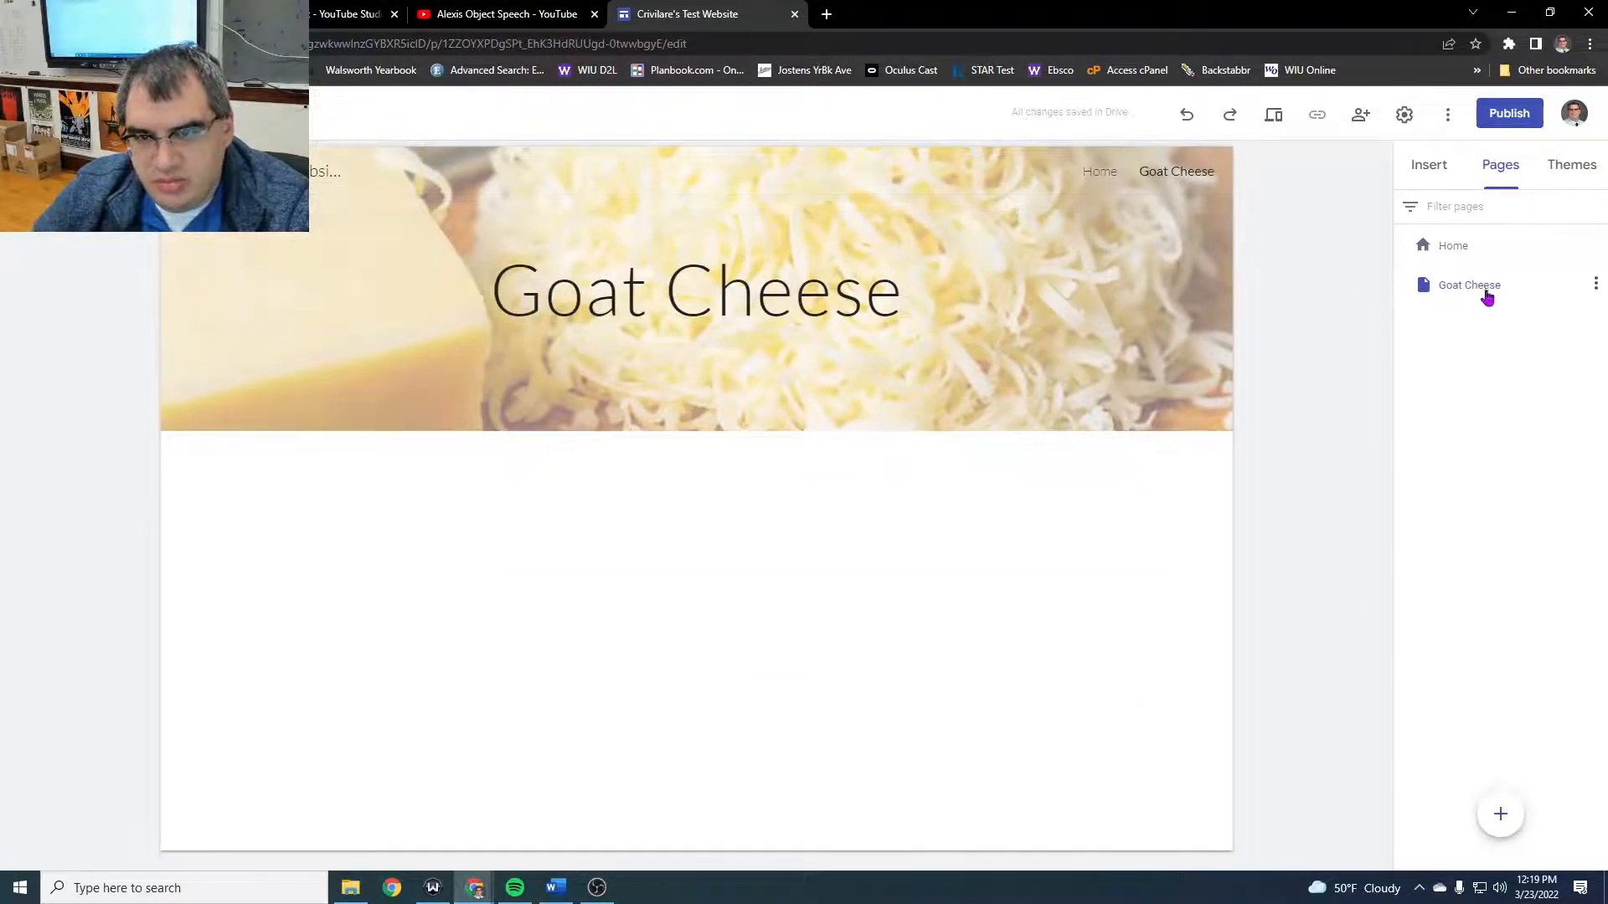
- Insert the layout with three images and captions on the Goat Cheese page and title its first column "Goat Cheese A"
click(1430, 165)
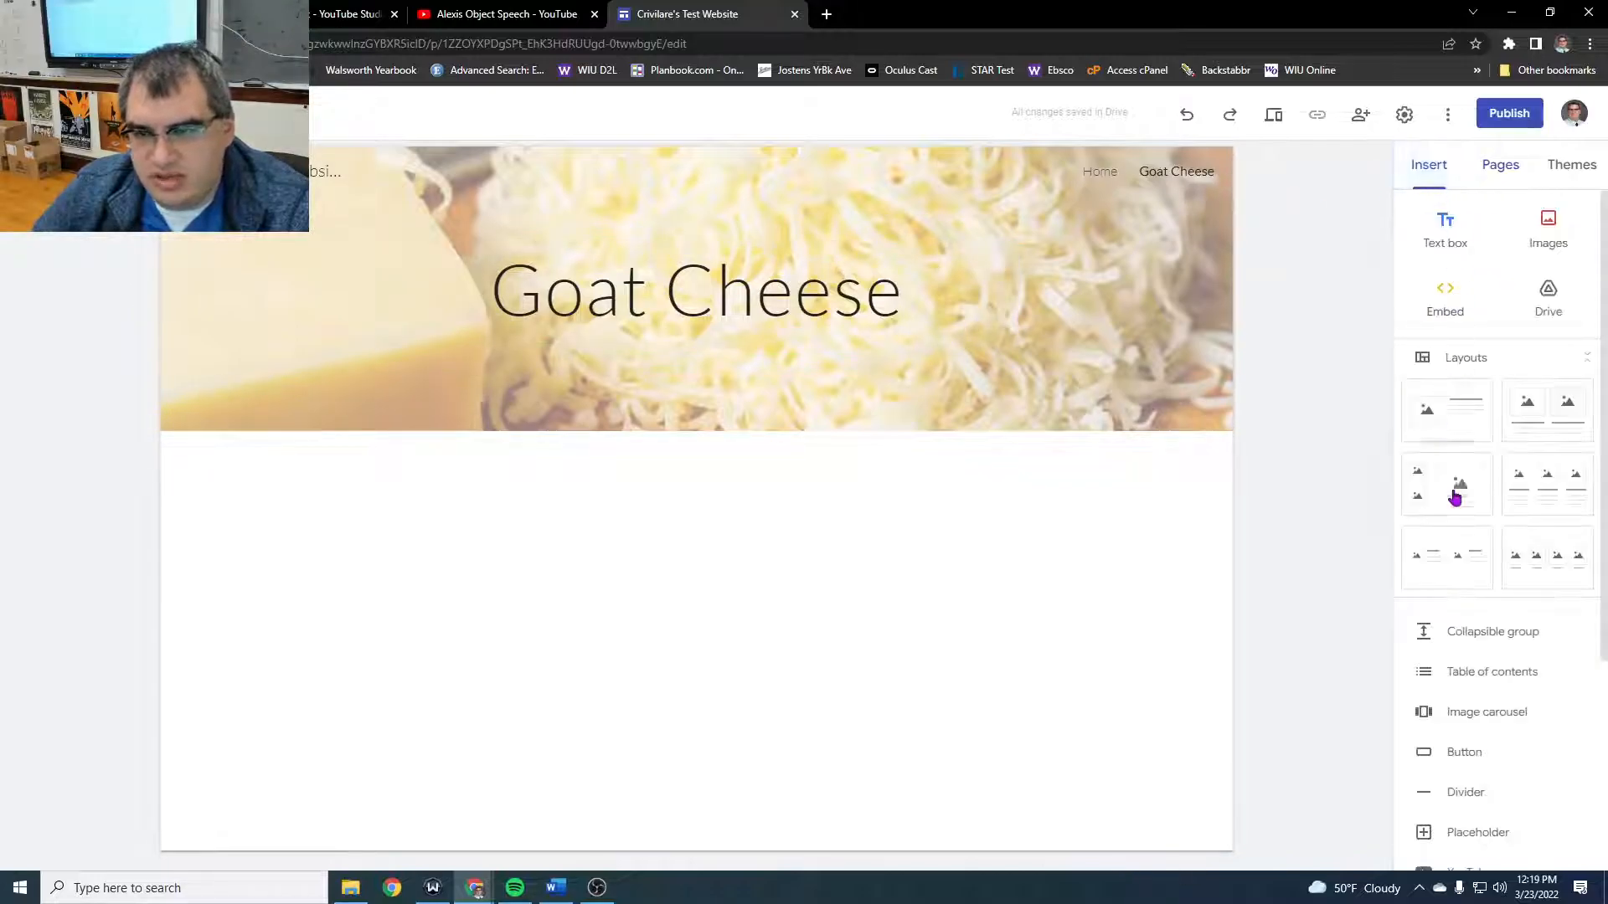
drag(1548, 484, 797, 542)
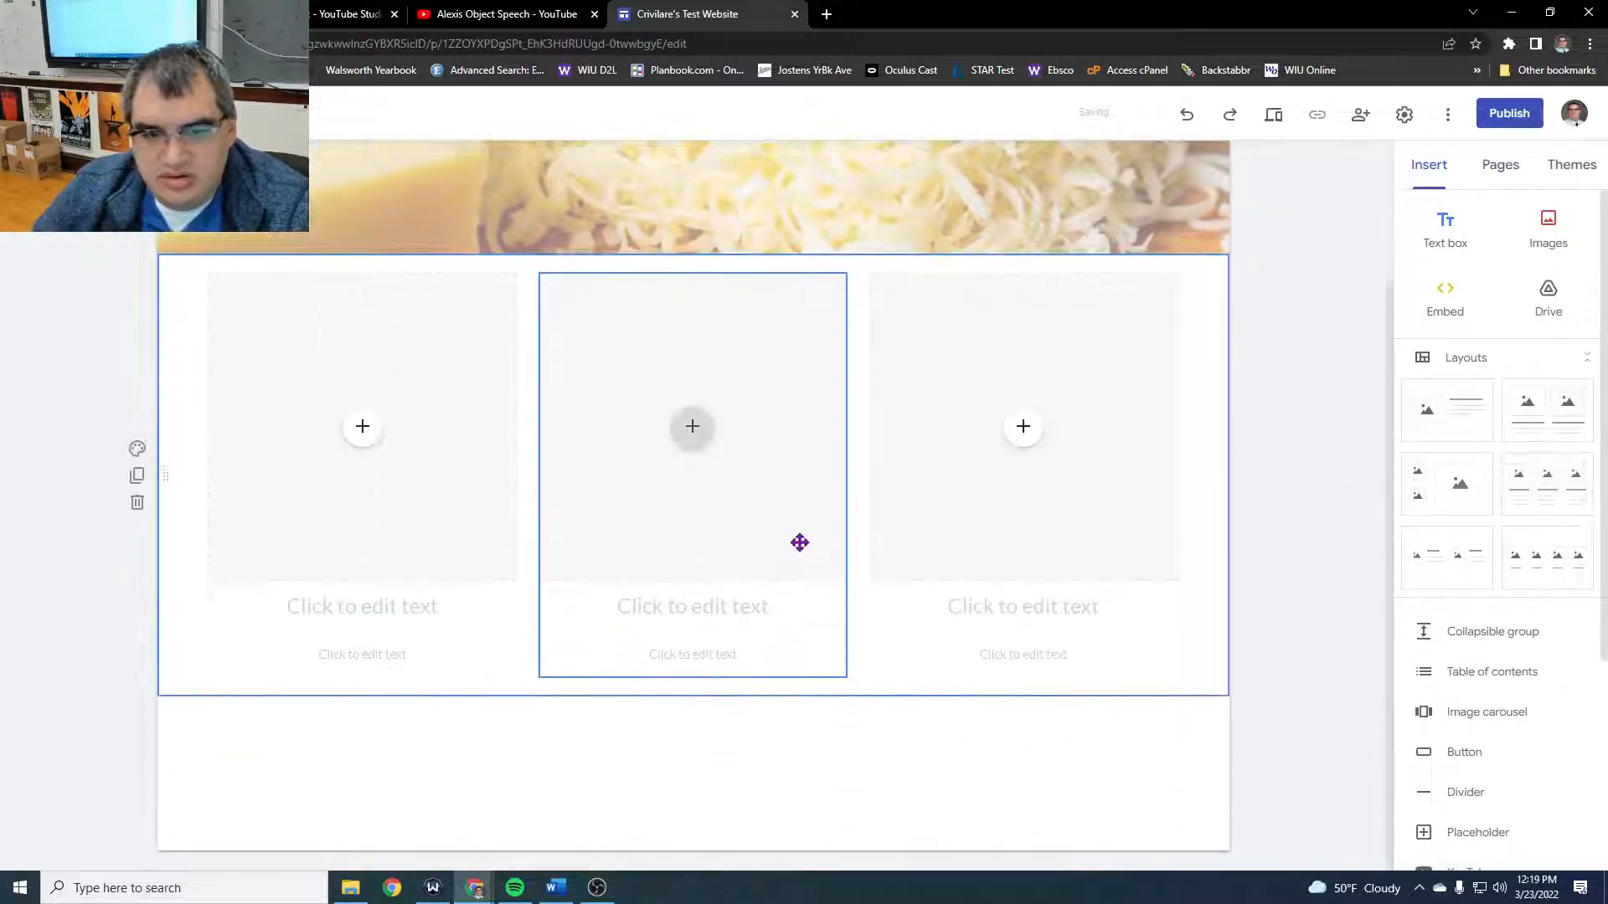
click(366, 597)
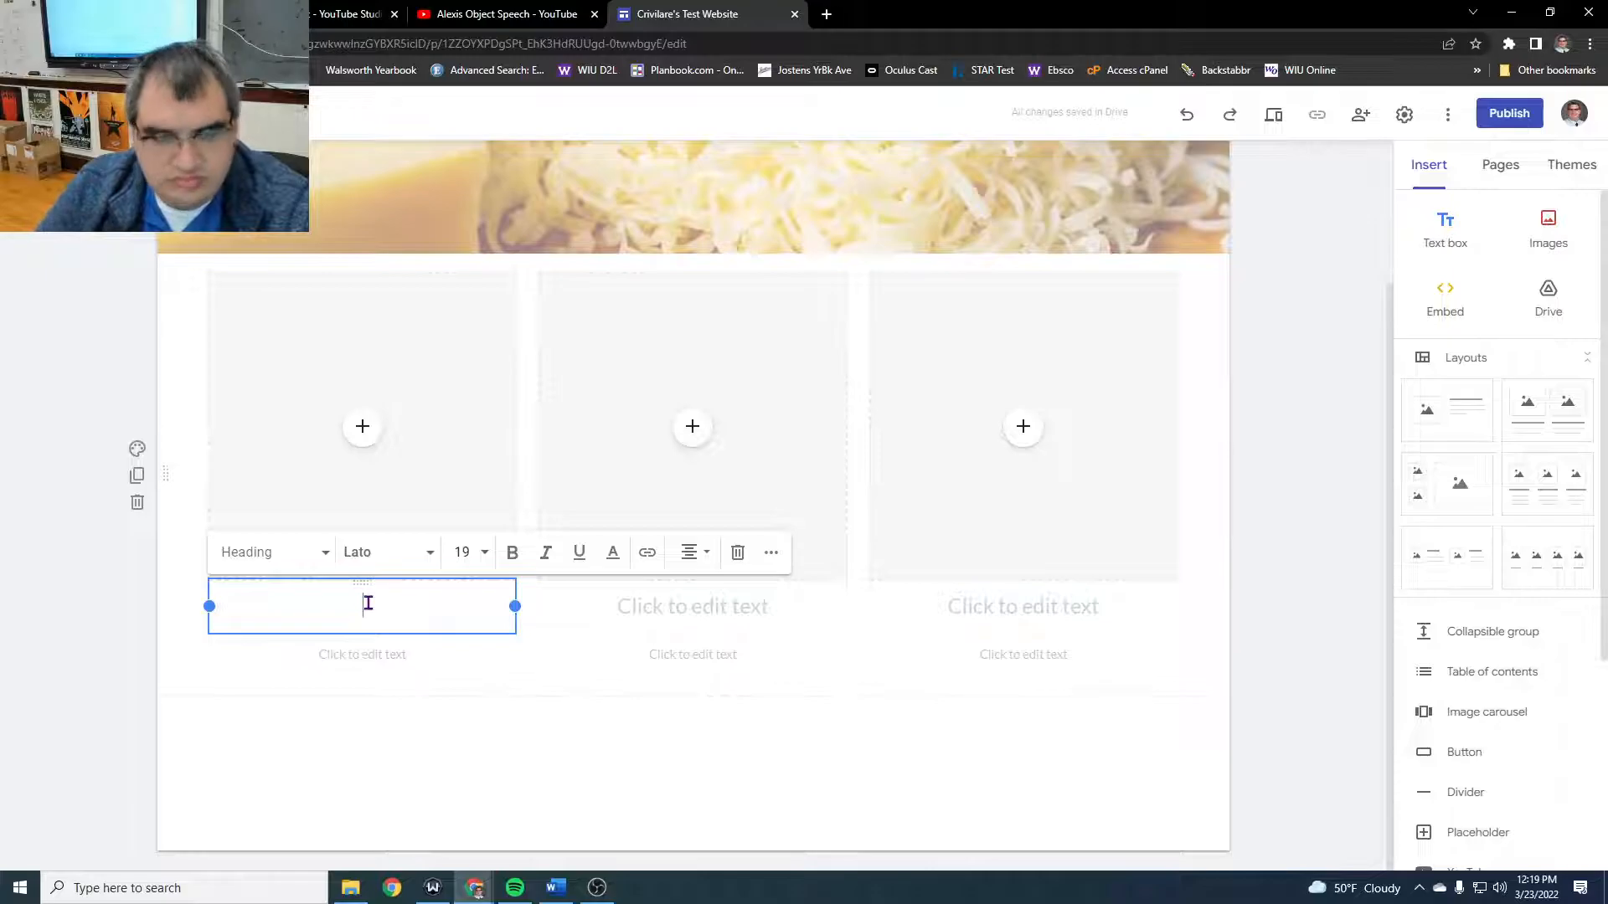
text(Goal Ch)
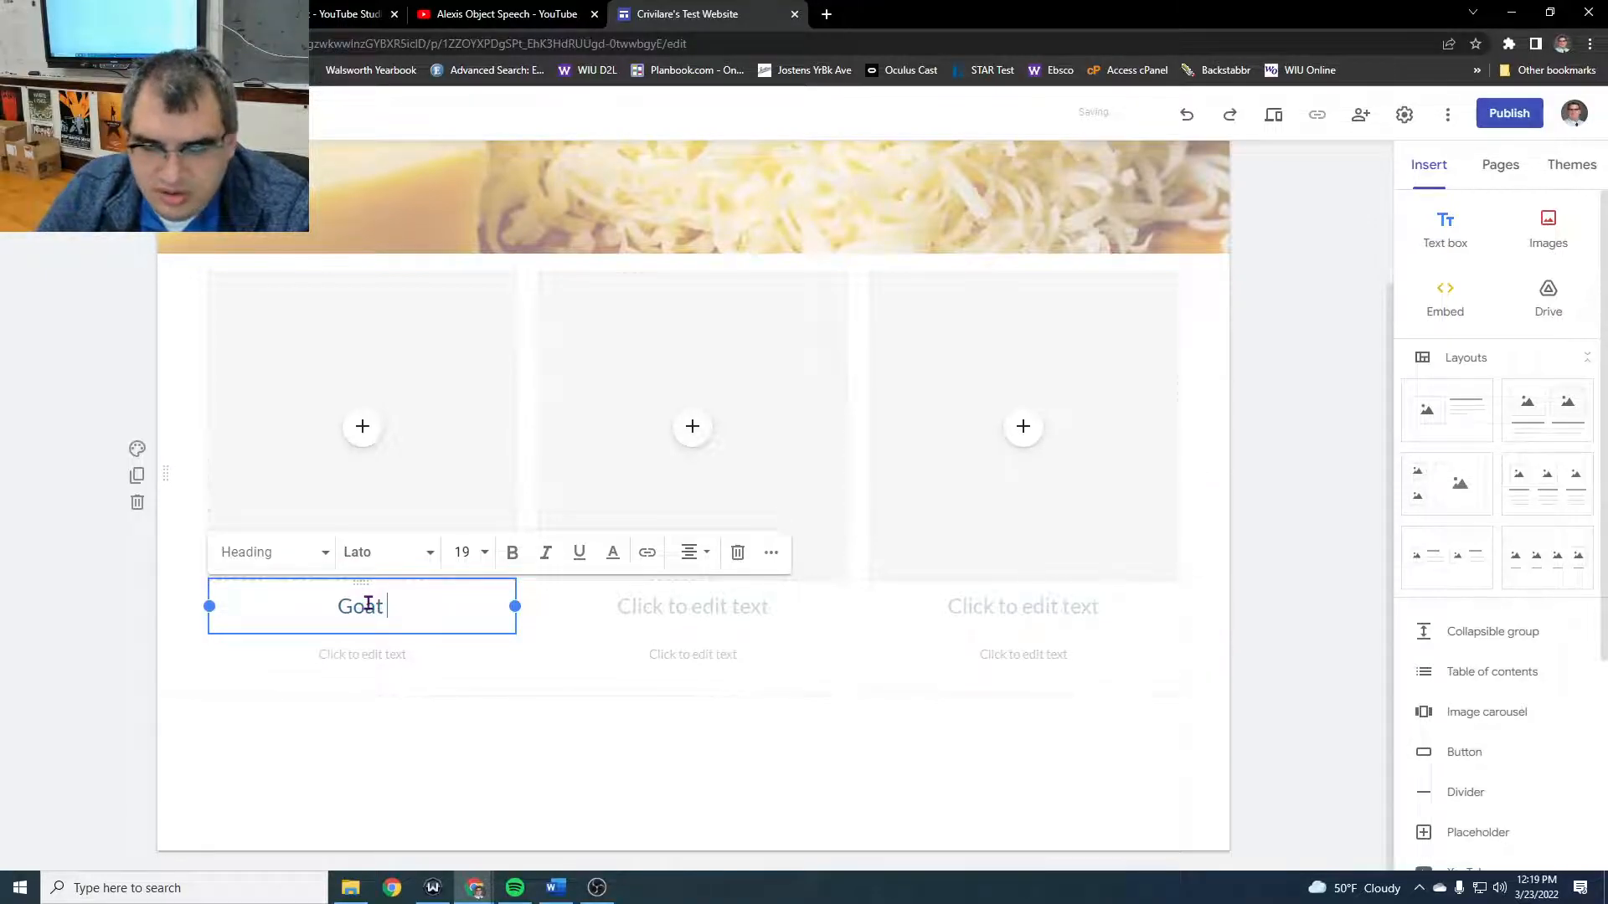
text(eese A)
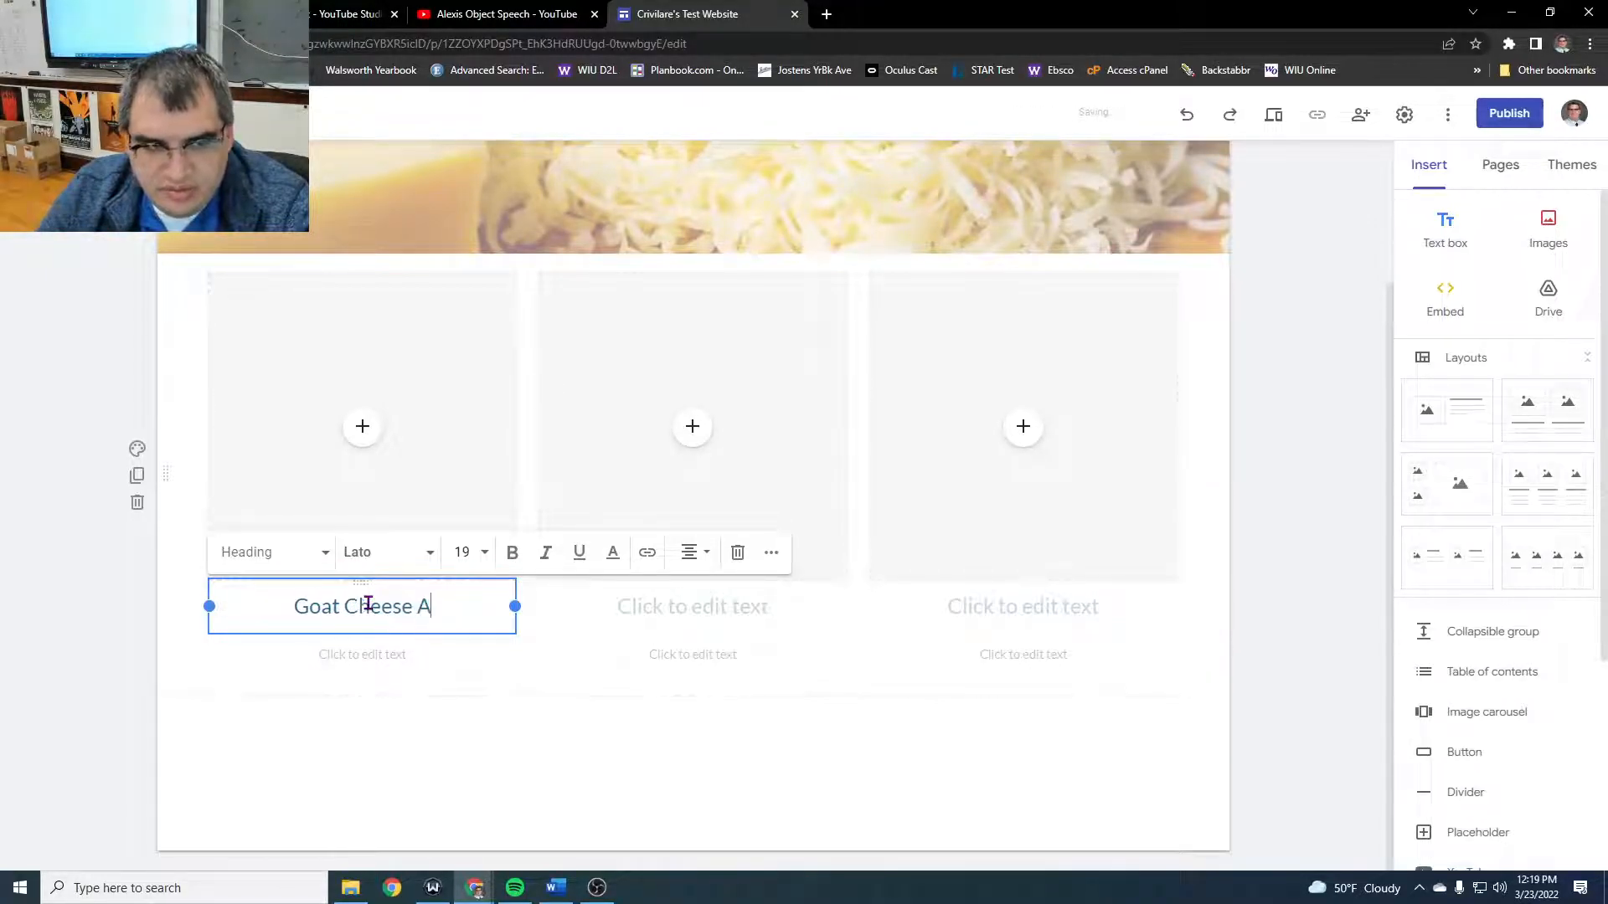
- Title the second column "Goat Cheese B" and the third column "Goat Cheese C"
click(737, 608)
text(G)
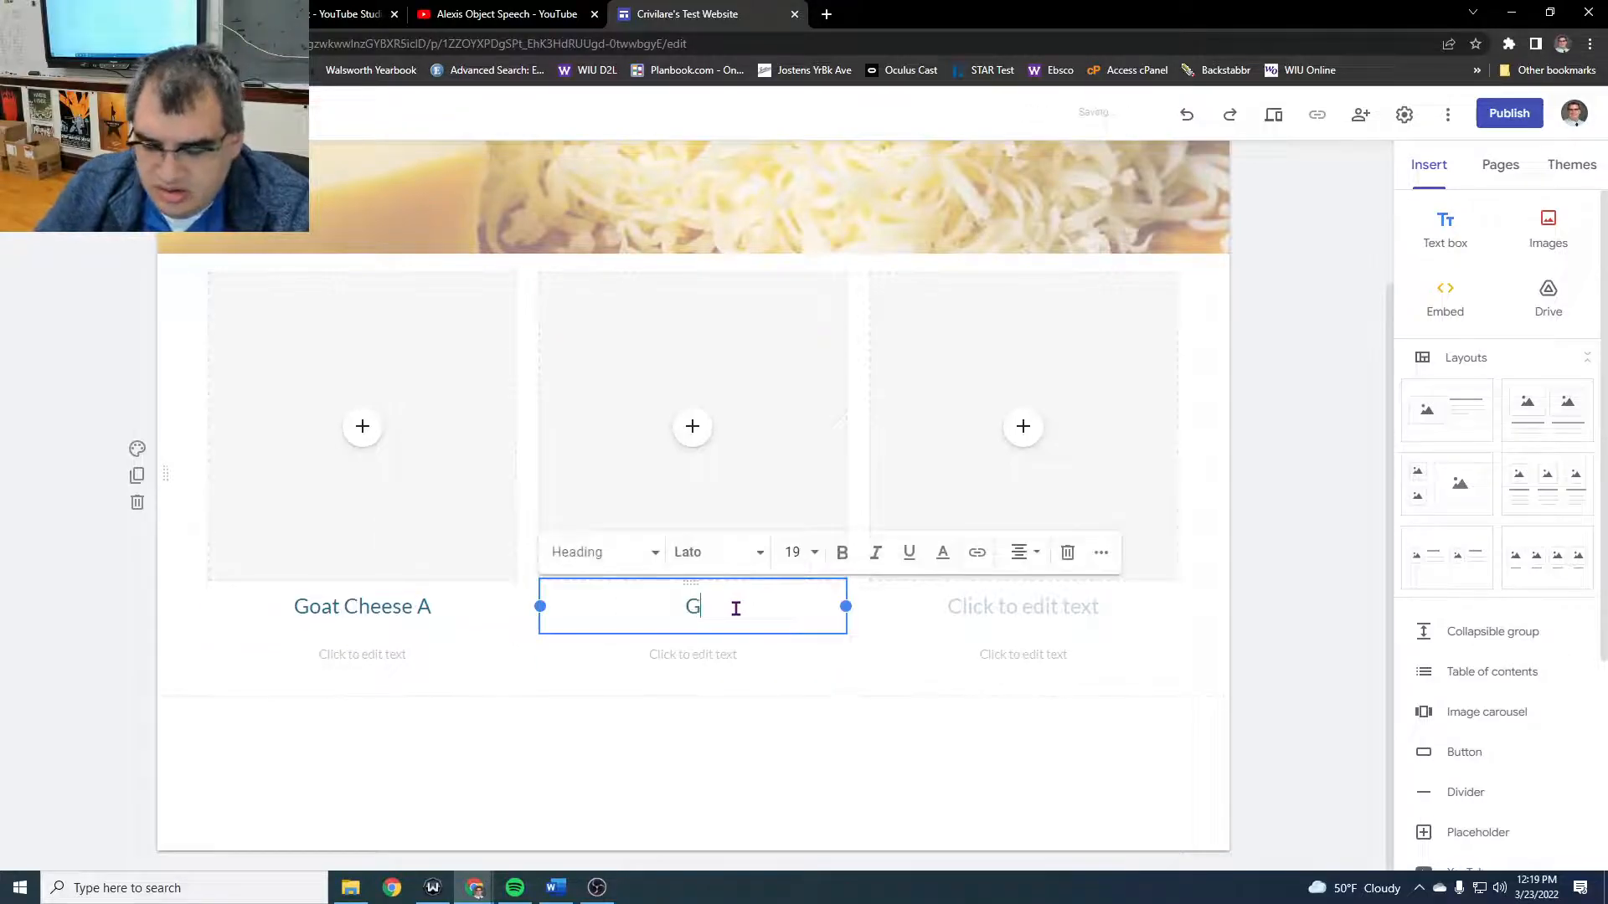
text(oat Cheese B)
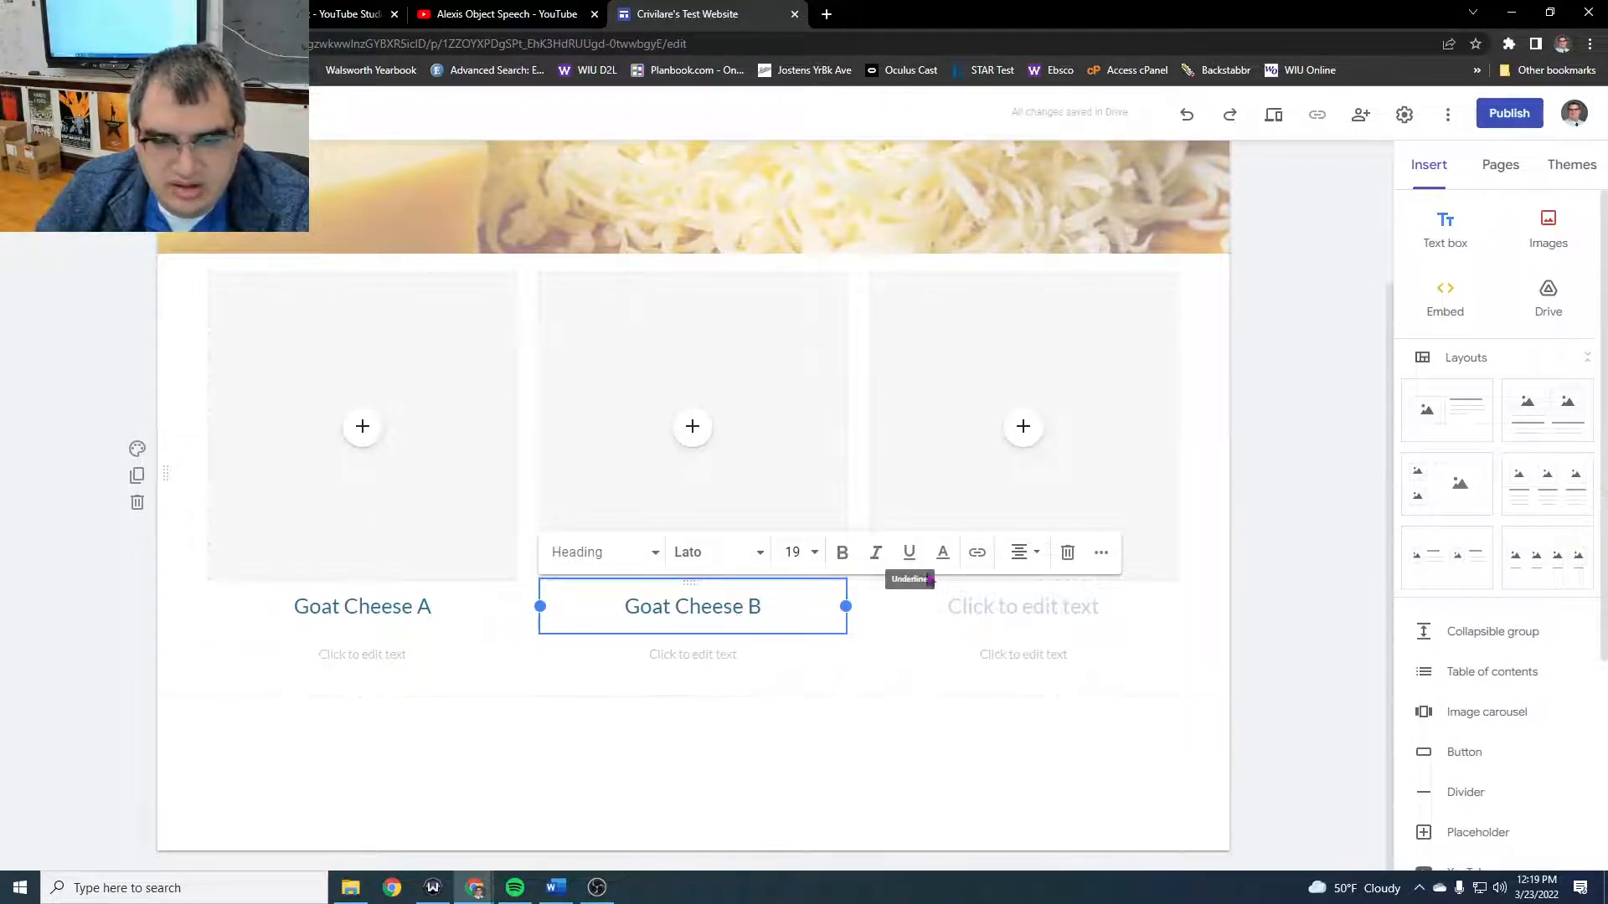
click(984, 614)
text(G)
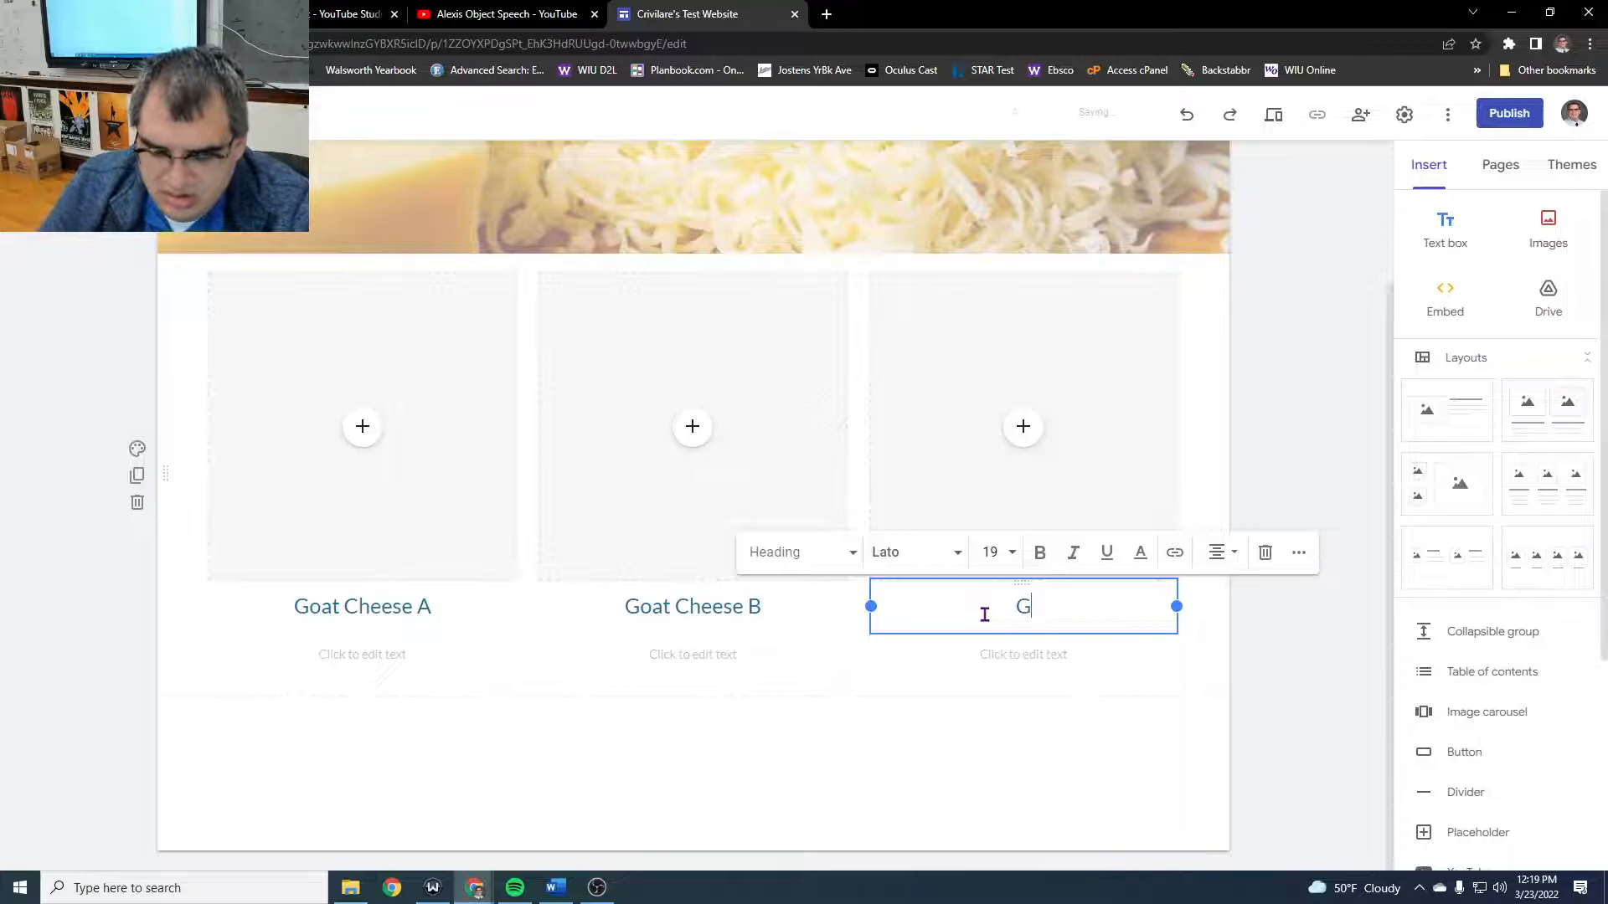
text(oat Cheese C)
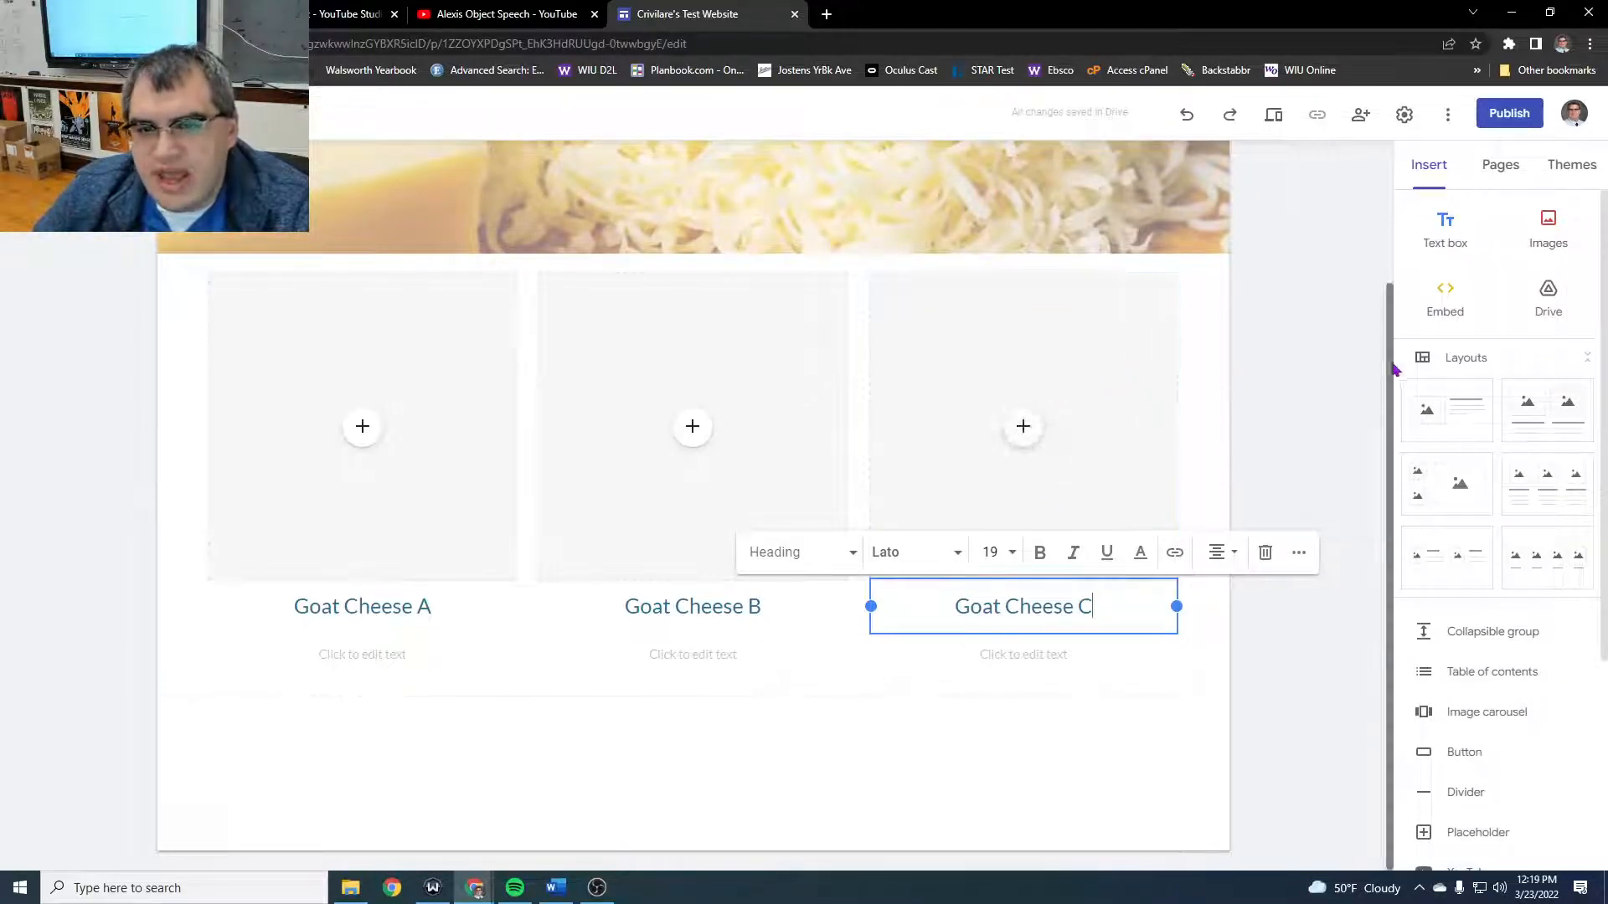
click(1324, 400)
- Try the Aristotle theme in green and the Diplomat theme in dark purple on the site
scroll(1246, 761, up, 2)
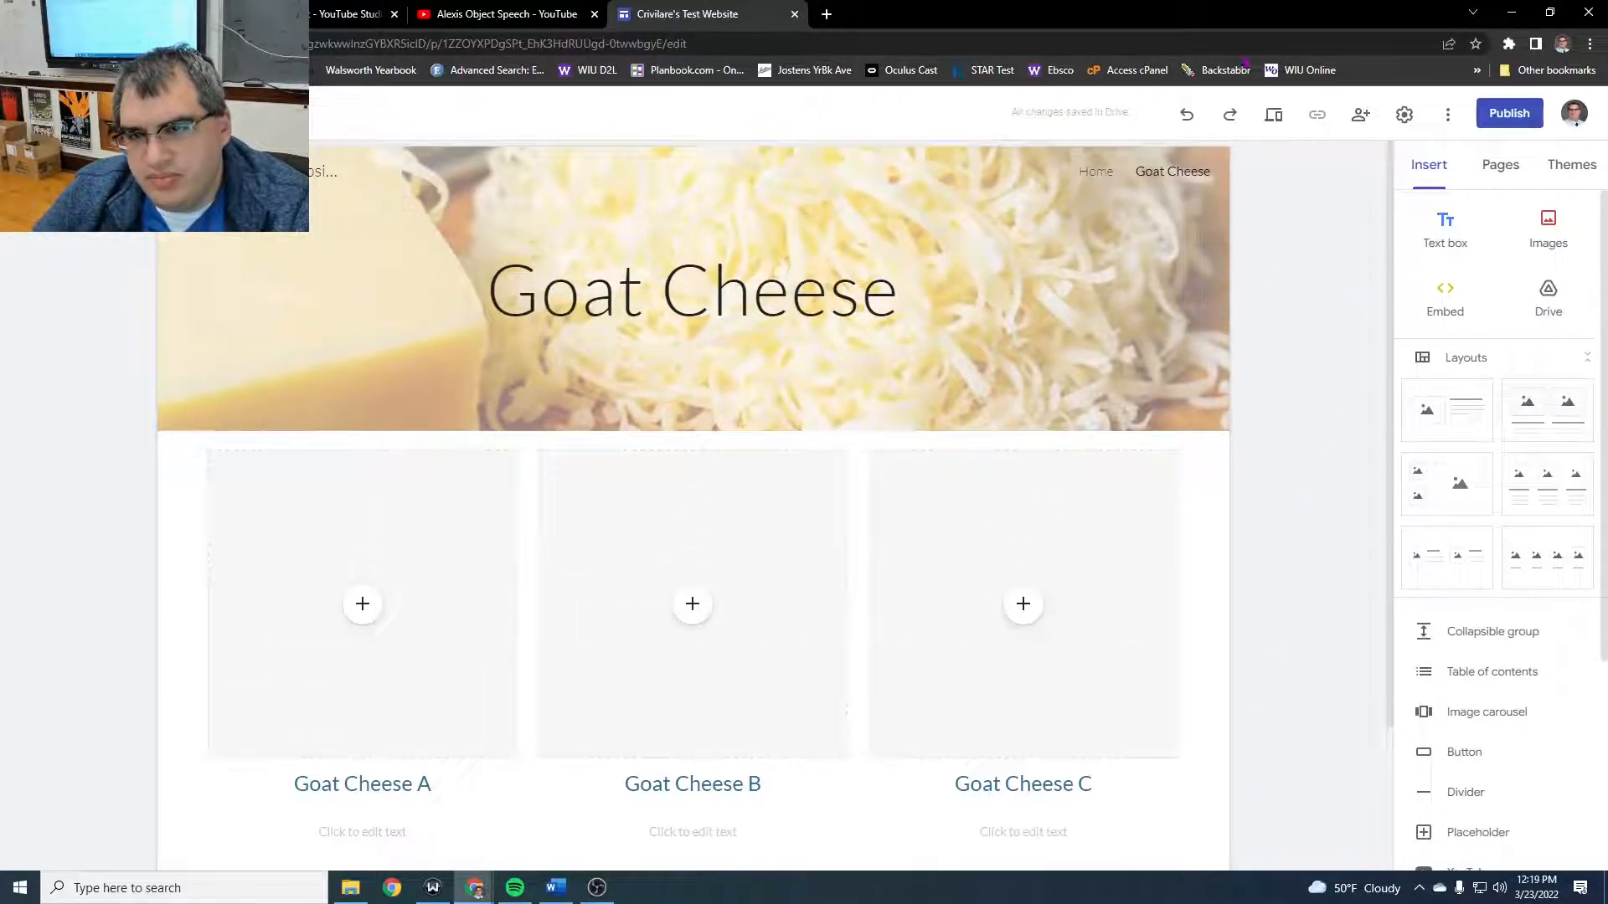
click(1552, 167)
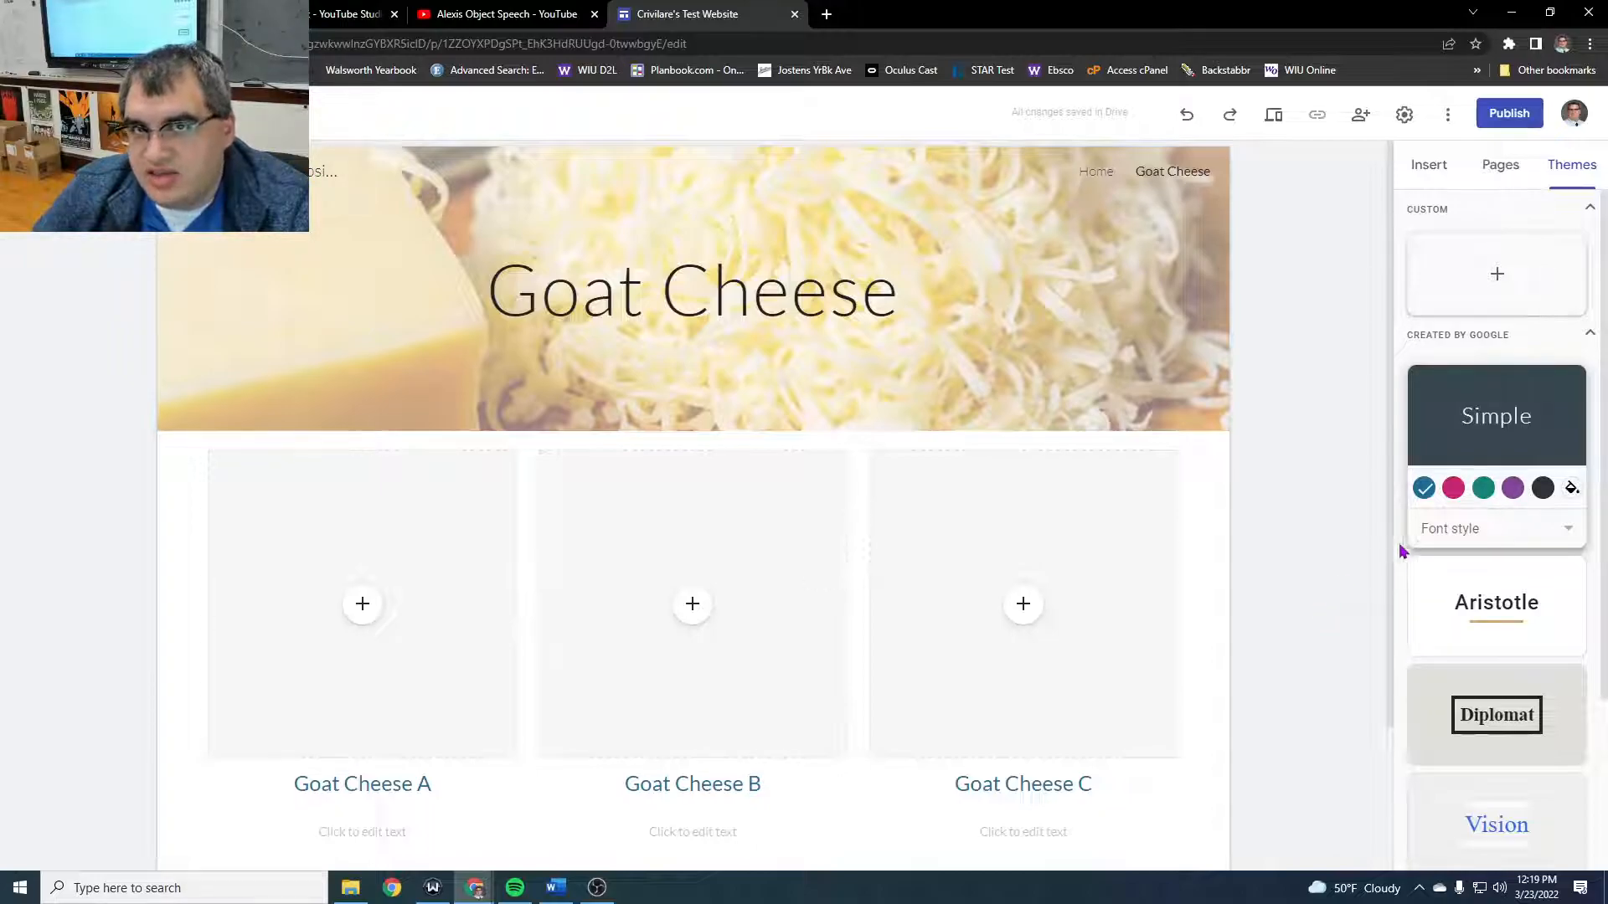
scroll(1493, 586, down, 3)
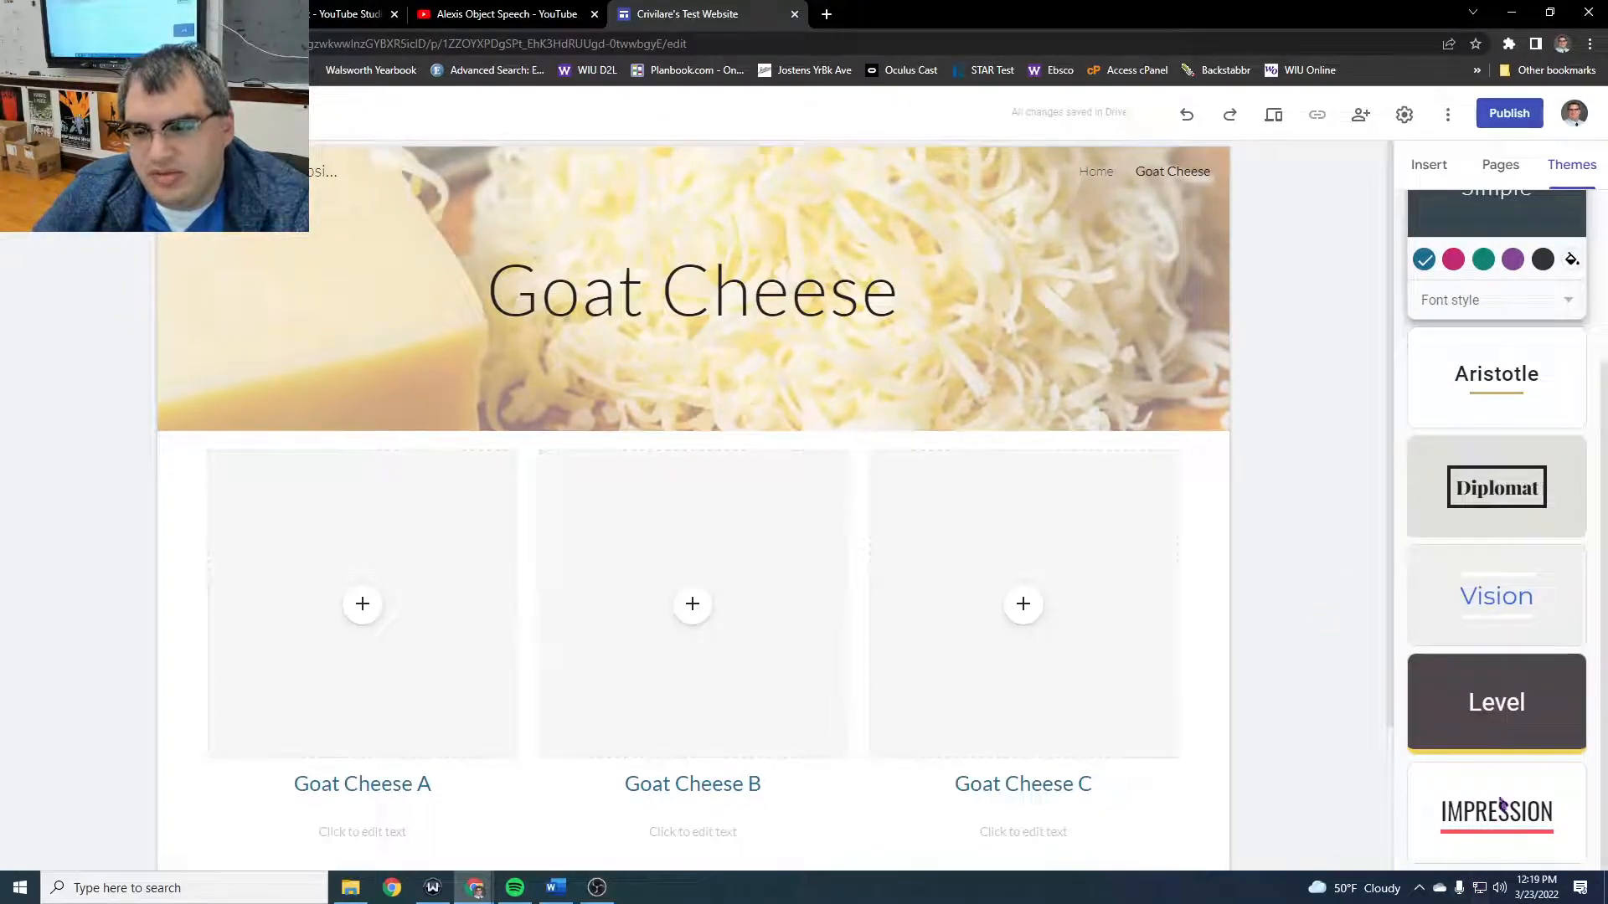
scroll(1532, 373, up, 2)
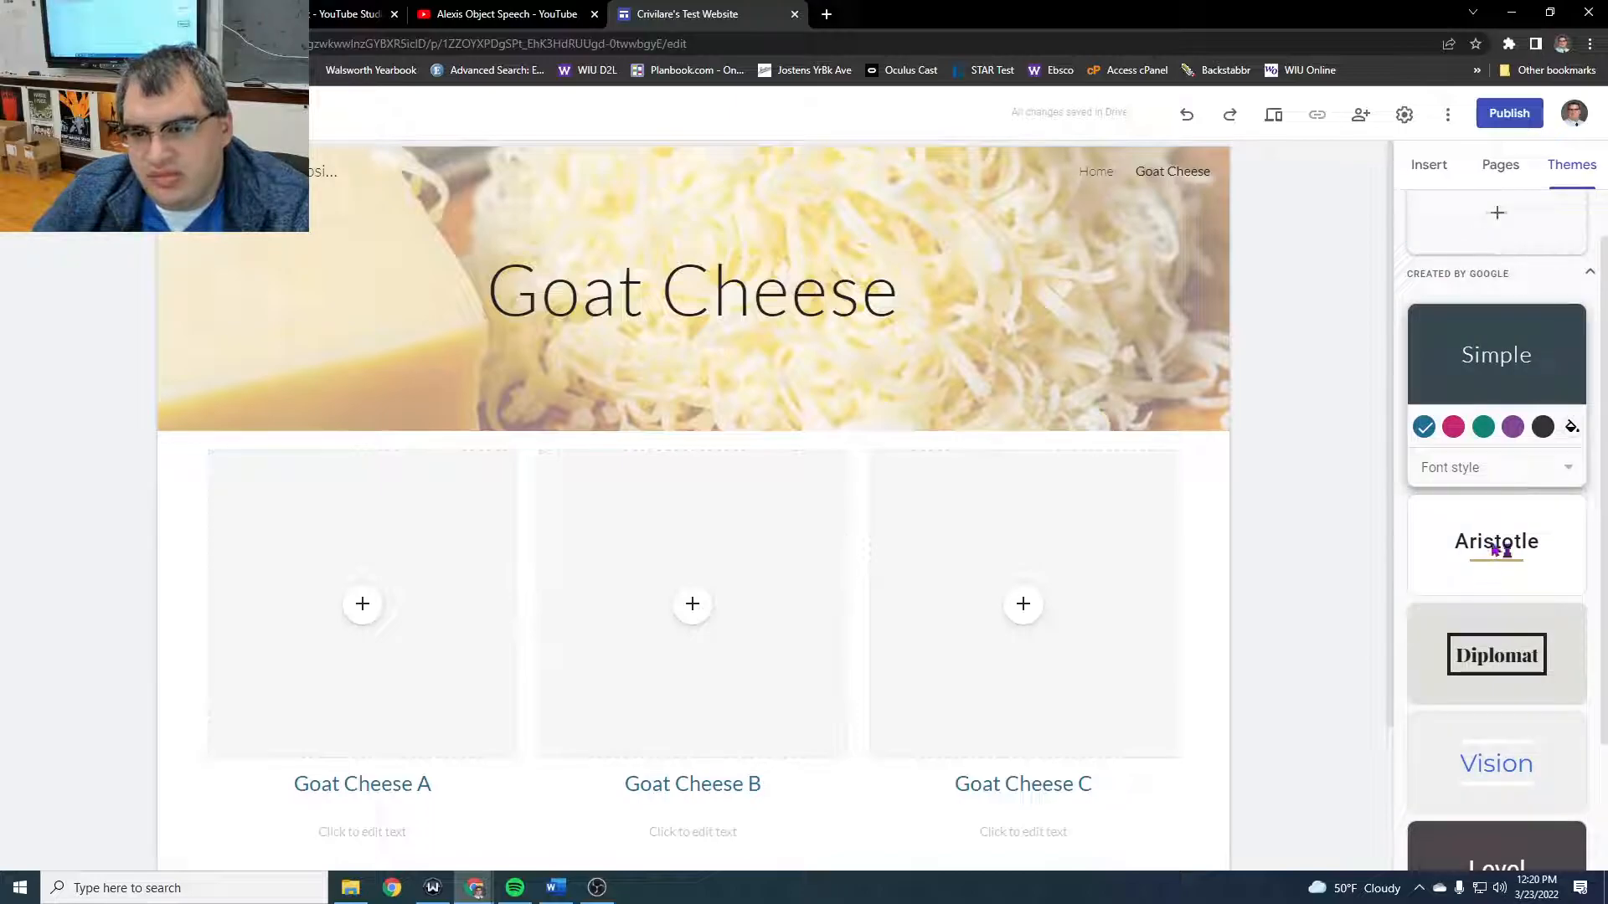
click(1493, 549)
click(1484, 536)
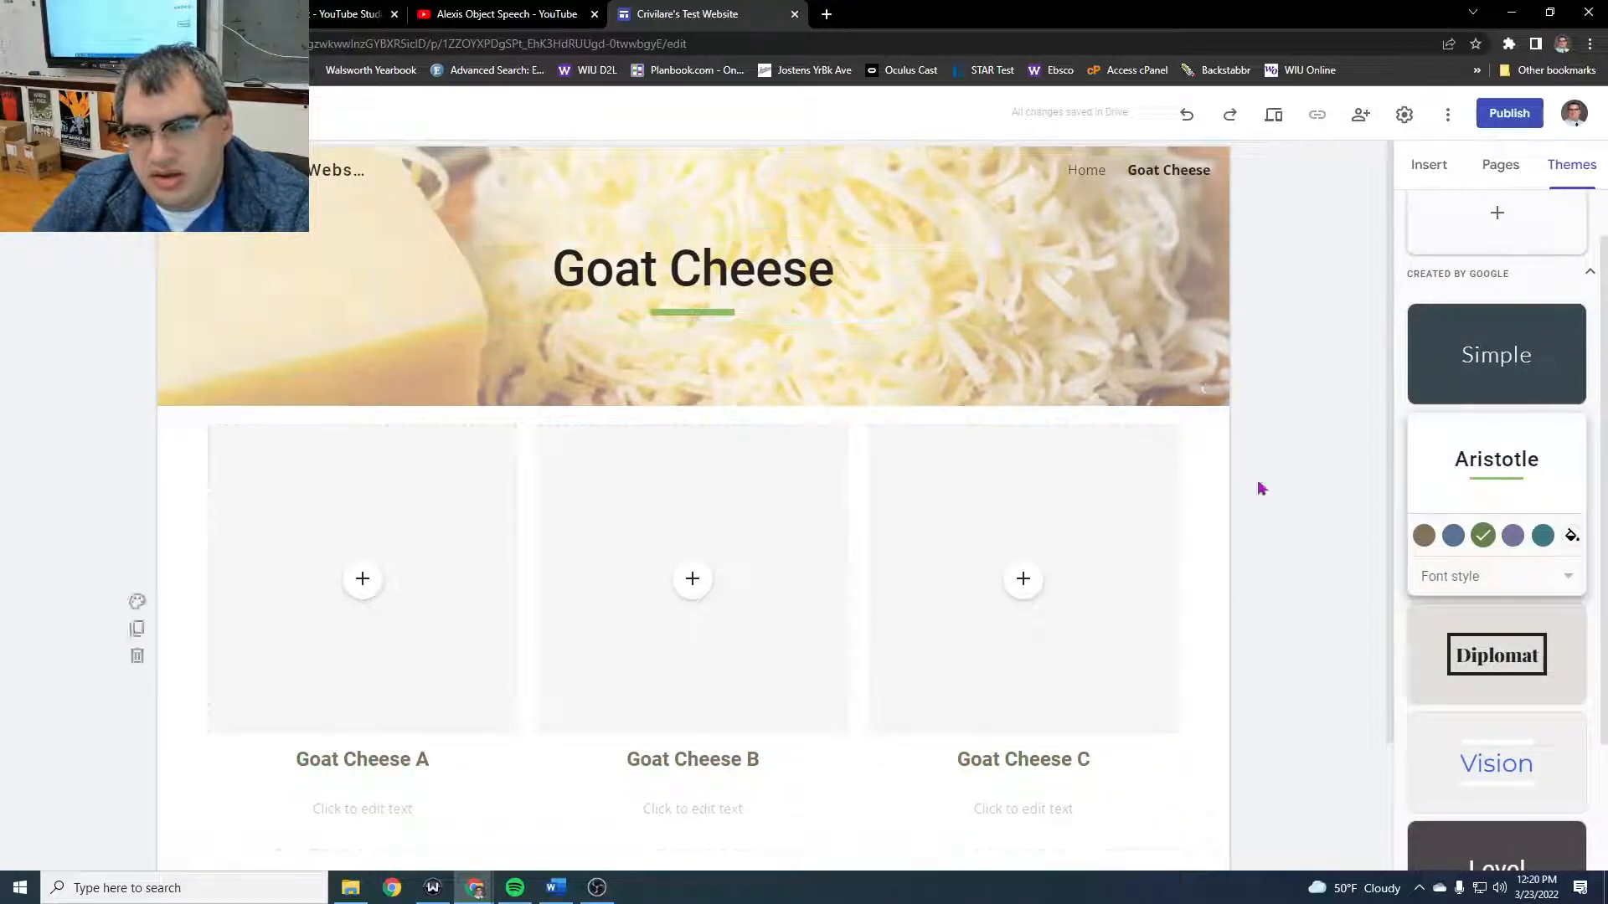
click(1515, 663)
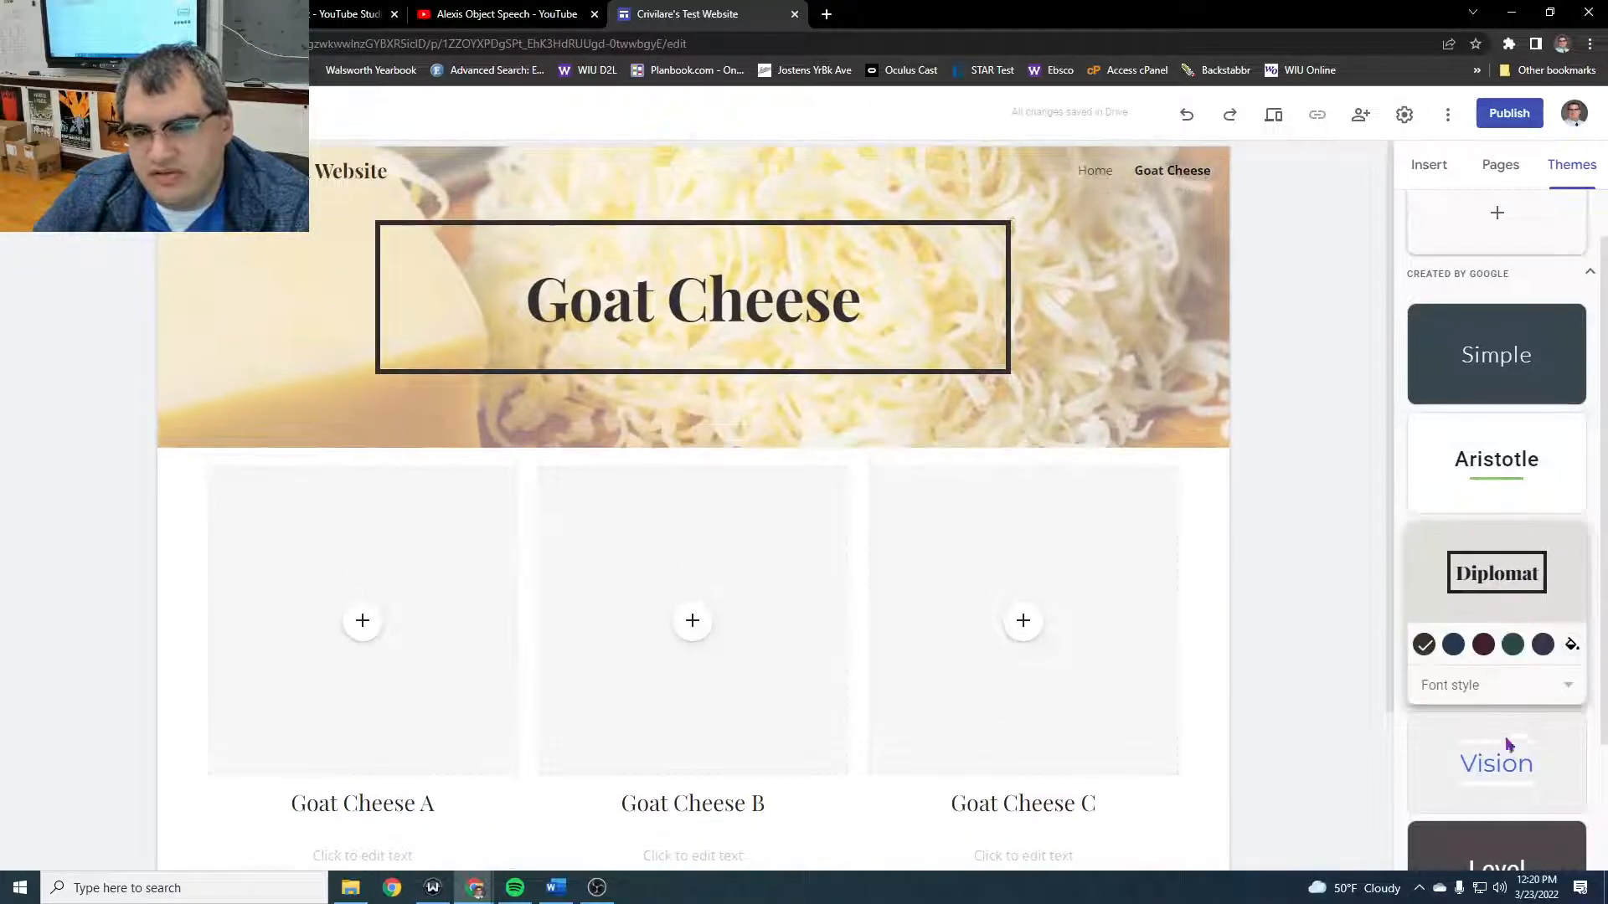
click(1543, 644)
- Apply the Level theme to the site with the grey accent color
scroll(1499, 783, down, 2)
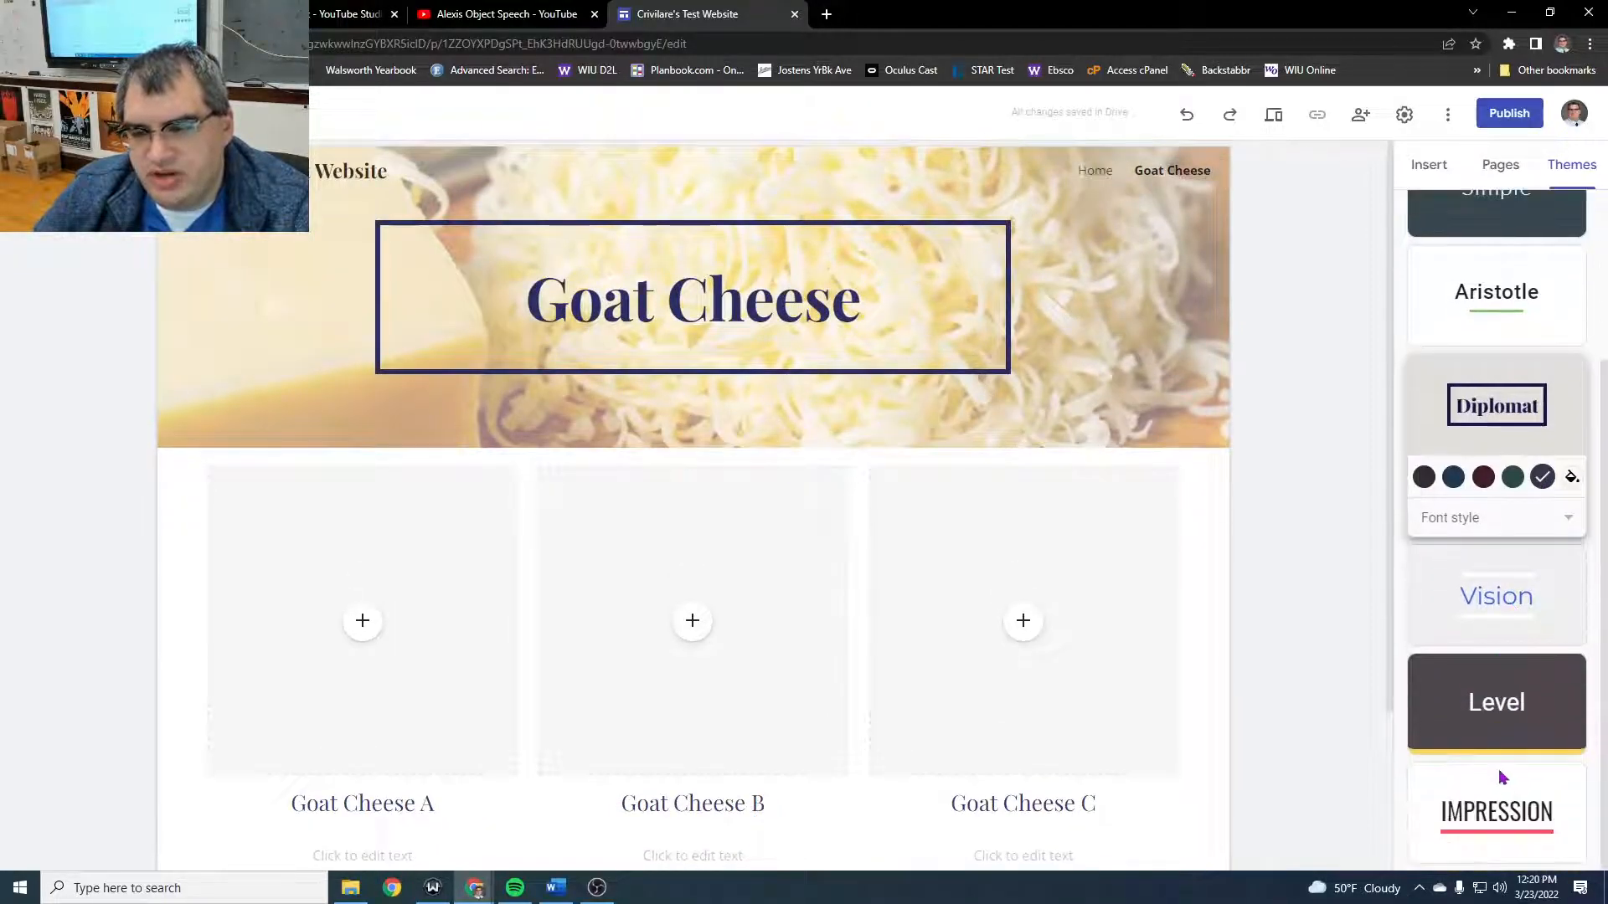
click(1480, 707)
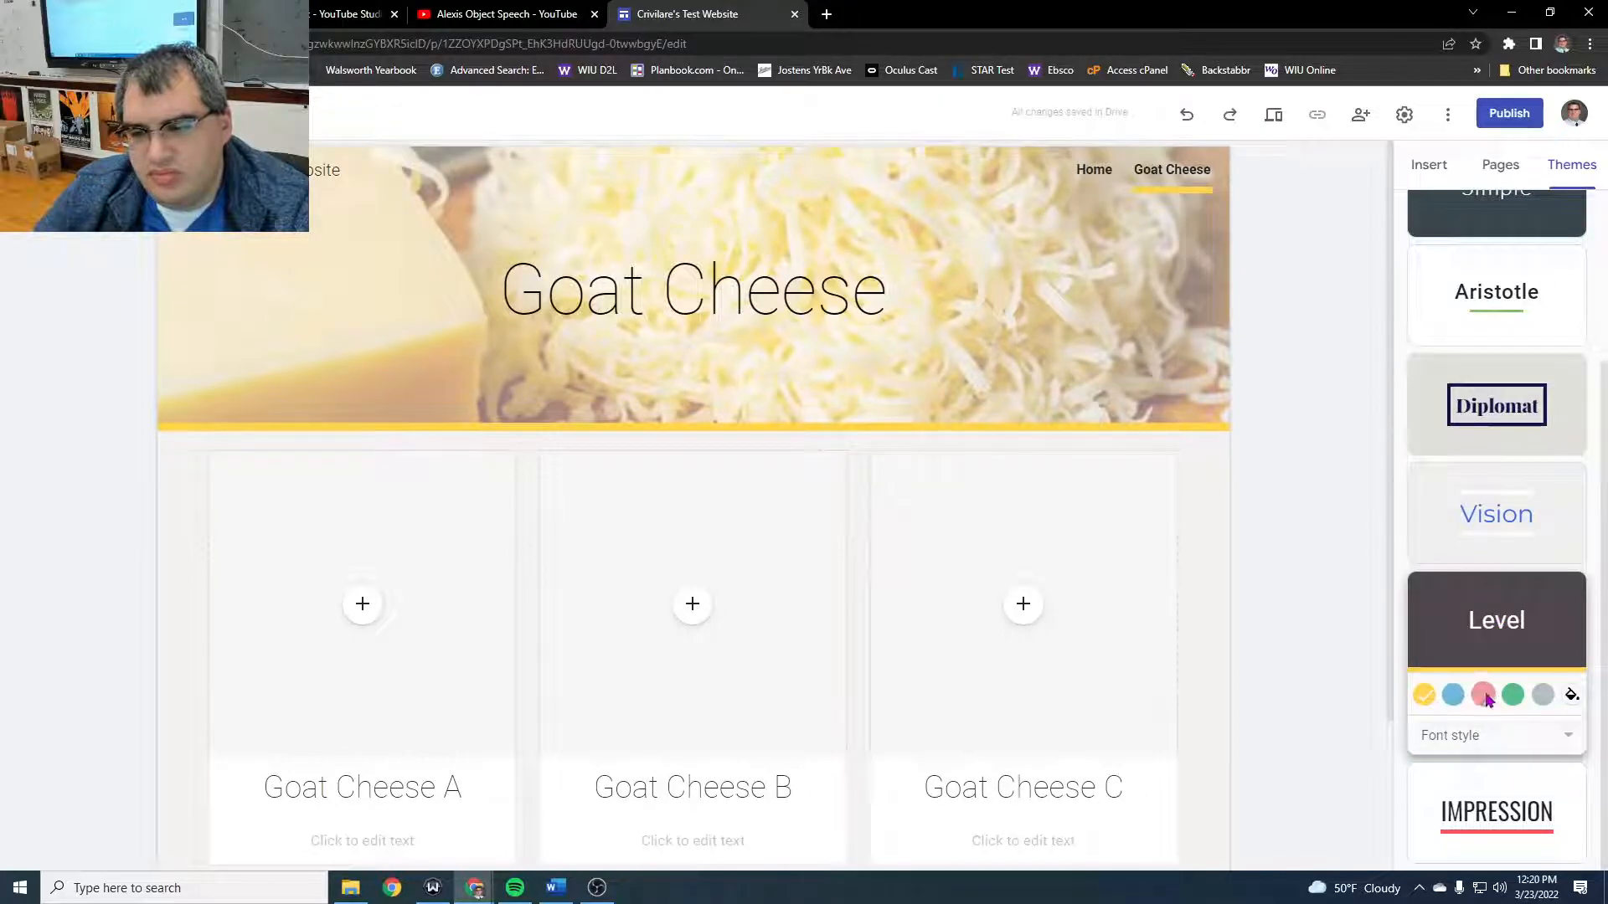
click(1483, 695)
click(1542, 696)
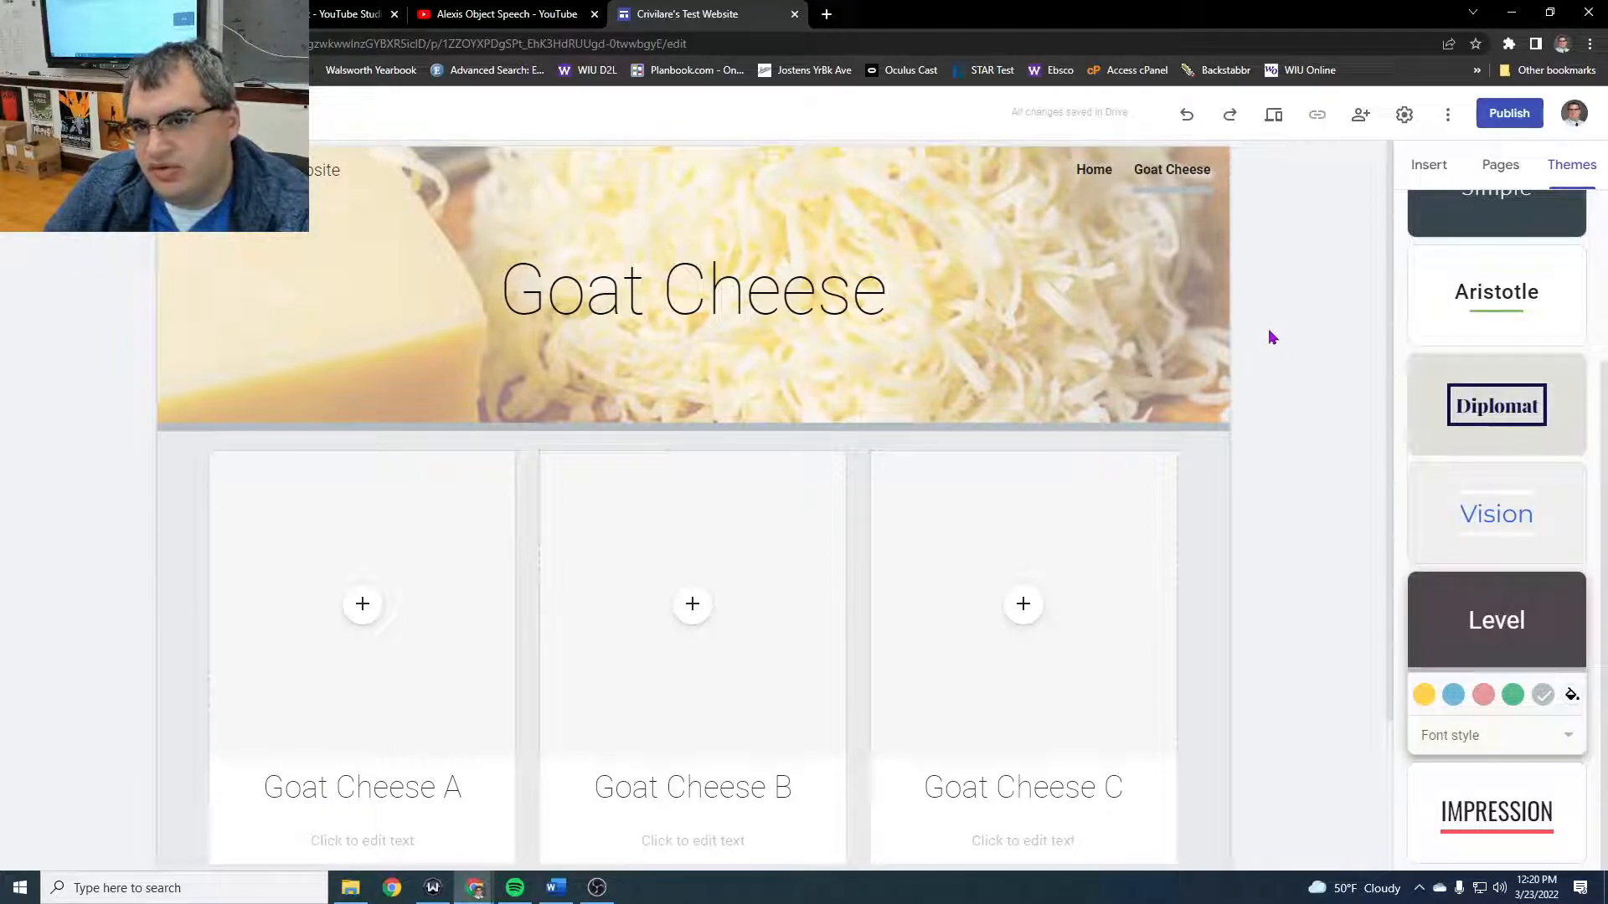
- Start publishing the site and replace its suggested web address with "criv-cheese"
click(1509, 114)
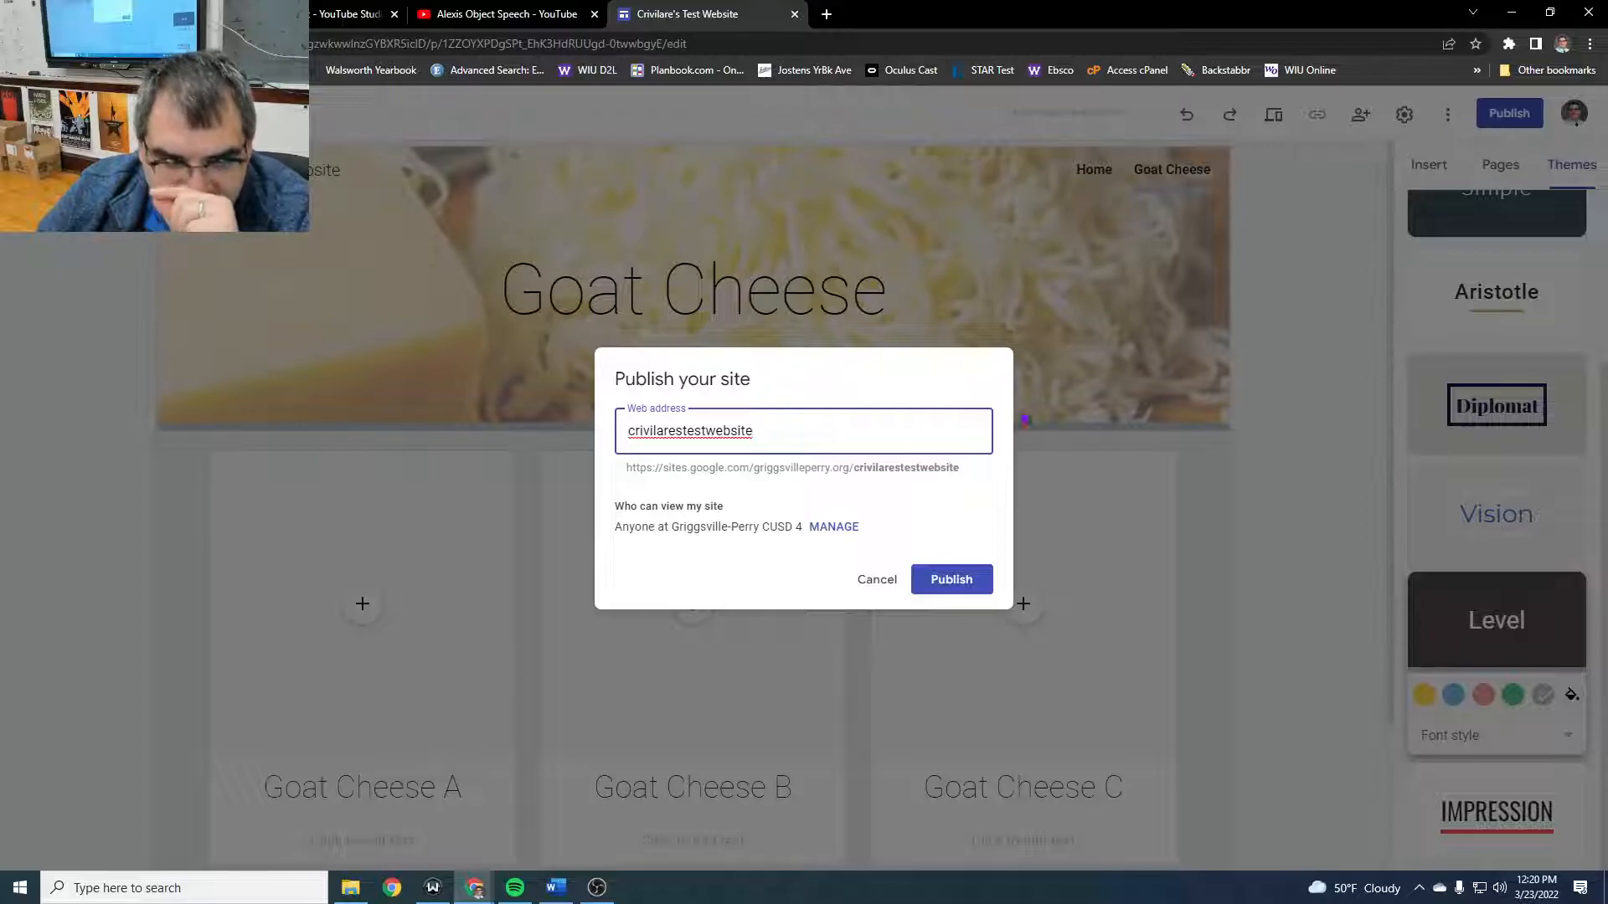
drag(771, 431, 567, 435)
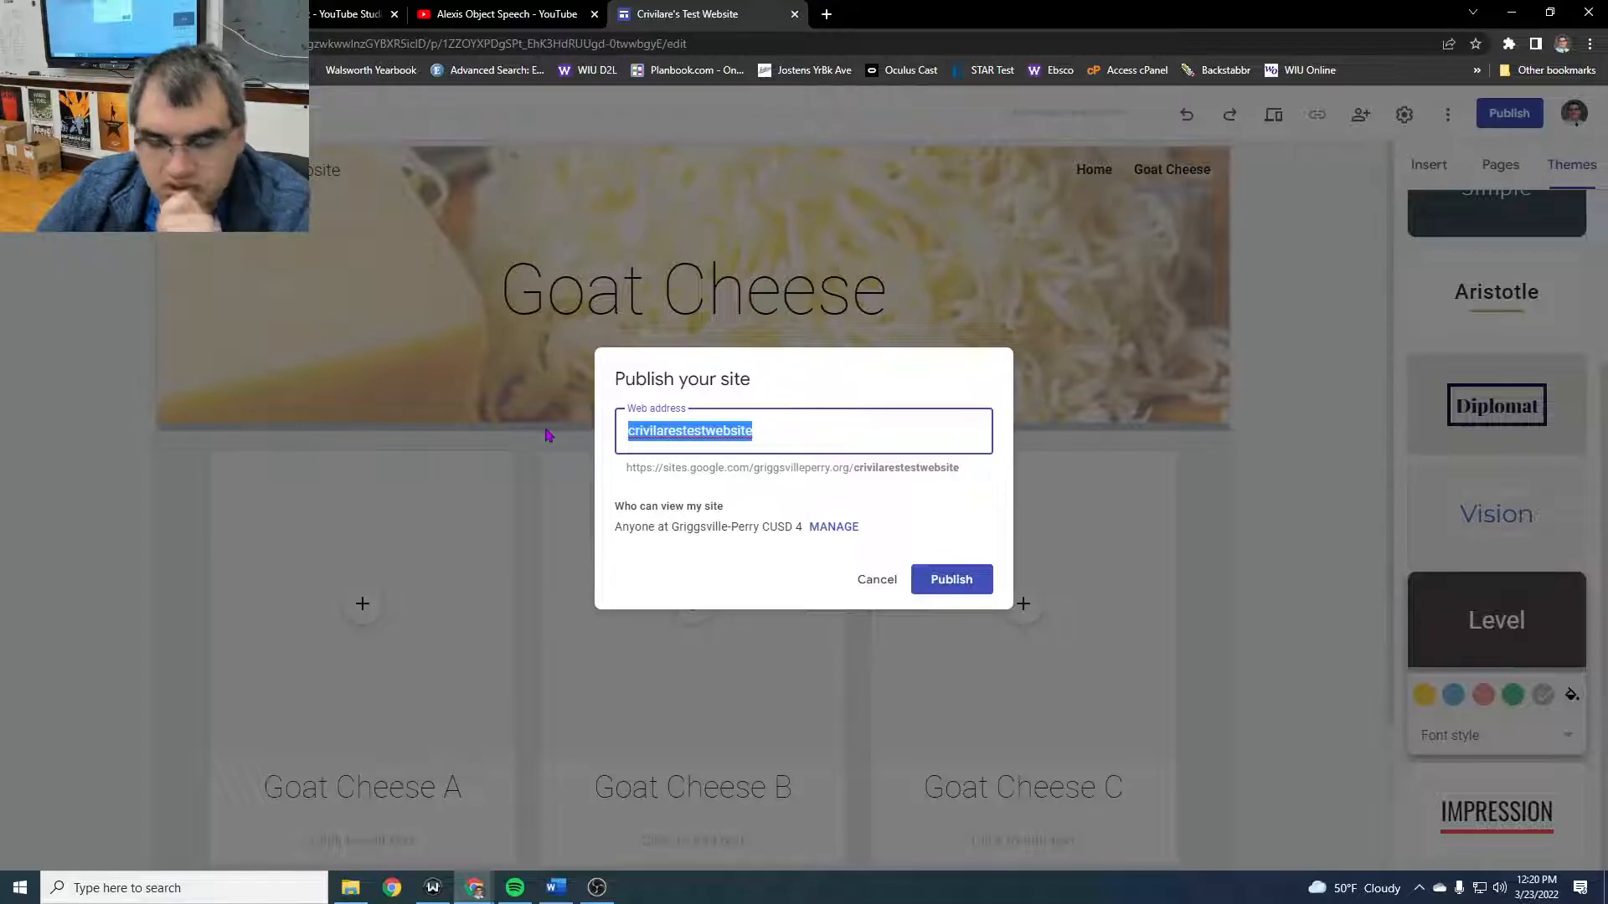
key(BackSpace)
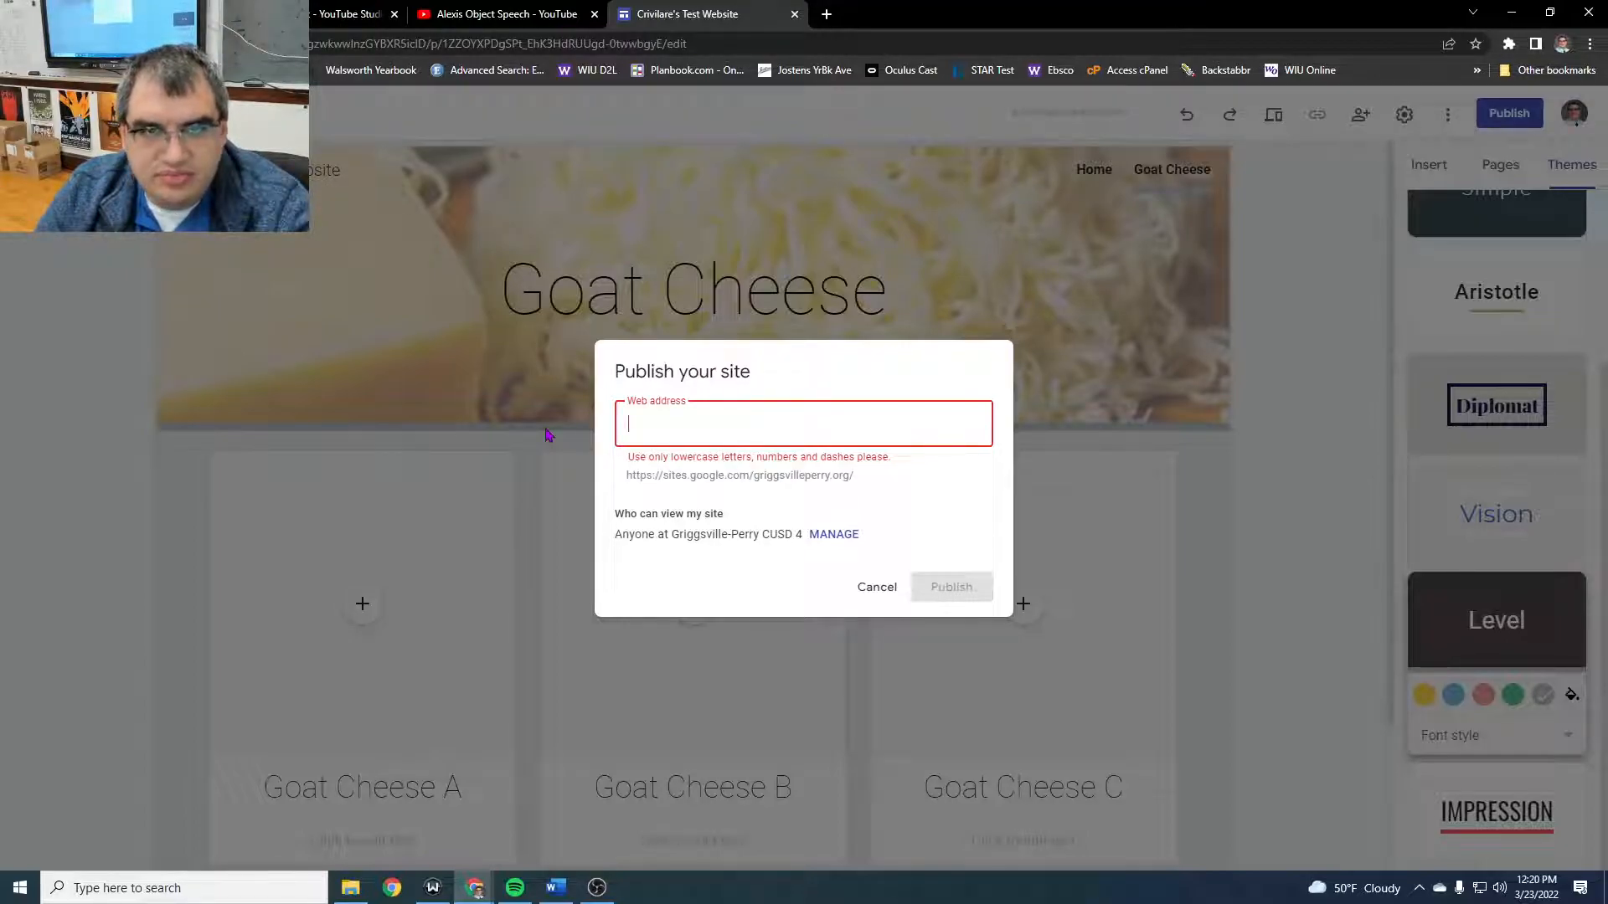
text(criv)
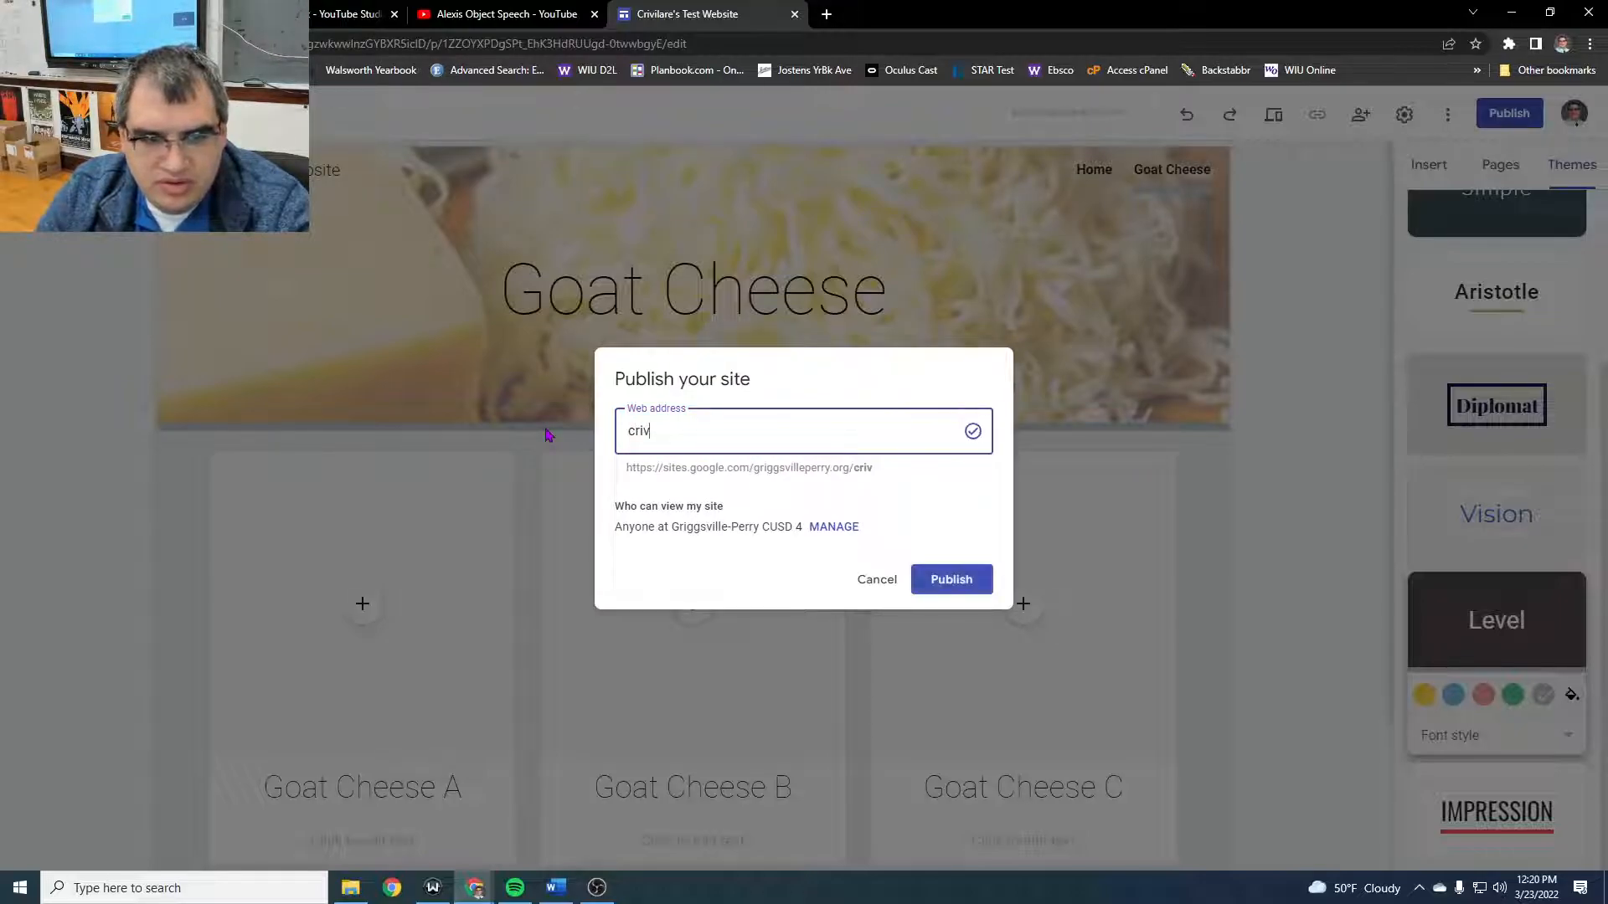
text(_cheese)
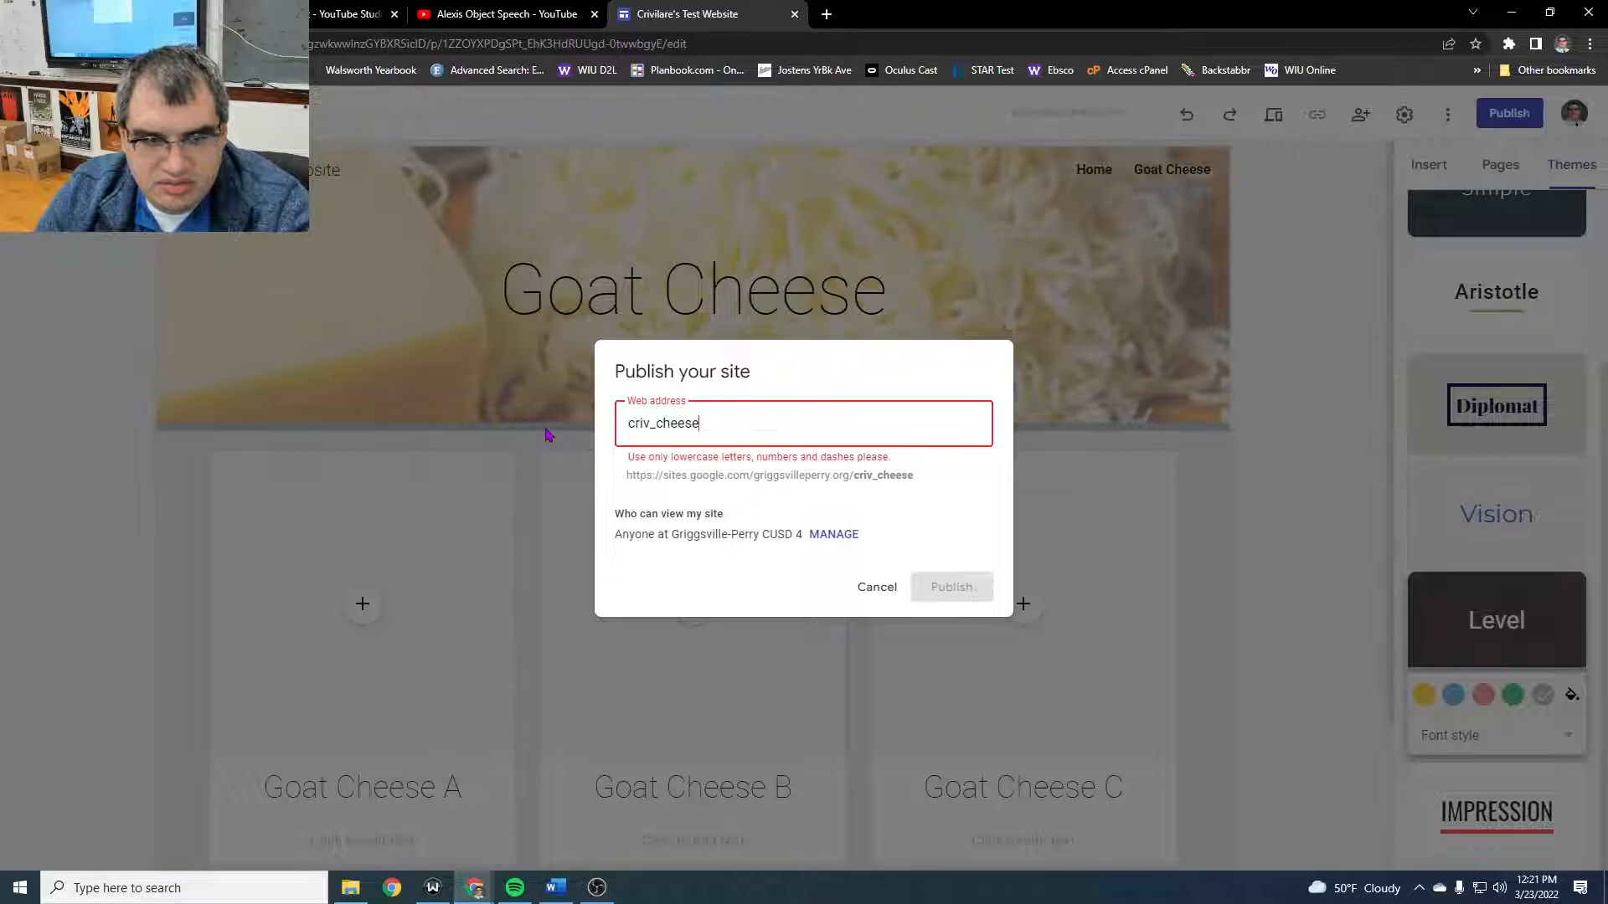
key(BackSpace)
key(BackSpace)
key(BackSpace)
key(BackSpace)
key(BackSpace)
key(BackSpace)
key(BackSpace)
text(=)
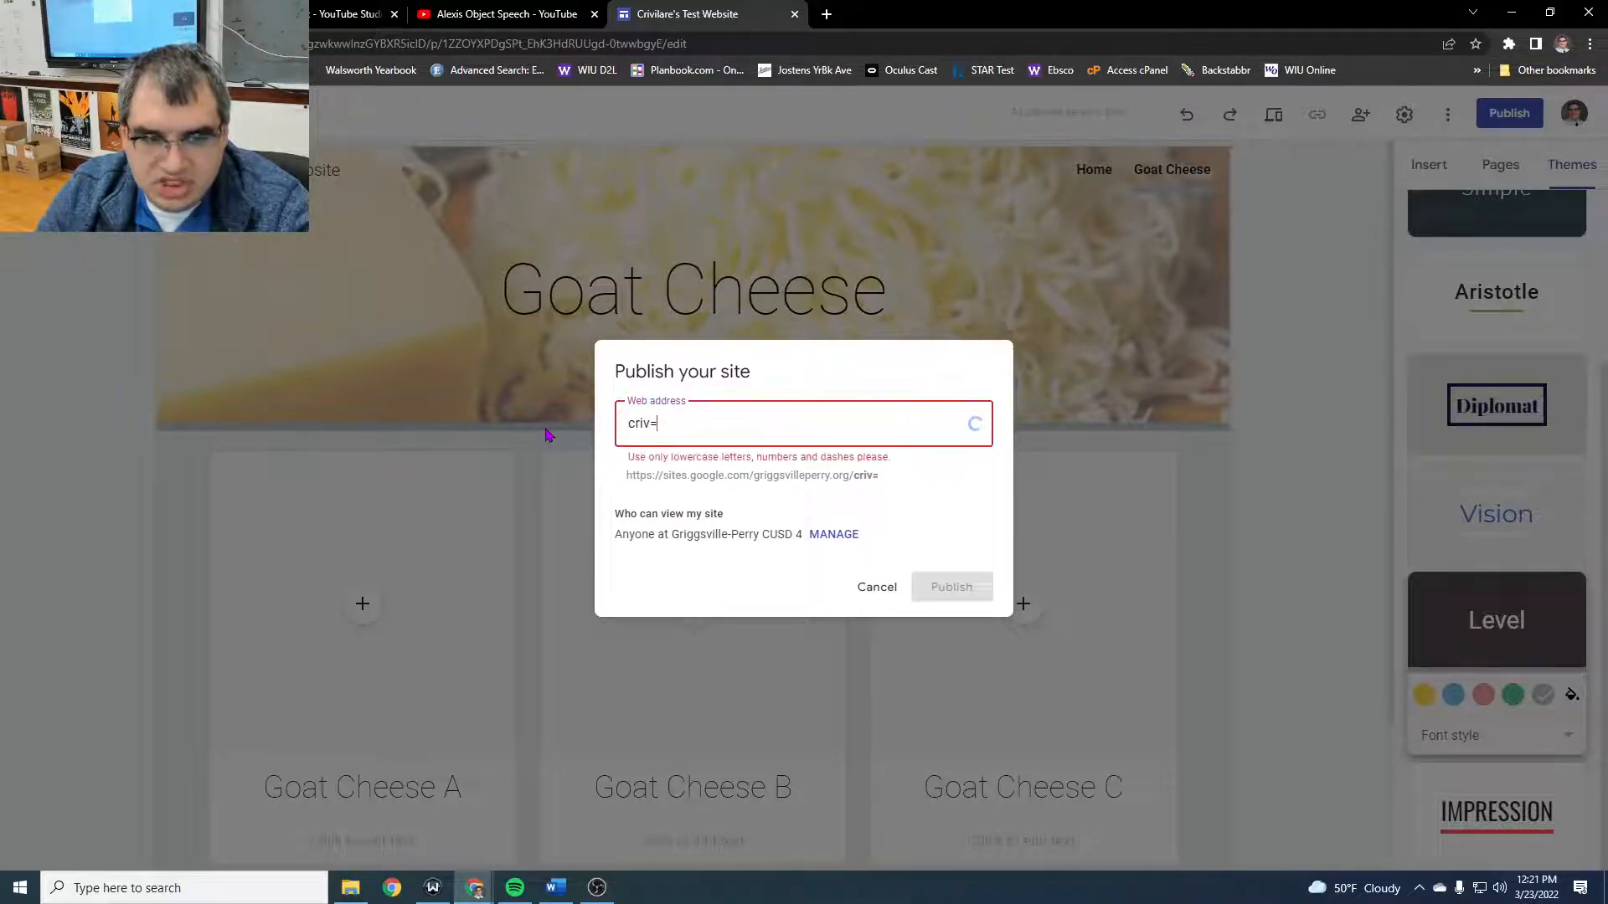
key(BackSpace)
text(-cheese)
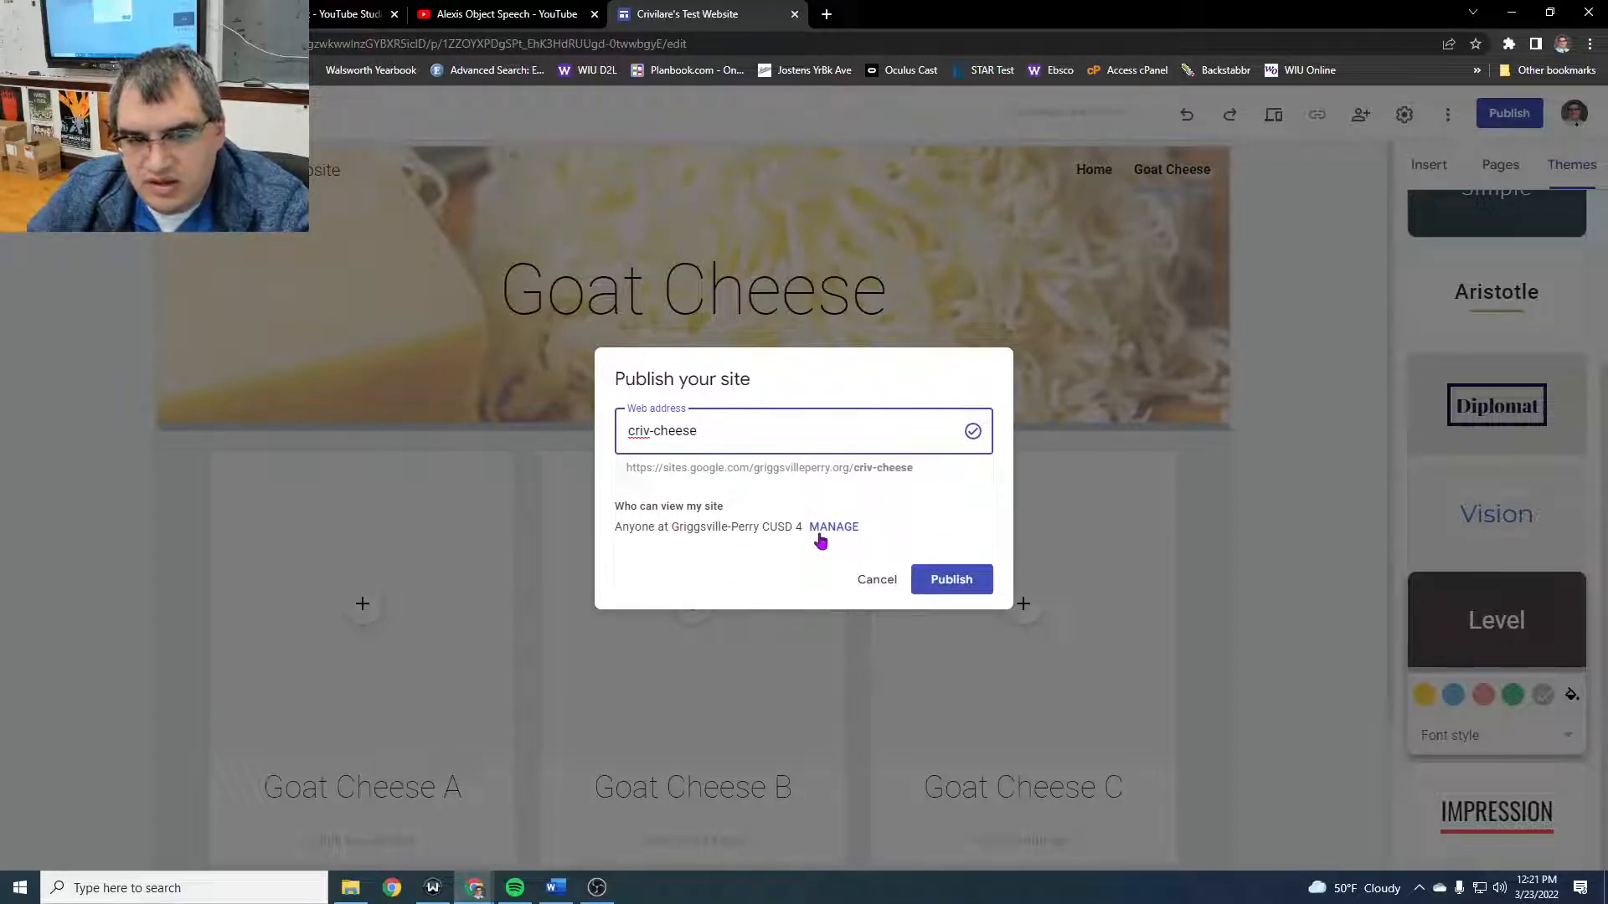
- Make the published site's link Public and publish the site
click(819, 533)
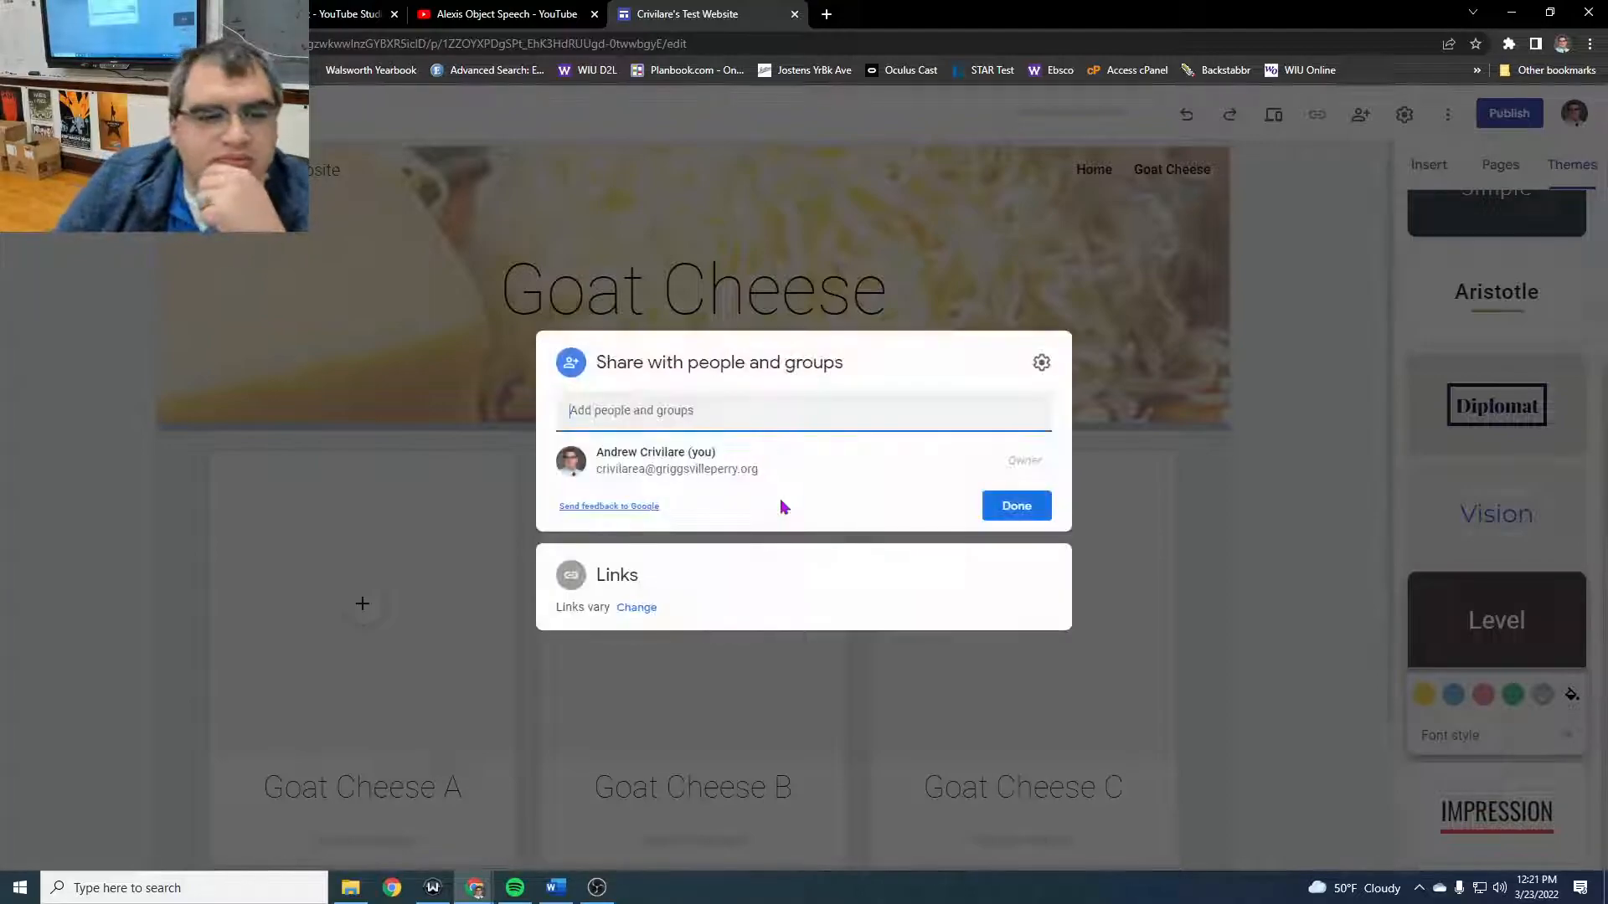
click(636, 609)
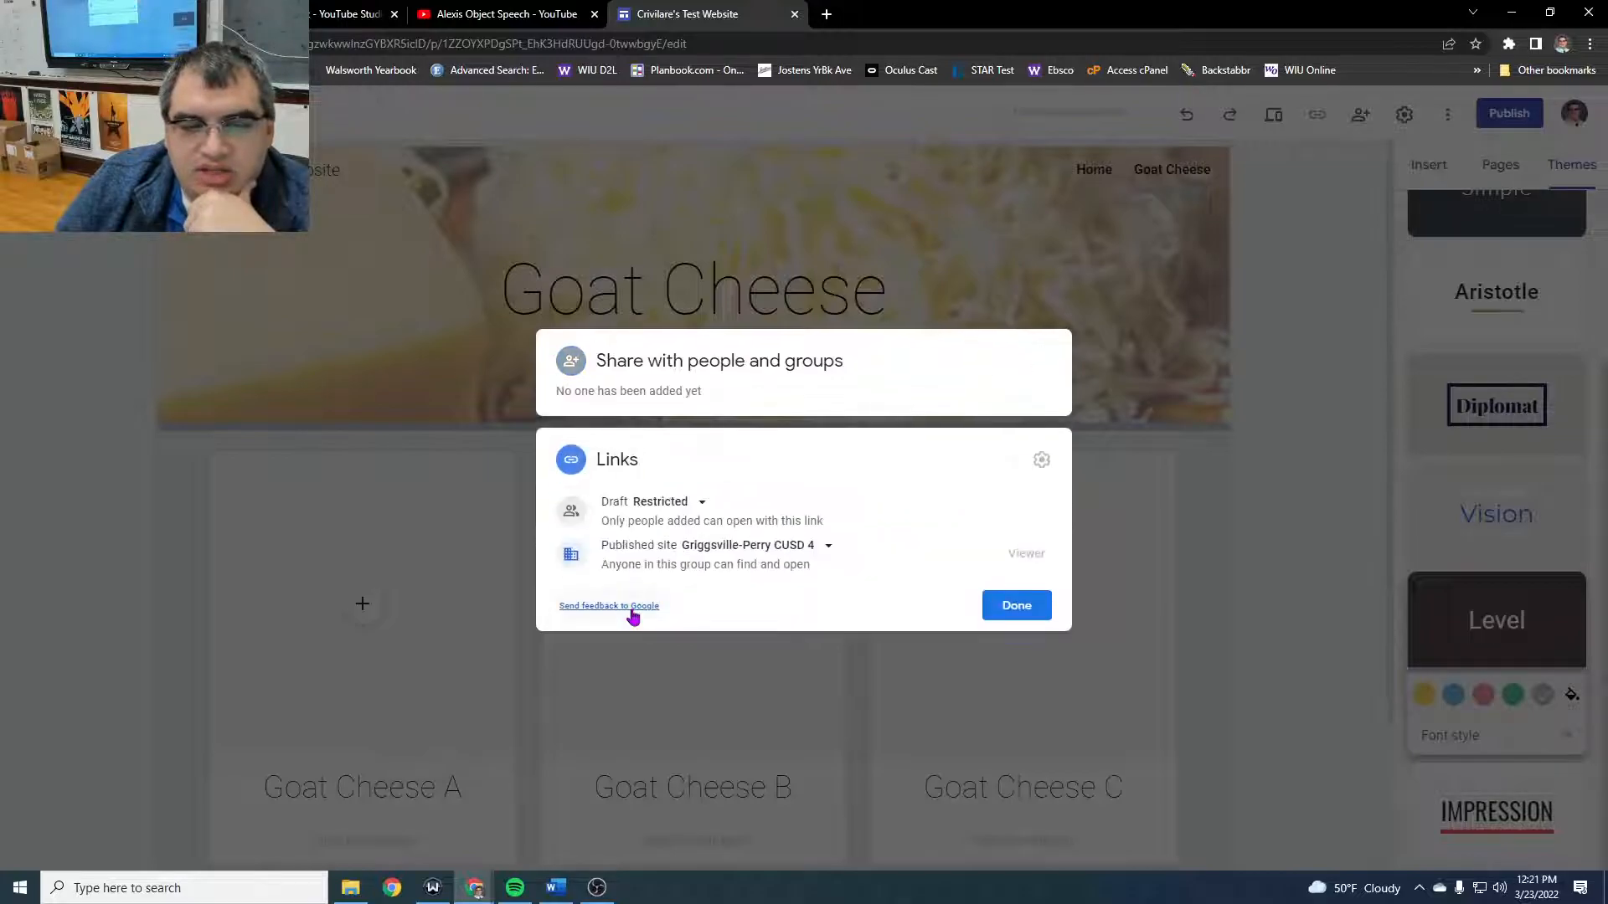
click(729, 551)
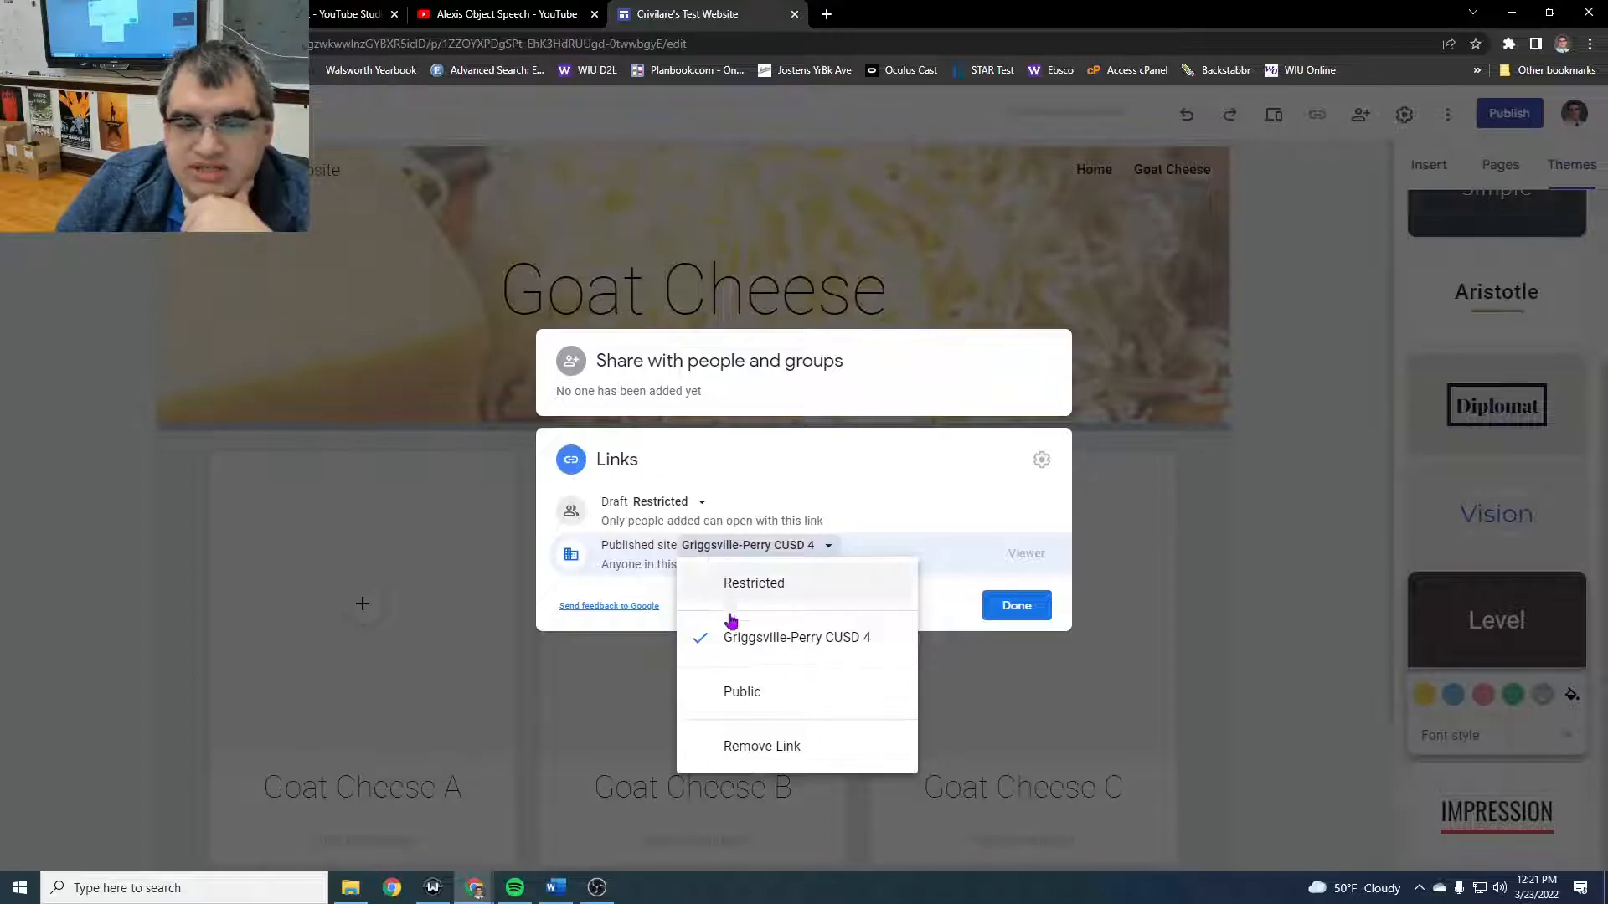
click(745, 702)
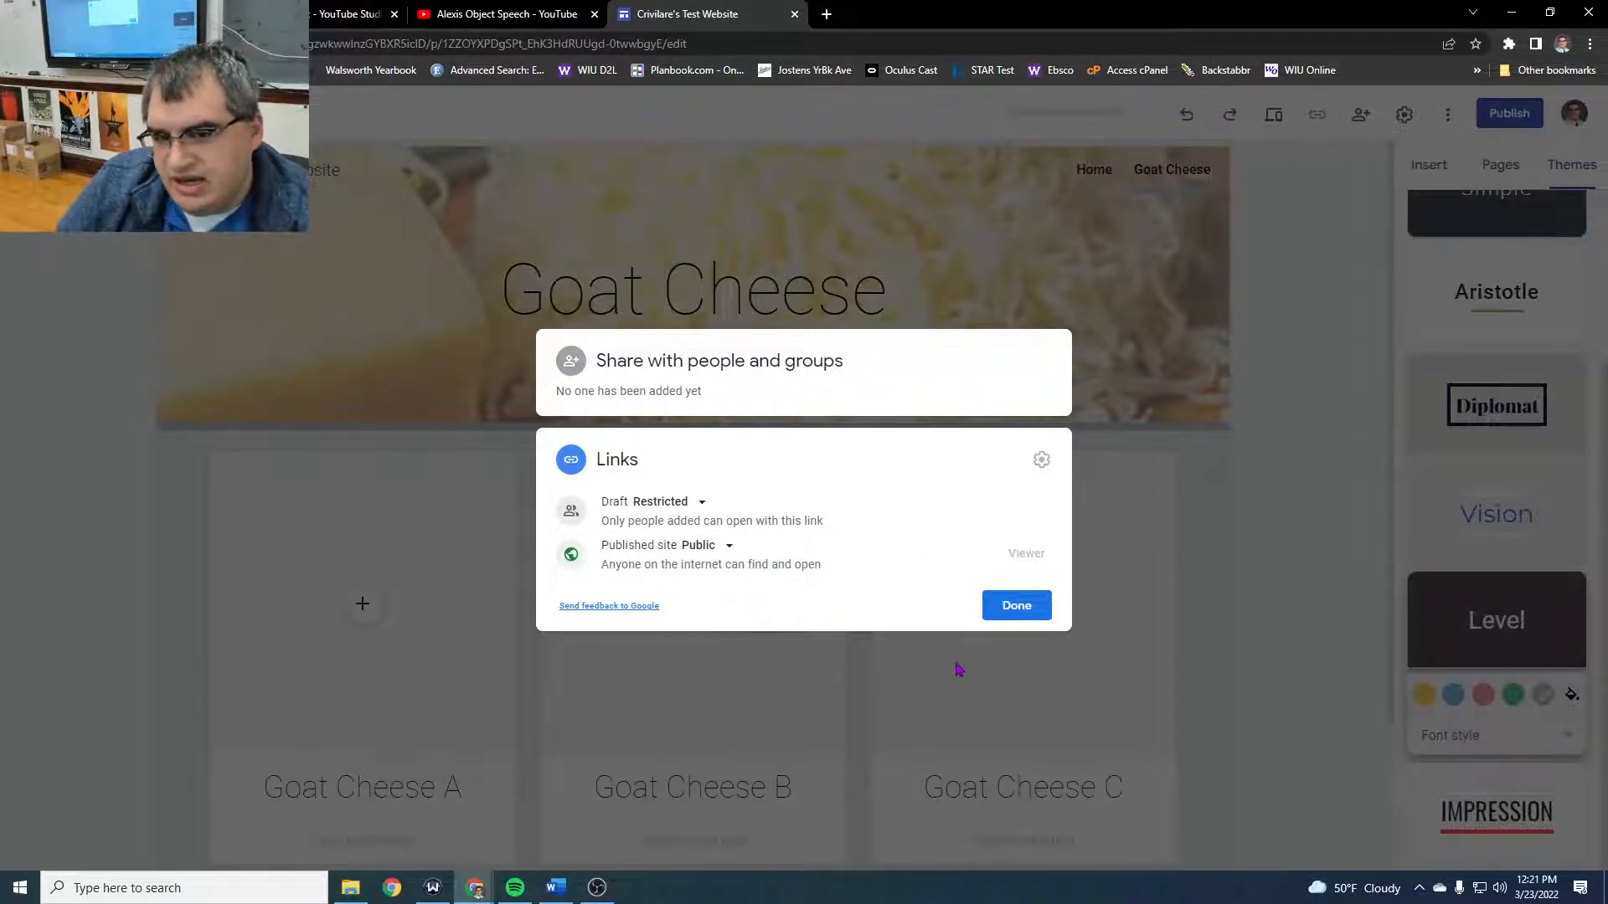
click(1020, 611)
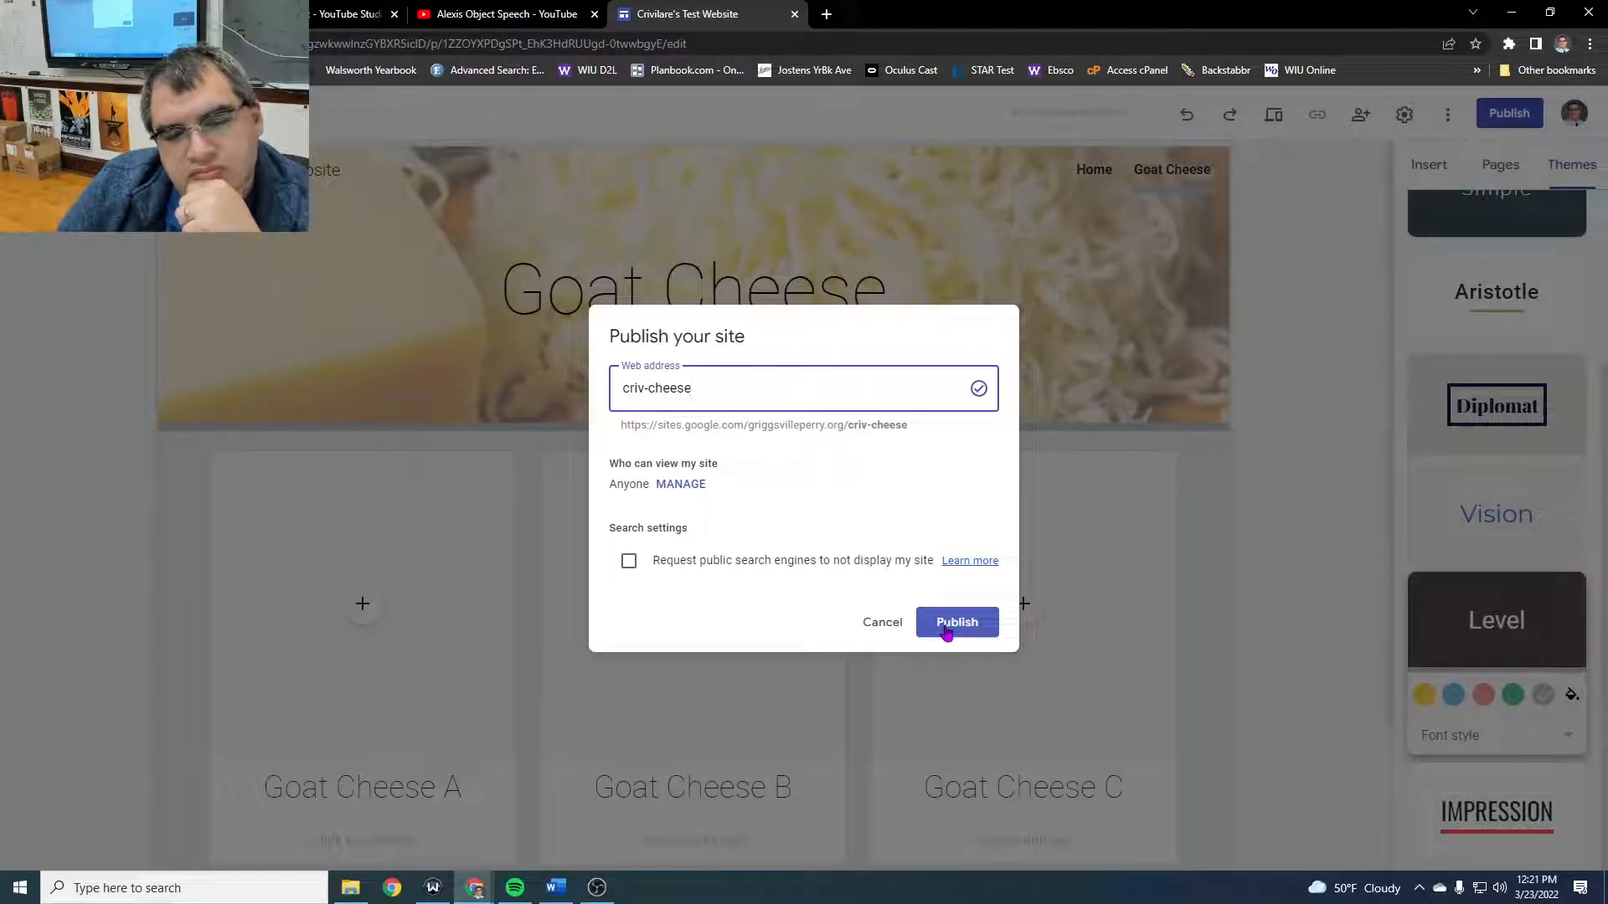
click(946, 630)
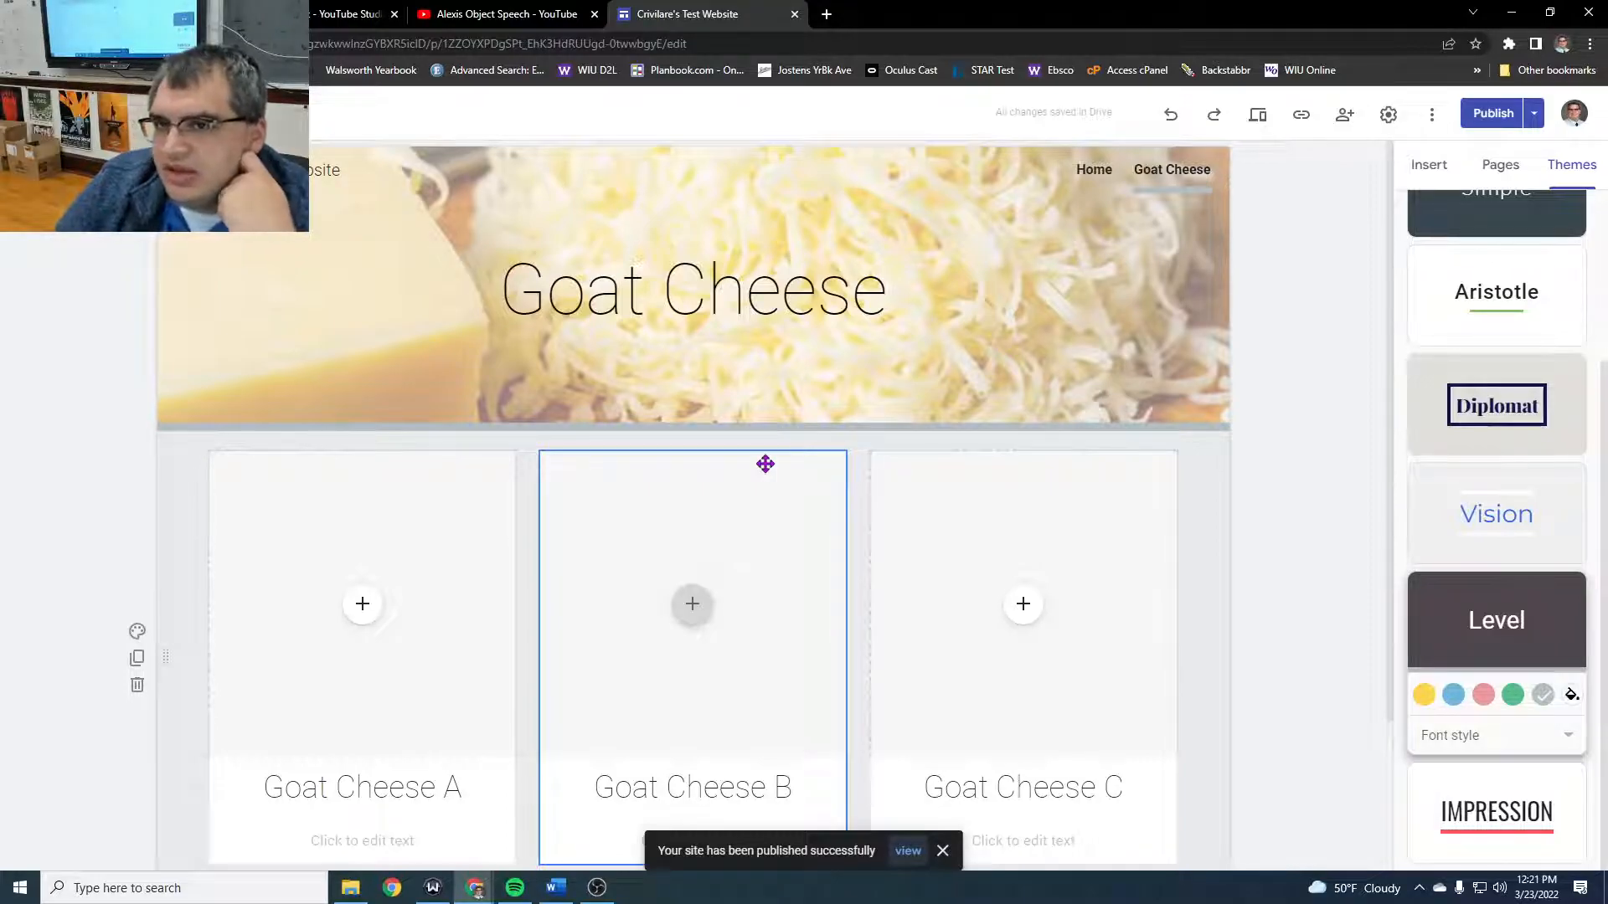
- Preview the site's home page in large screen, tablet and phone sizes, and close the preview
click(1260, 121)
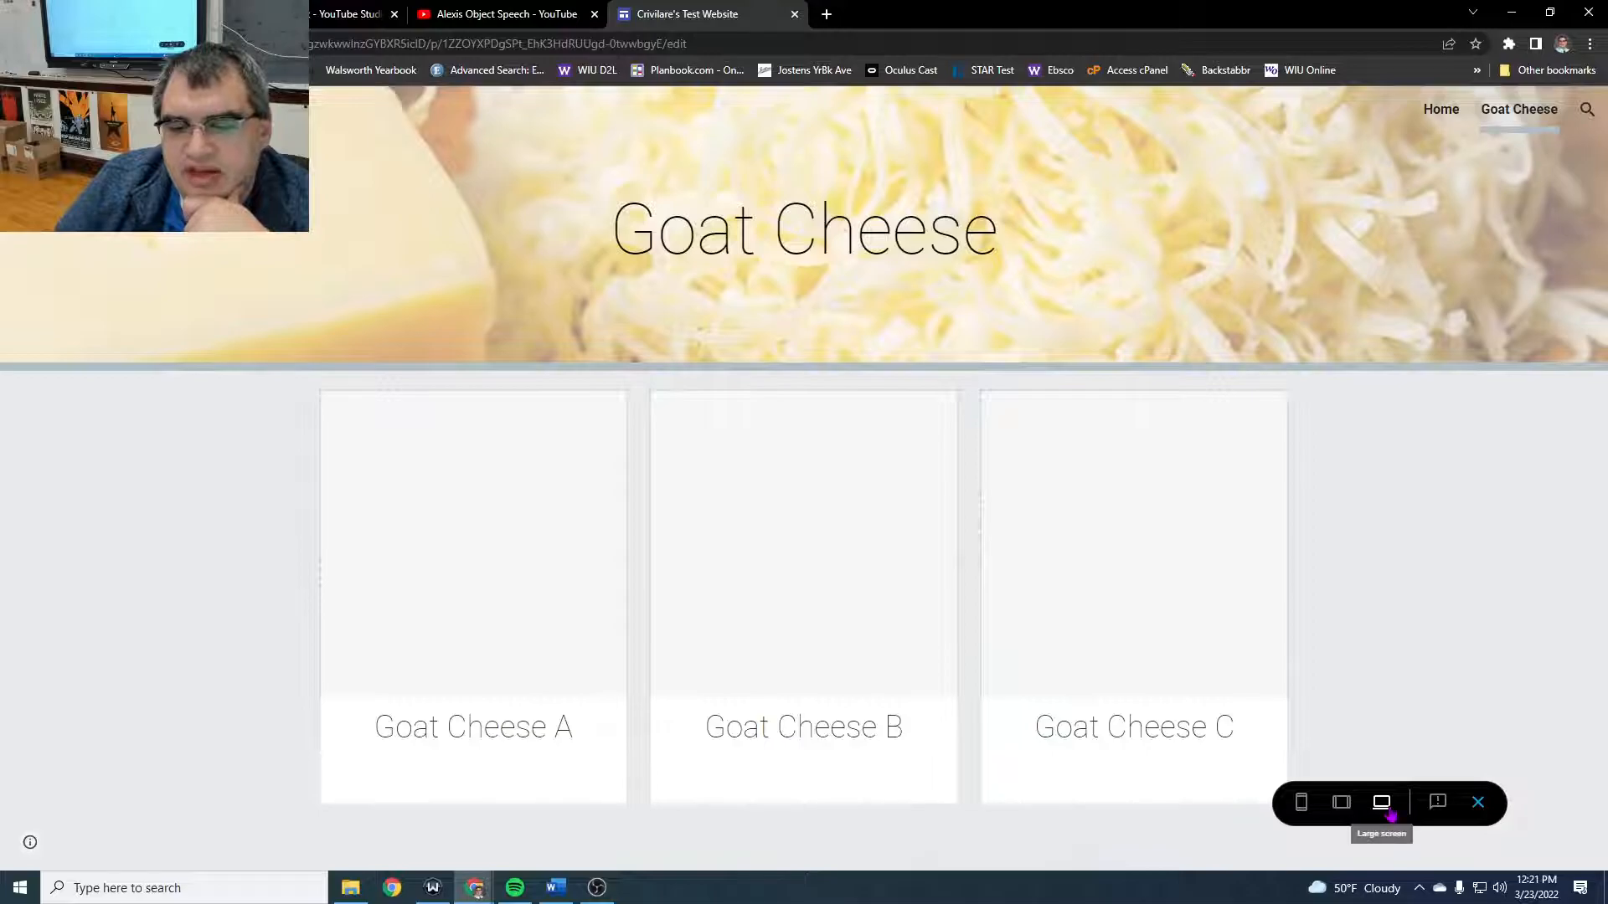
click(1448, 112)
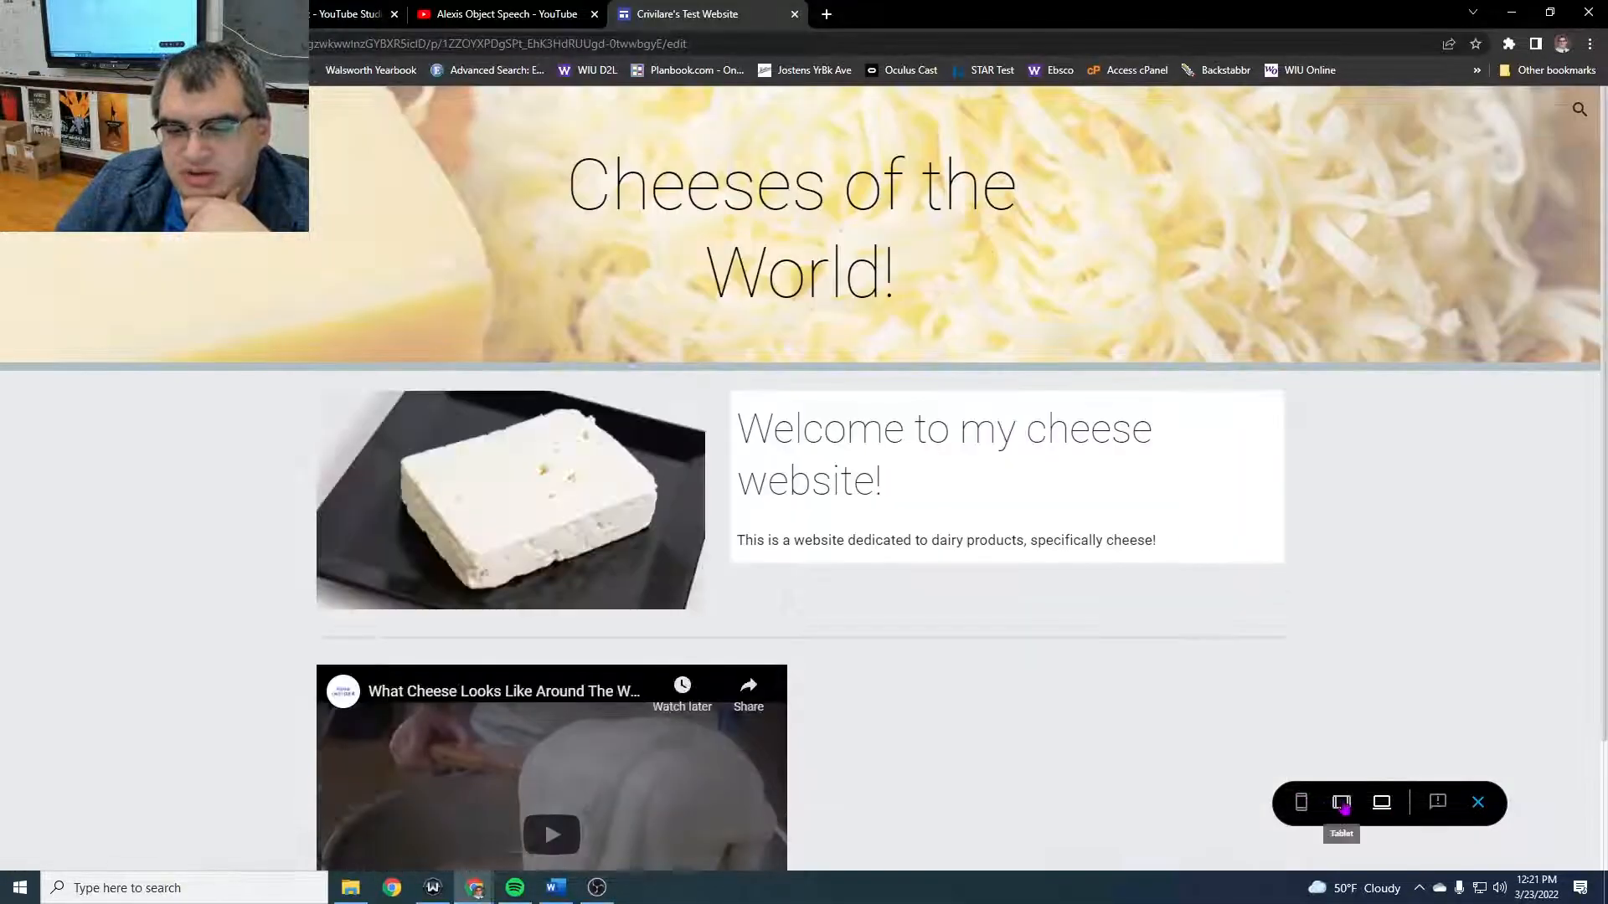
click(1342, 804)
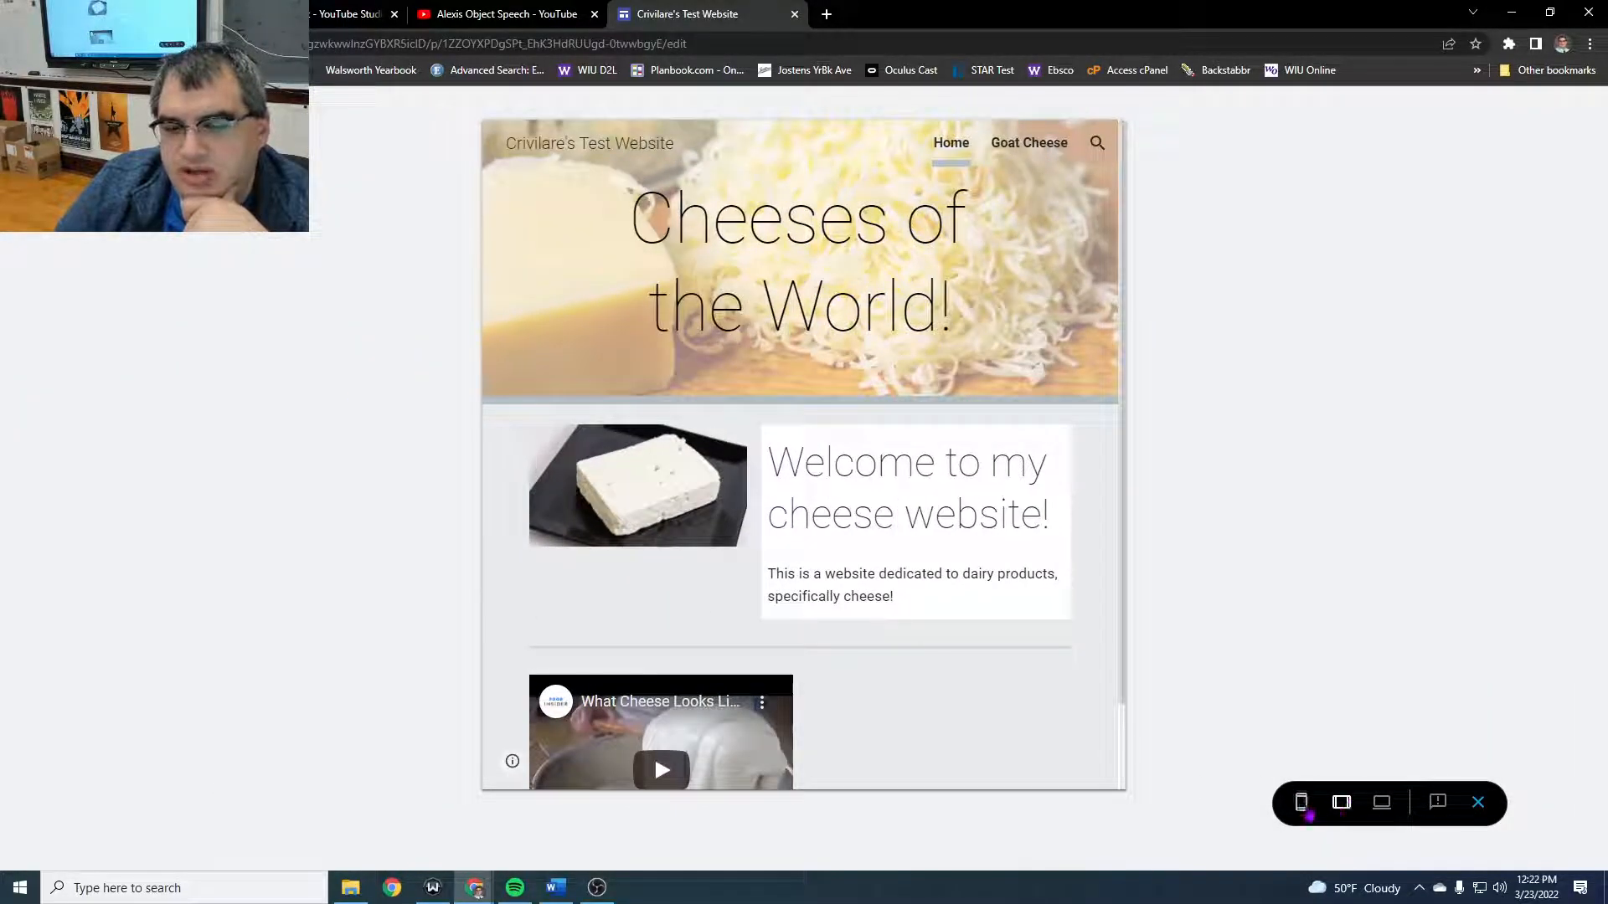
click(1301, 802)
scroll(813, 486, down, 4)
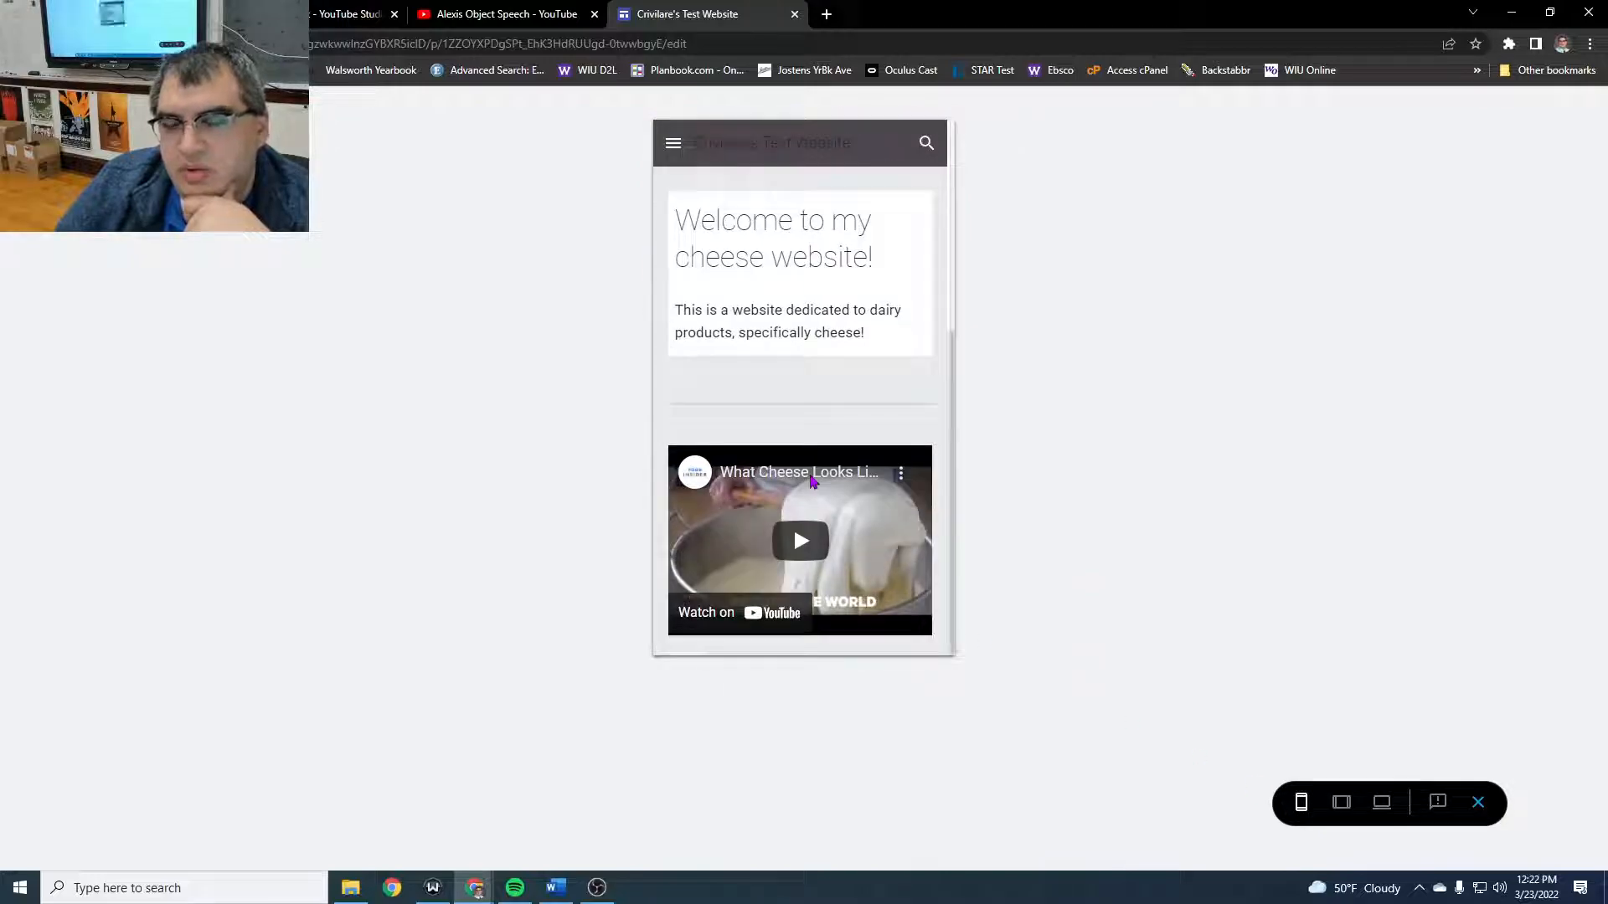
scroll(811, 482, up, 4)
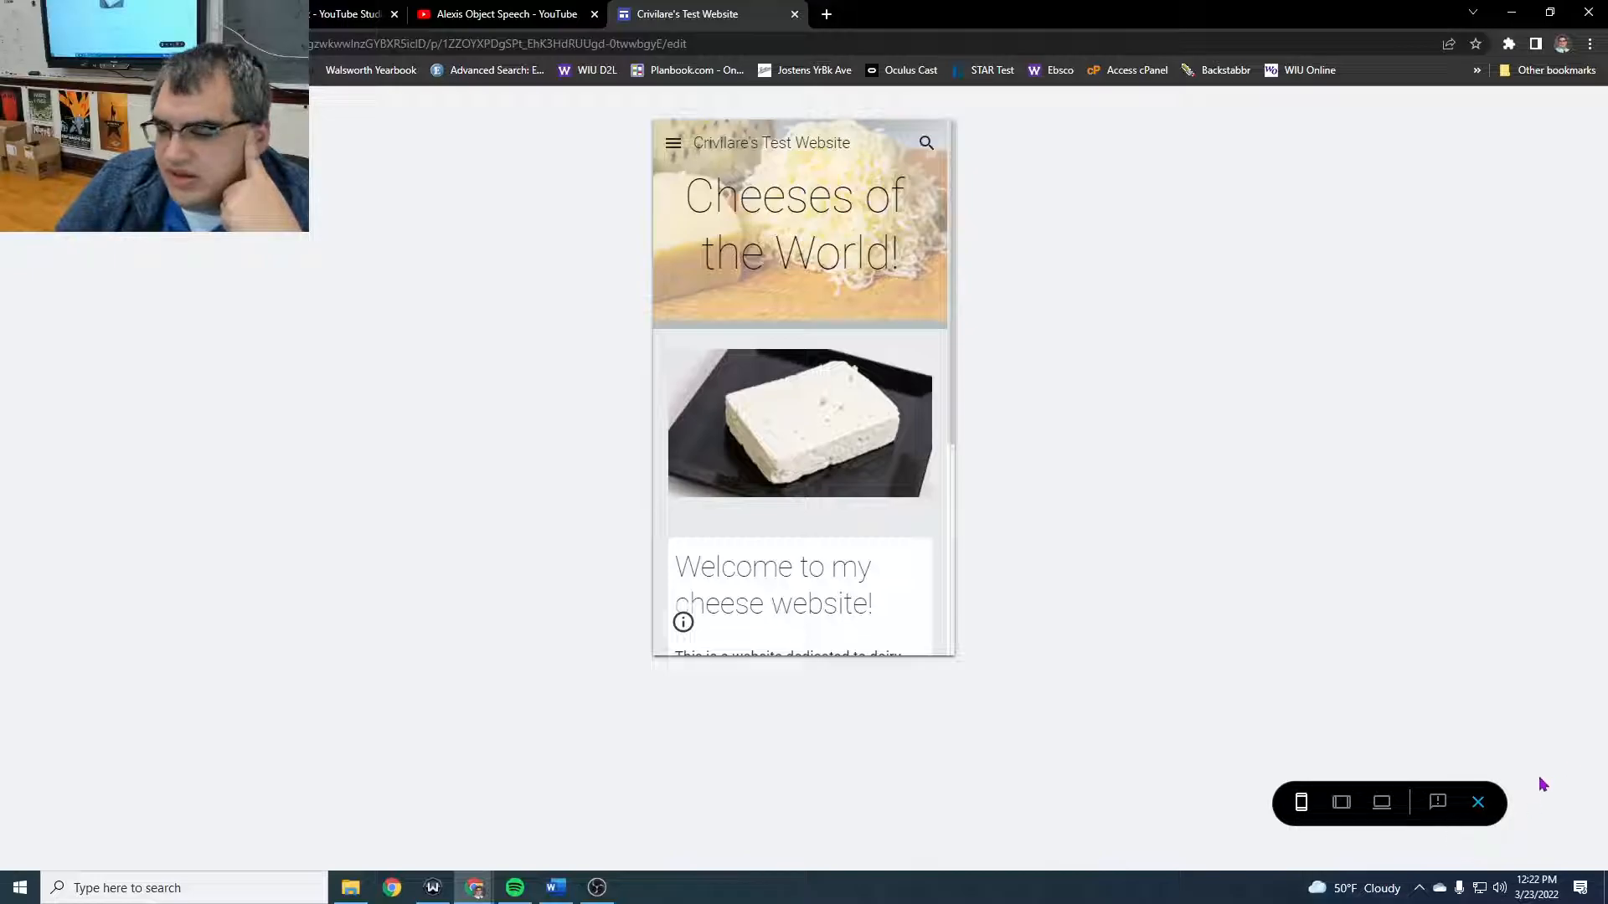
click(1479, 804)
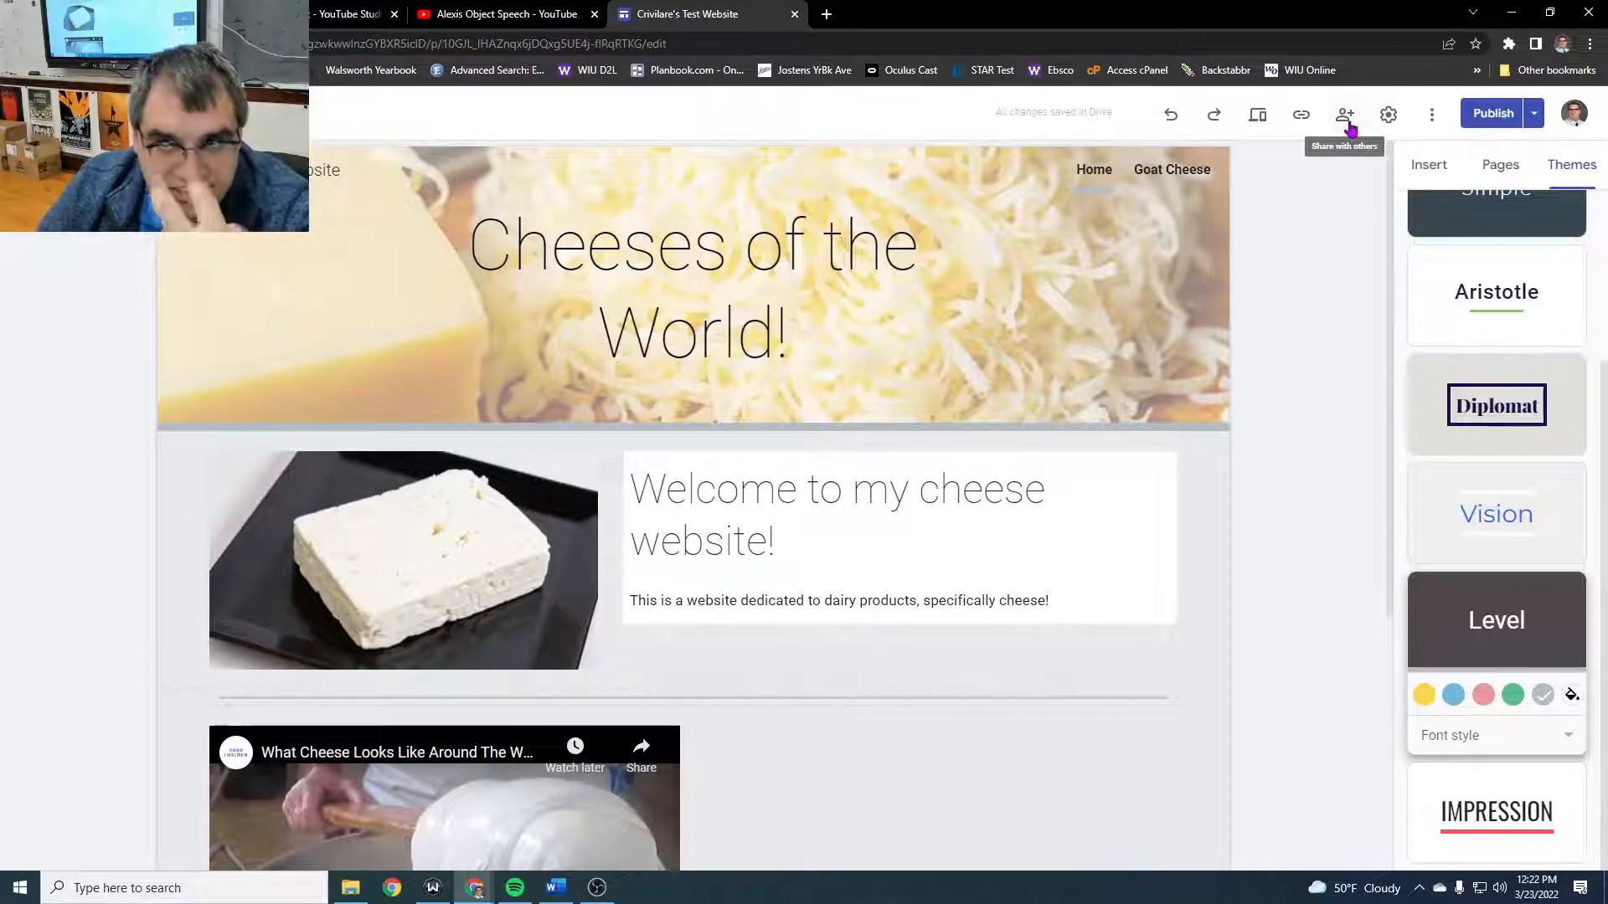
- Copy the published site link
click(1302, 117)
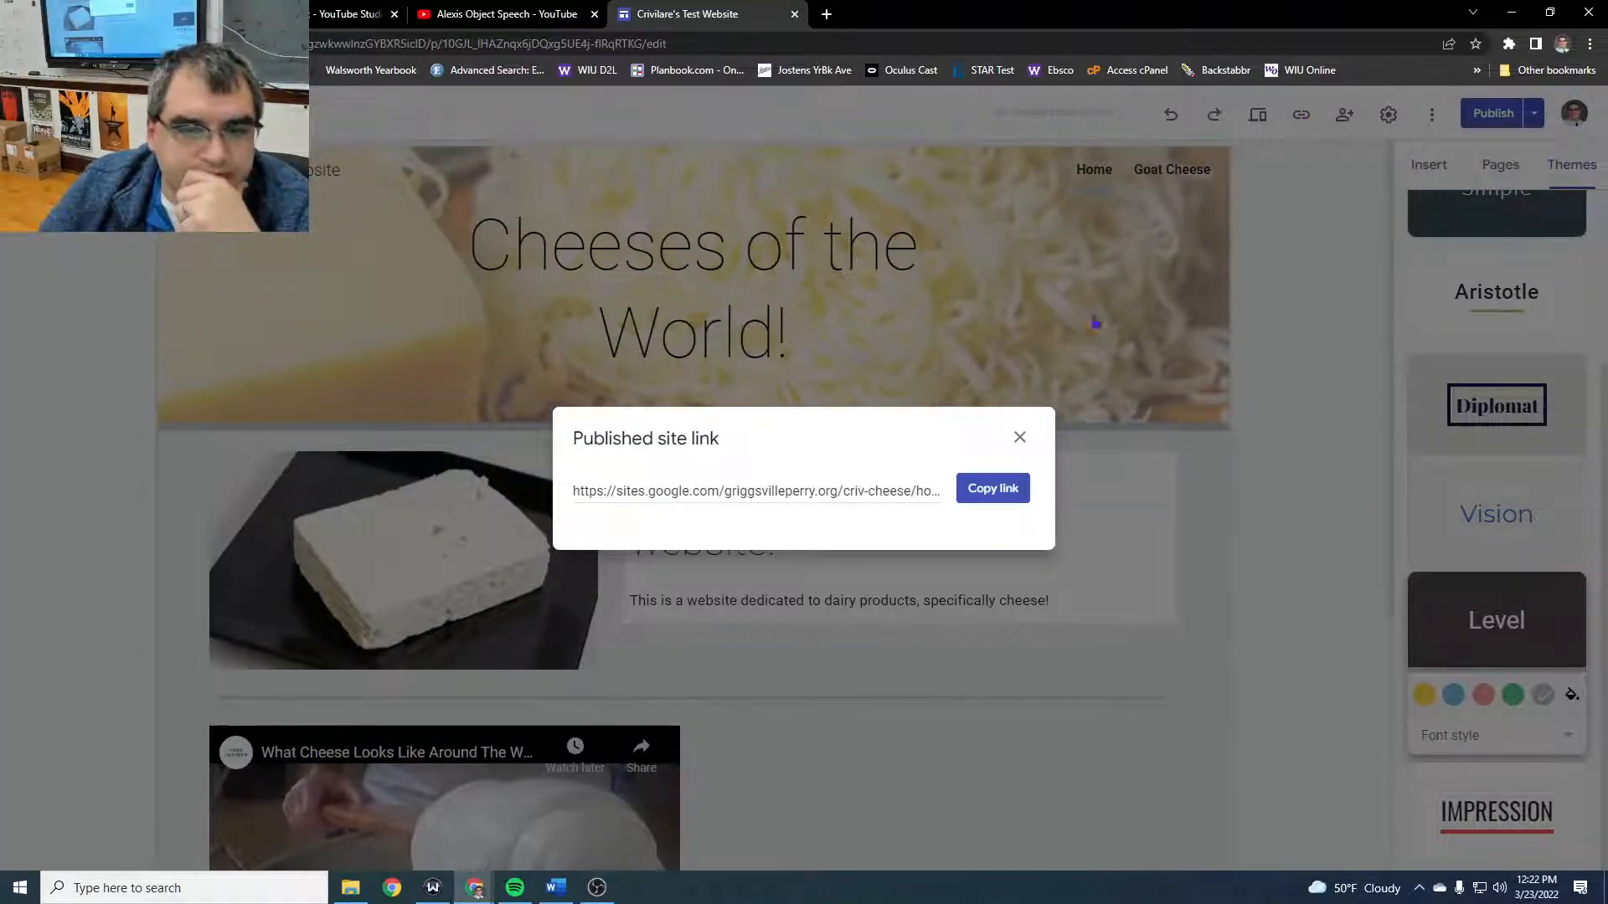
click(994, 499)
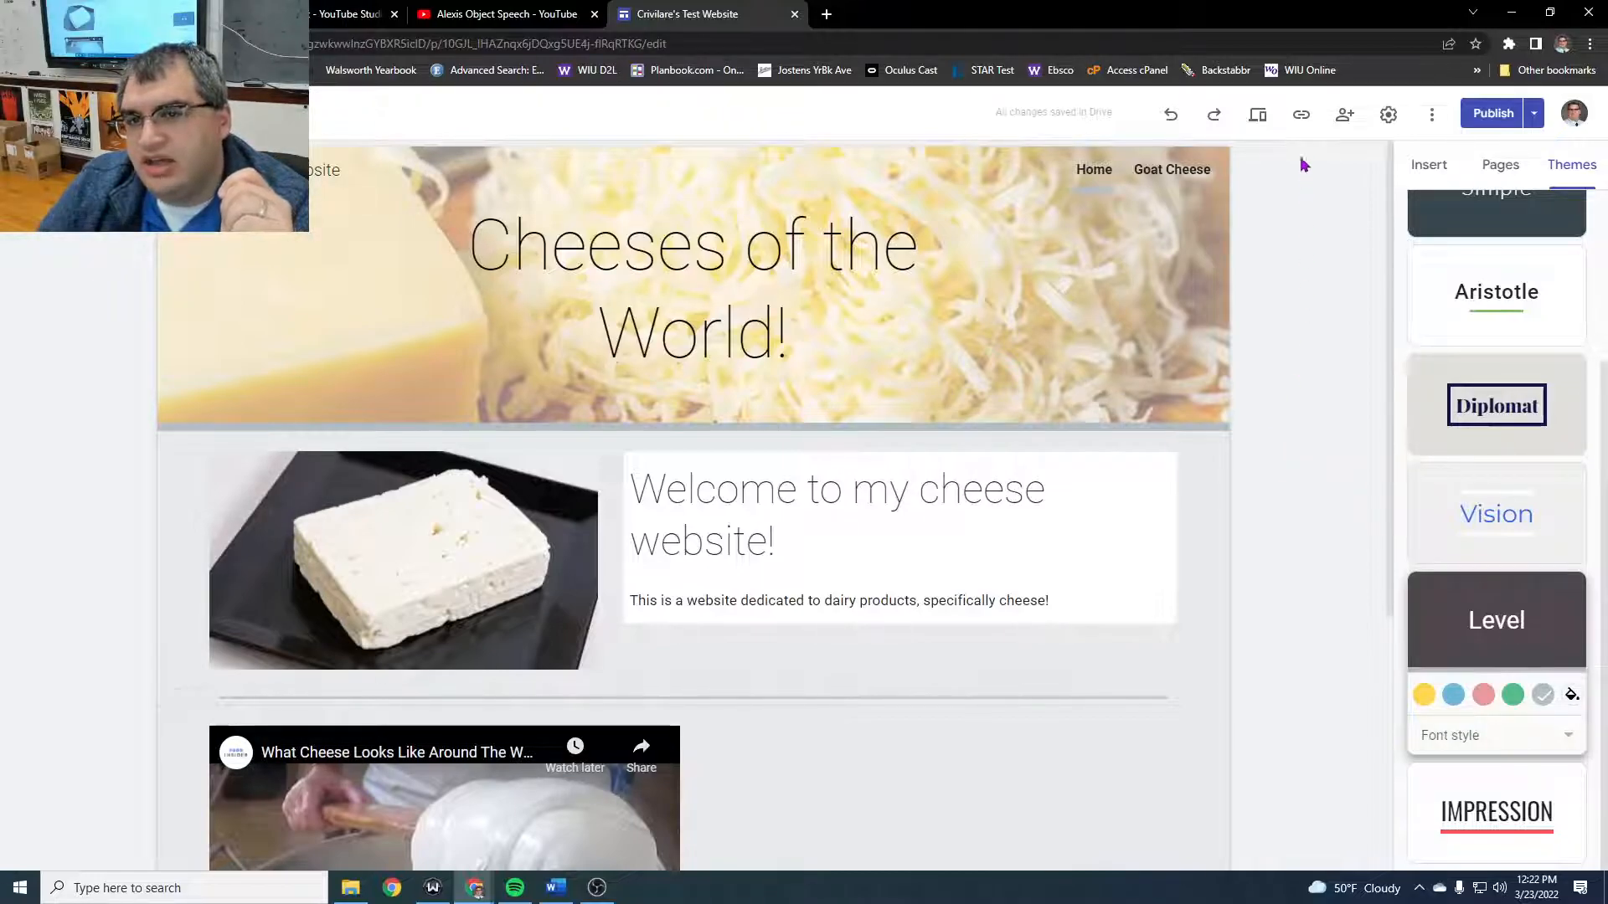
click(1301, 115)
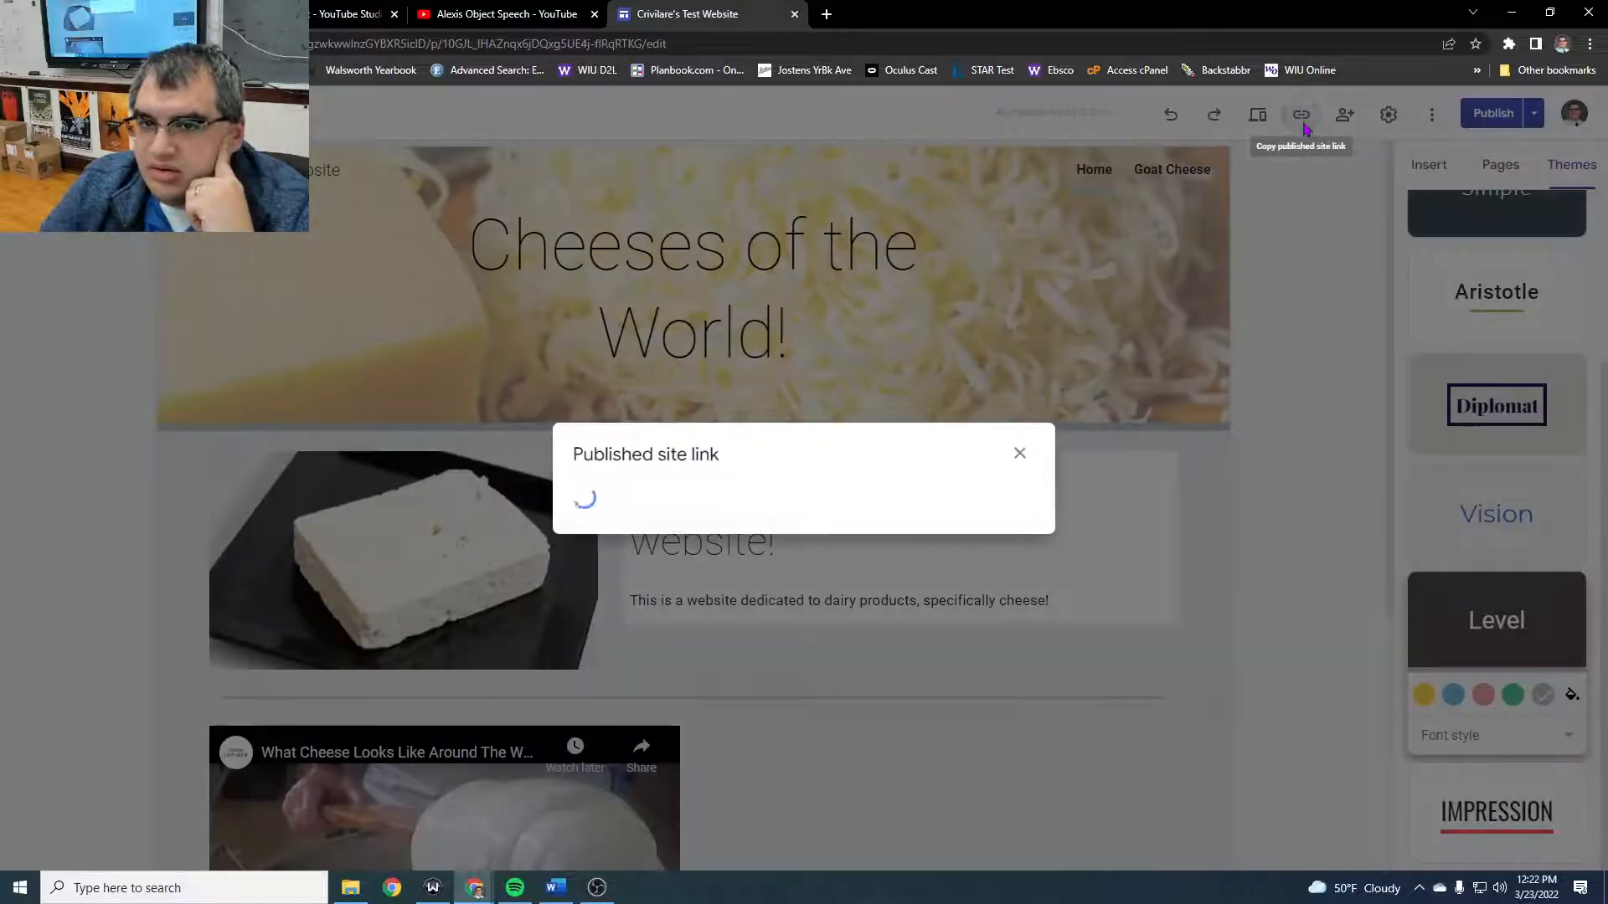
click(1013, 498)
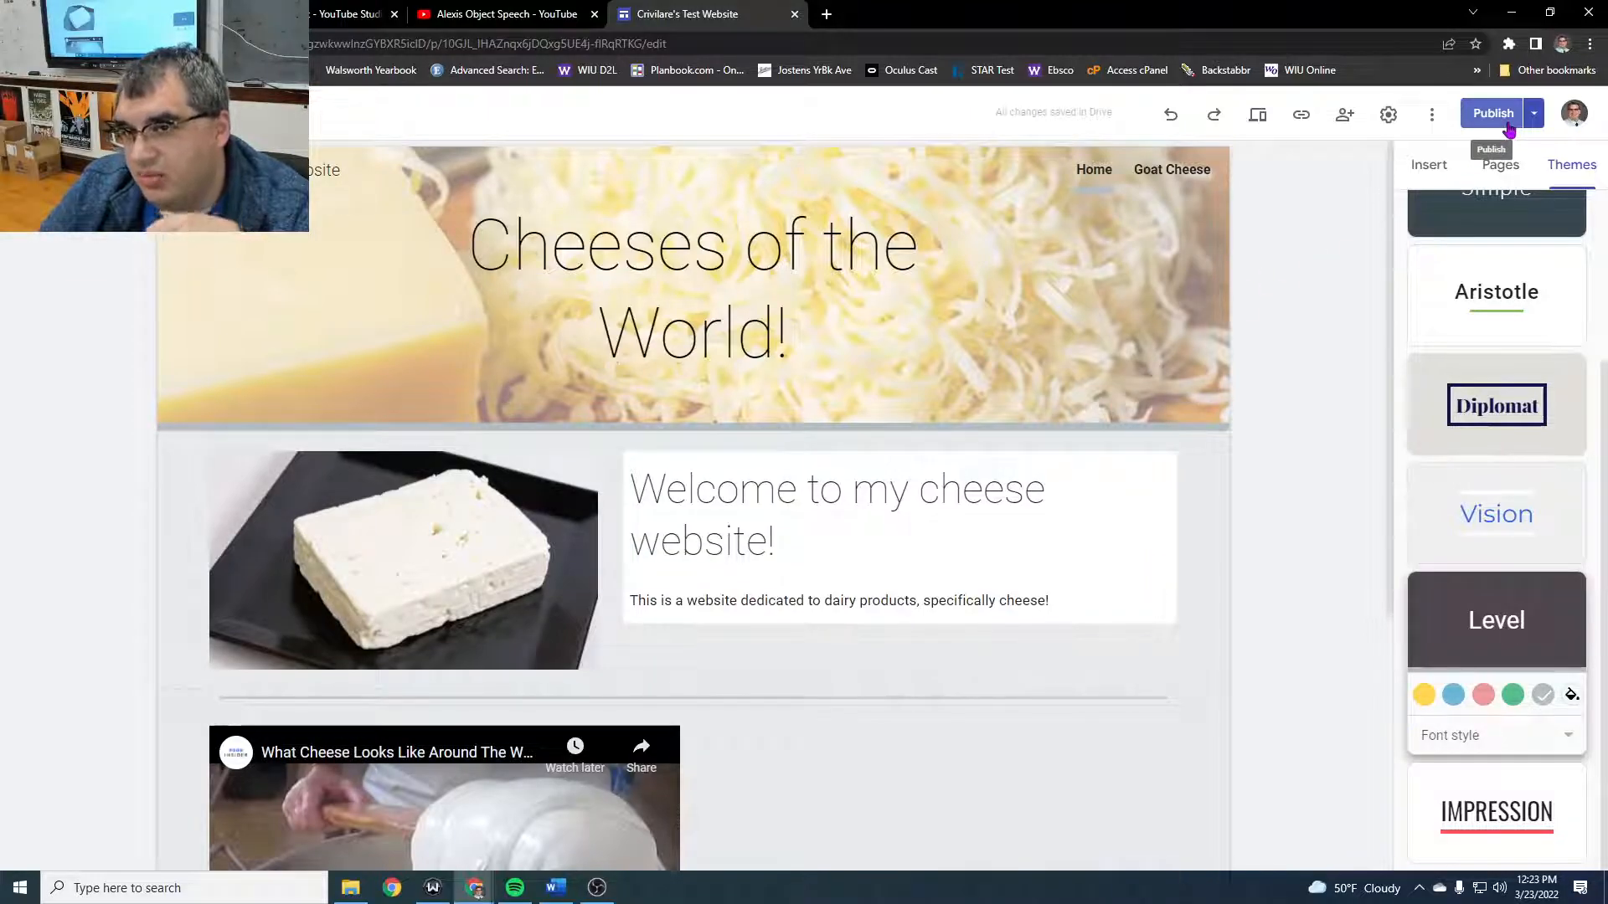
- Look through the site's Analytics, Viewer tools, Brand images and Navigation settings, and close the settings
click(1388, 117)
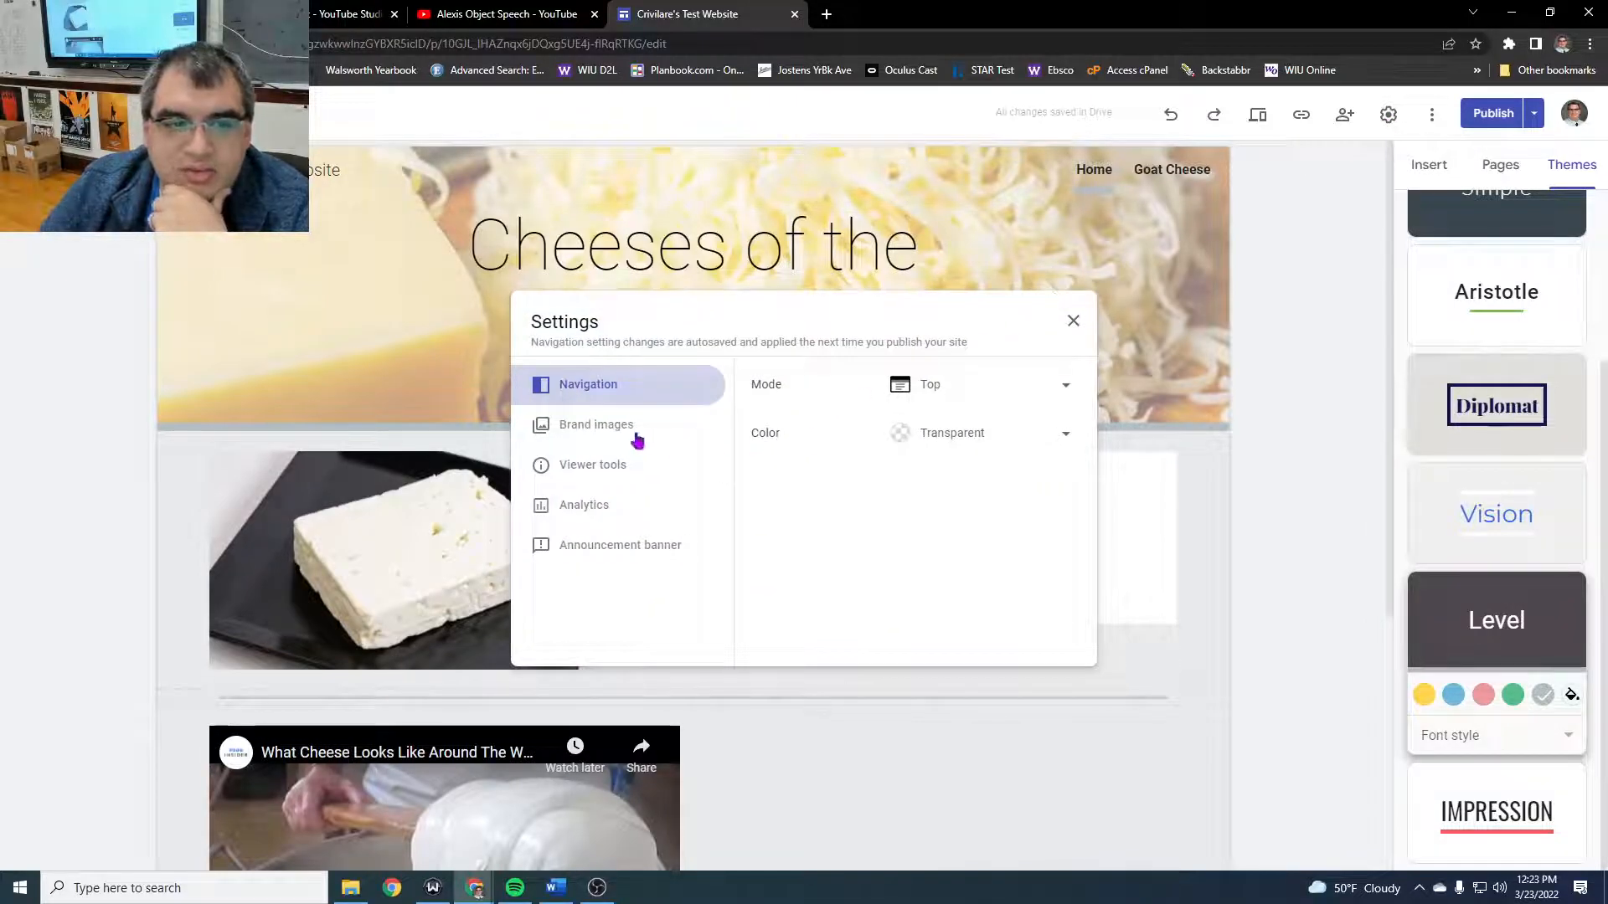
click(600, 509)
click(608, 474)
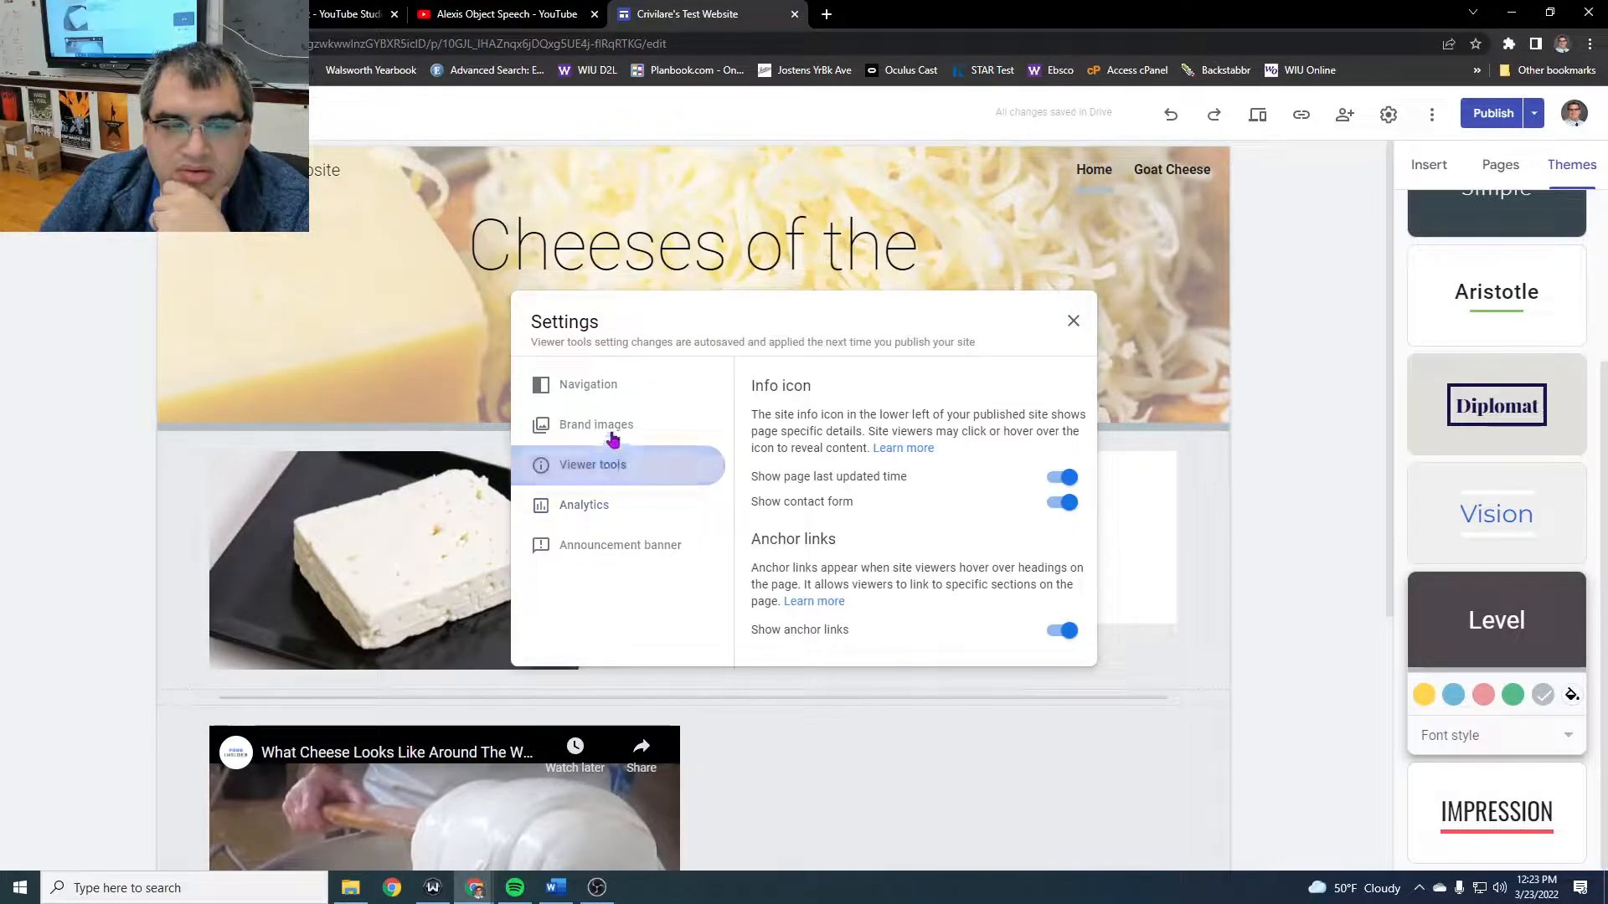
click(613, 427)
click(611, 386)
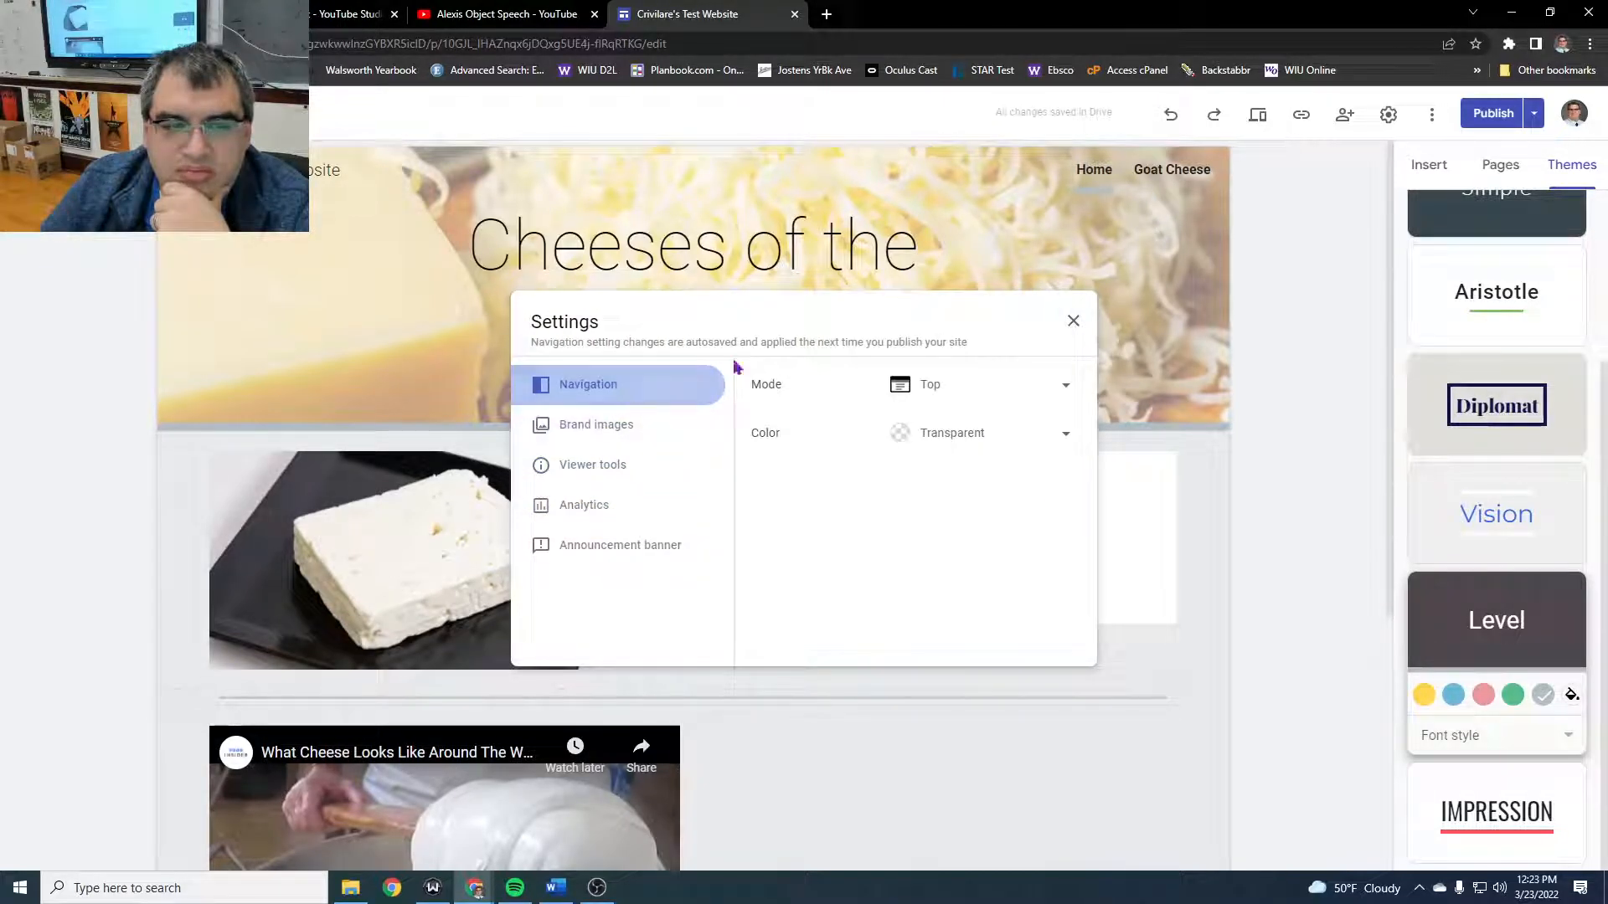
click(1074, 322)
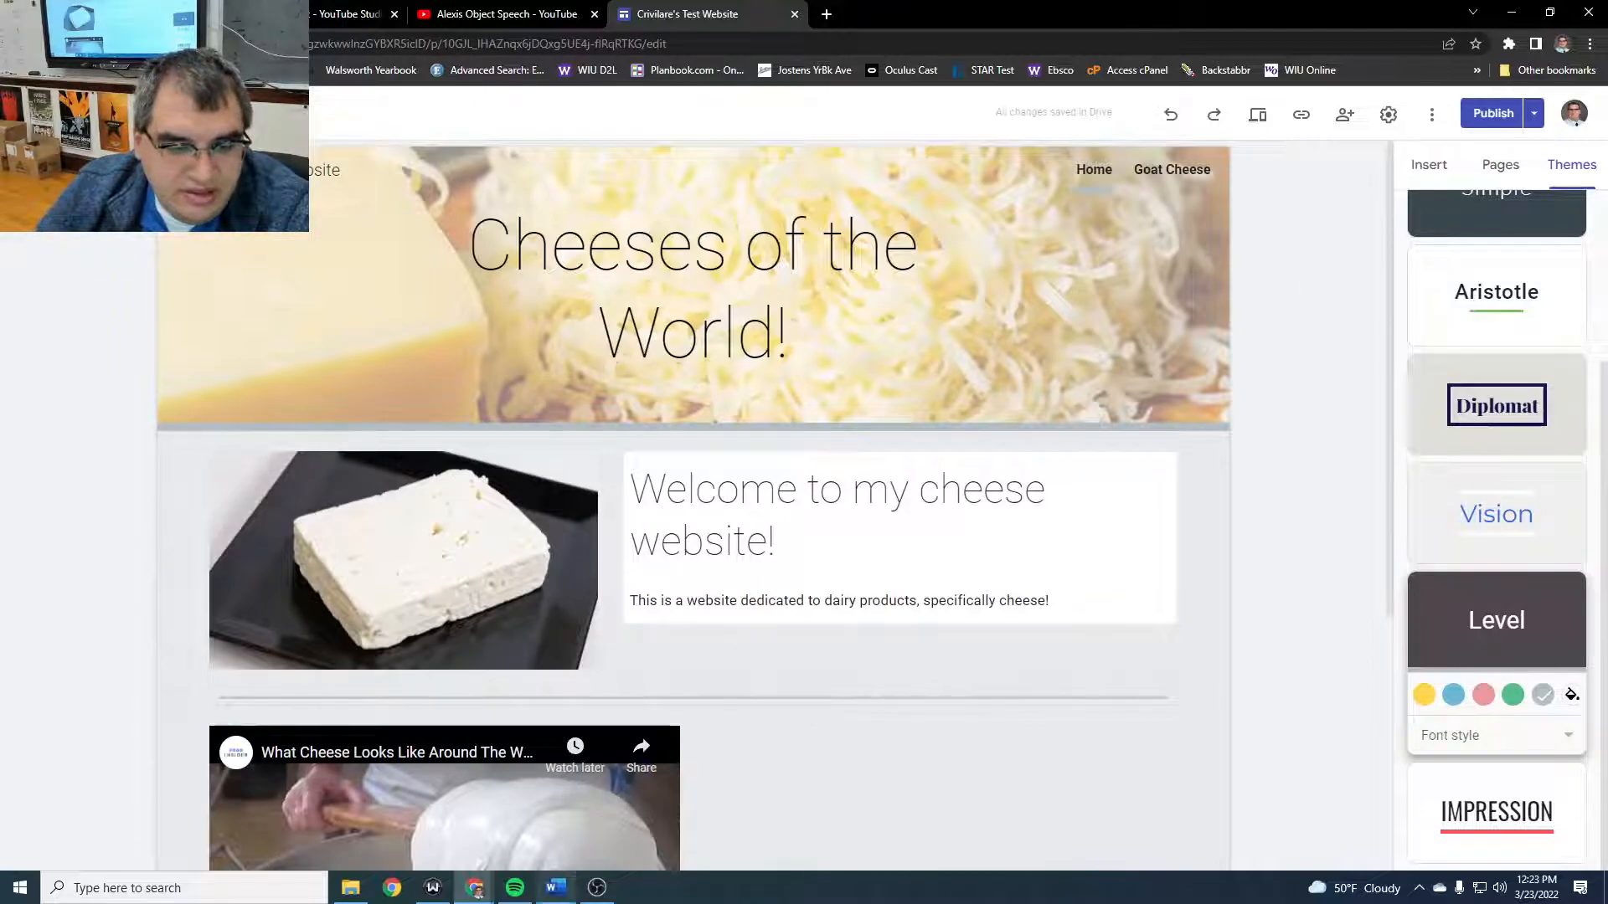
- Switch to the Word worksheet and review the website project requirements on pages, YouTube videos and written content
click(556, 886)
scroll(702, 558, down, 5)
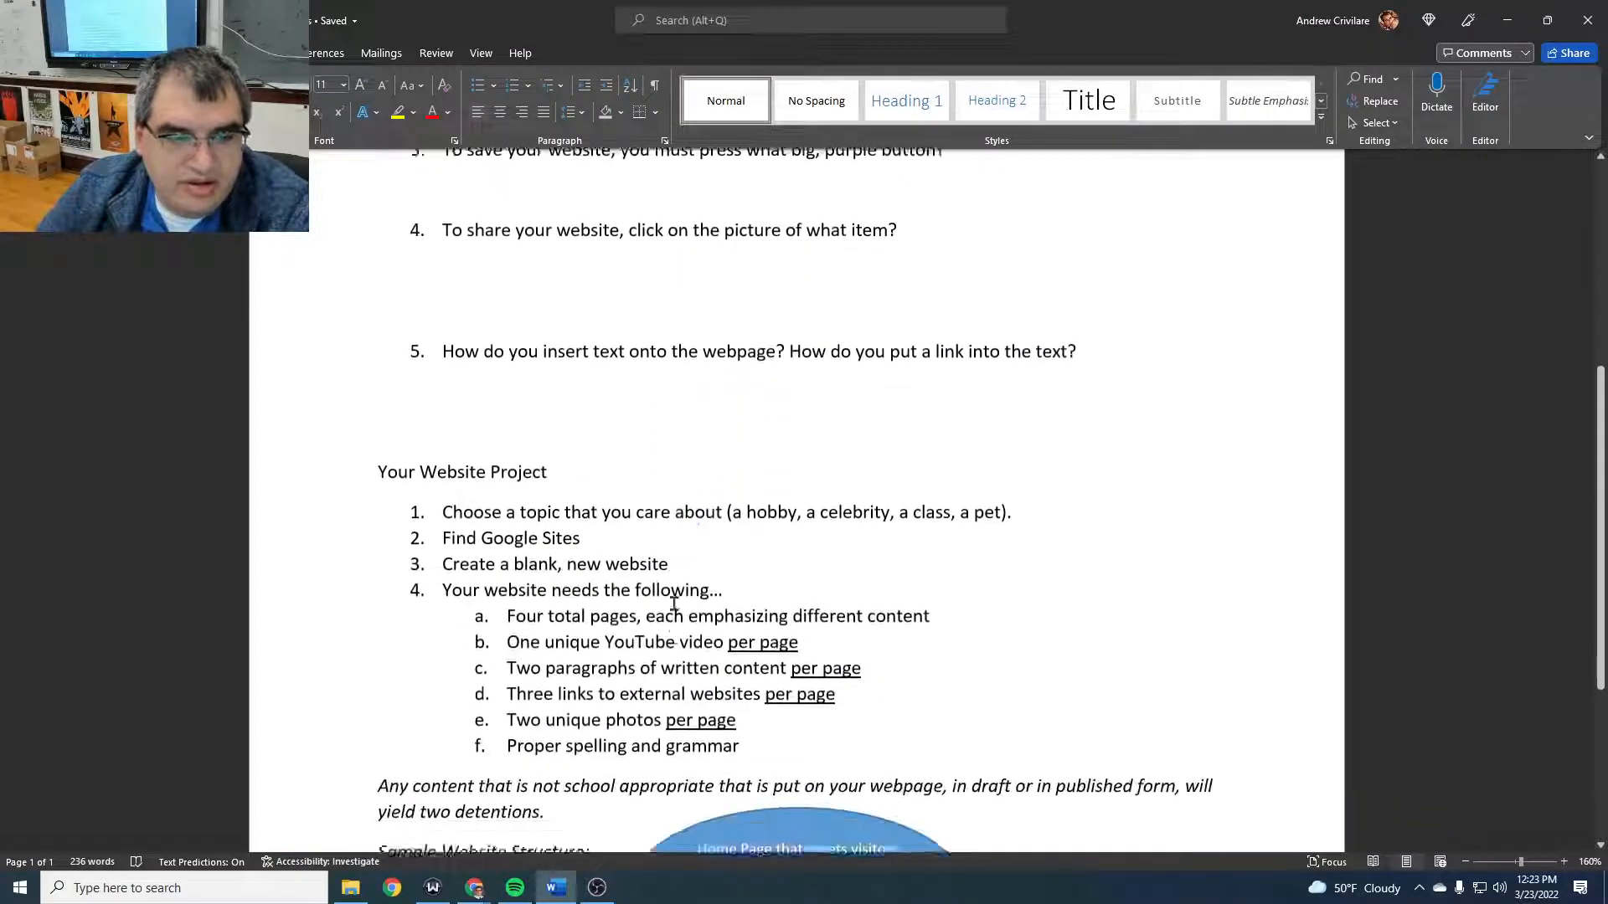
drag(504, 522, 946, 522)
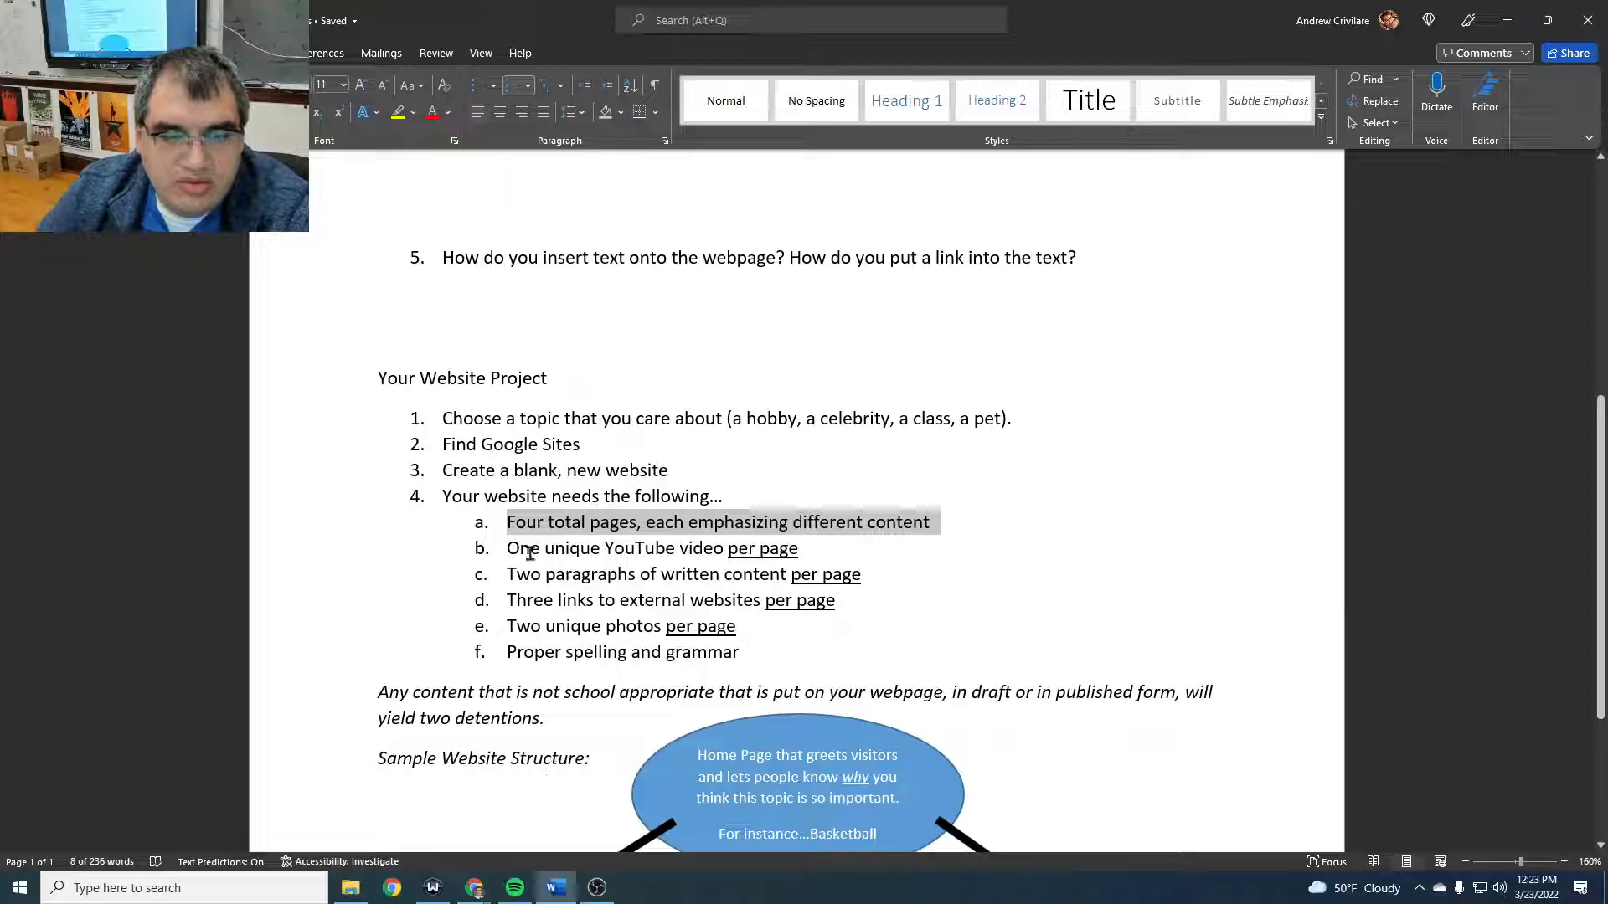
drag(519, 548, 843, 551)
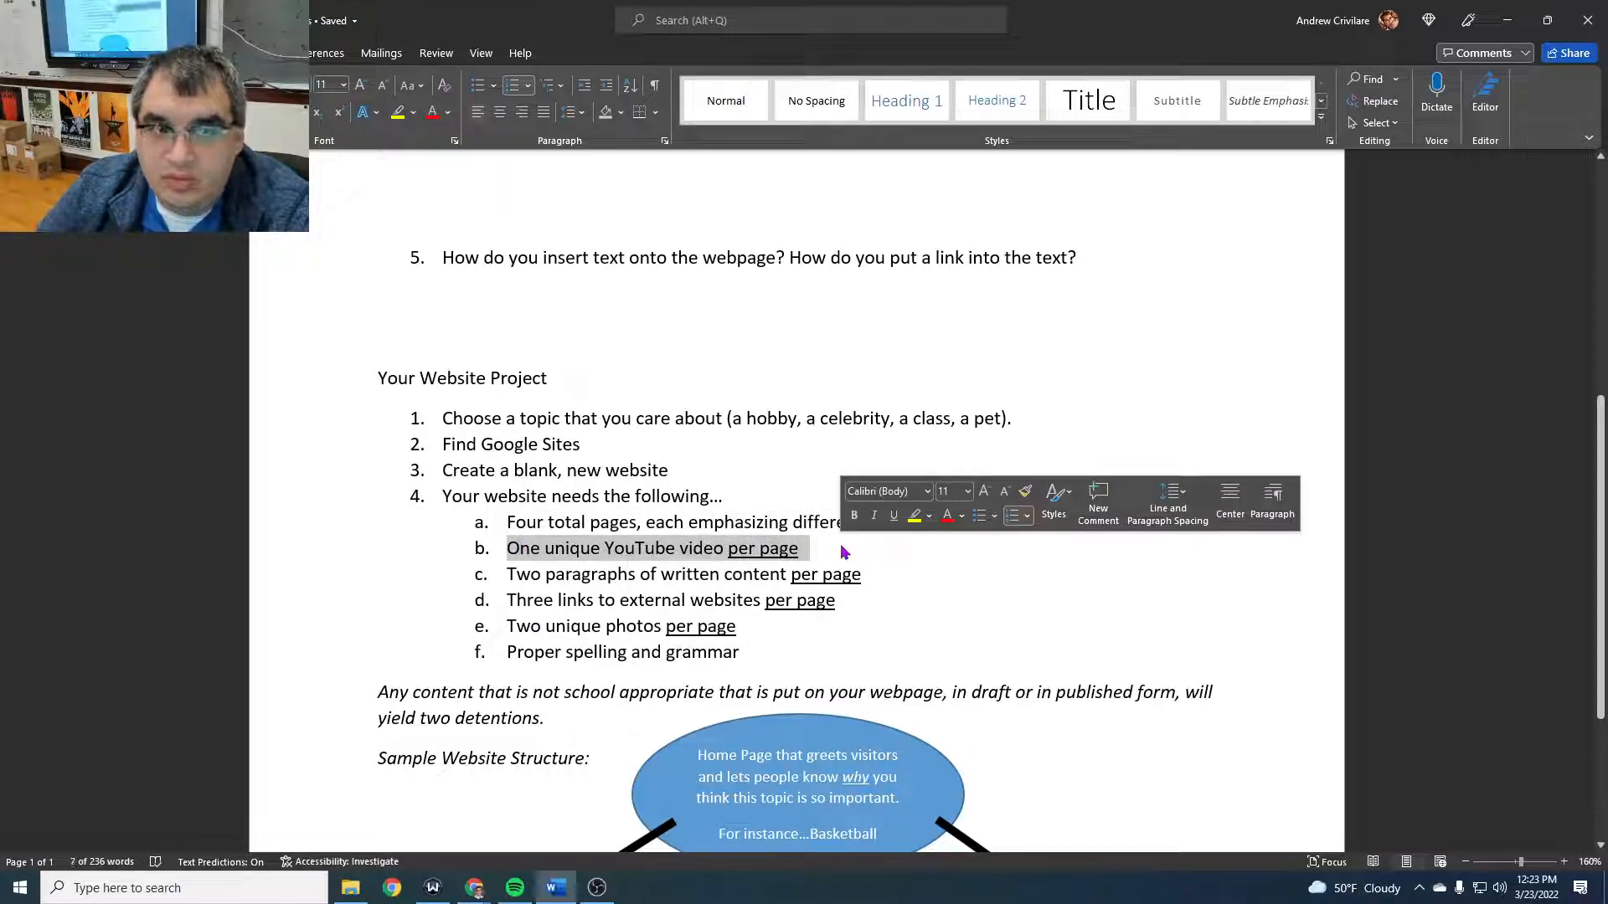
drag(505, 575, 704, 578)
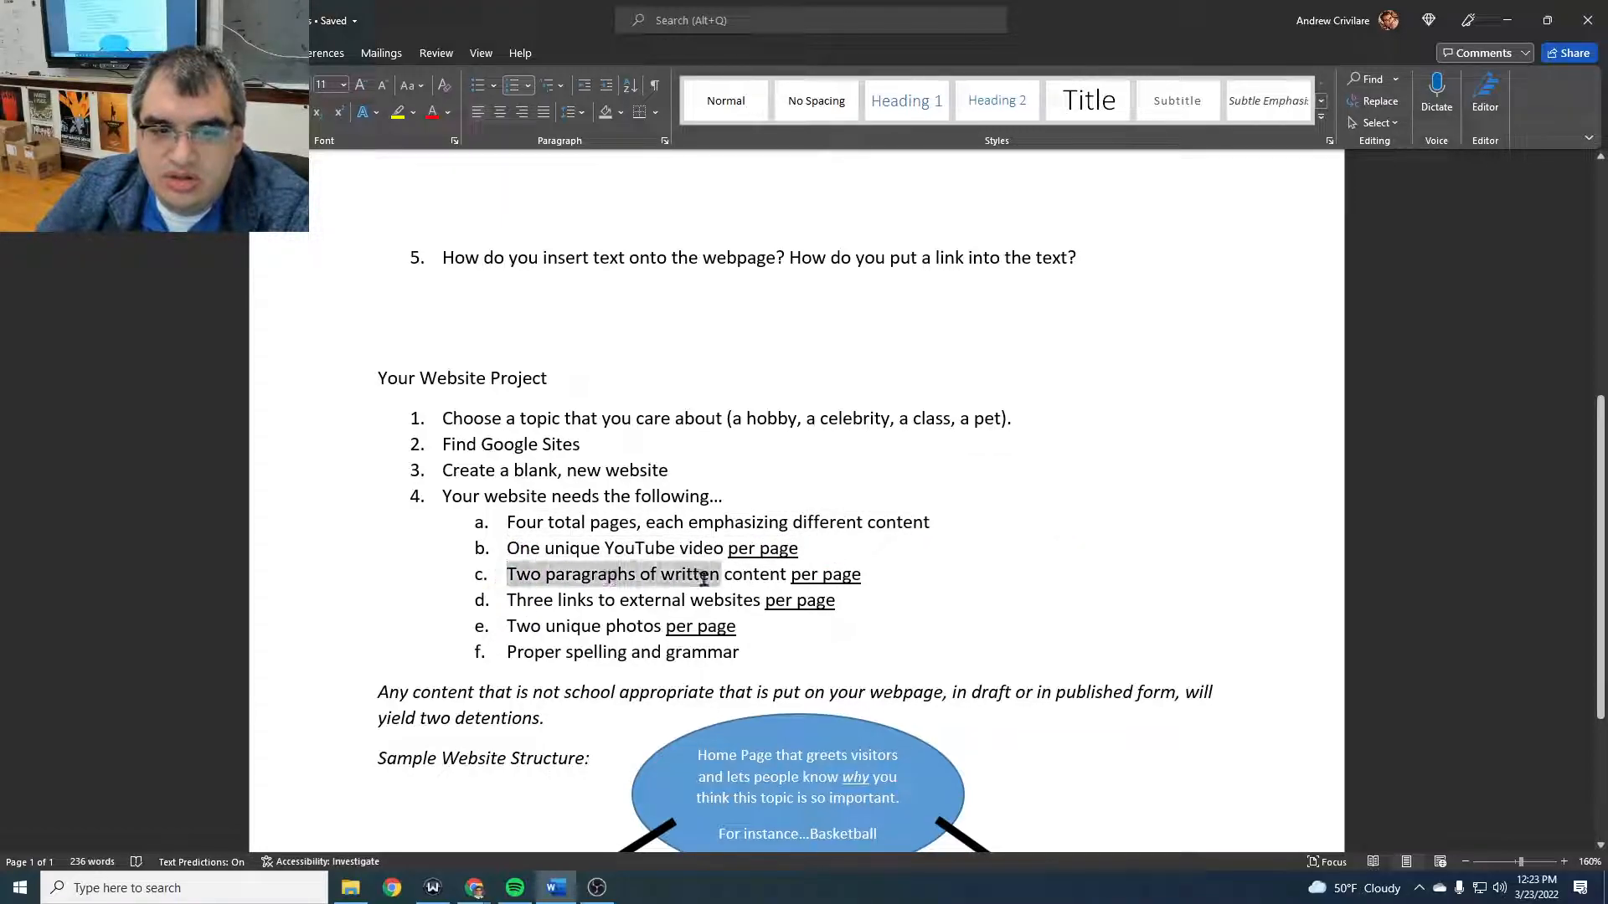
- Append "; do not plagiarize" to the requirement for two paragraphs of written content per page, with the spelling corrected
click(617, 578)
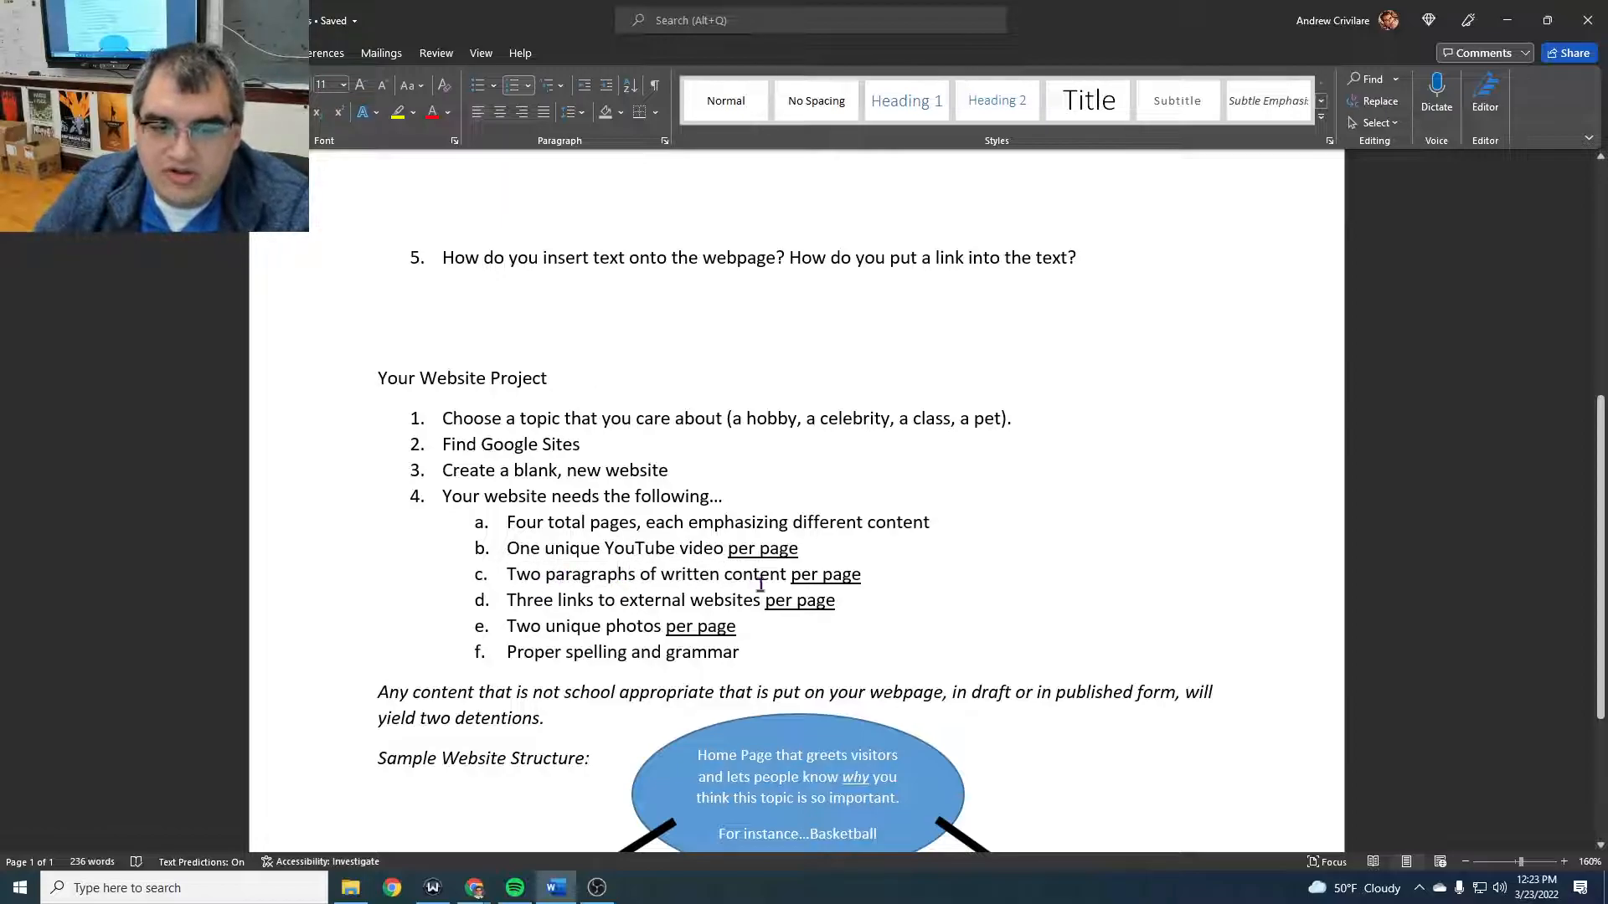
text(; )
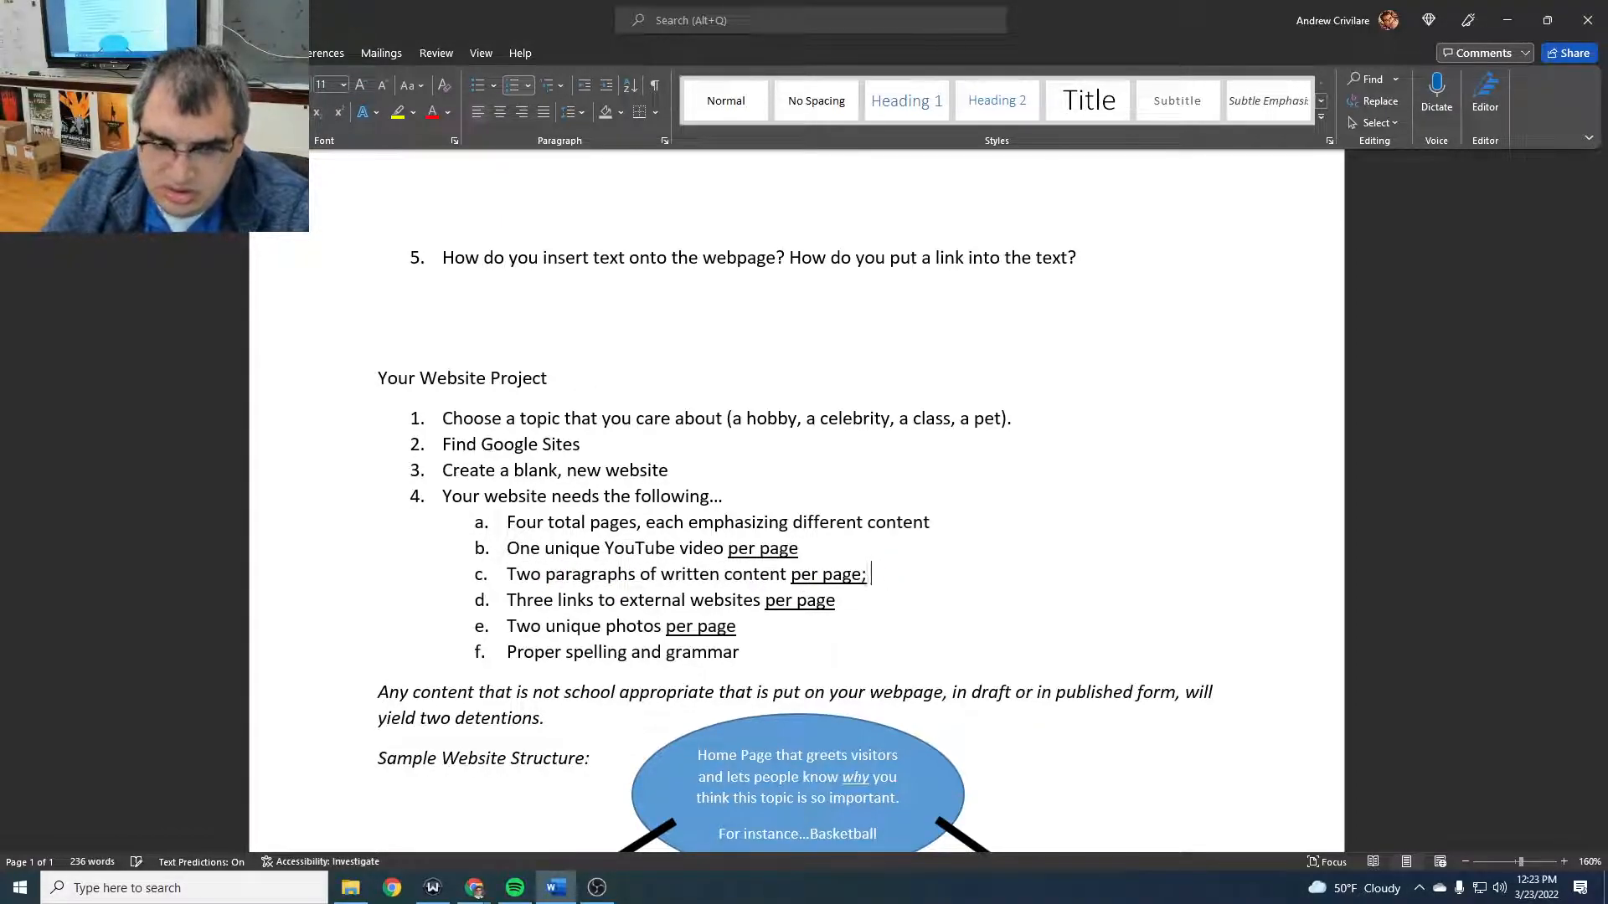
text(do not plagerize)
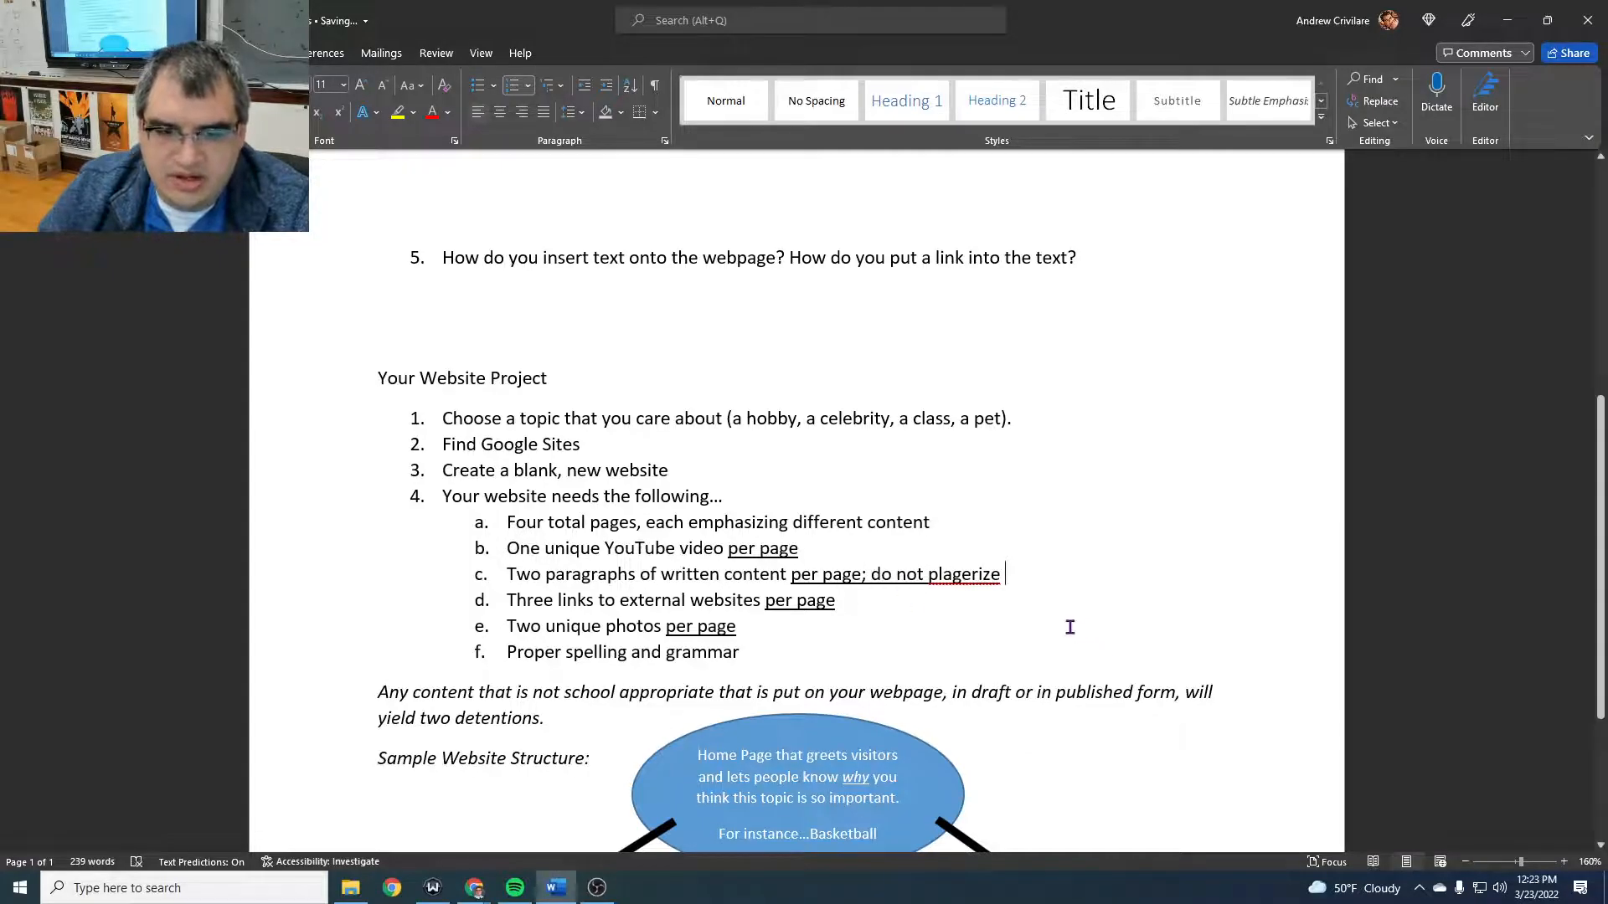
right_click(971, 576)
click(1052, 603)
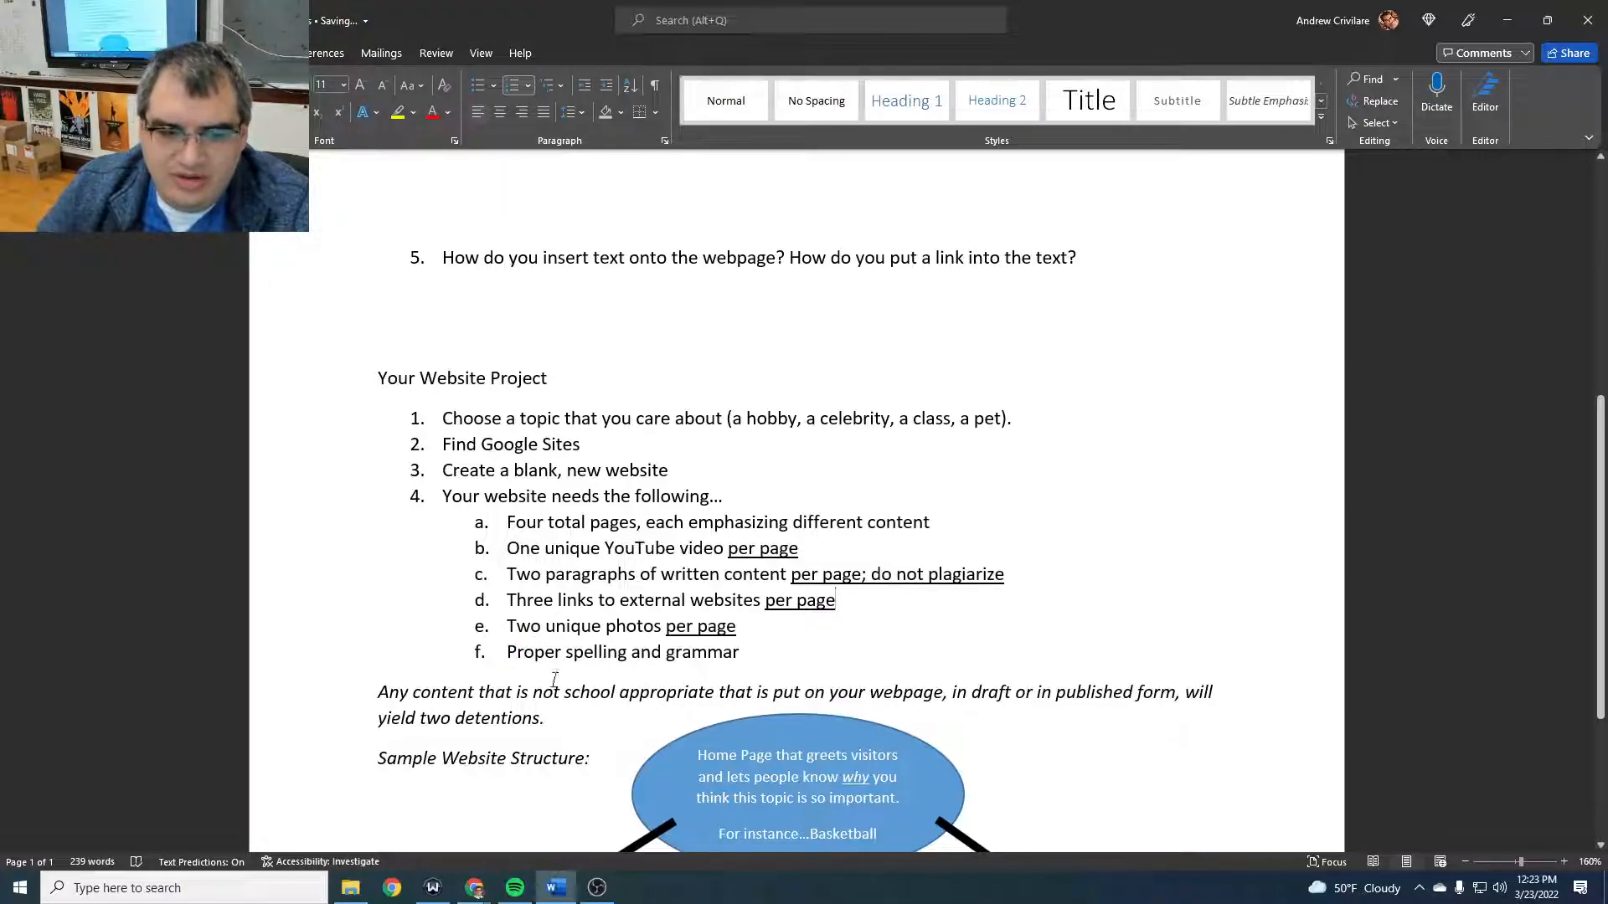
- Switch to the browser window with the test website and search the web for "cheese goat" in a new tab
click(483, 891)
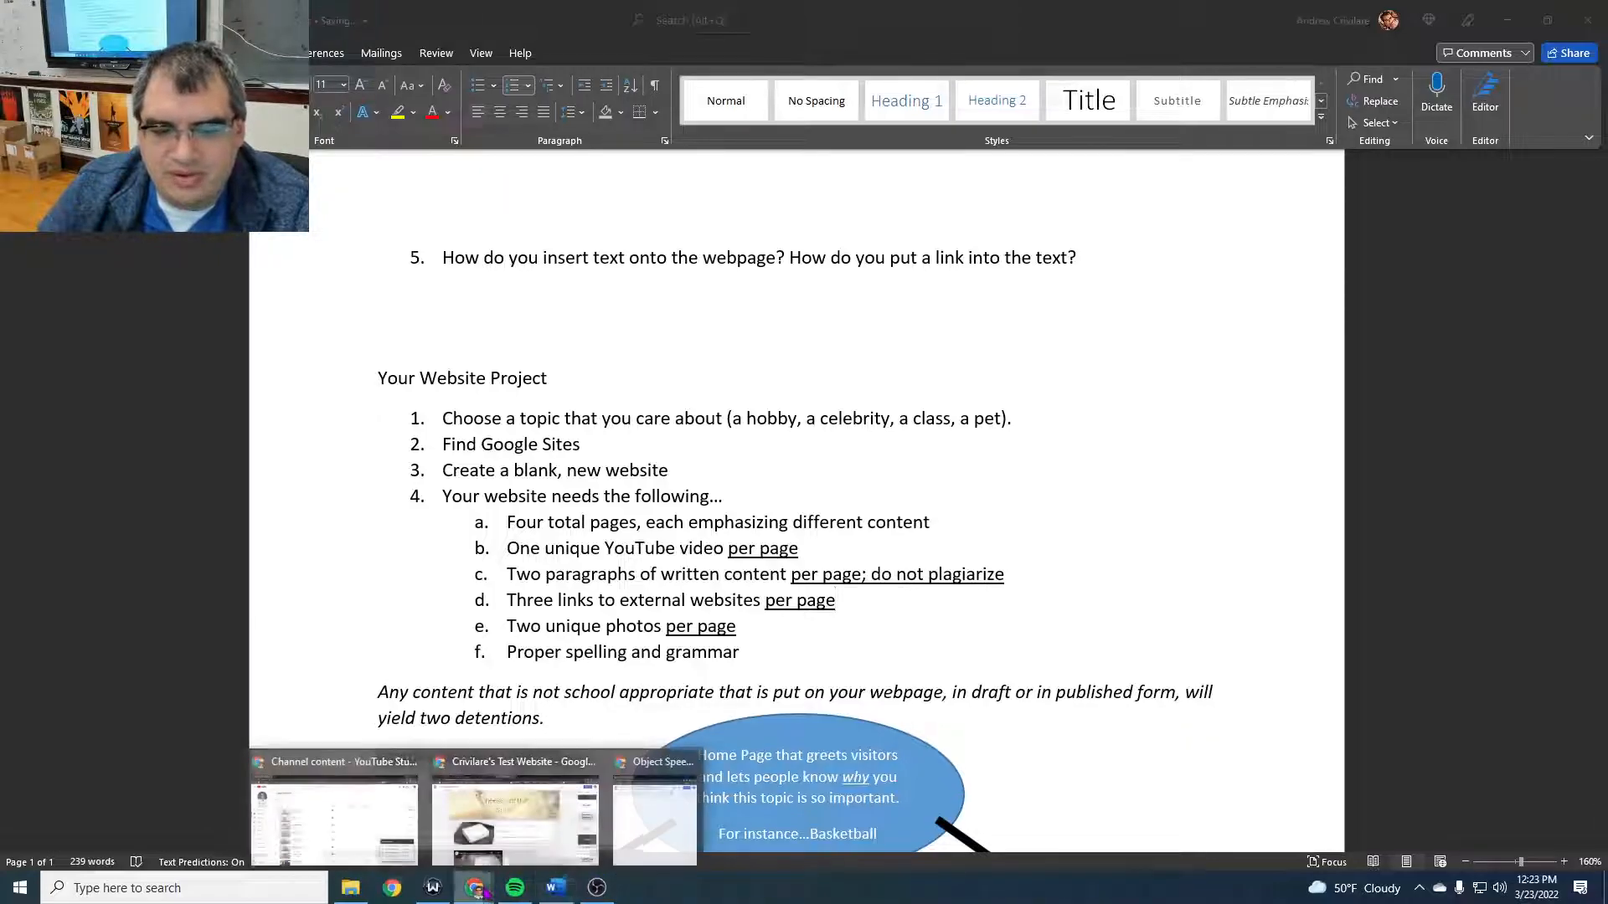
click(554, 834)
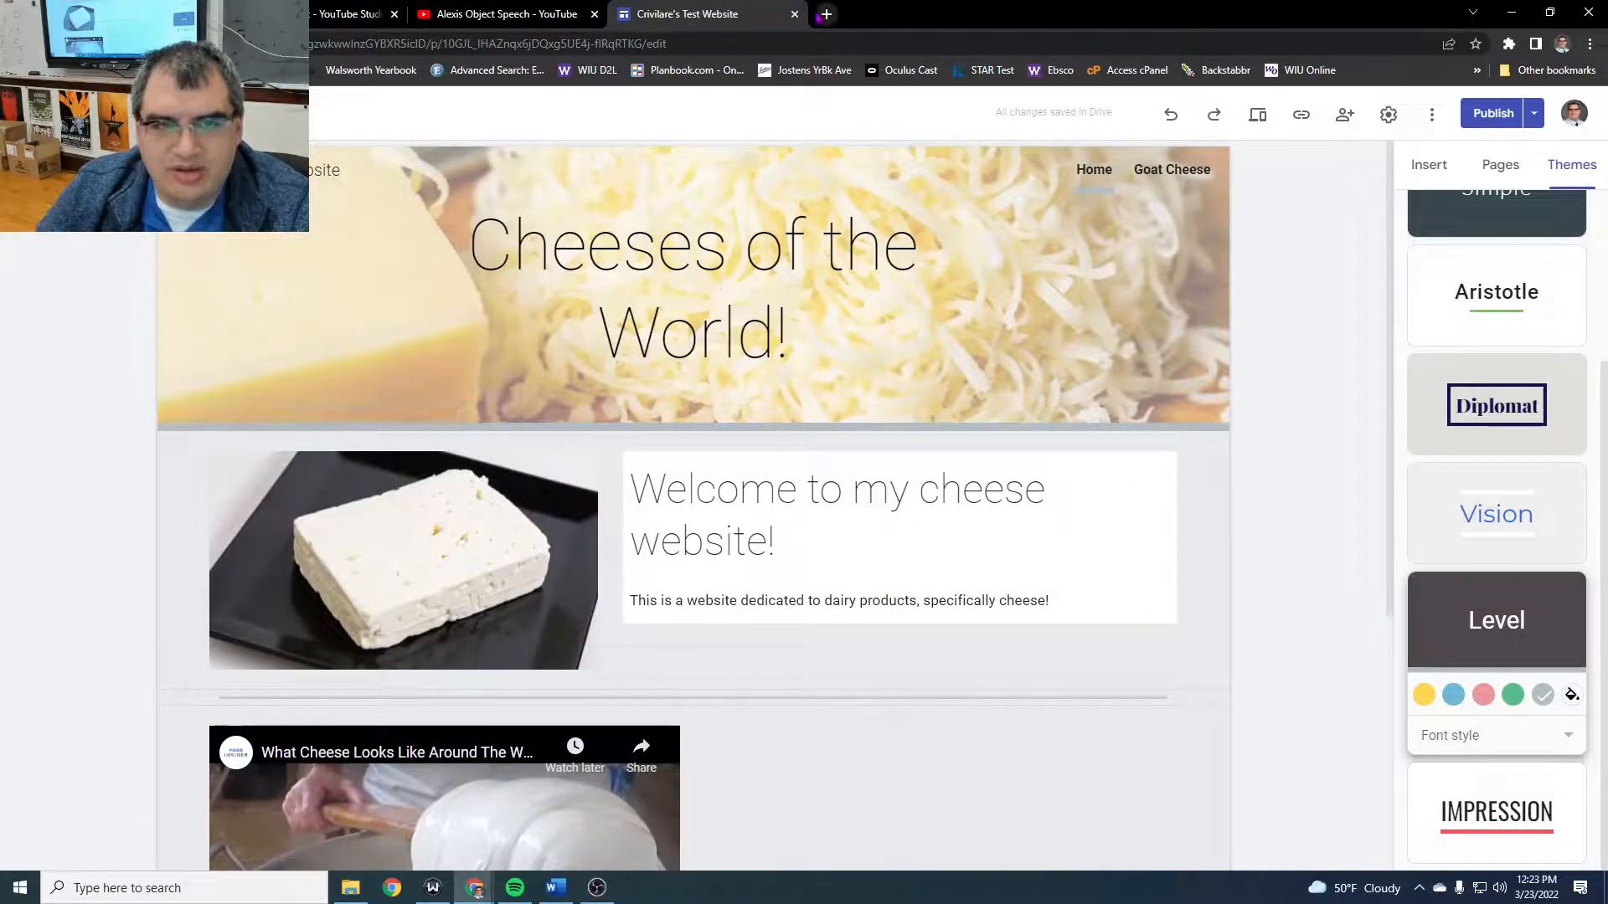
click(829, 16)
text(chee)
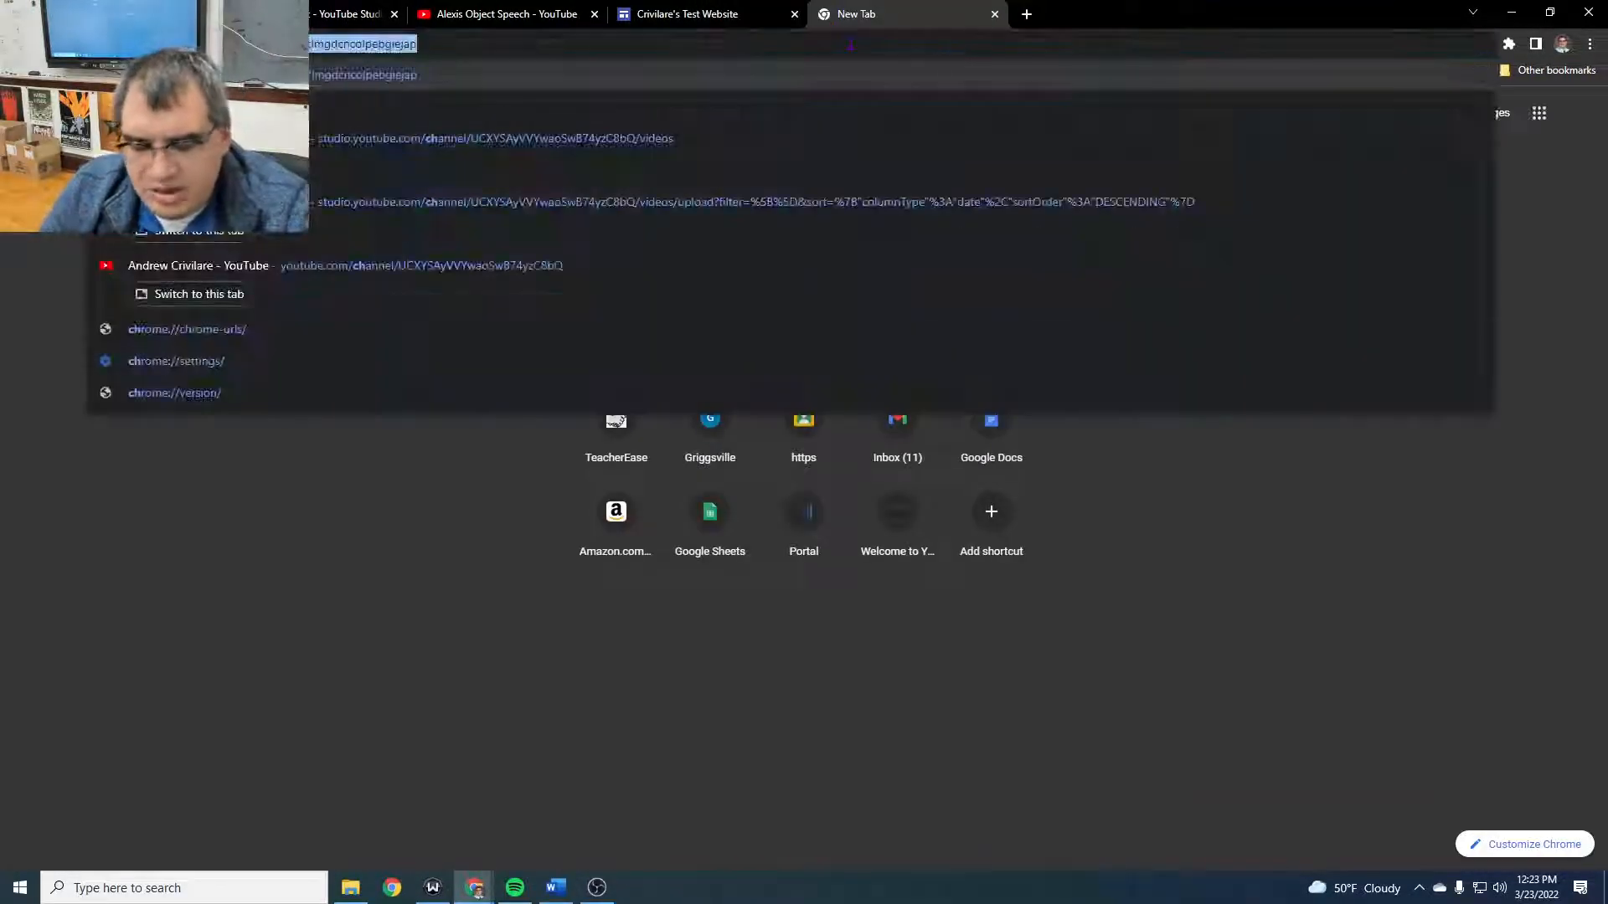
text(se goat)
key(Return)
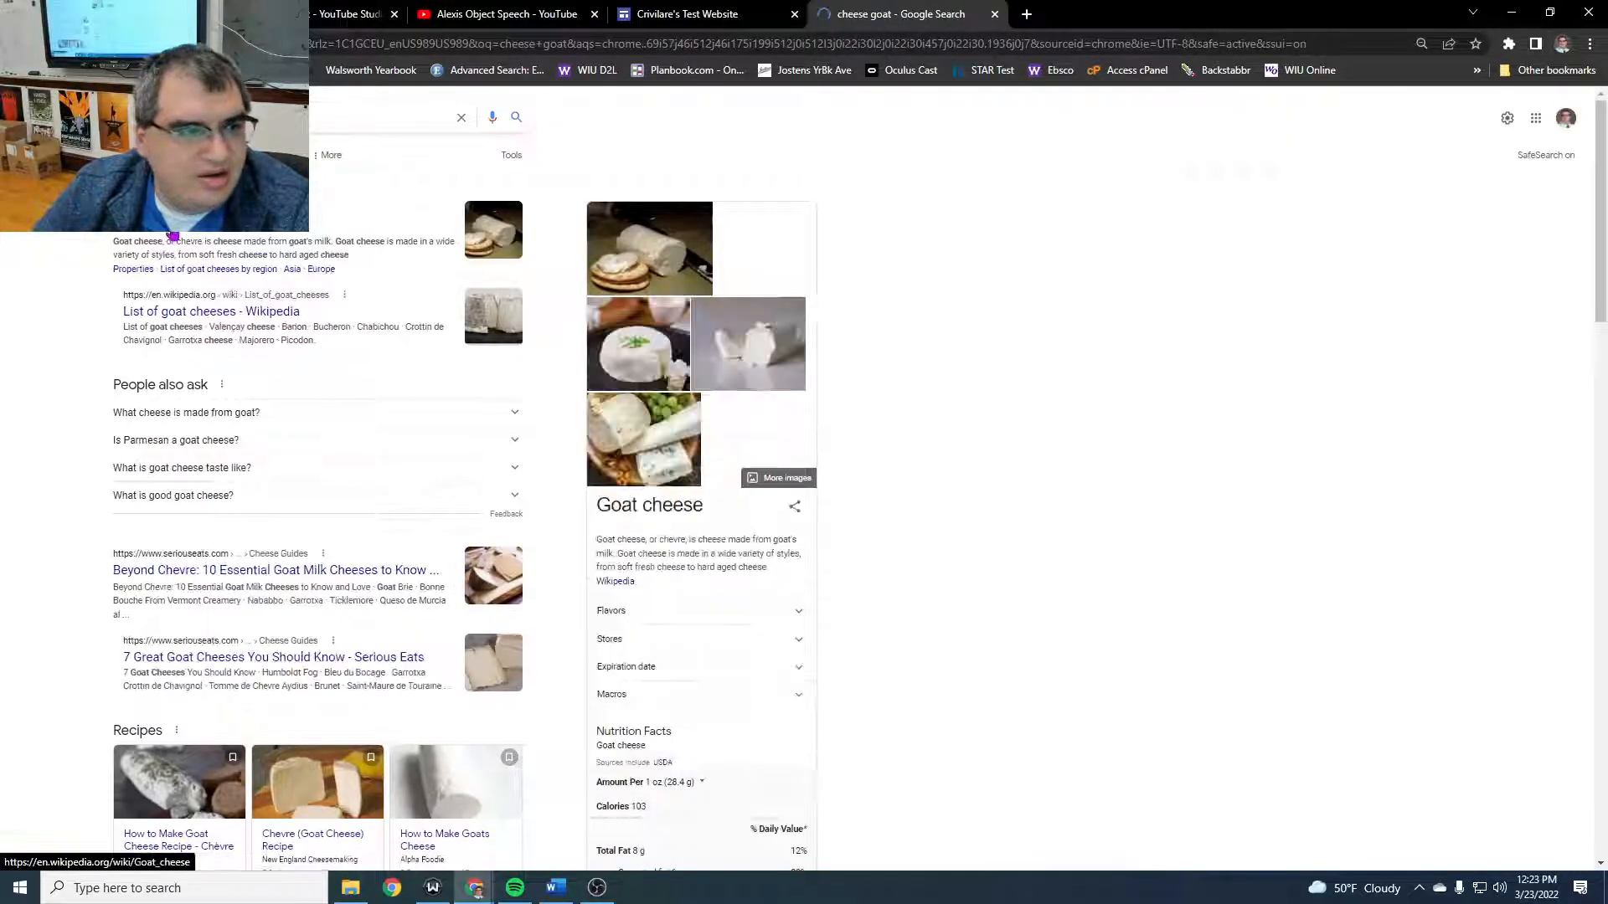
- Open the Serious Eats article "7 Great Goat Cheeses You Should Know" from the results and copy its web address
scroll(243, 712, down, 5)
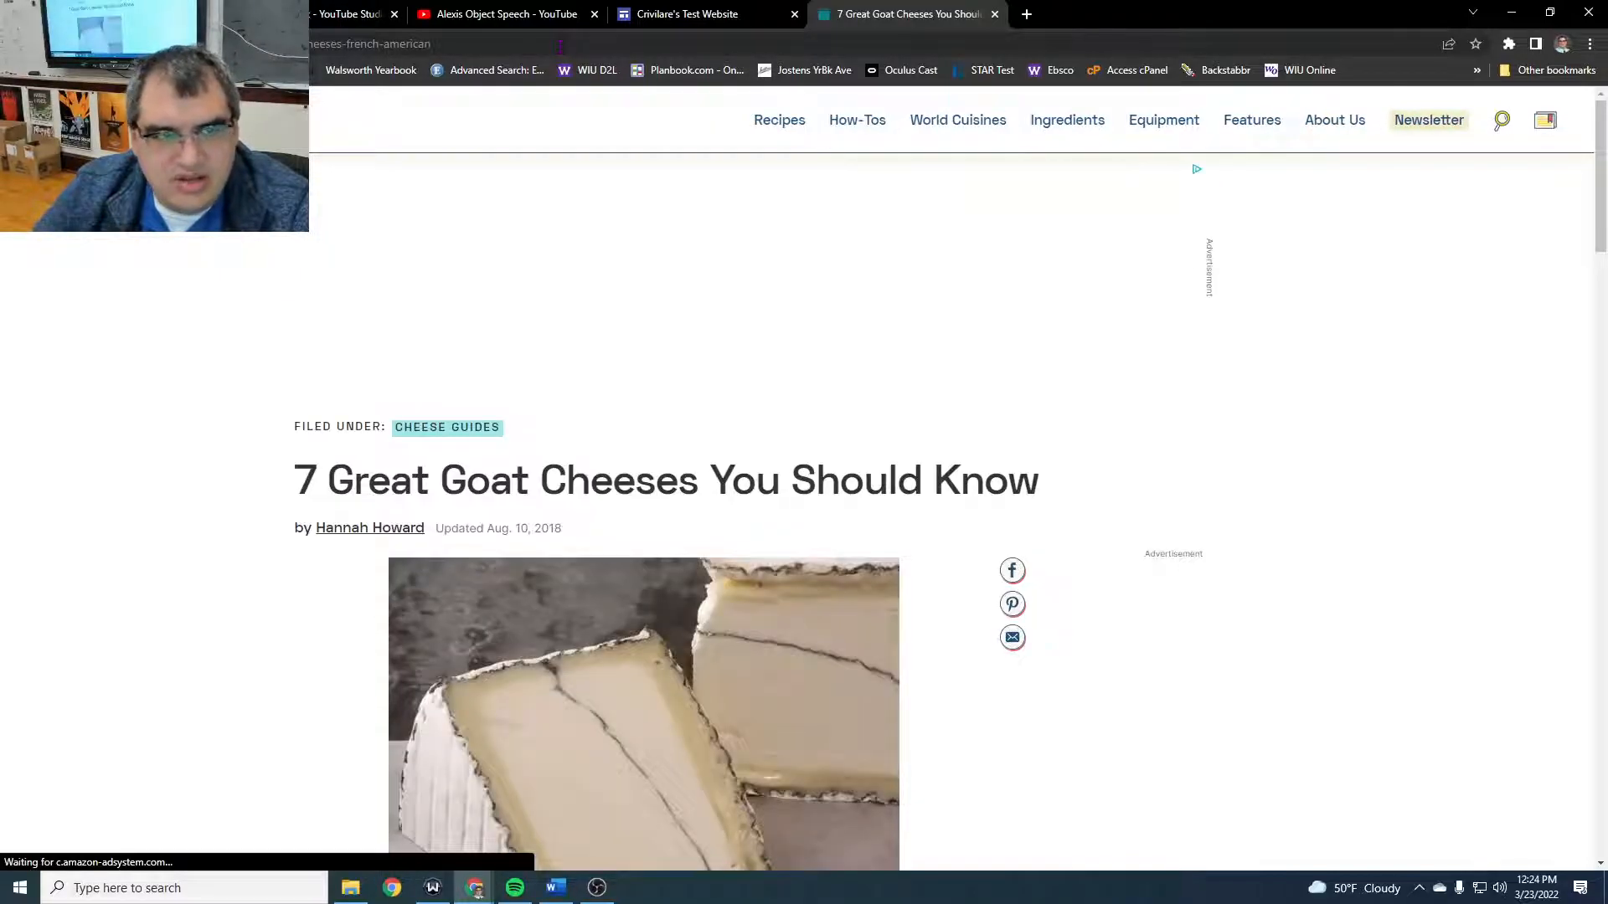
click(560, 44)
right_click(560, 46)
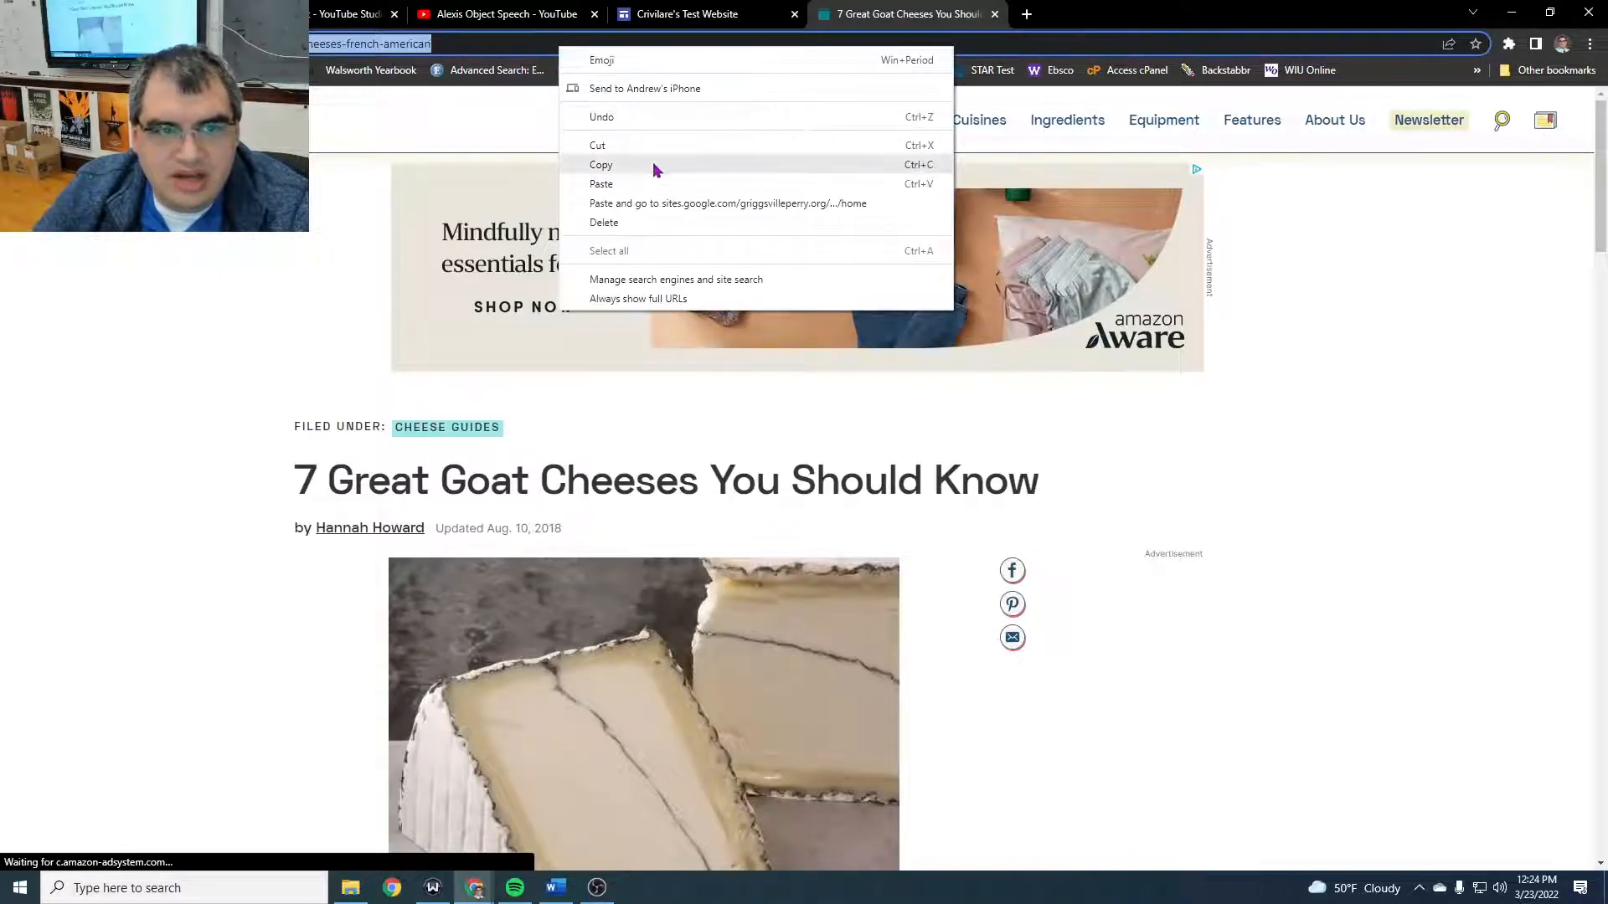
click(654, 166)
- On the site's Goat Cheese page, link the "Goat Cheese A" heading to the copied article address
click(705, 10)
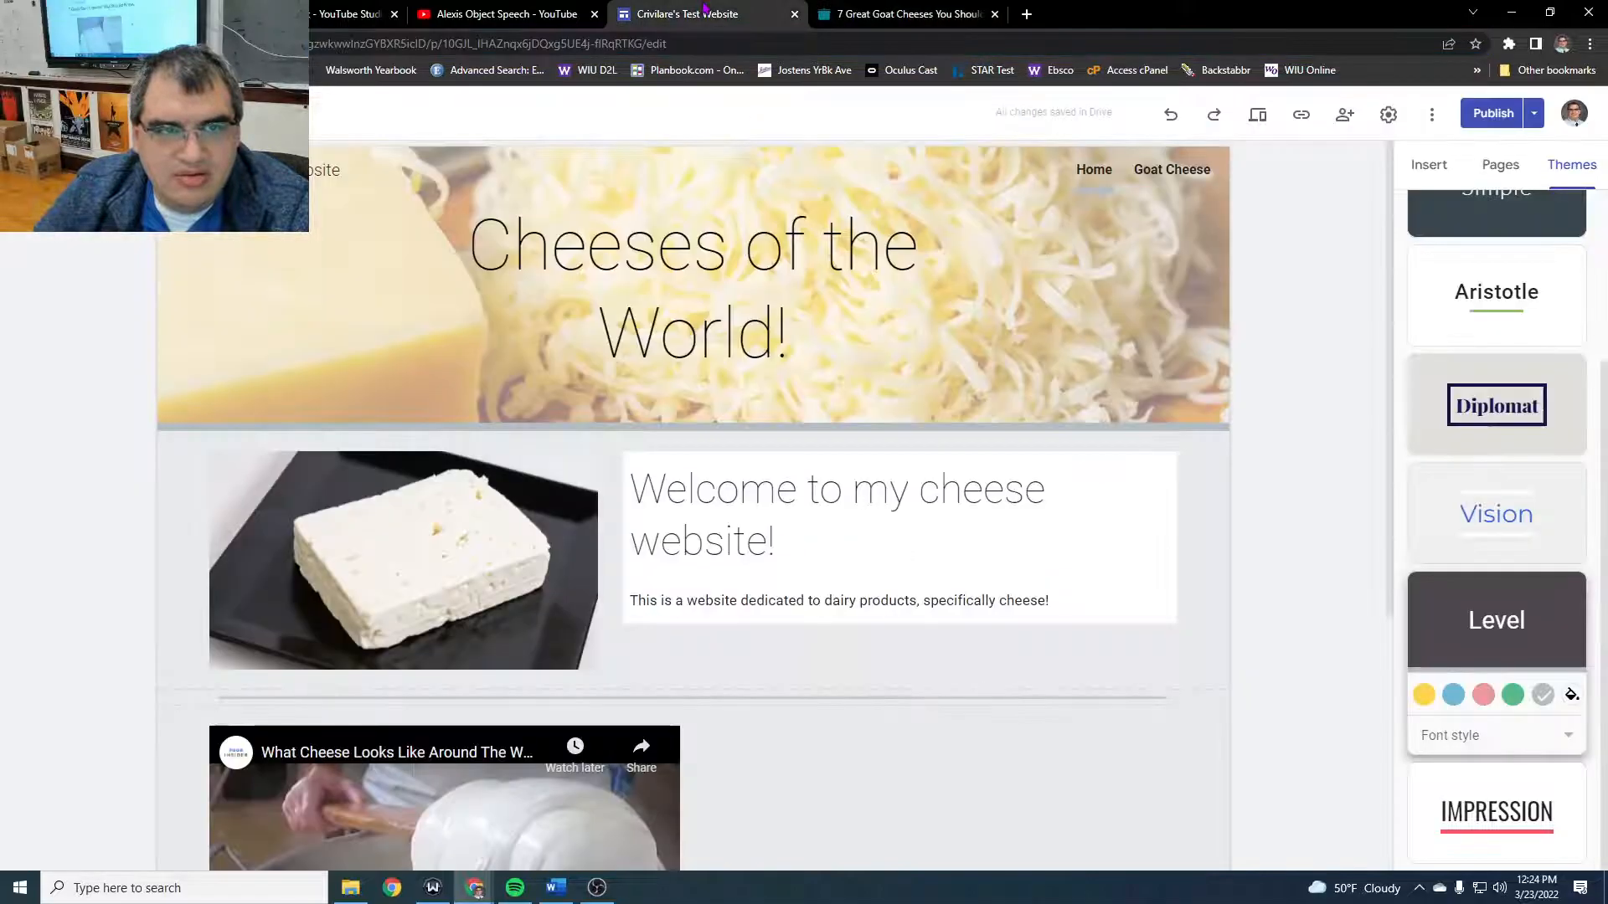
click(747, 601)
click(747, 601)
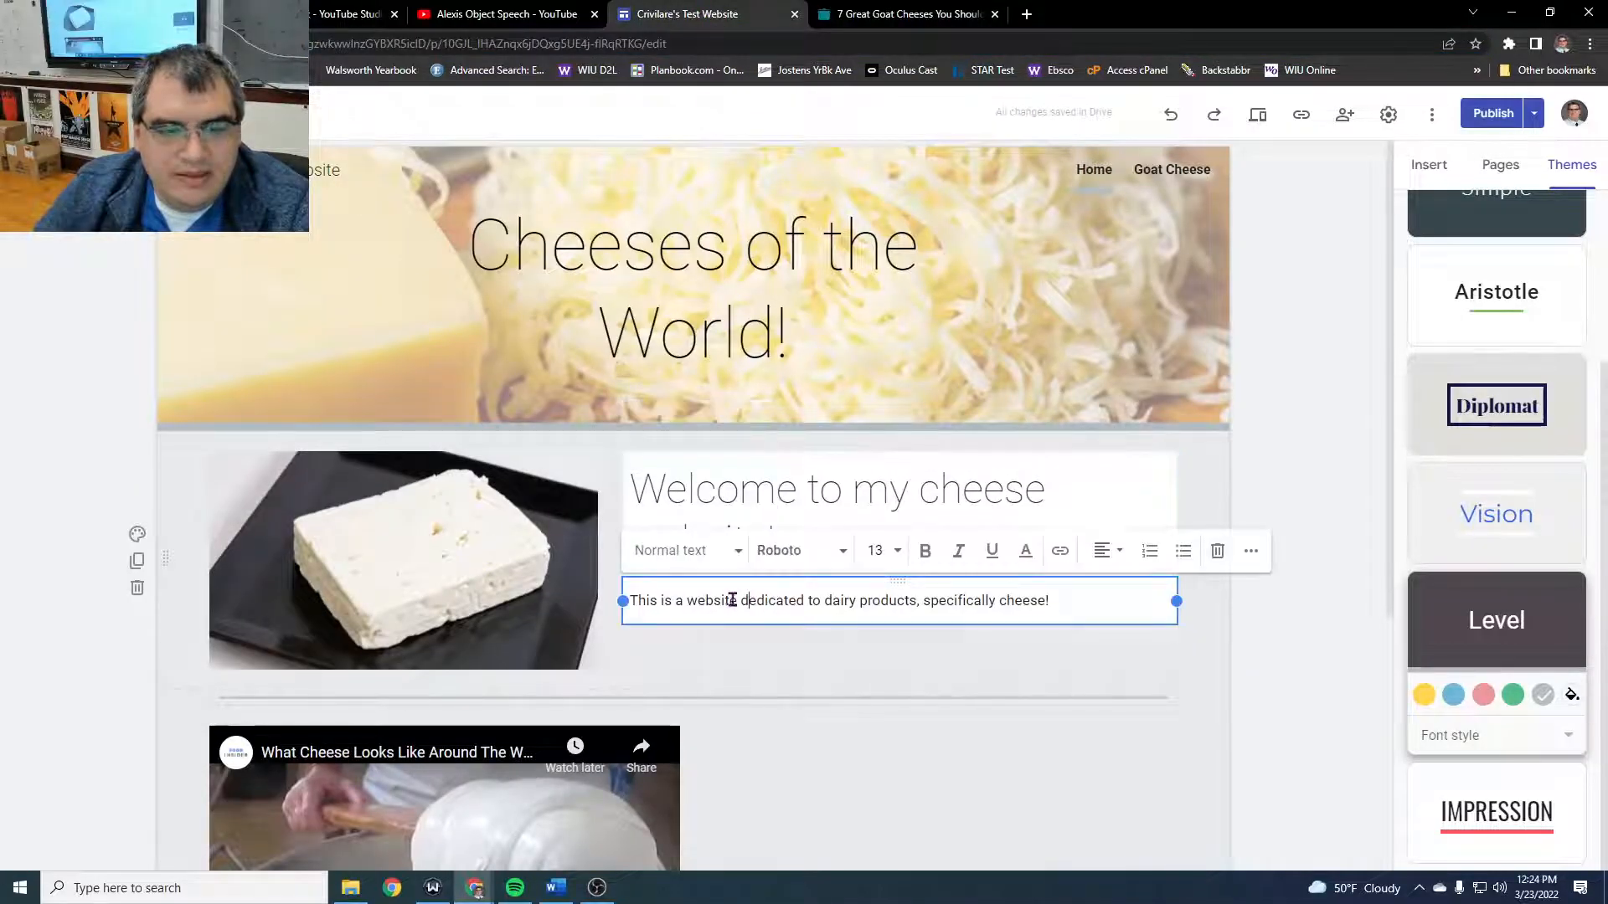
click(1171, 170)
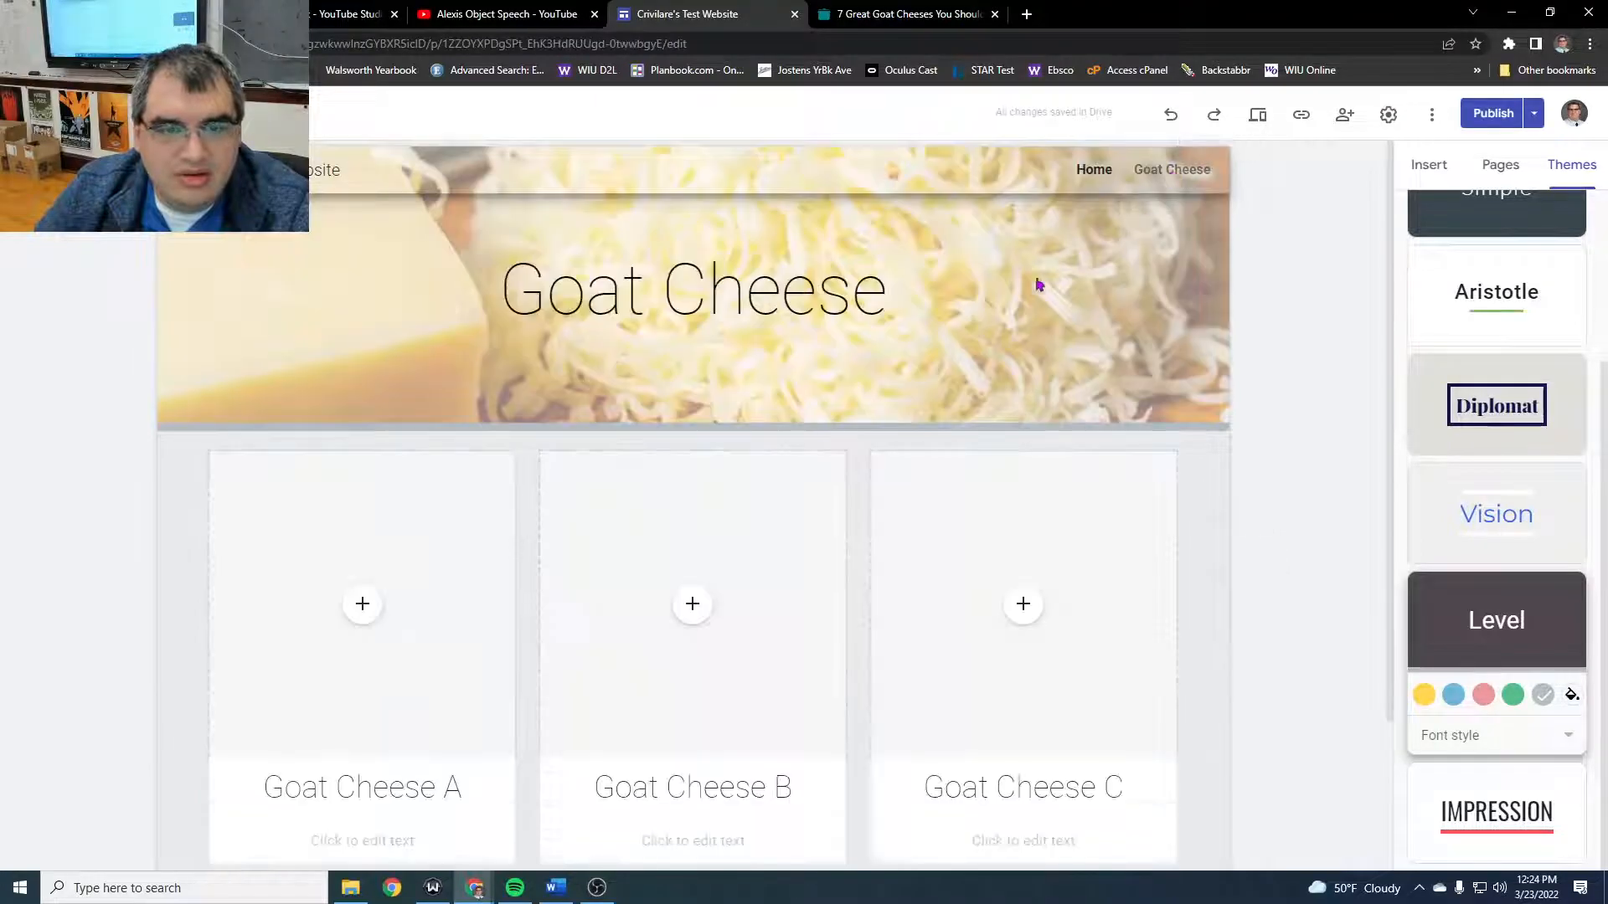
scroll(298, 729, down, 2)
click(282, 624)
drag(266, 624, 488, 624)
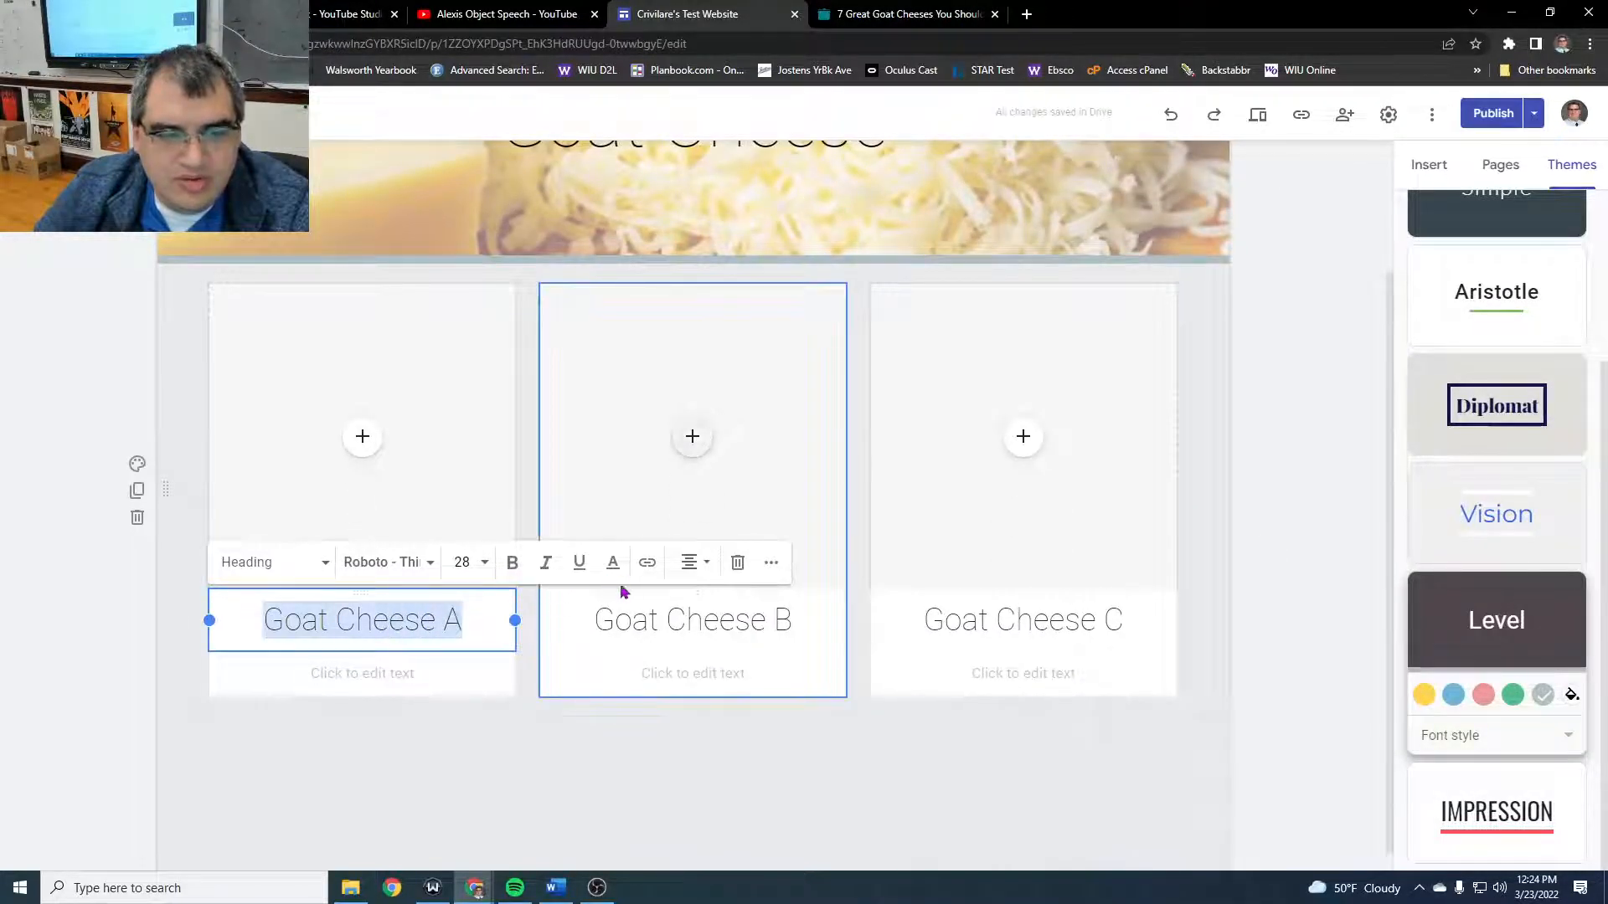
click(648, 563)
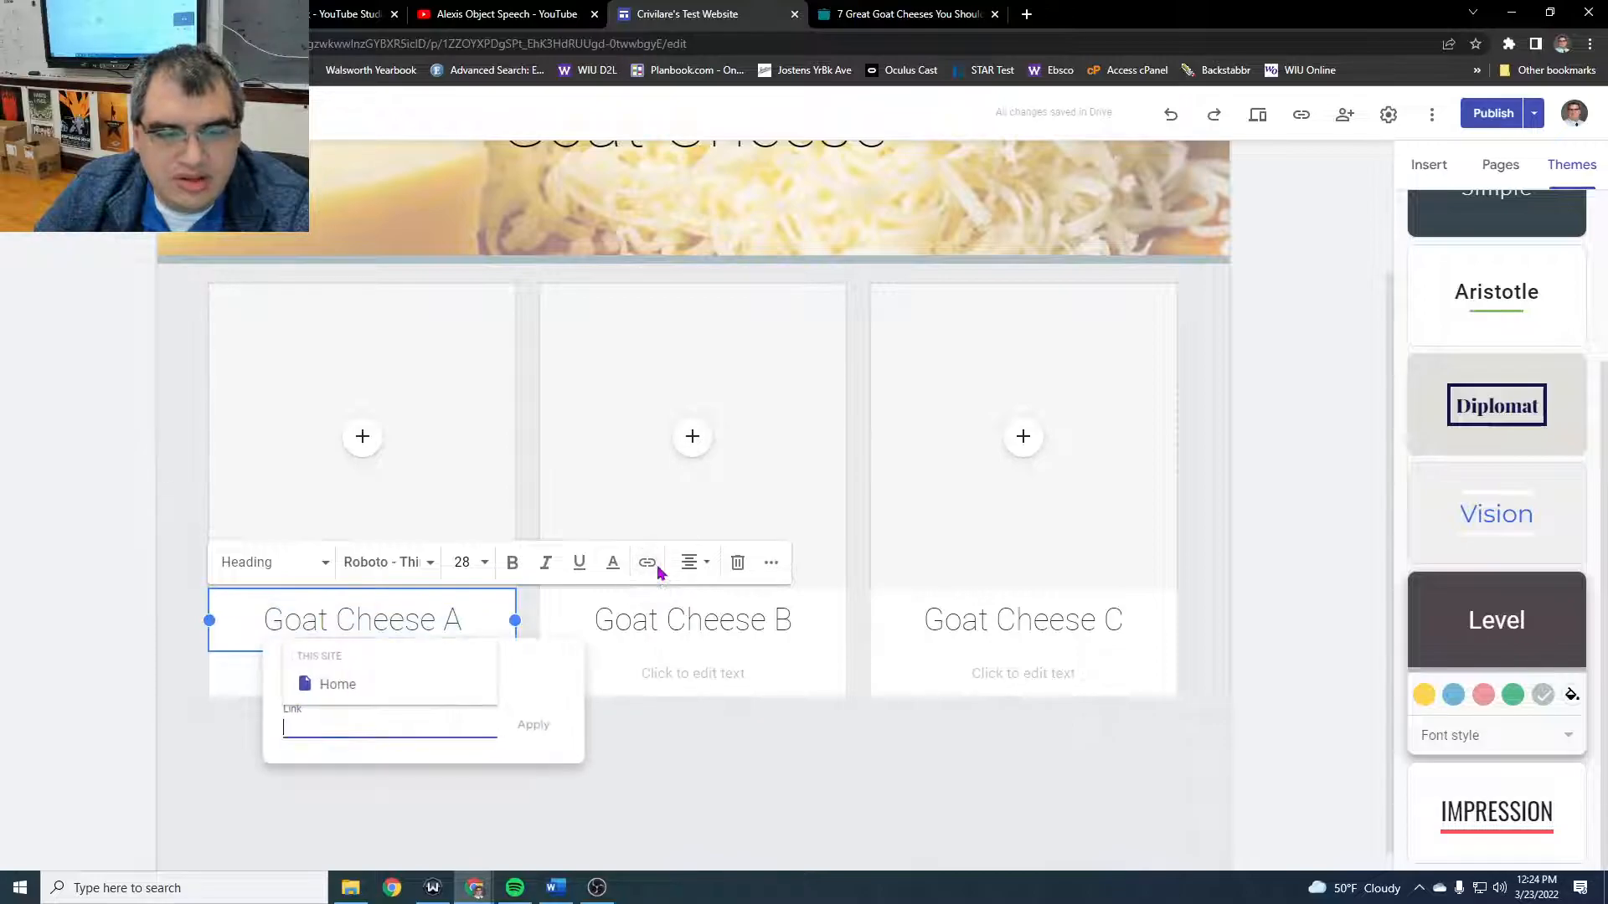
right_click(404, 736)
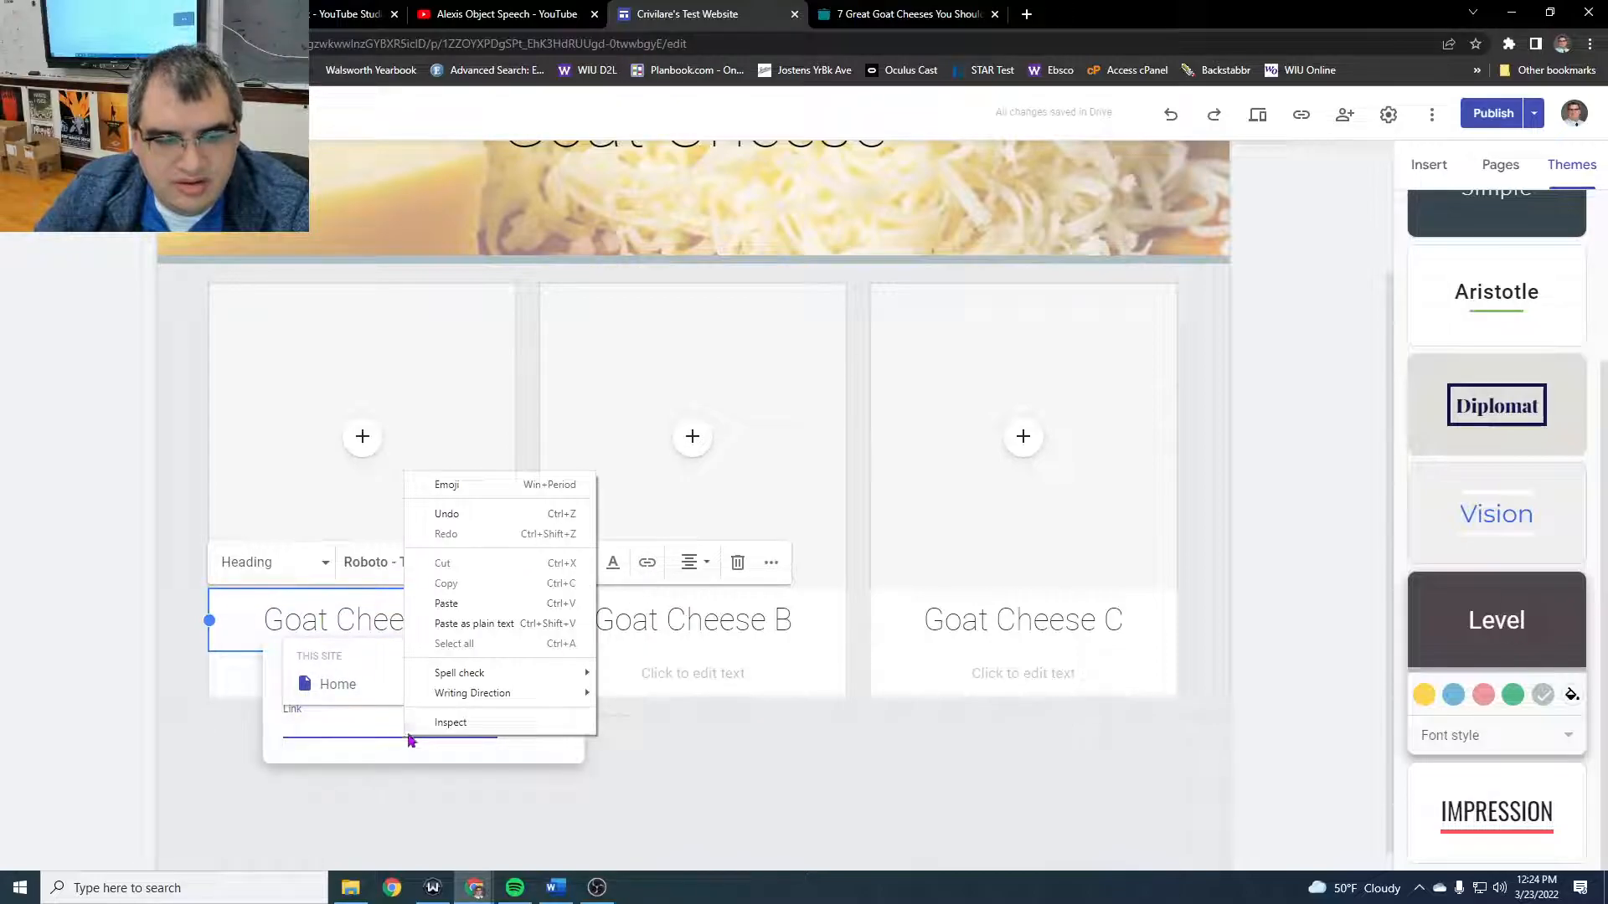
click(452, 606)
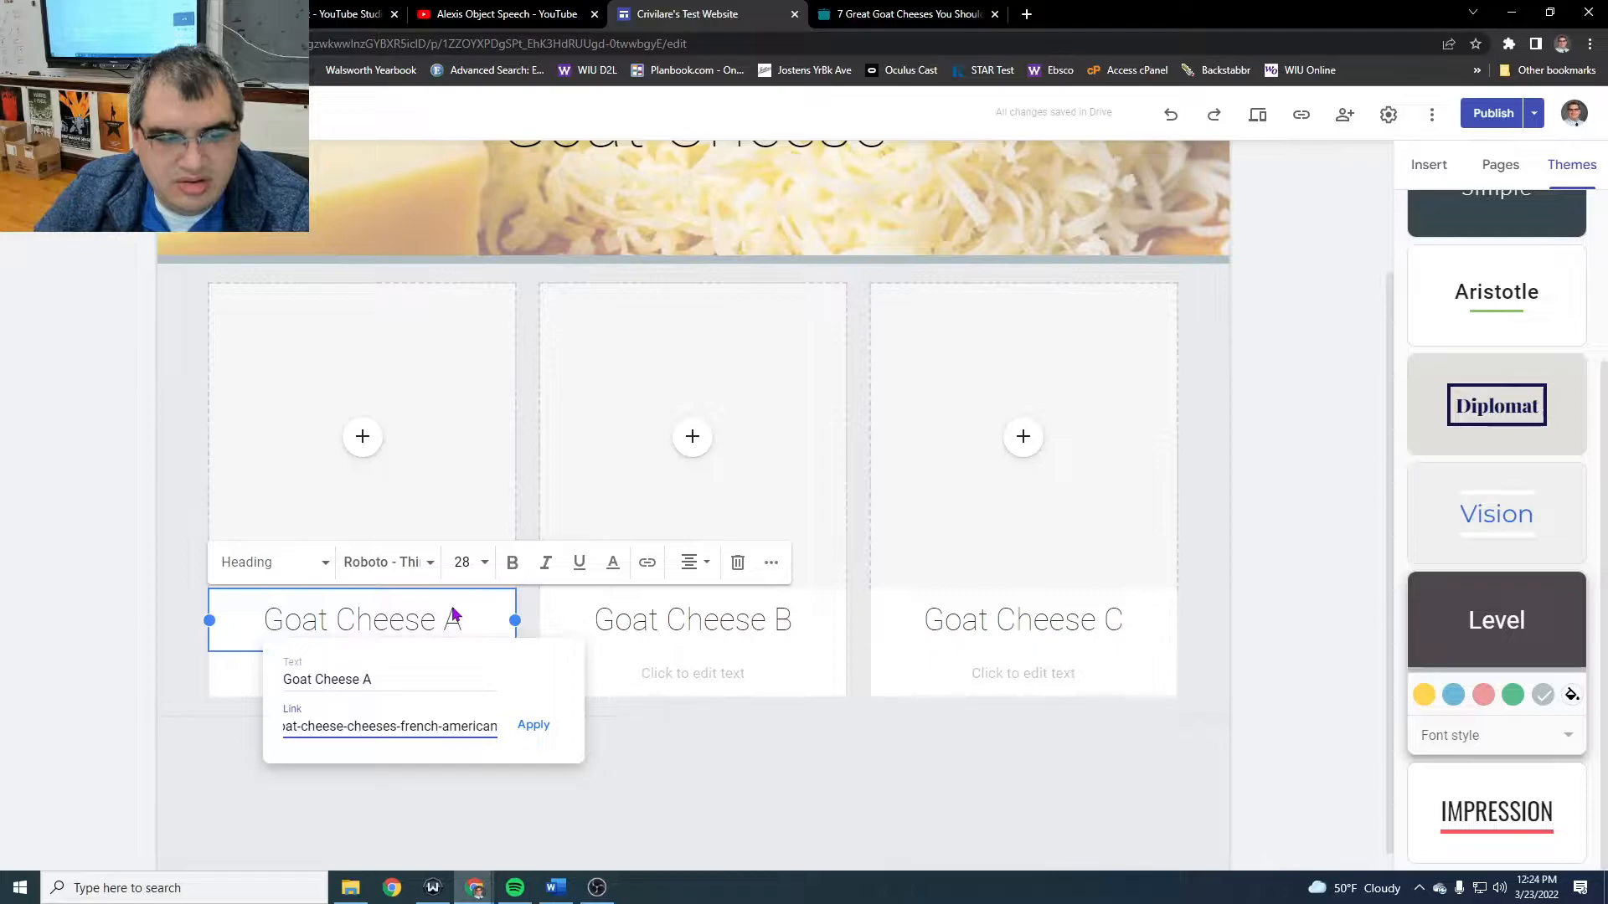
click(533, 726)
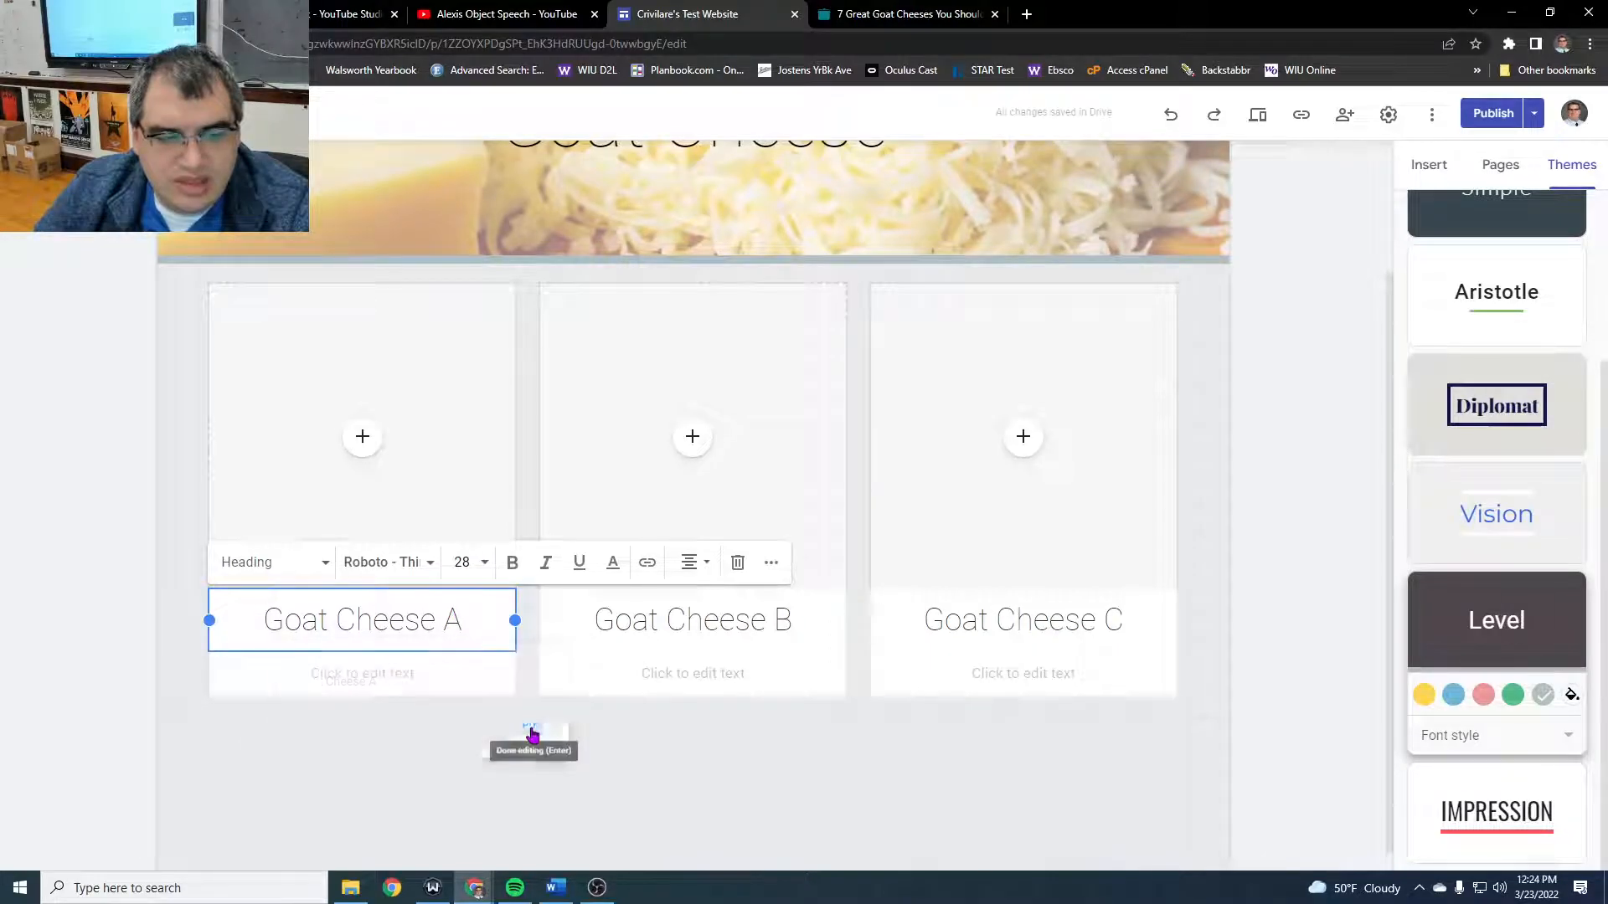
click(947, 761)
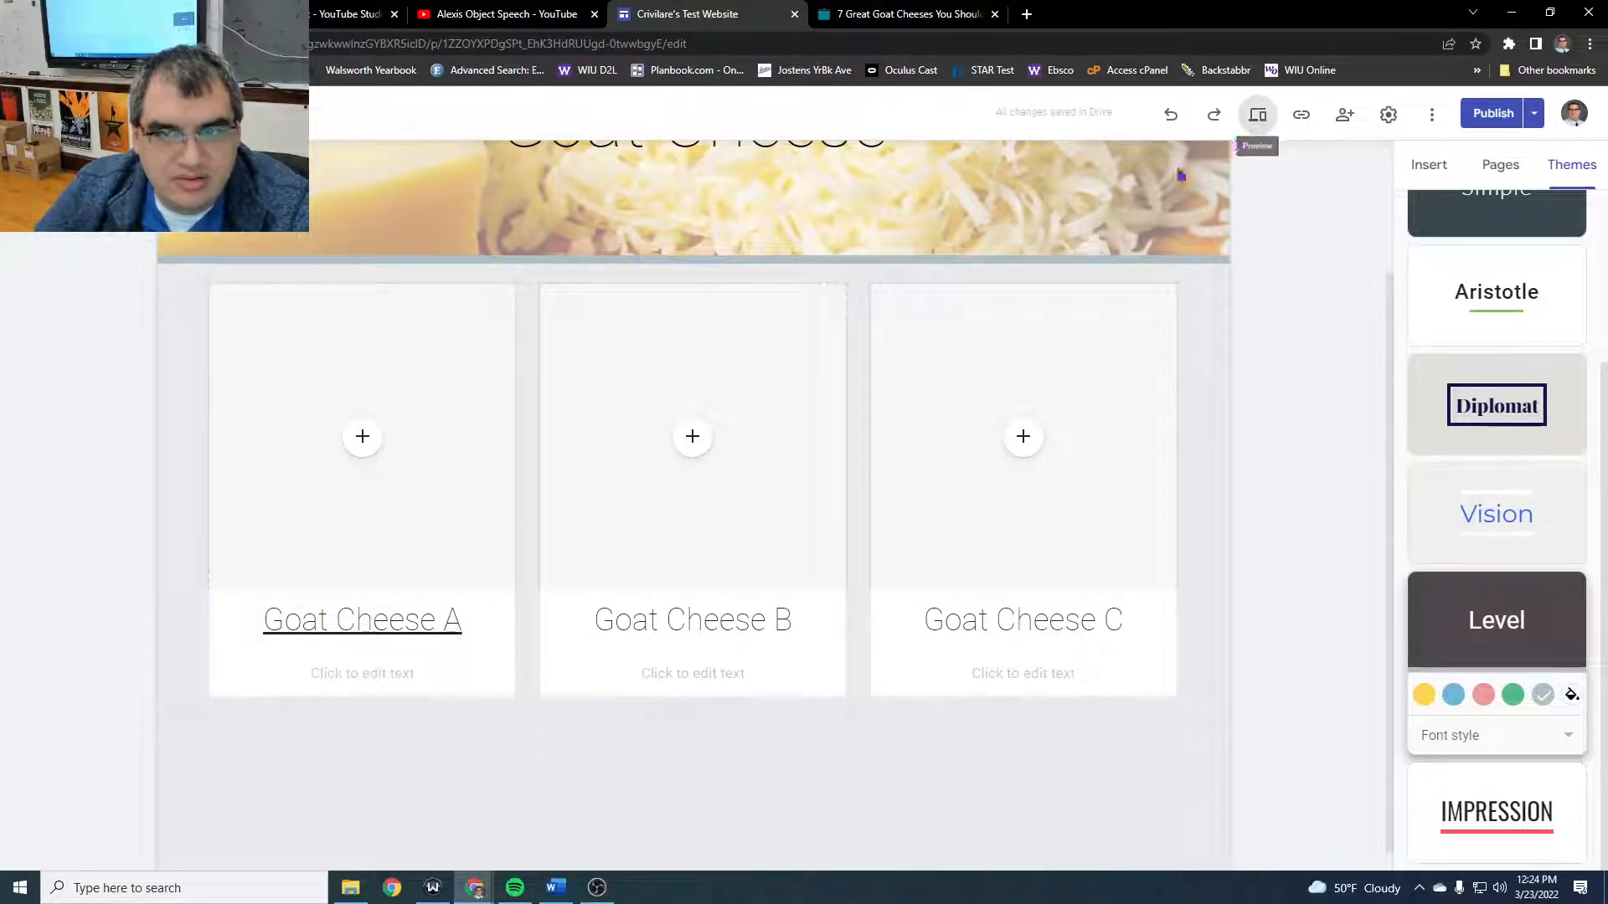
- Preview the Goat Cheese page, test the "Goat Cheese A" link, close the extra article tab and exit the preview
click(1257, 115)
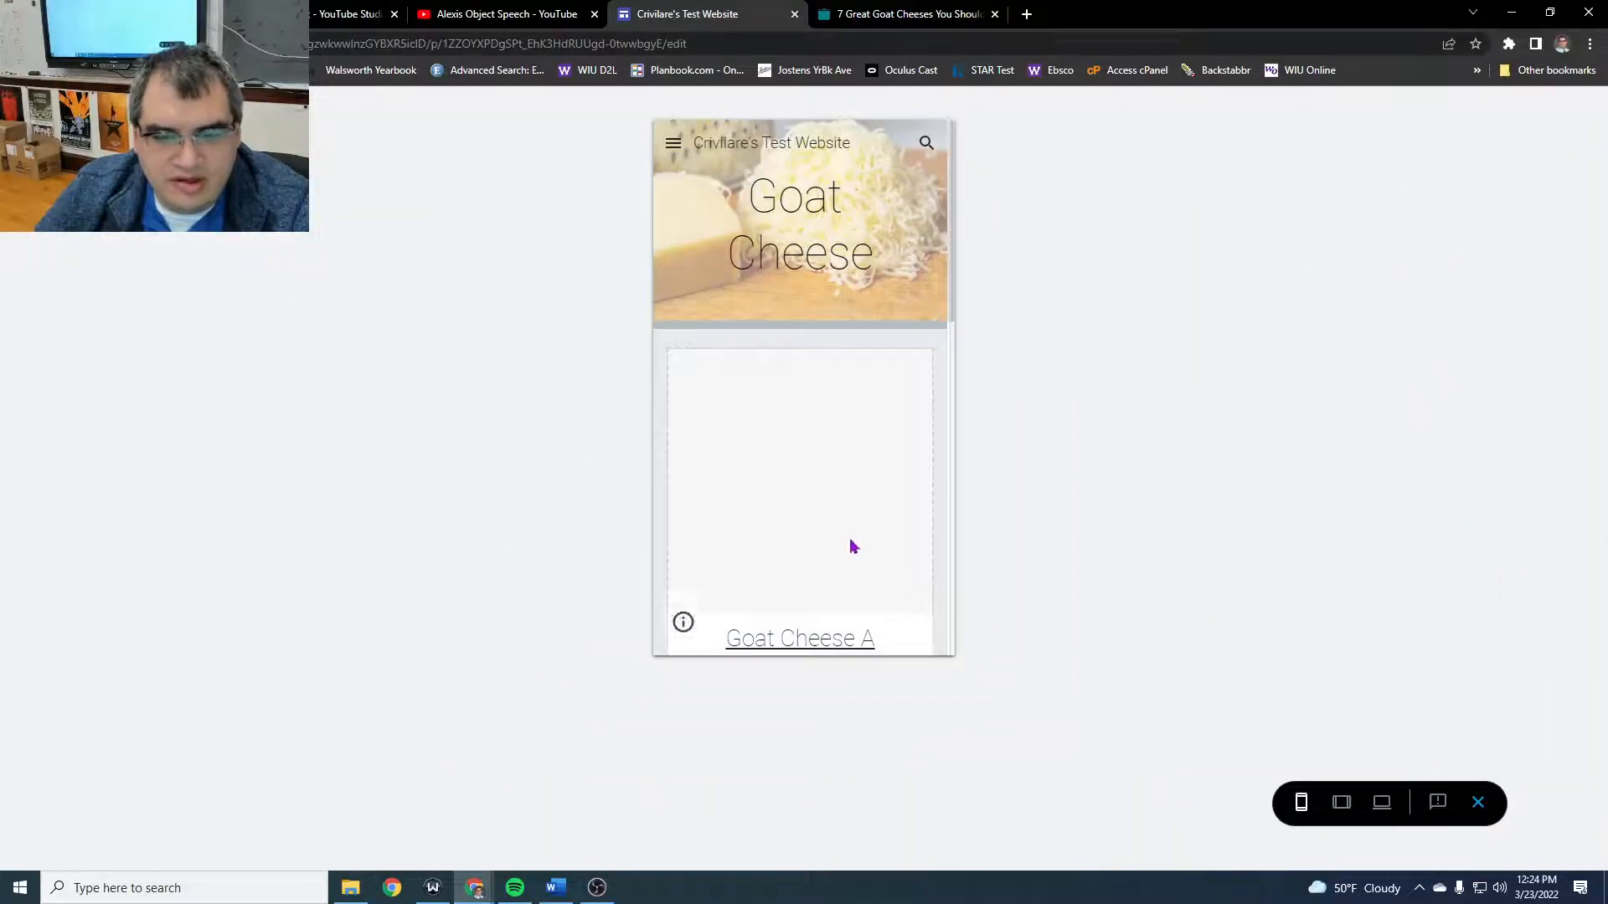
scroll(841, 443, down, 3)
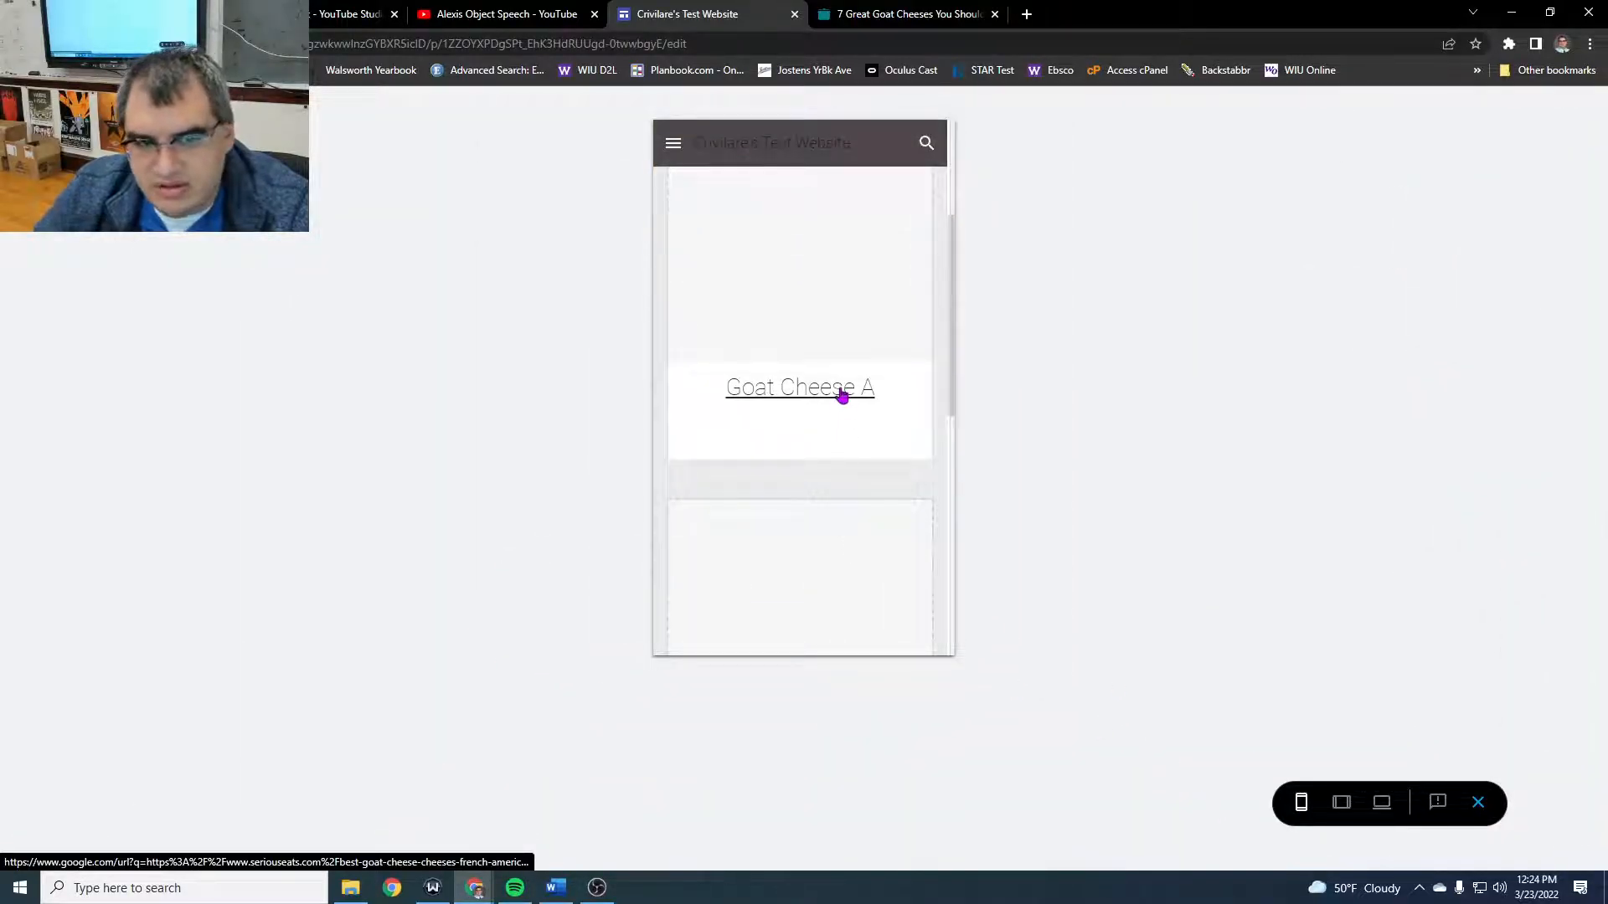
click(841, 394)
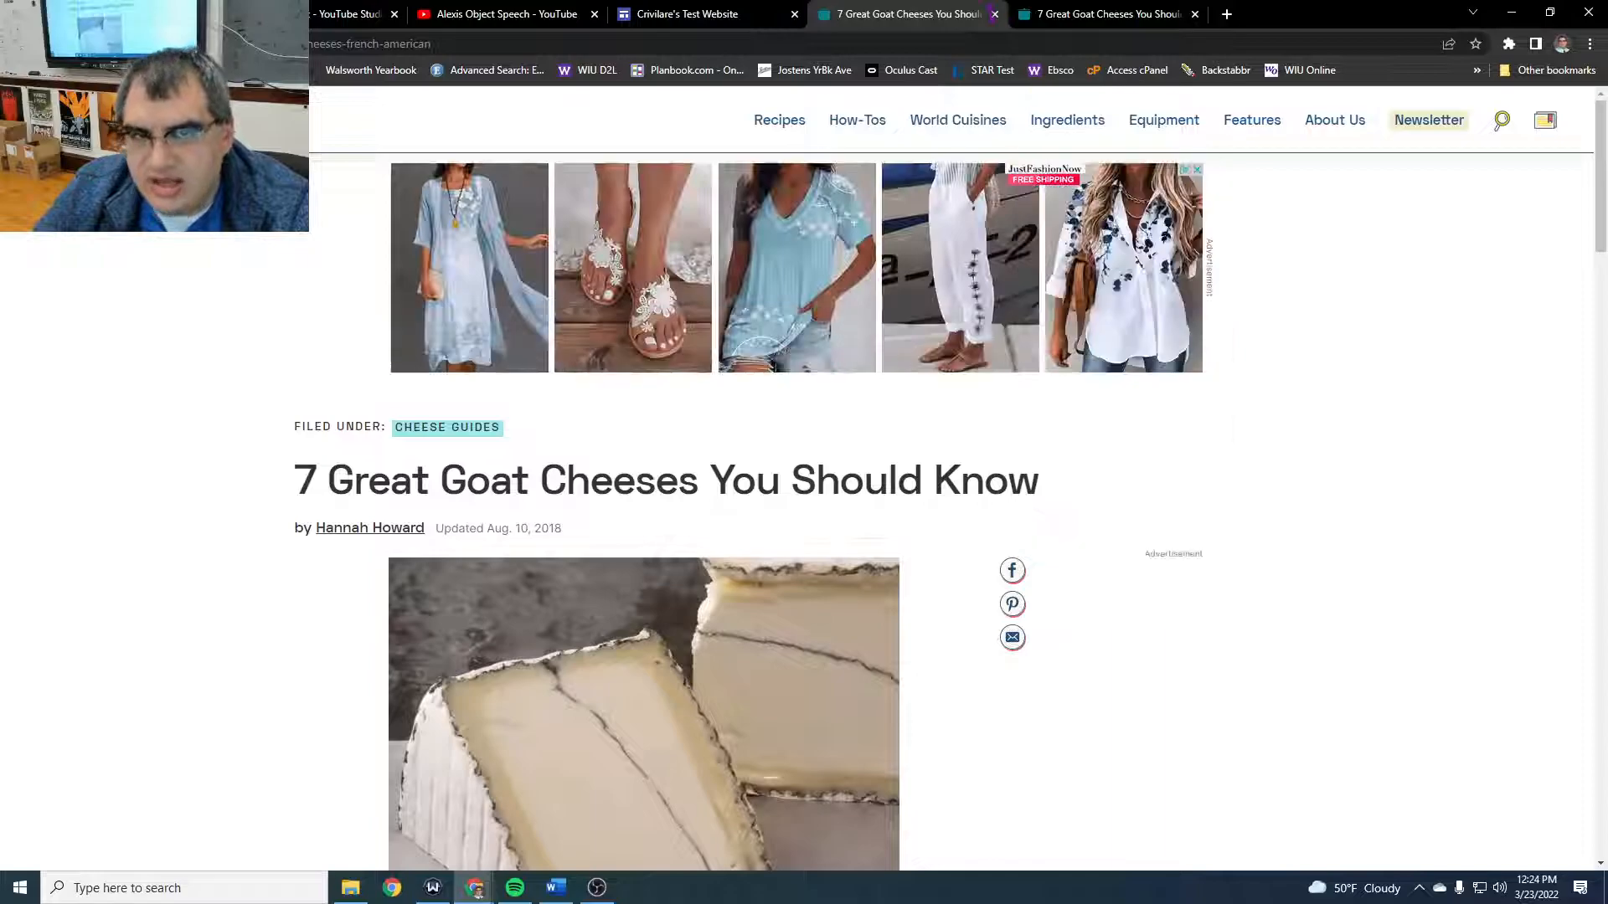
click(995, 16)
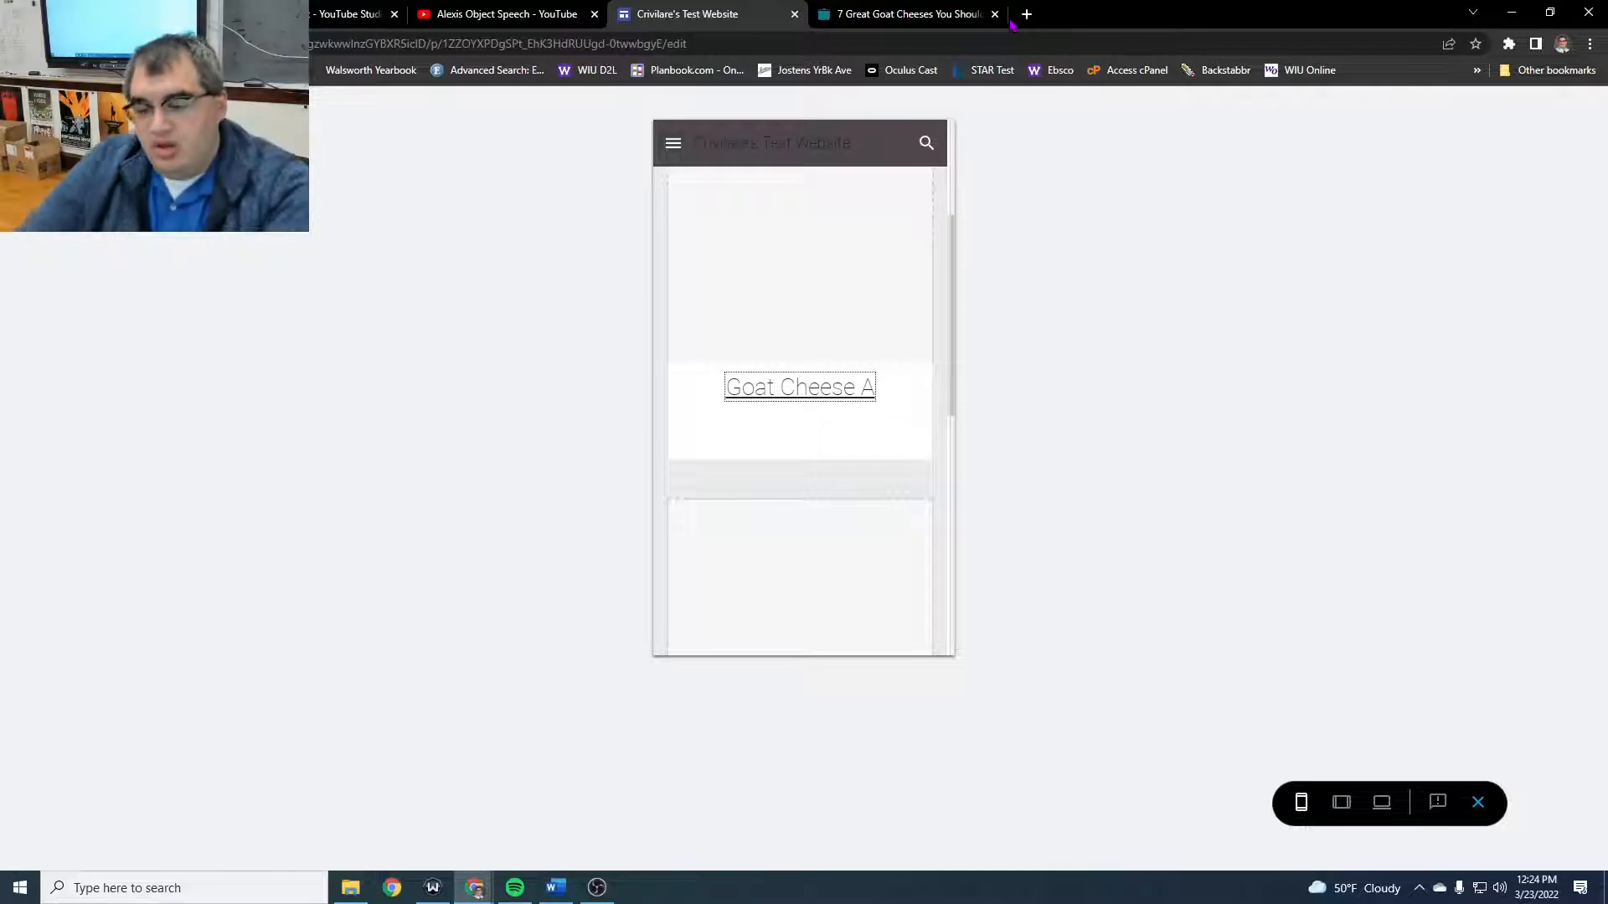
click(1479, 804)
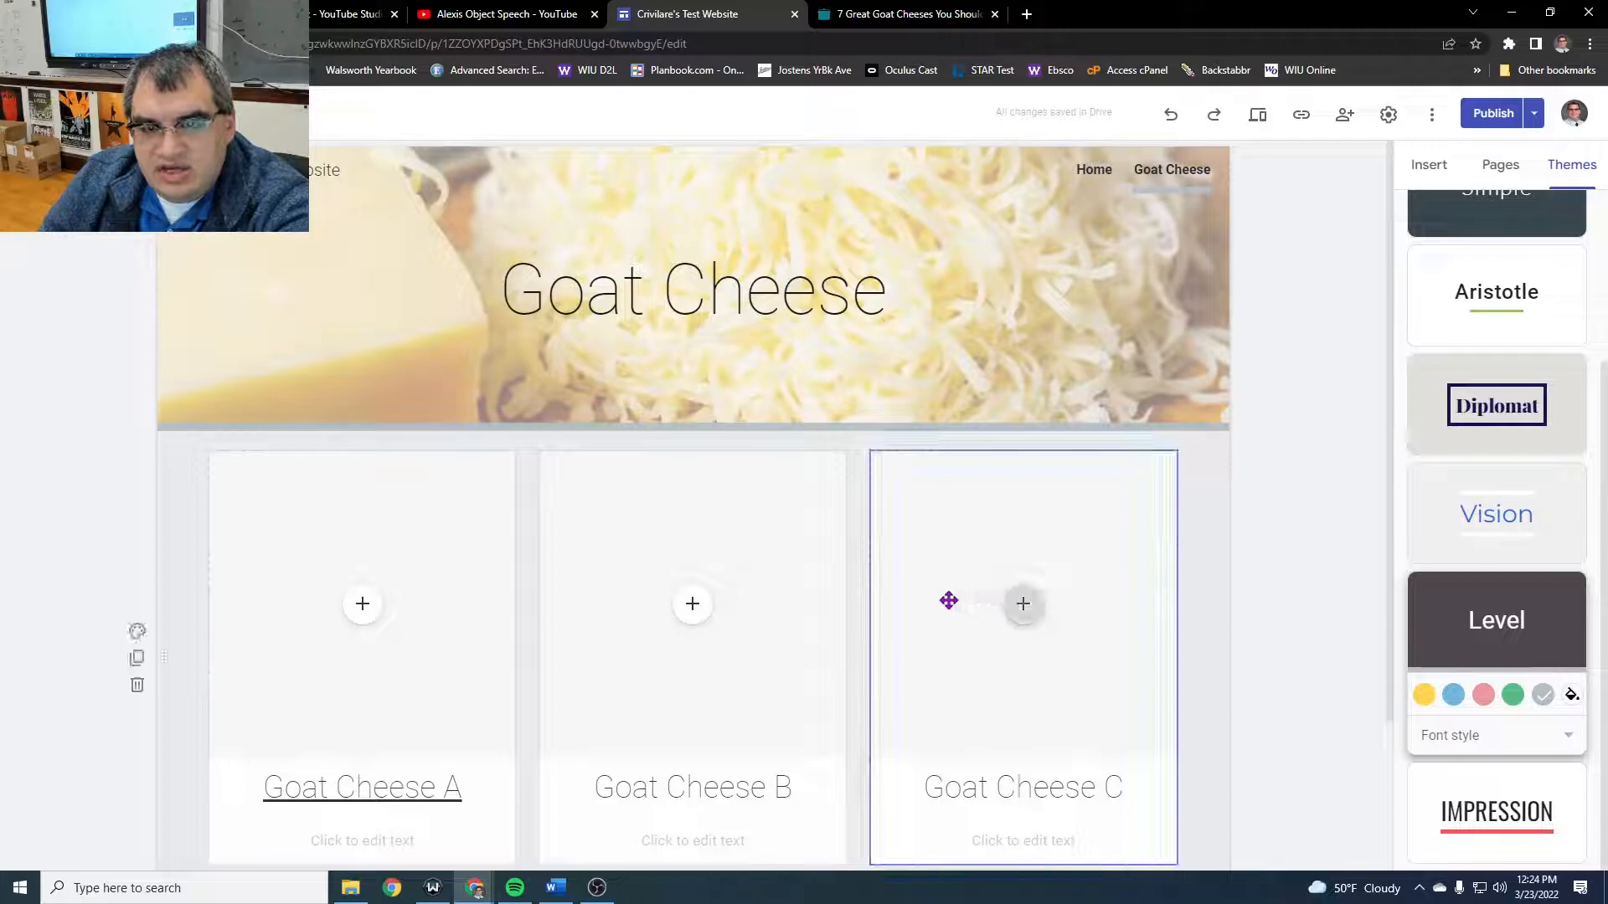